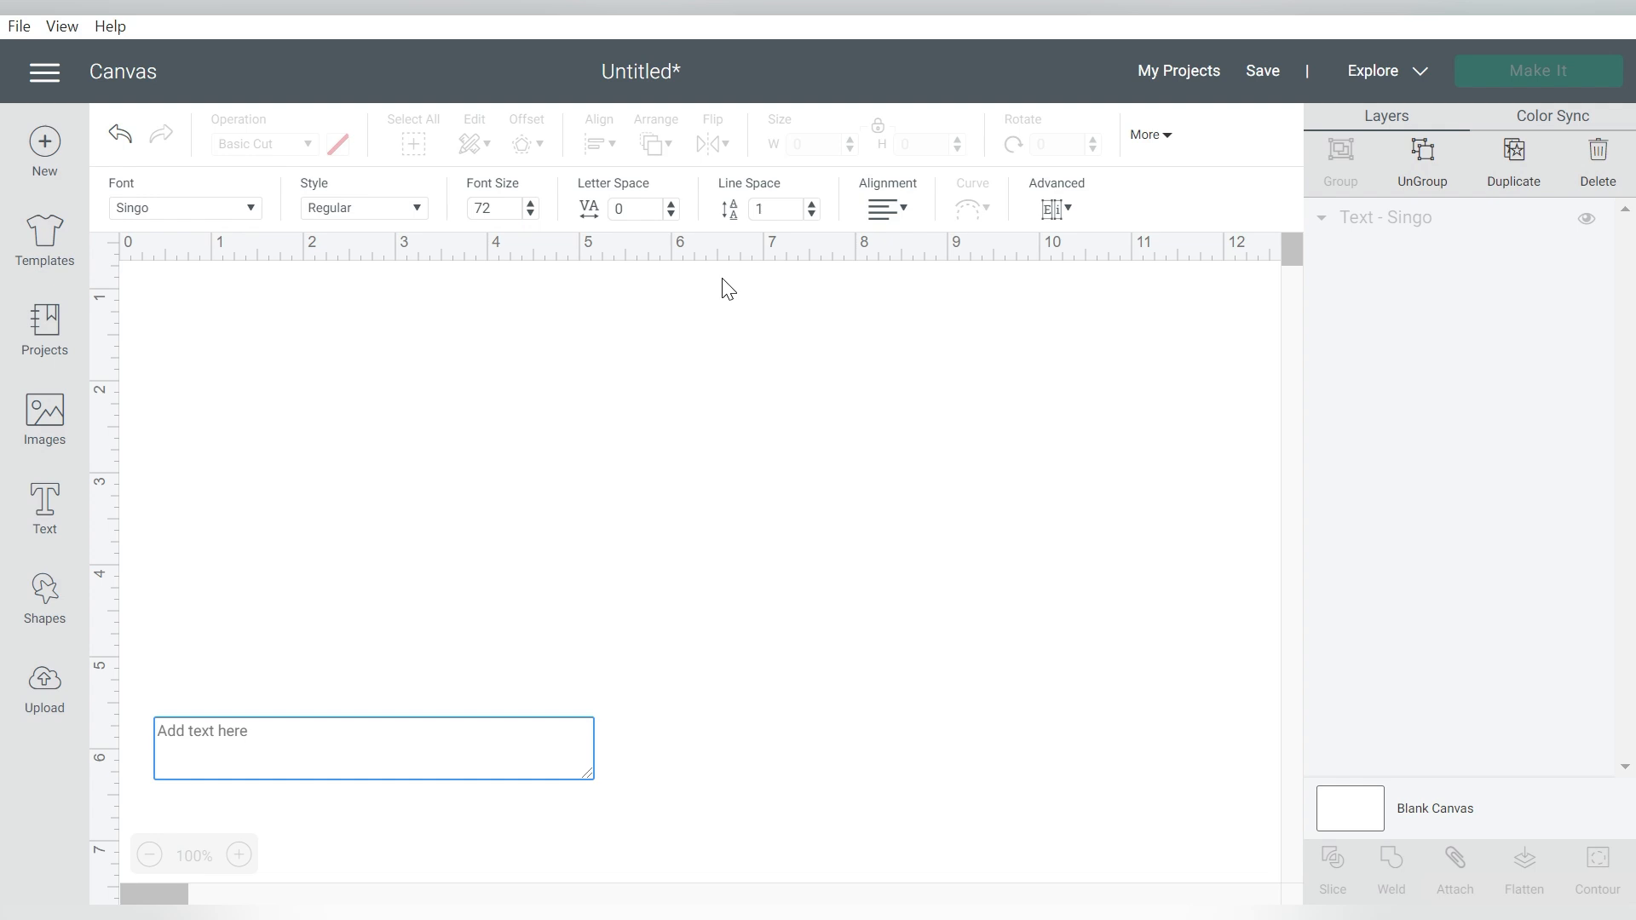
Enter the letter rows MUDOWFICKT, AINWGLEVZY, BLCRKSOELN and ETSLMYCRST in the text box, each on its own line.
type("MUDOWFICKT")
left_click_drag(1054, 409, 815, 369)
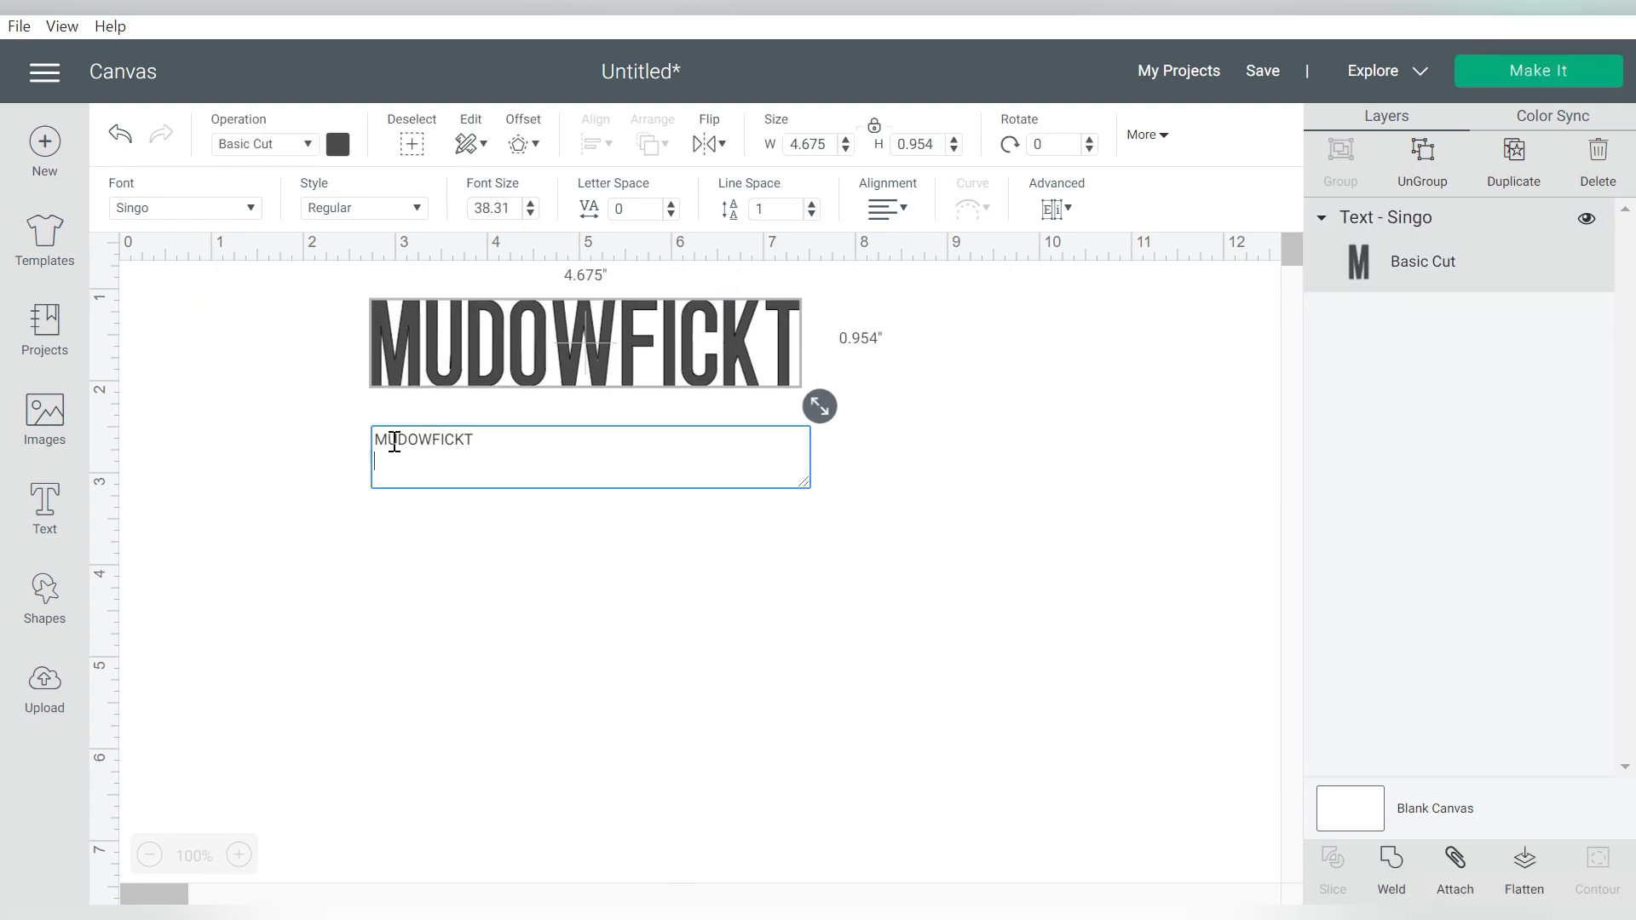
key("Return")
type("AINWGLEVZY")
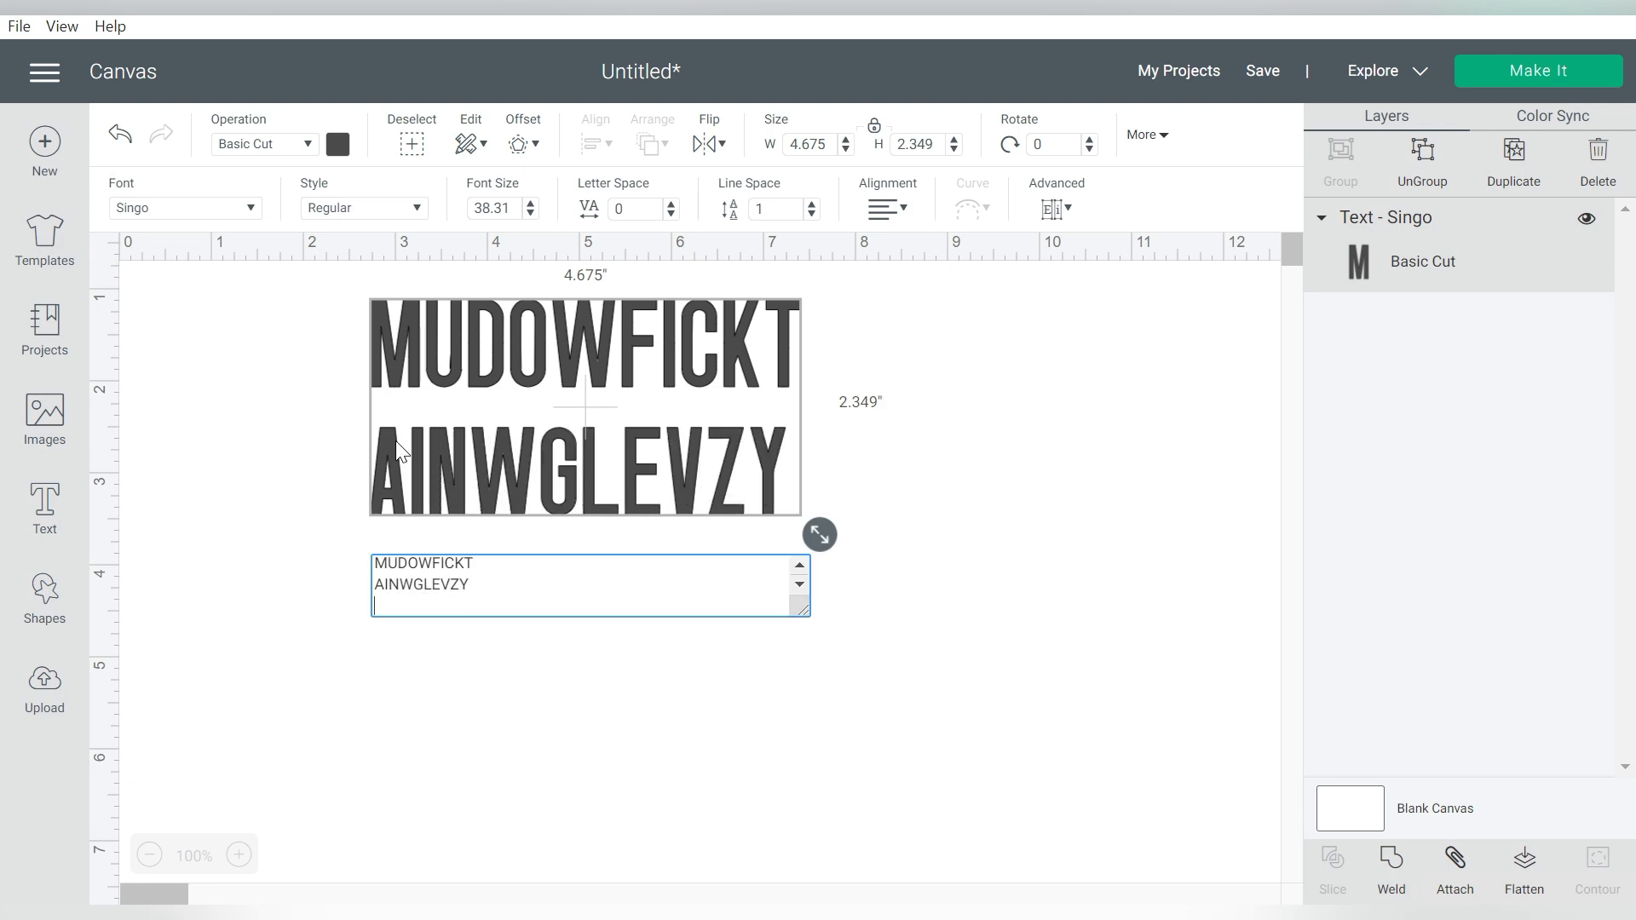
key("Return")
type("BLCRKSOELN")
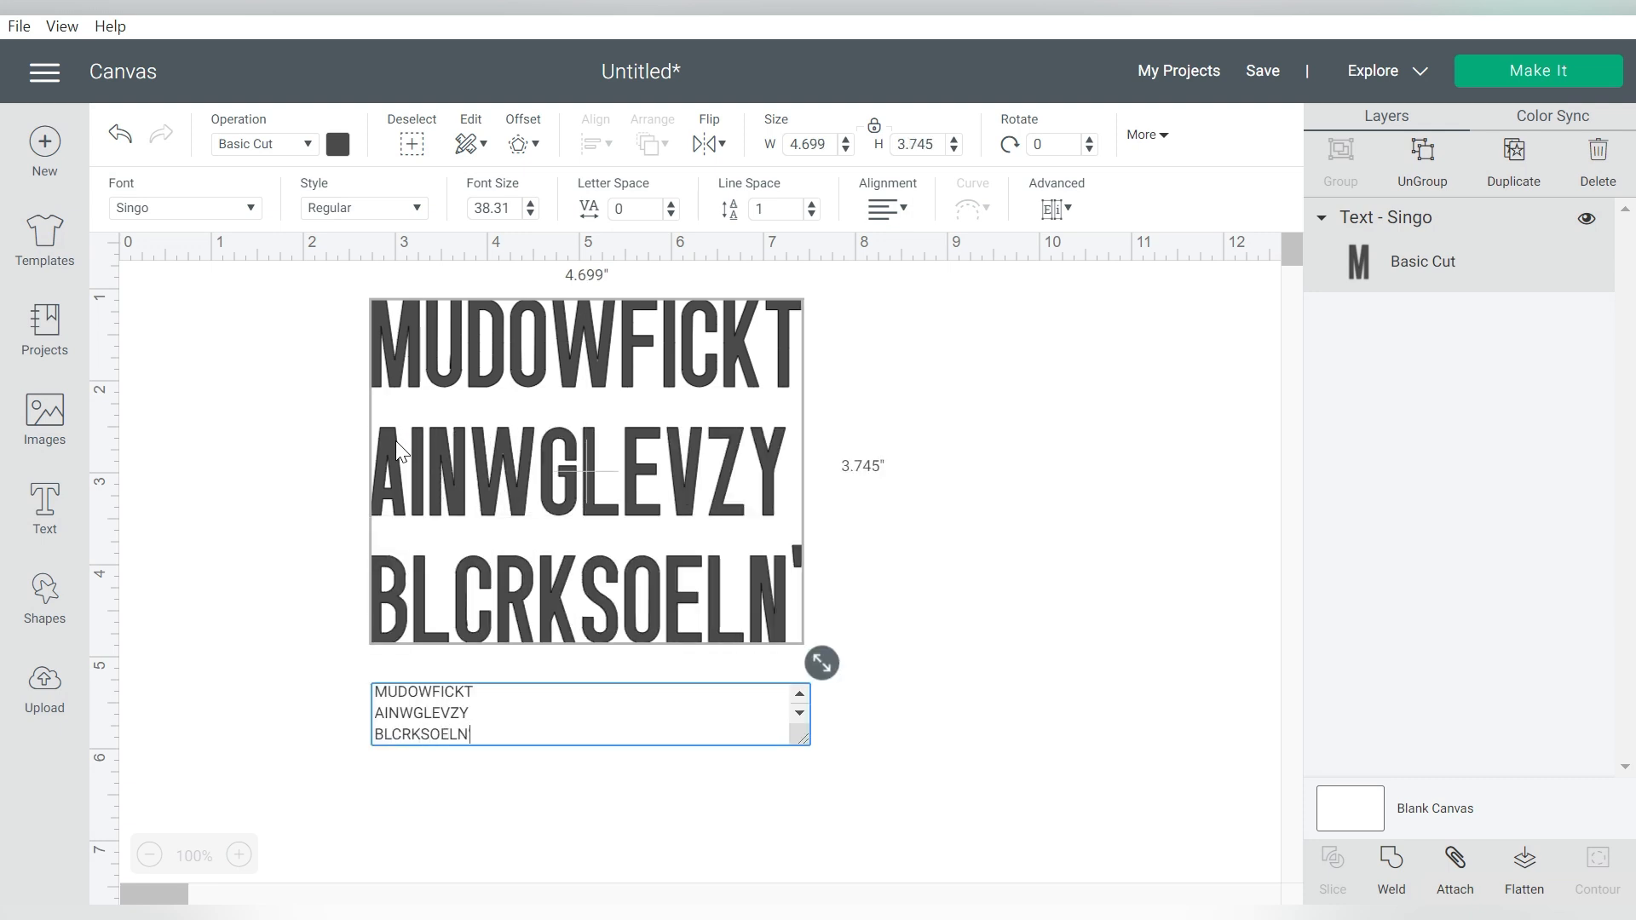
key("Return")
type("ET")
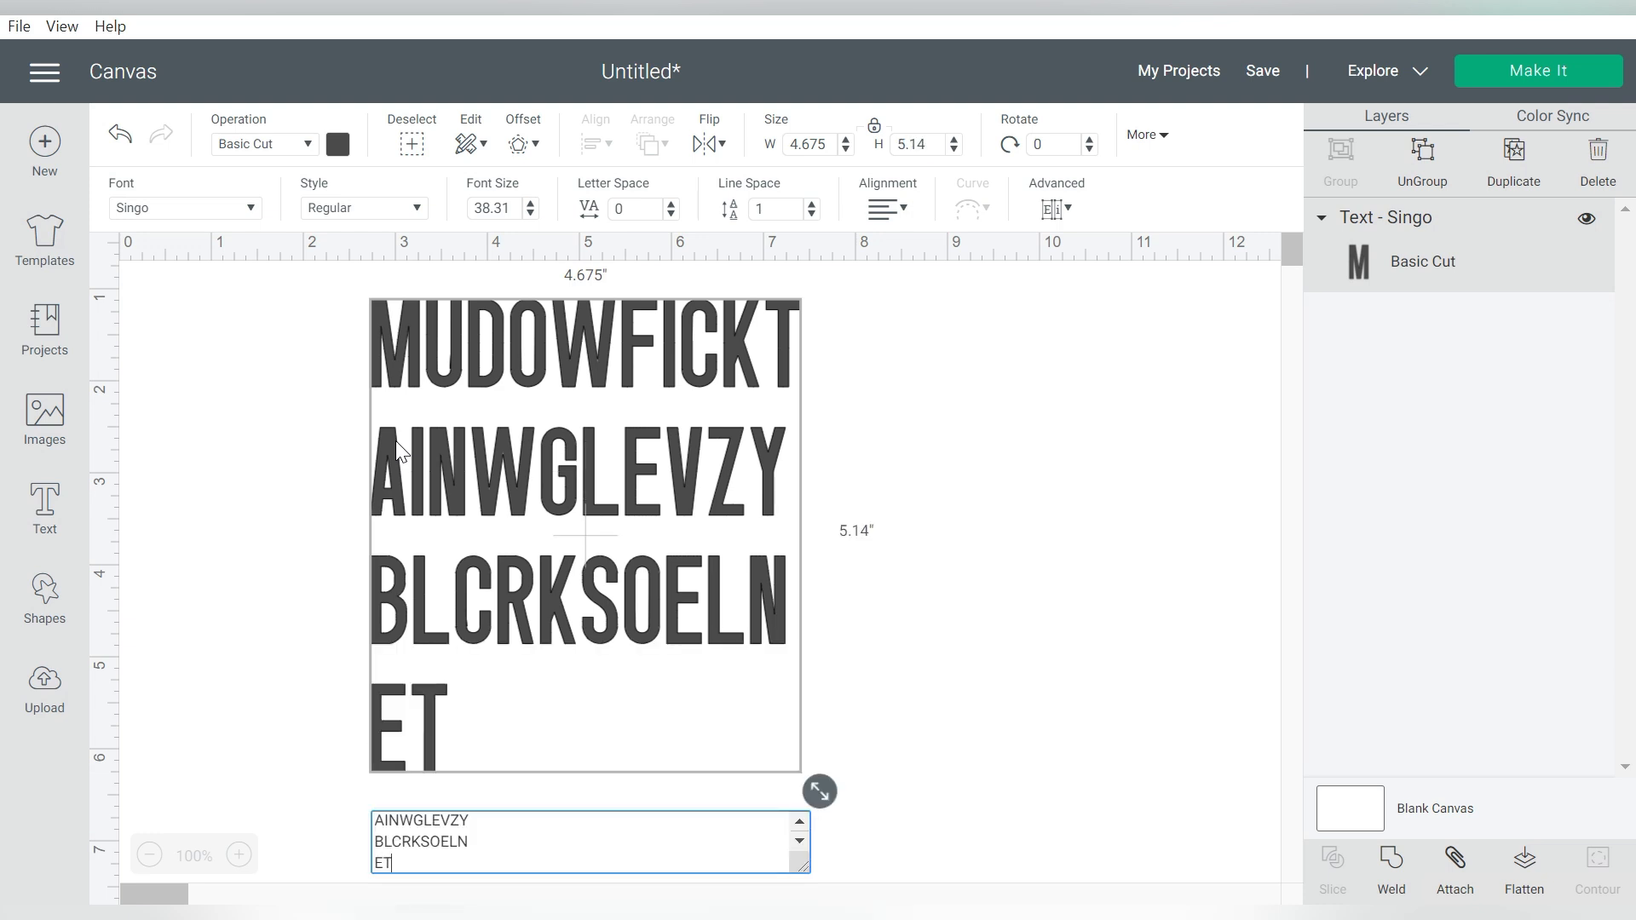
type("SLMYCRST")
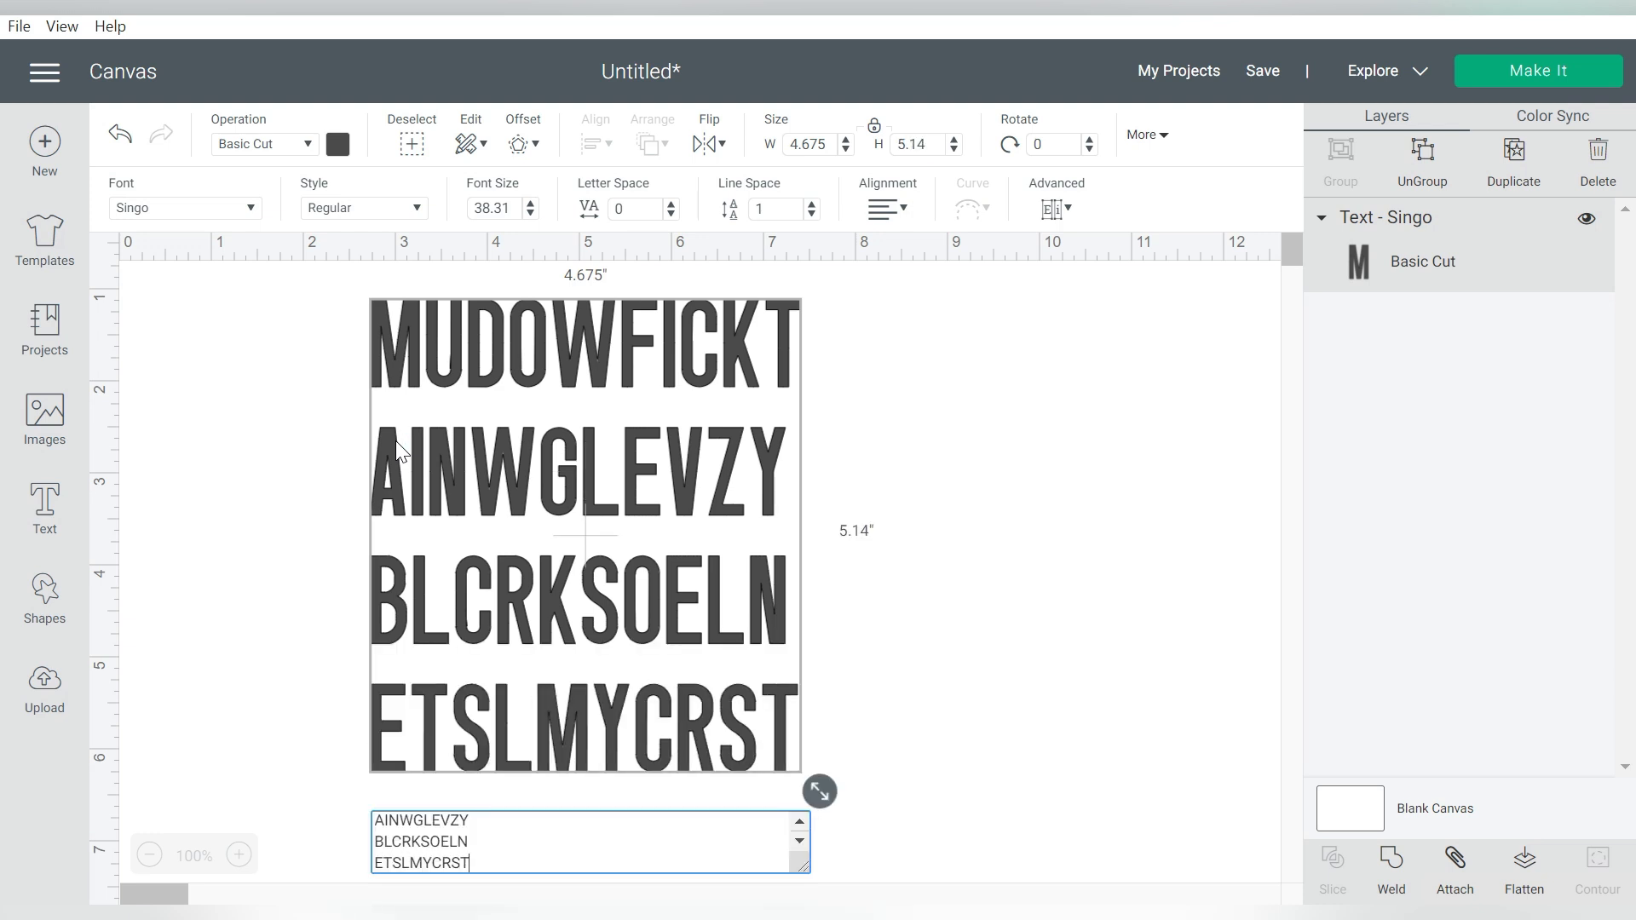
Add the rows CRSUJQTKFD, SOELNWGLEV and KCIFRSTPLO below the existing lines of the letter grid.
key("Return")
type("CRSUJO")
type("TKFD")
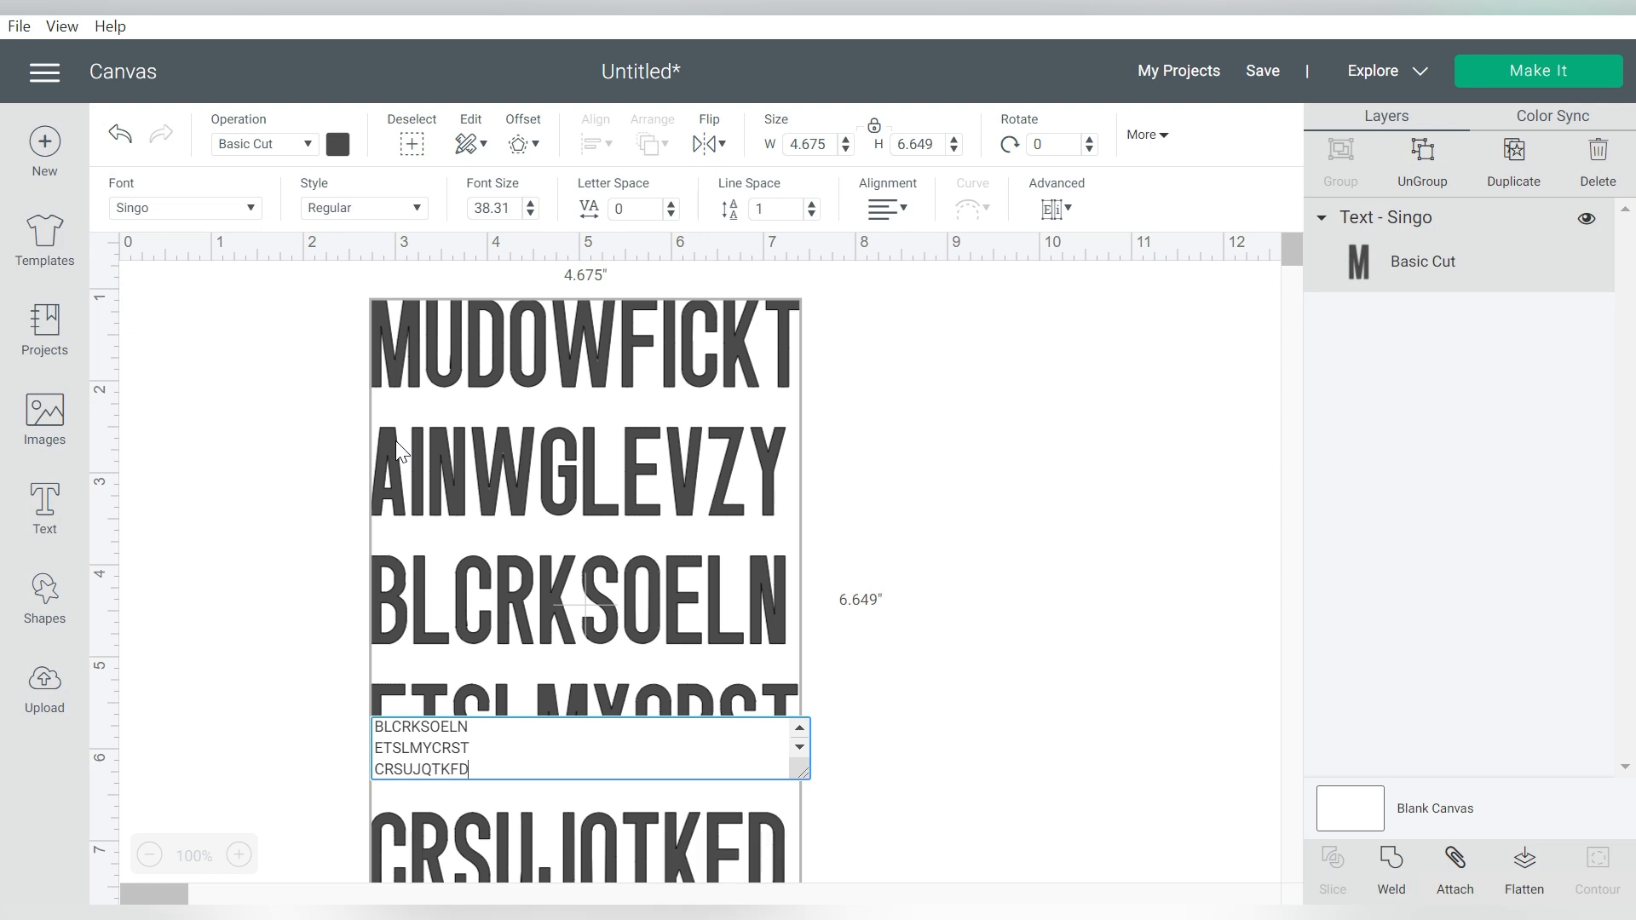
key("Return")
type("SOELNWGLEV")
key("Return")
type("KCIFRSTPLO")
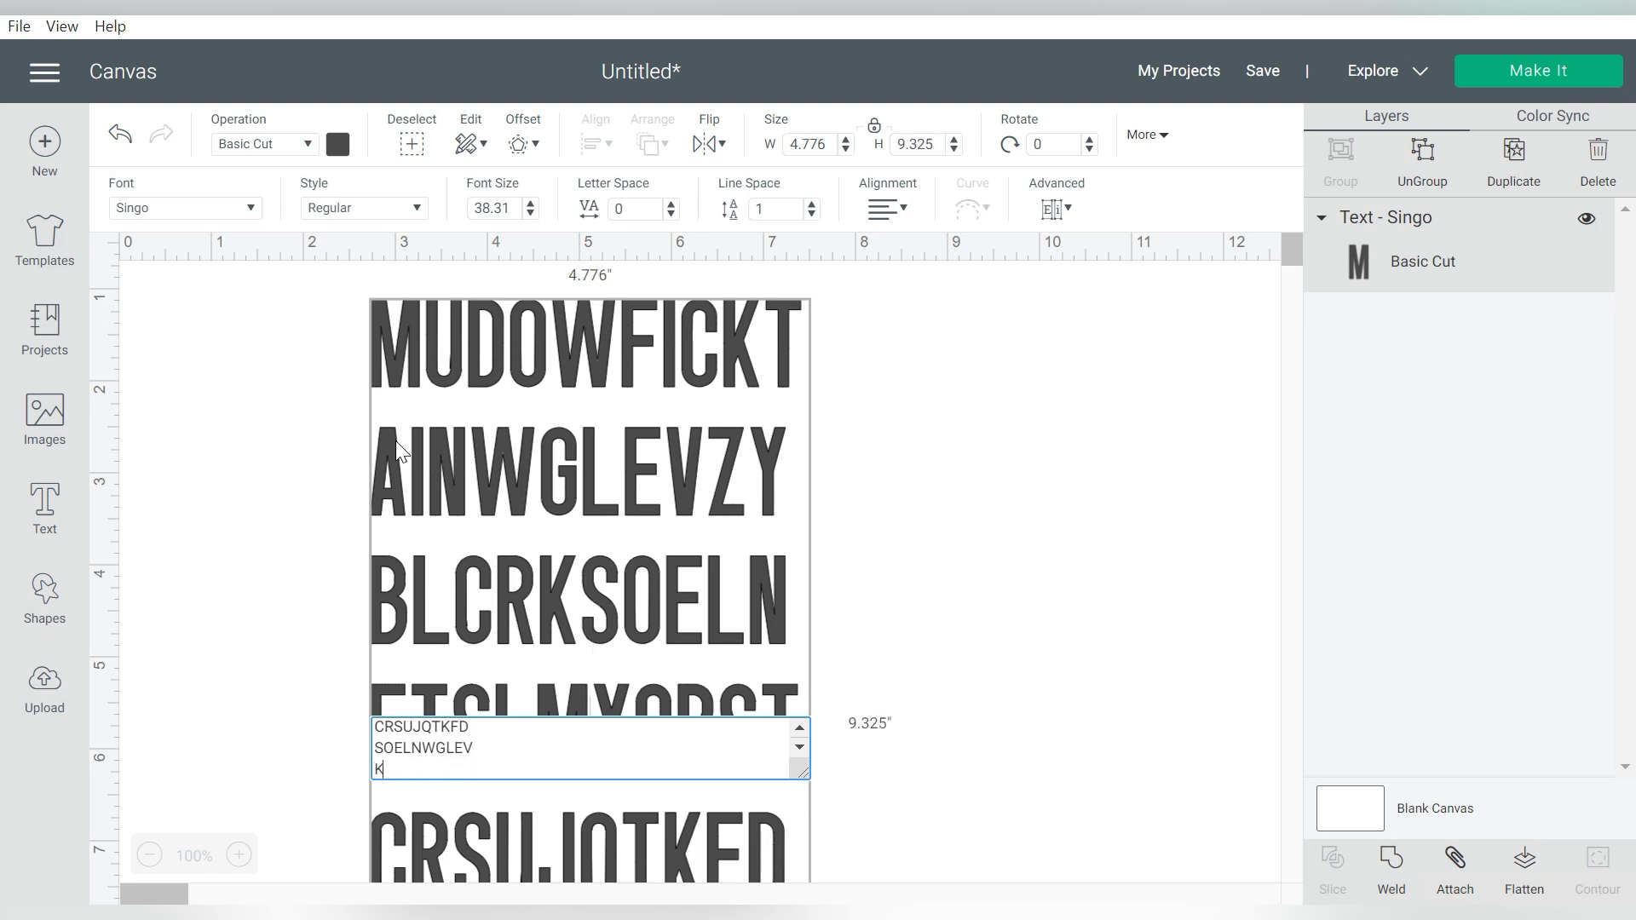
Complete the letter grid with the rows ONRTFGHLST, ECKRSTLNGX and SECNRDWIFN, and finish editing the text.
key("Return")
type("ONRTFGHLST")
key("Return")
type("ECKRSTLNGX")
key("Return")
type("SECNRNIWR")
key("BackSpace")
type("FN")
key("Up")
key("Up")
key("Up")
key("Up")
key("Up")
key("Up")
key("Up")
key("Up")
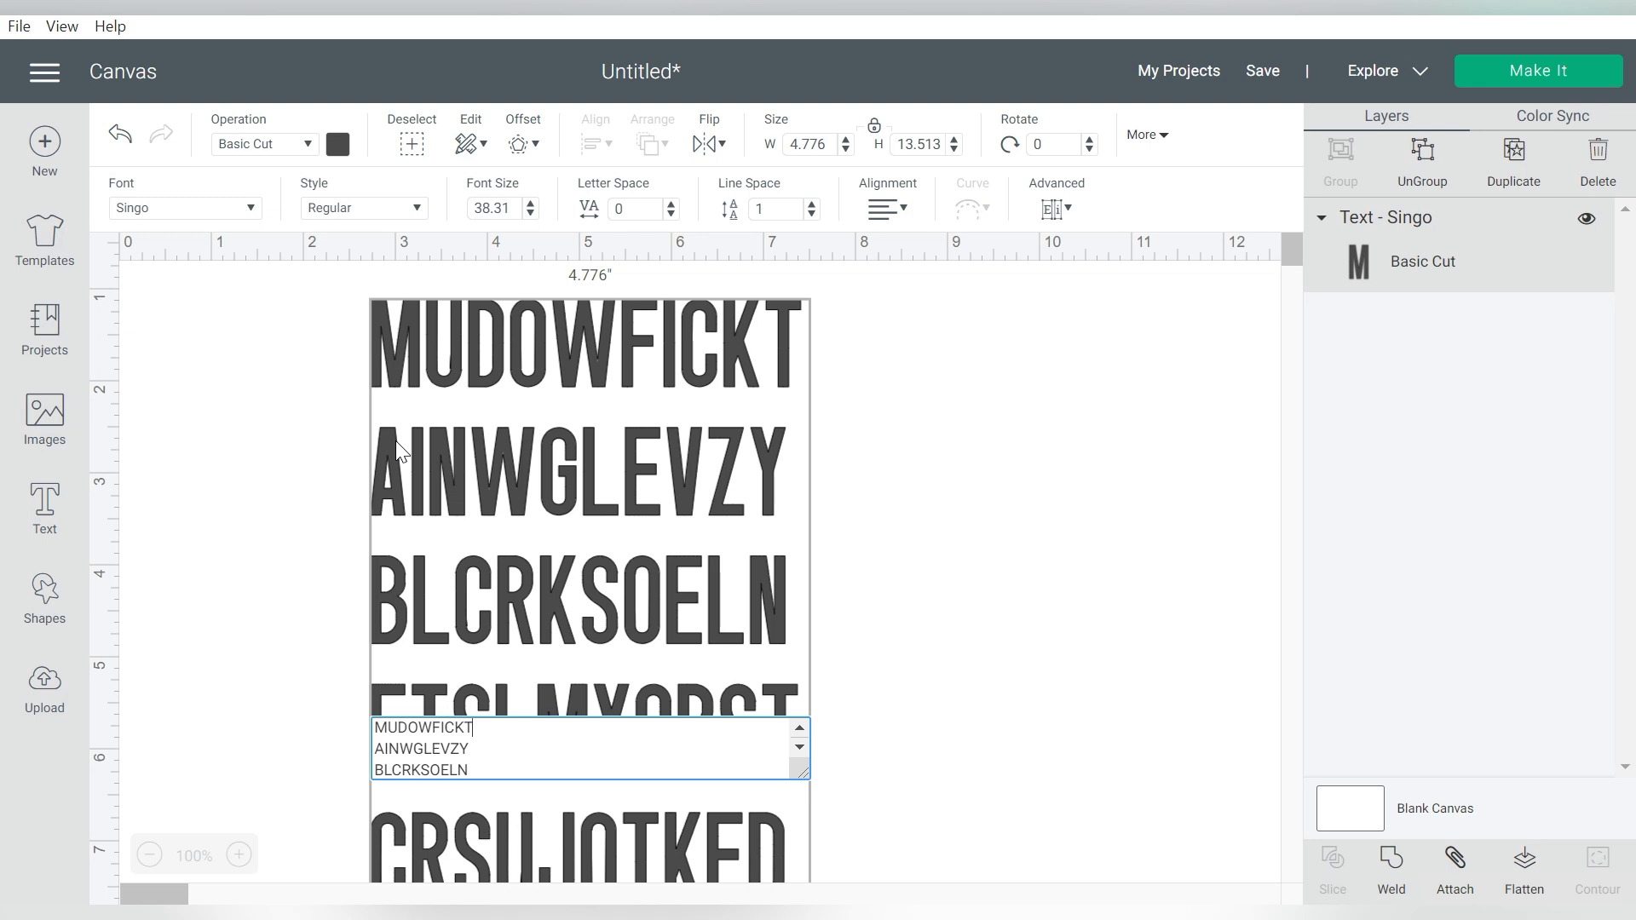
key("Up")
left_click(255, 630)
Move the letter grid so it starts about 6.8 inches across the canvas.
left_click(149, 856)
left_click(149, 855)
left_click_drag(368, 417, 555, 424)
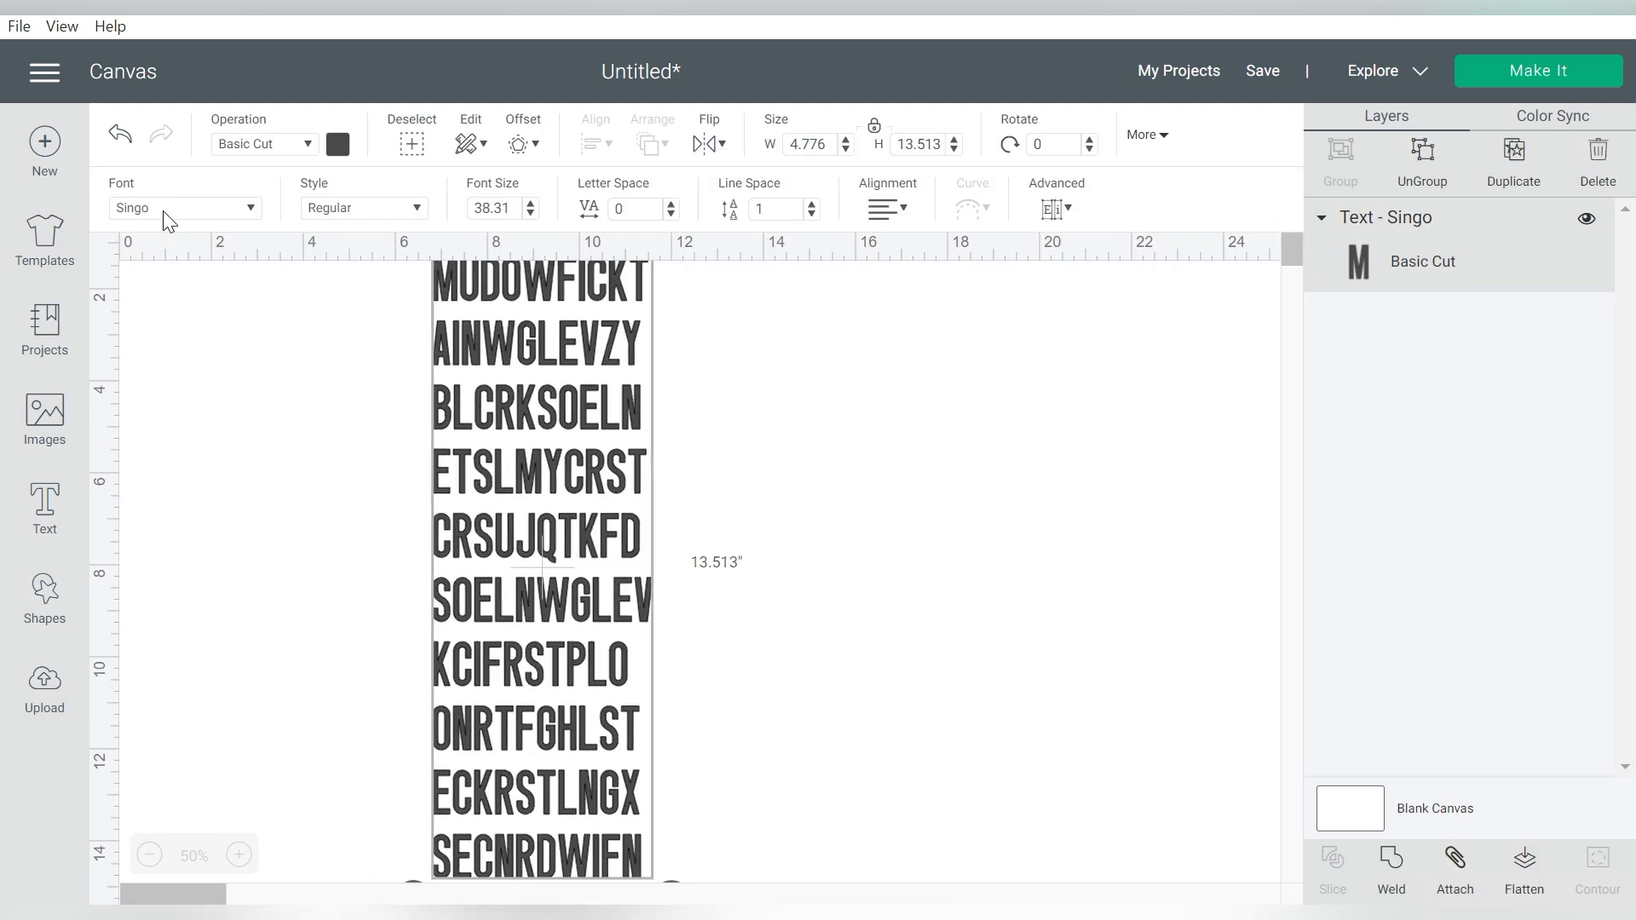
Set the letter grid's letter spacing to 15.
double_click(537, 362)
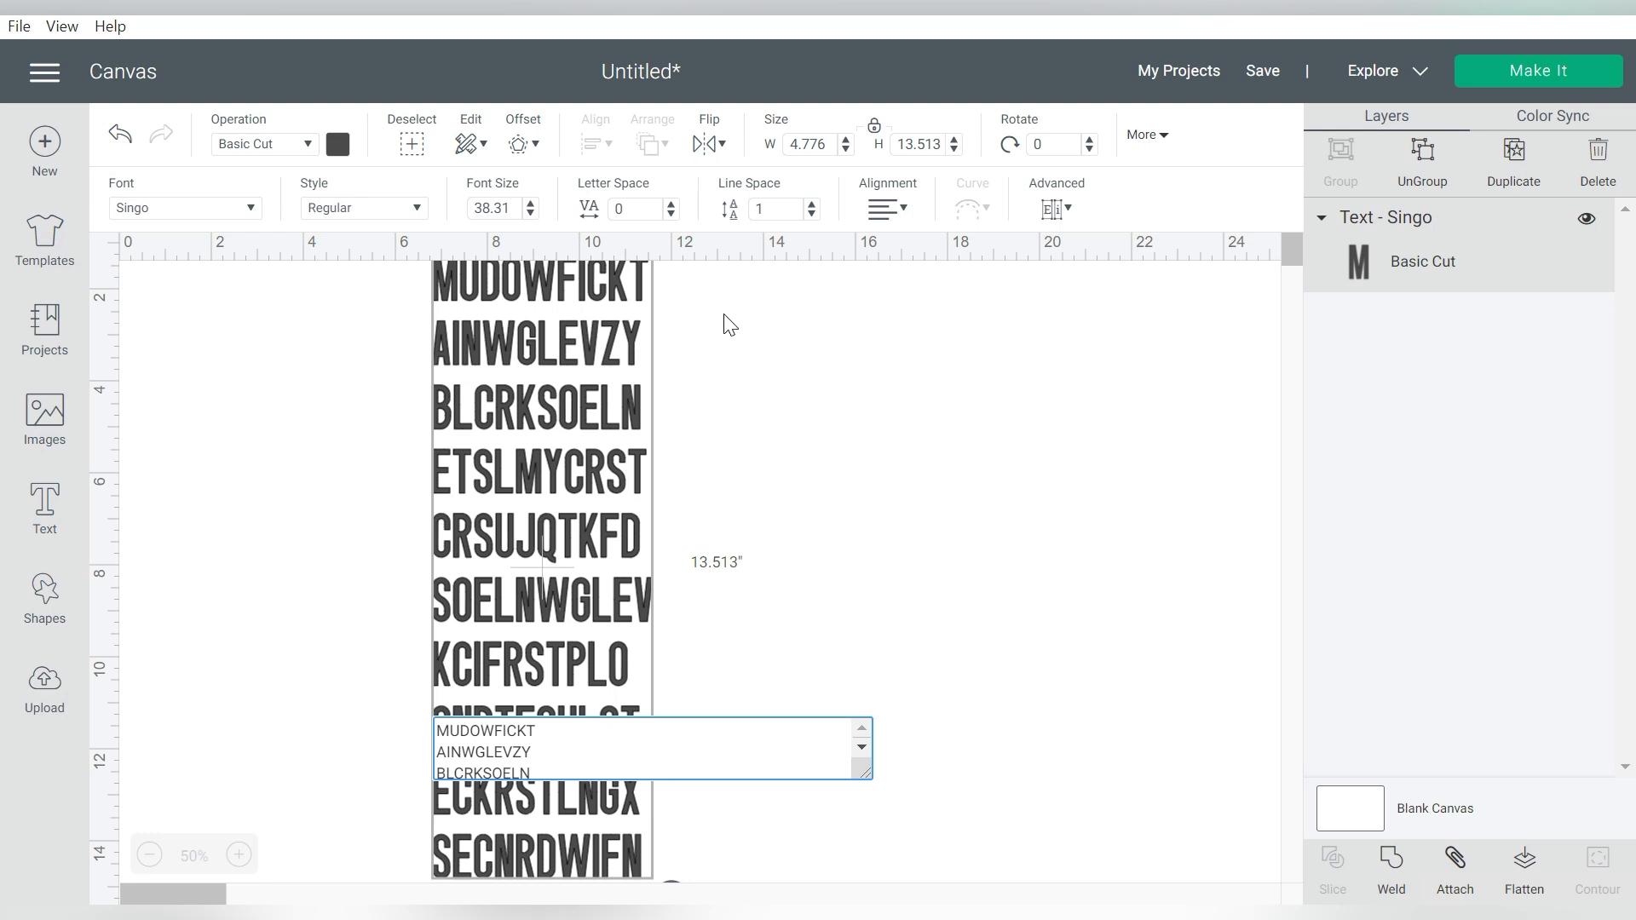
left_click(670, 205)
left_click_drag(651, 210, 599, 197)
type("15")
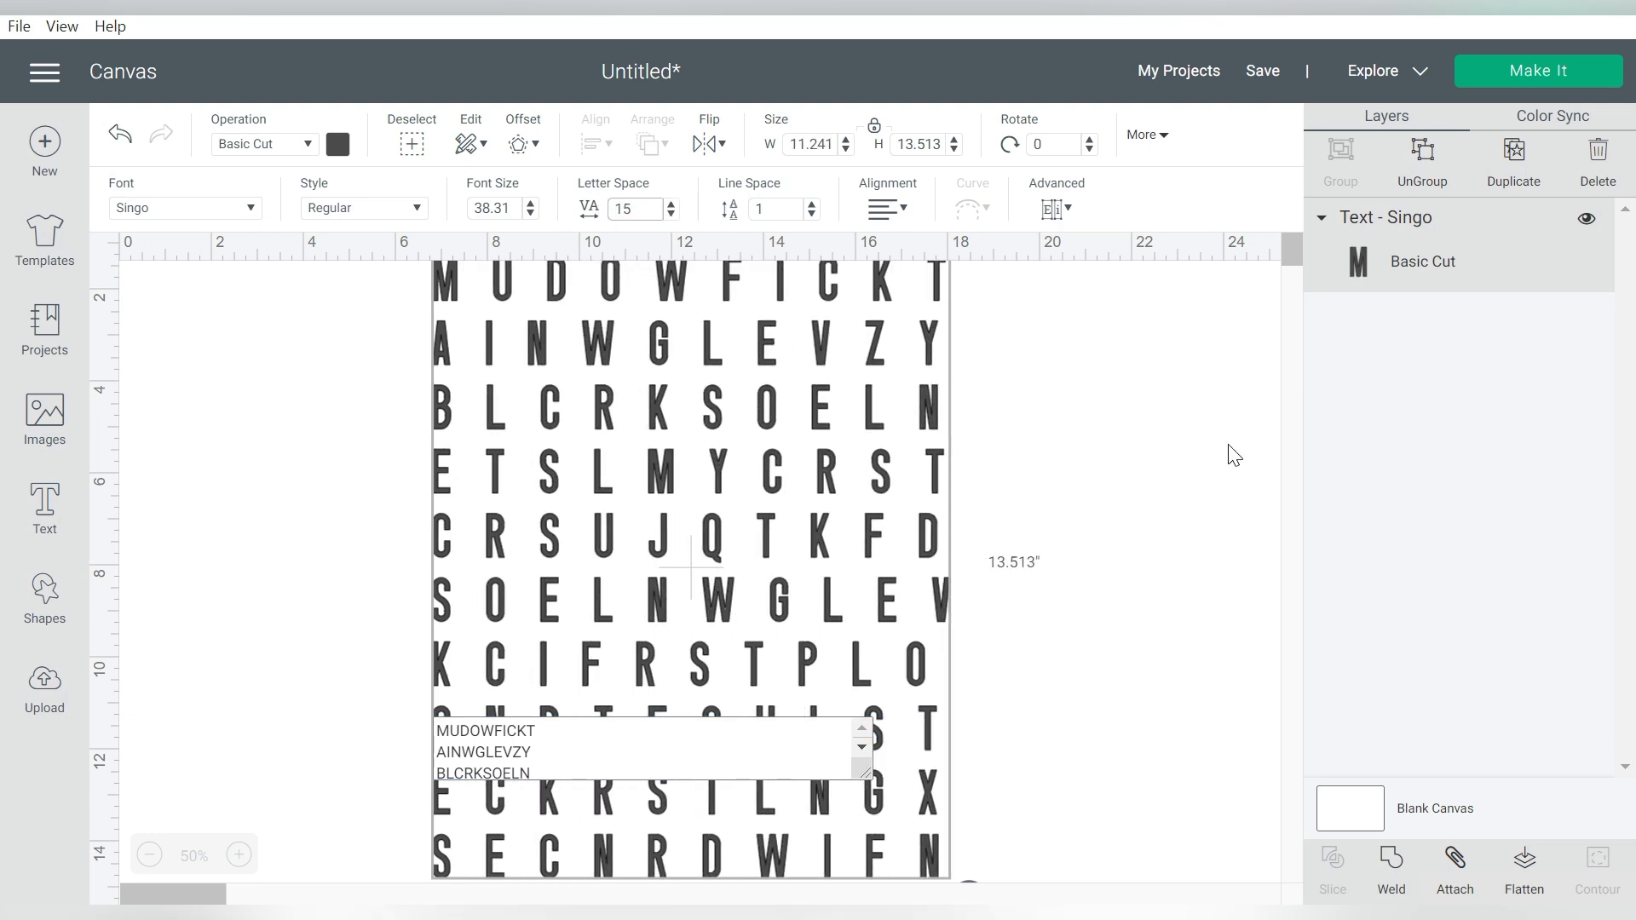
left_click(1234, 455)
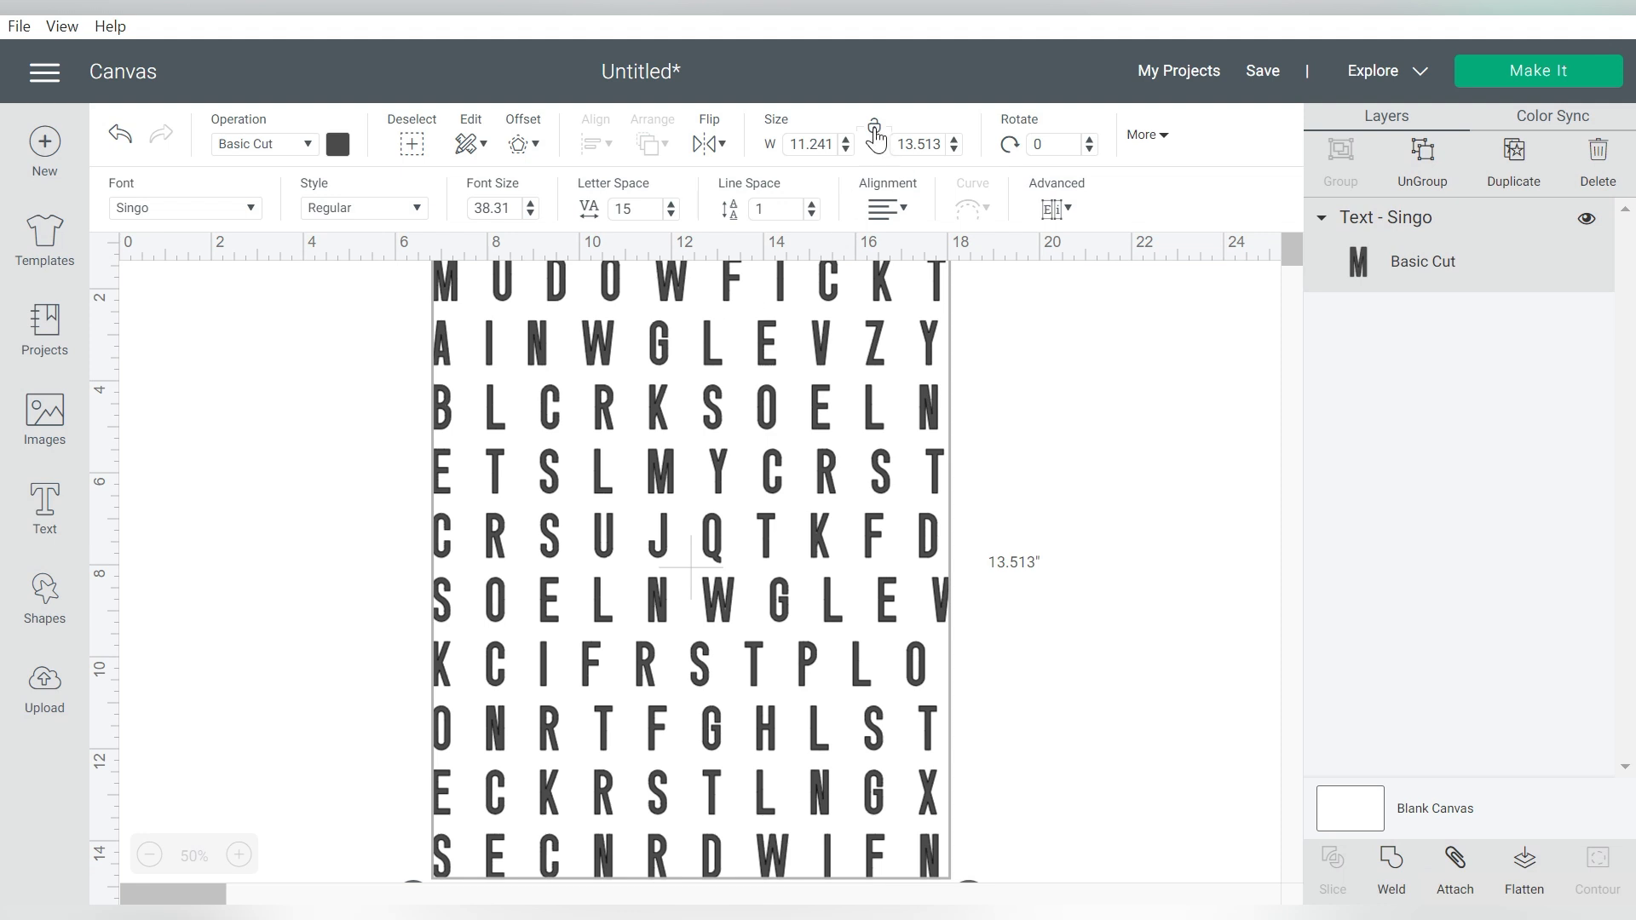
With proportions unlocked, resize the letter grid to about 10.5 by 9.7 inches and move it slightly down the canvas.
scroll(960, 733, "down", 1)
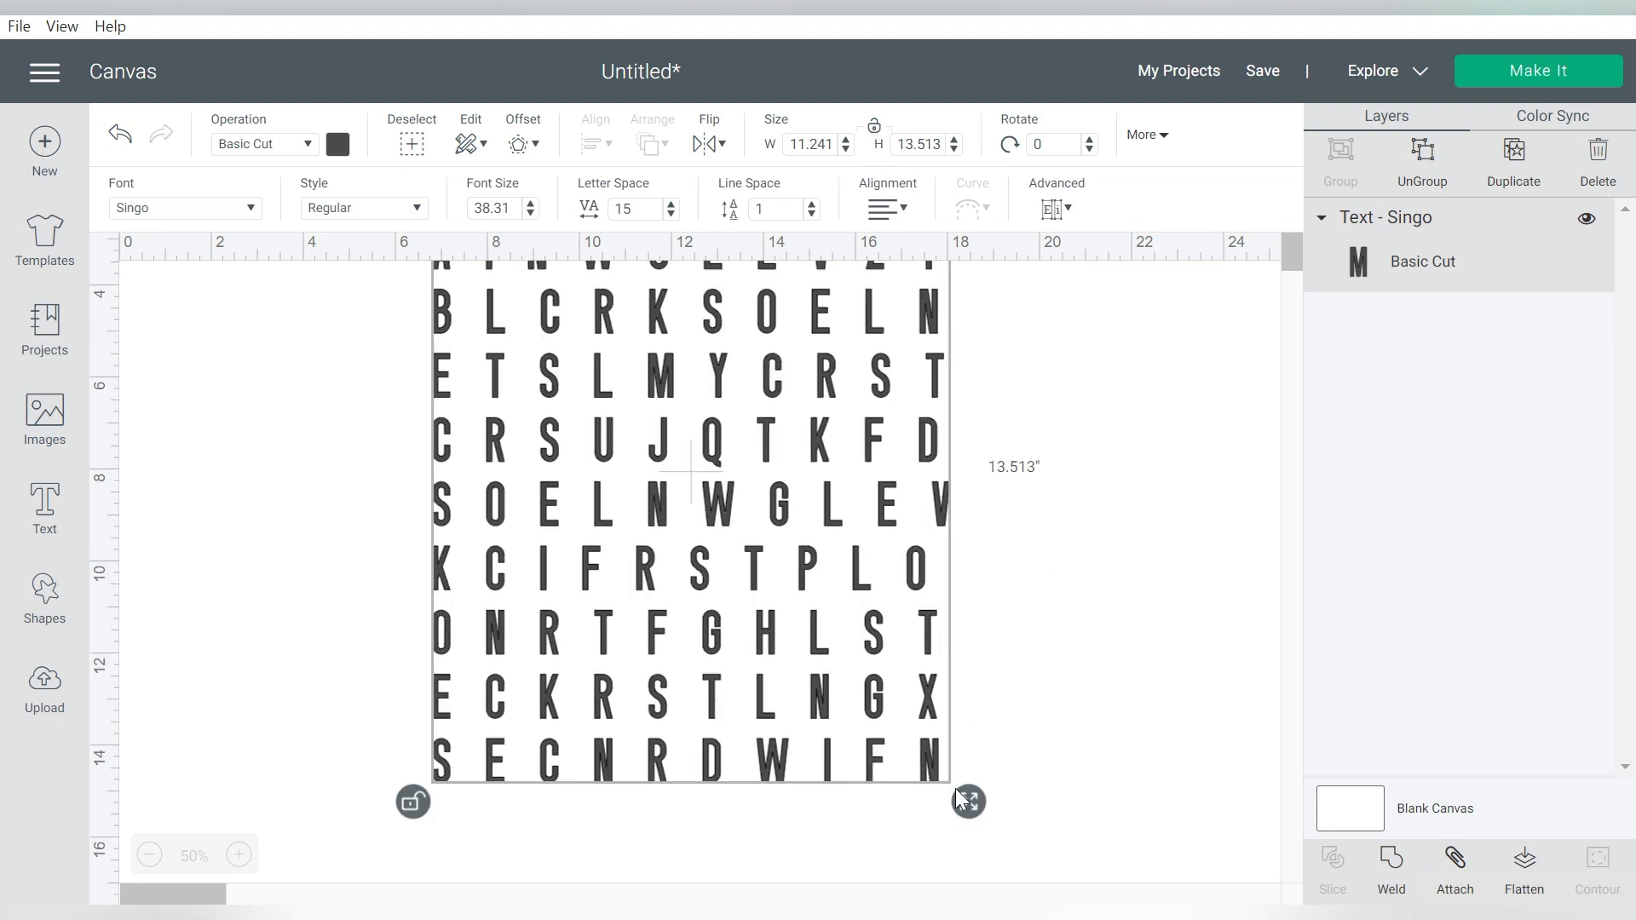
left_click_drag(961, 804, 928, 626)
scroll(1026, 622, "up", 1)
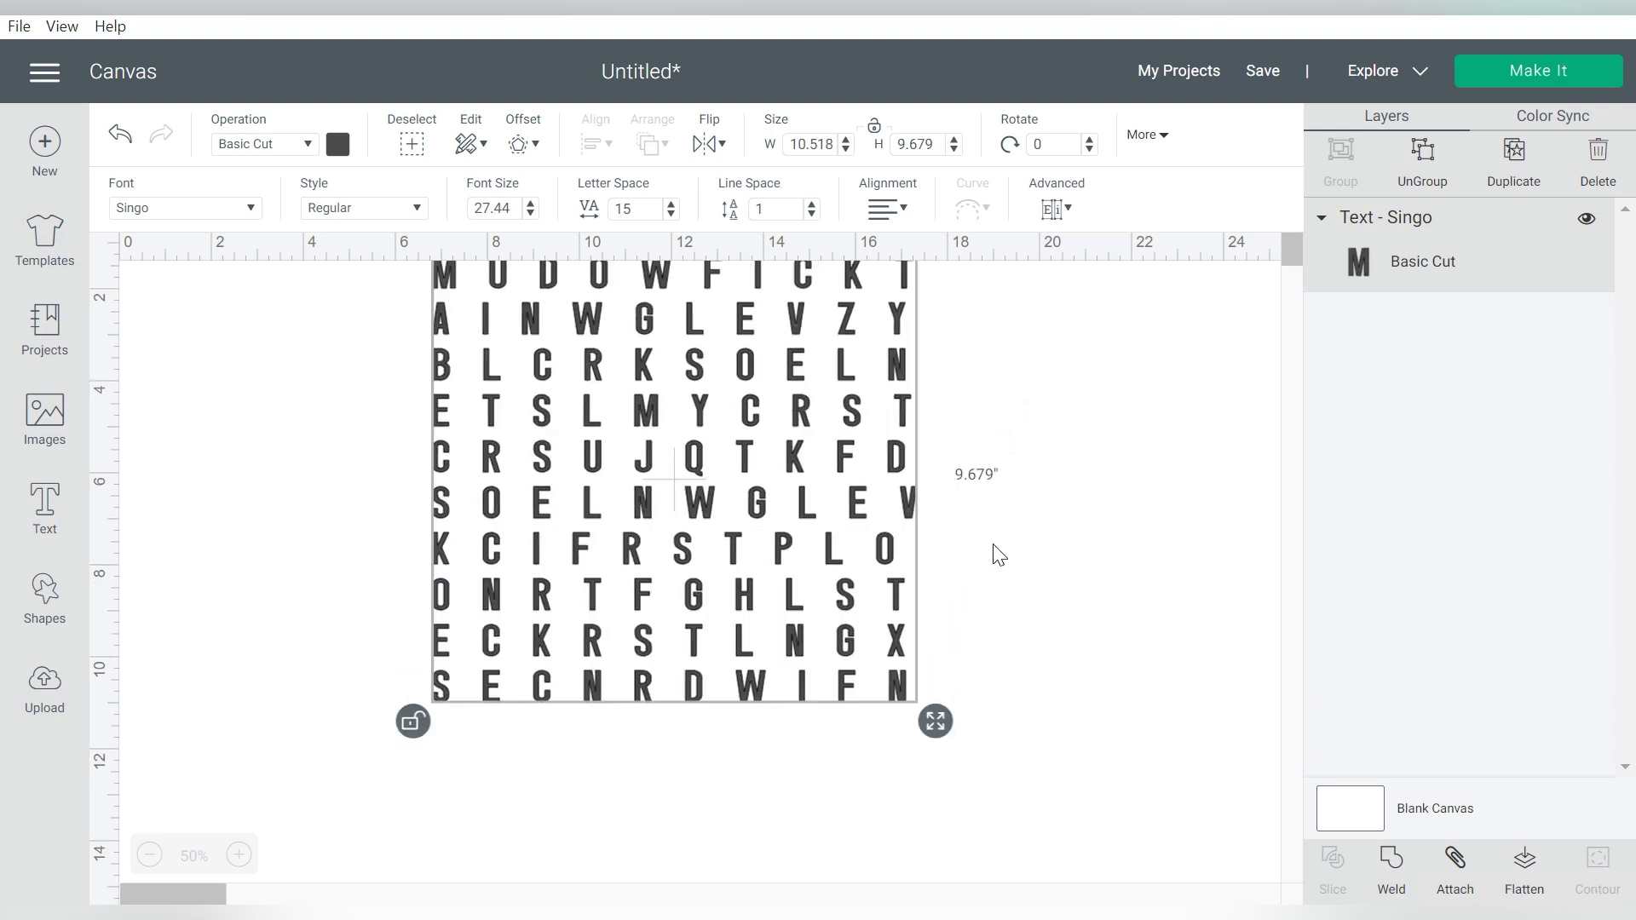
left_click_drag(694, 345, 684, 410)
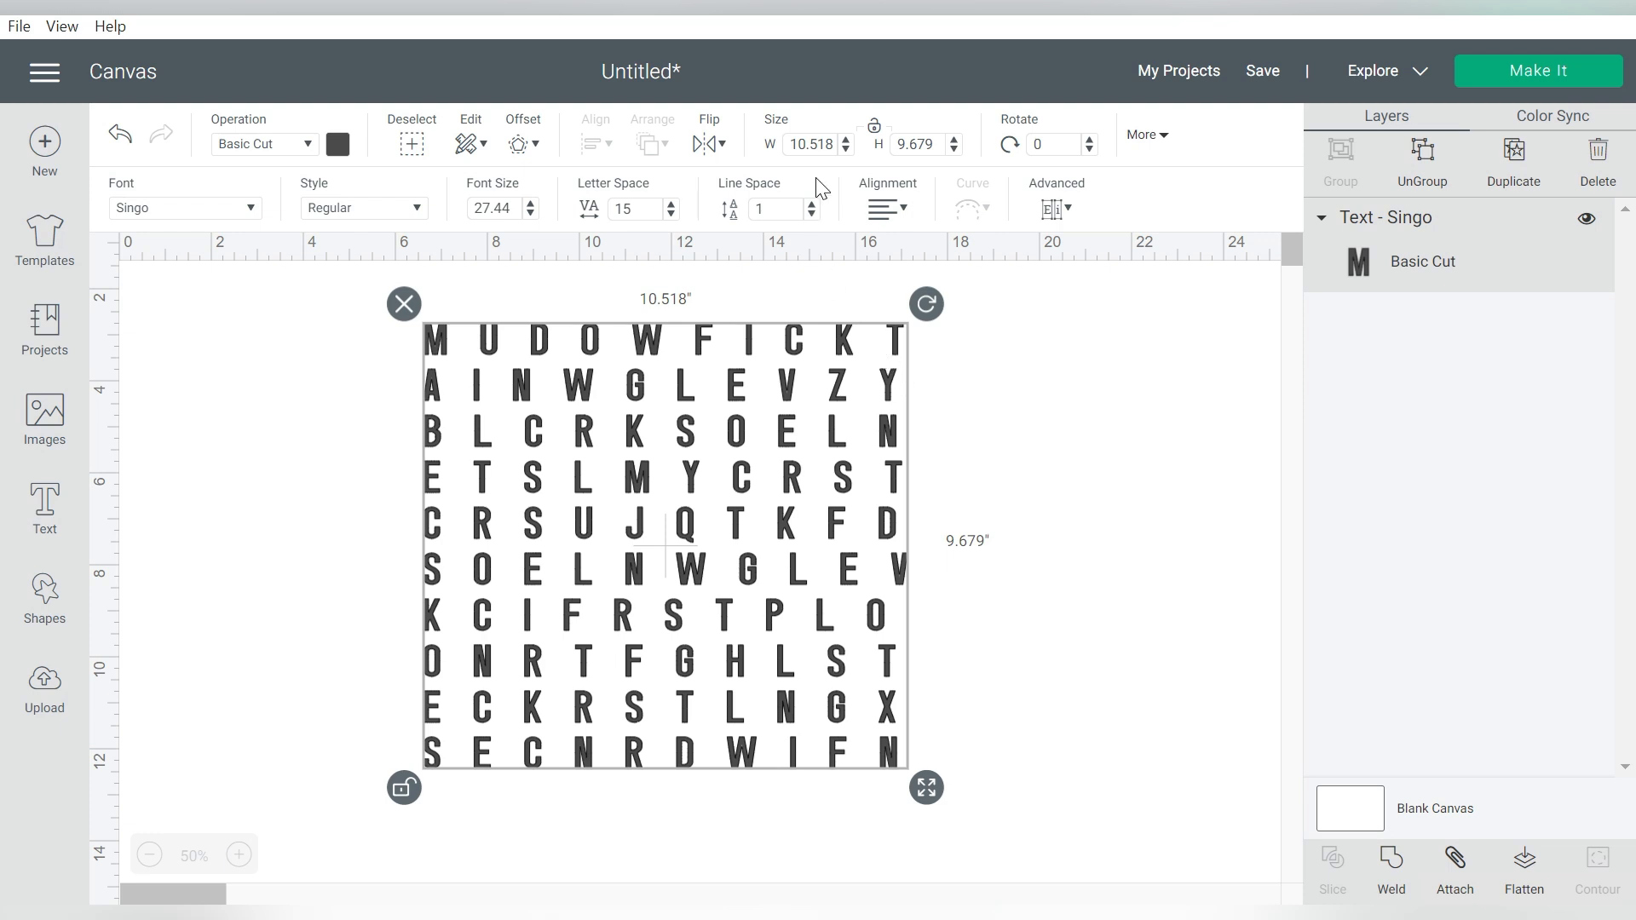
Set the letter grid's width and height to 10 inches each.
left_click(828, 142)
type("10")
key("Tab")
type("10")
key("Return")
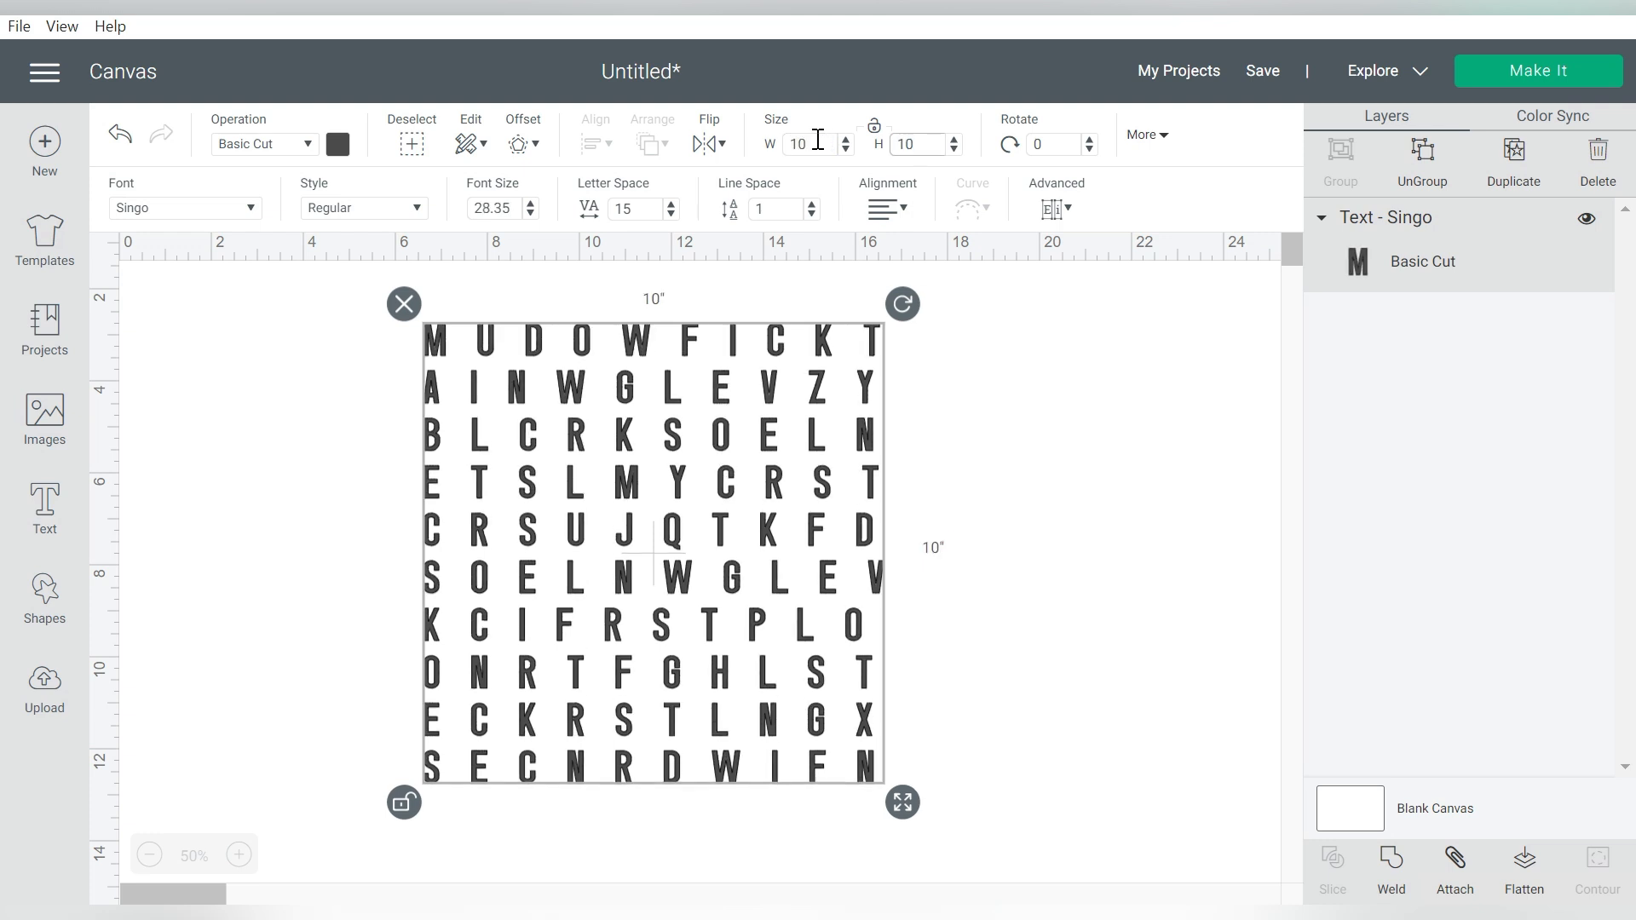
Lock the grid's proportions, enlarge it to about 11.8 inches square, and move it toward the canvas's left side.
left_click(873, 126)
left_click_drag(483, 345, 447, 309)
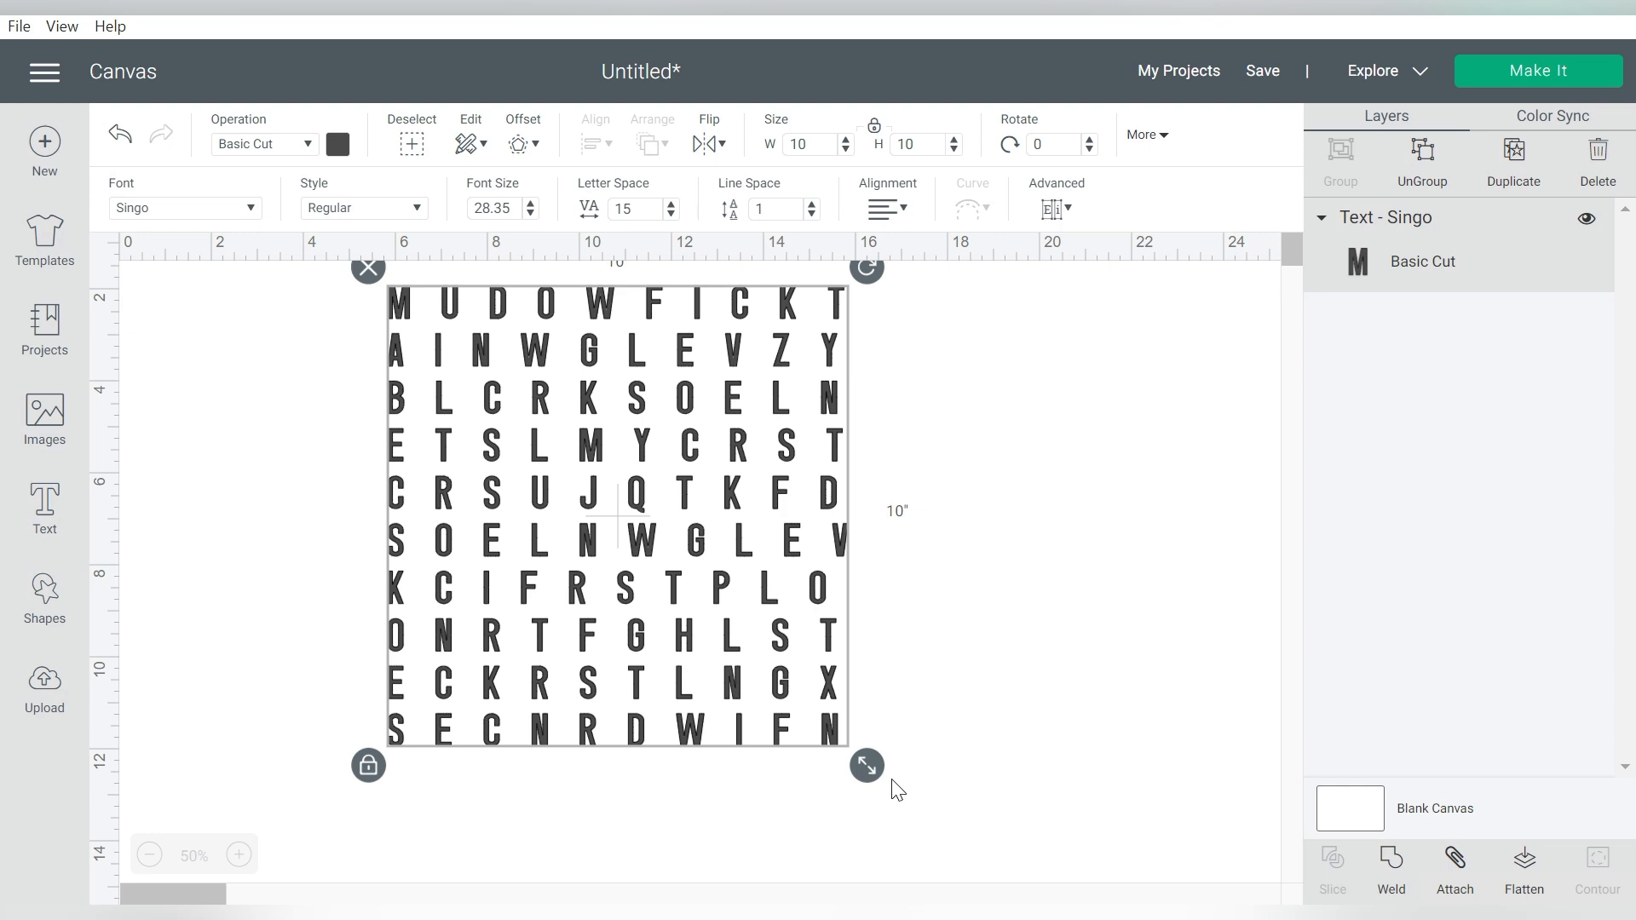
left_click_drag(866, 765, 949, 848)
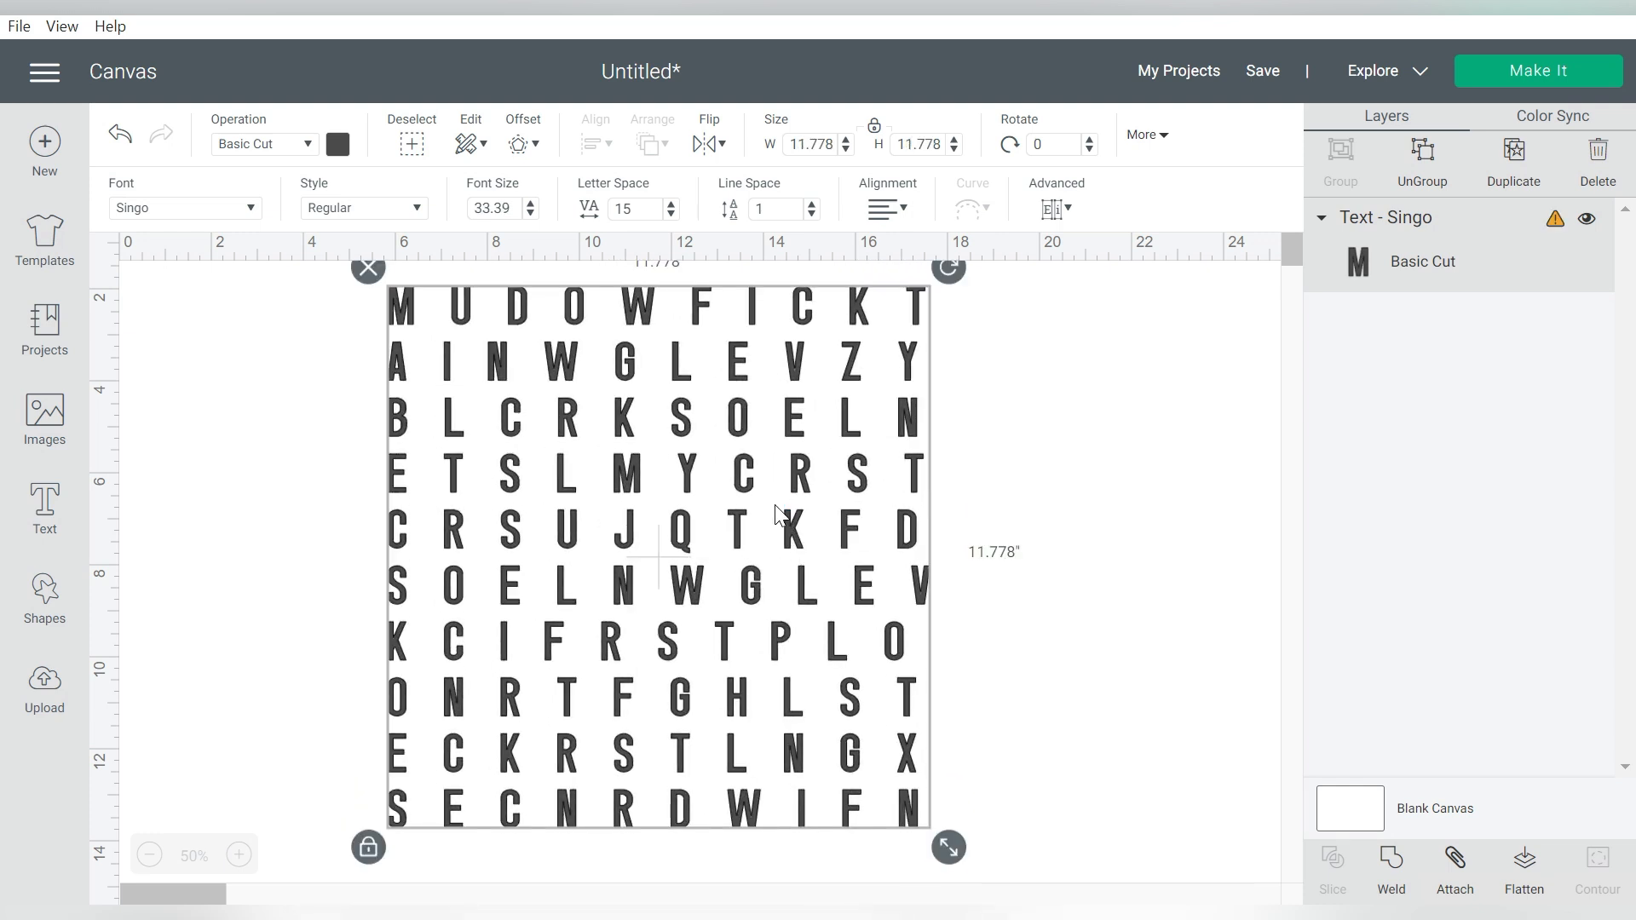
left_click_drag(784, 490, 671, 490)
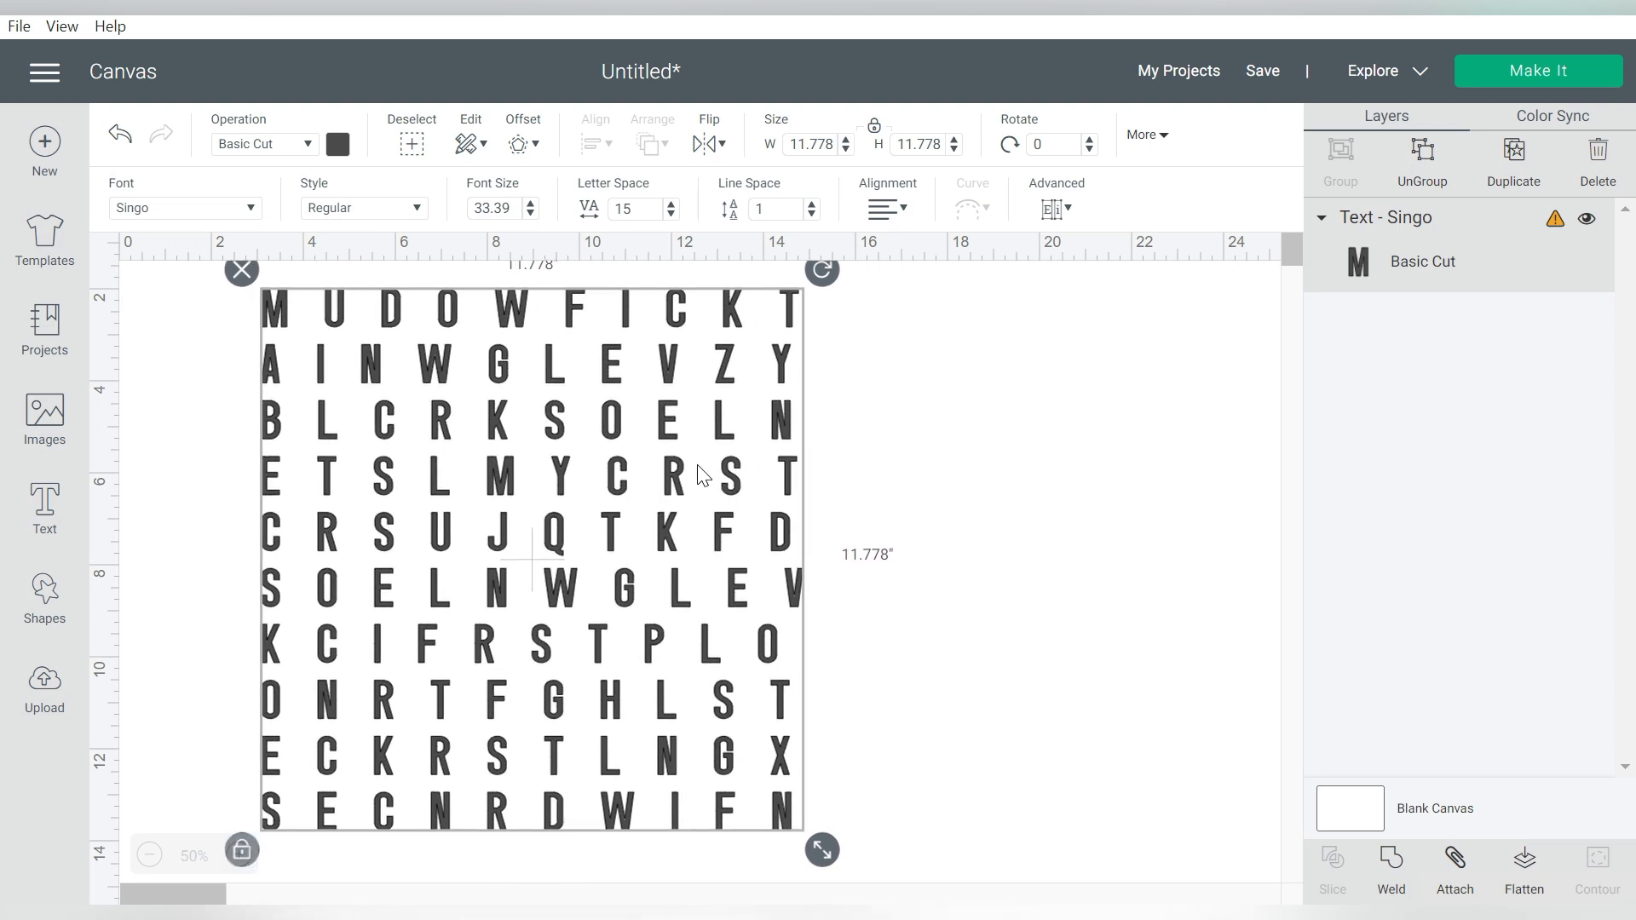
Duplicate the letter grid to the right of the original and replace the copy's text with CRAFTY, CRICUT and LEATHER on separate lines.
key("ctrl+d")
left_click_drag(673, 389, 1162, 370)
double_click(840, 709)
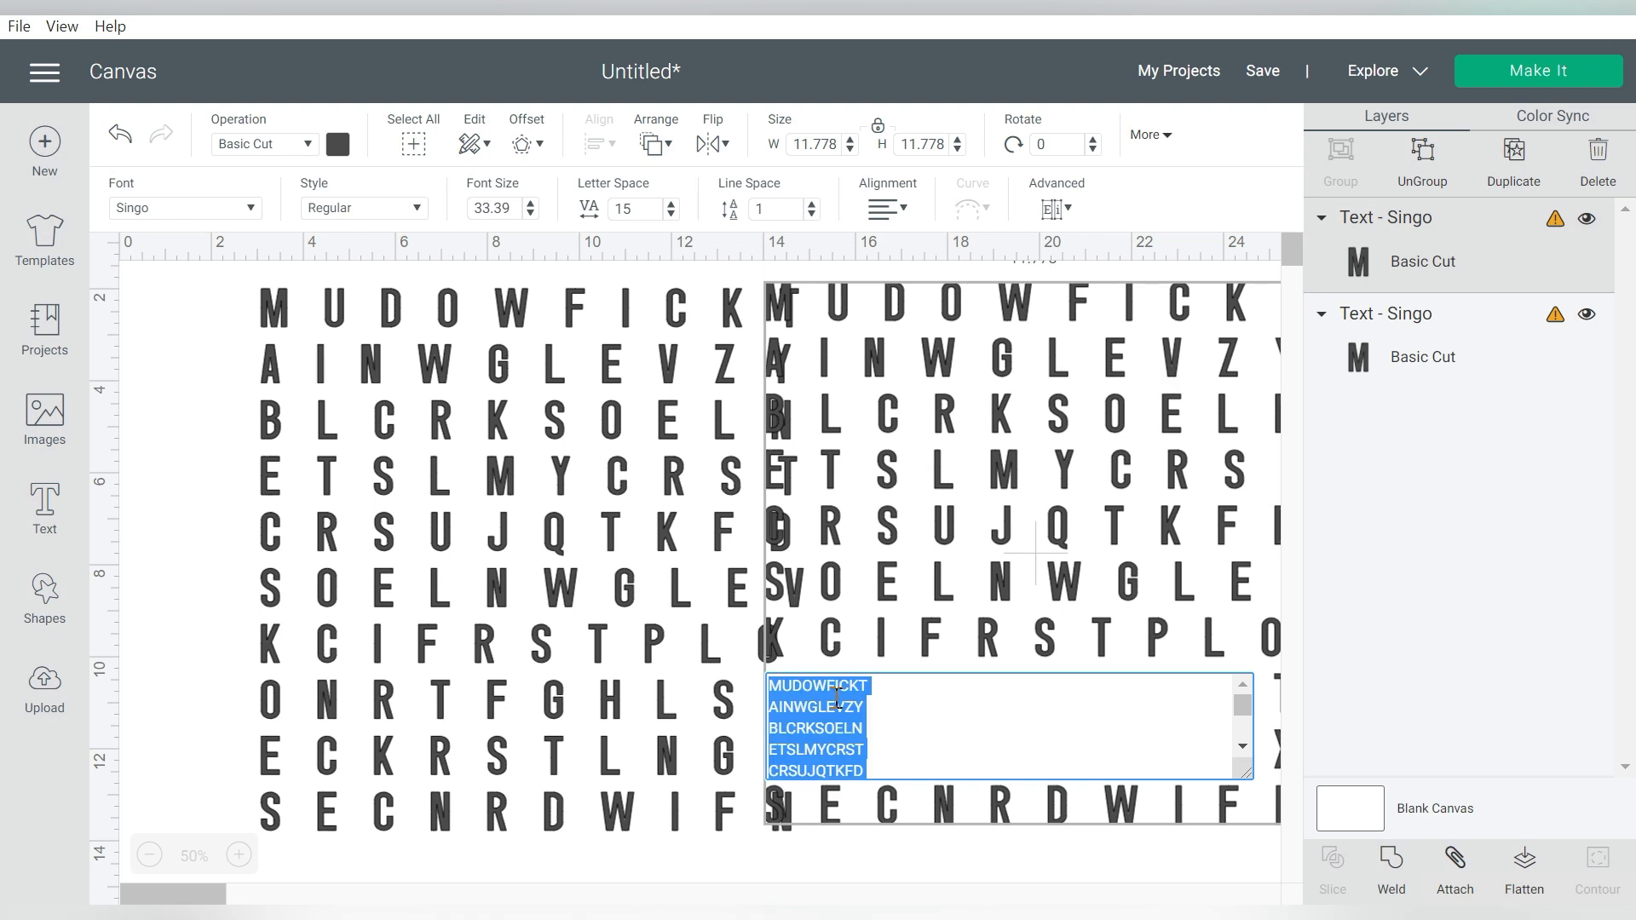
type("CRICUTCRAFTY")
key("Return")
key("ctrl+End")
key("Return")
type("LEATHERETTE")
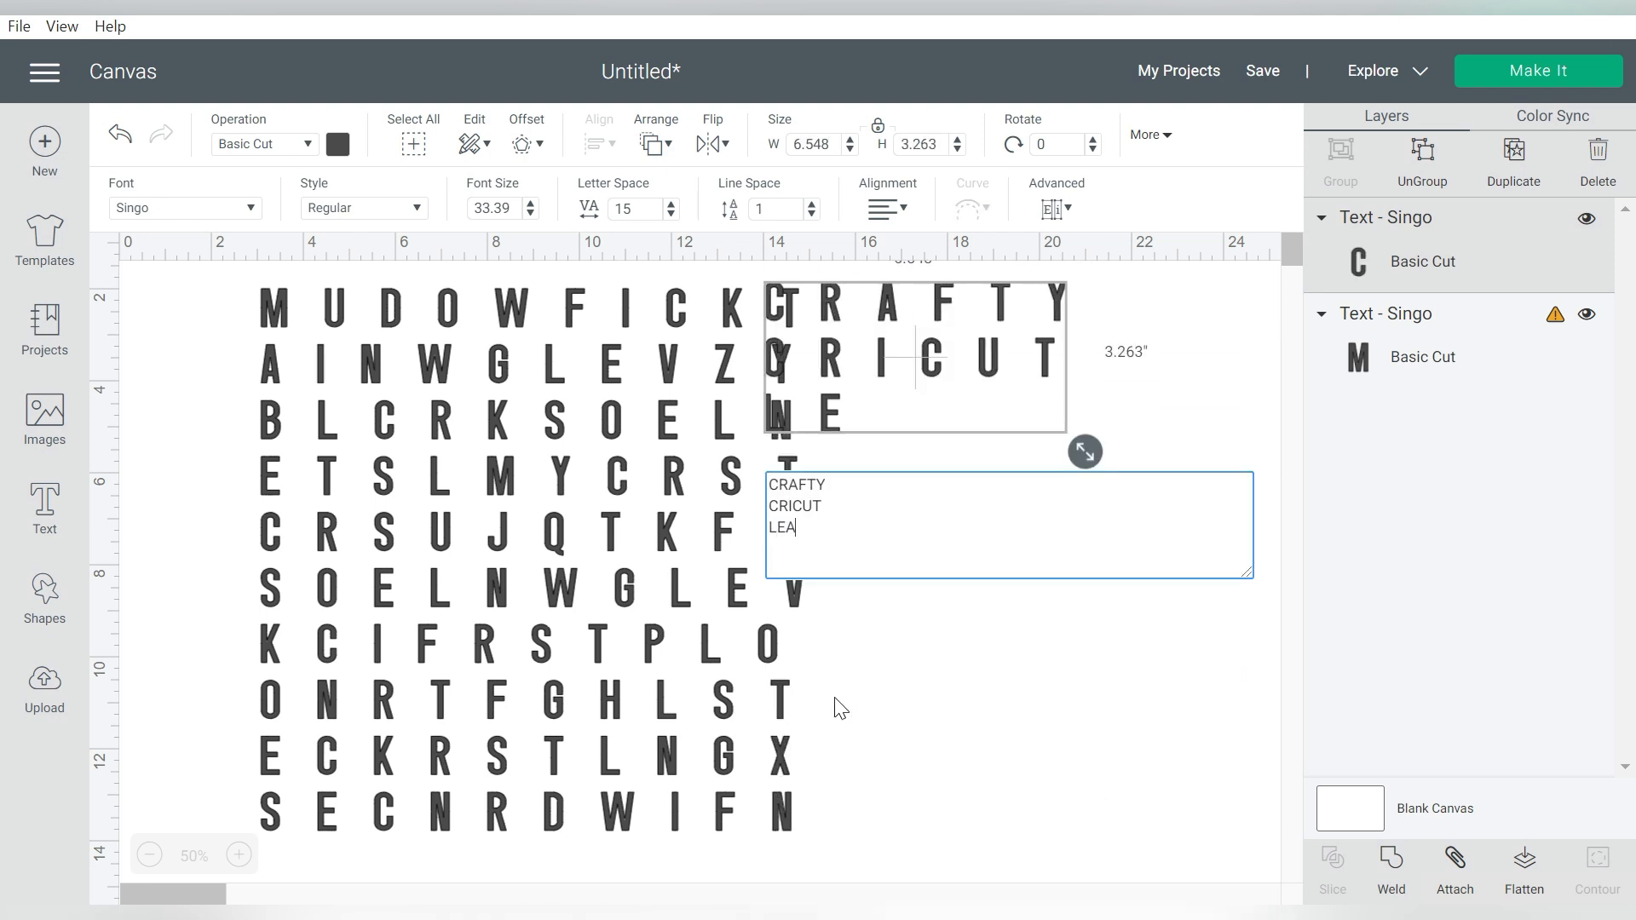
Add SHIRTS, SIGNS and VINYL below LEATHER in the word list, and CARDSTOCK as its first word.
key("Return")
key("BackSpace")
key("BackSpace")
key("BackSpace")
key("BackSpace")
key("BackSpace")
key("Return")
type("VINYL")
key("Home")
type("SHIRTS SIGNS")
key("Return")
key("ctrl+Home")
type("CARDSTOCK")
key("Return")
Try to add RHINESTONE to the word list.
key("Down")
key("Down")
key("End")
key("Return")
type("RHINESTONE")
key("ctrl+z")
Position the letter grid and the word list side by side so they do not overlap.
left_click_drag(1142, 420, 1218, 468)
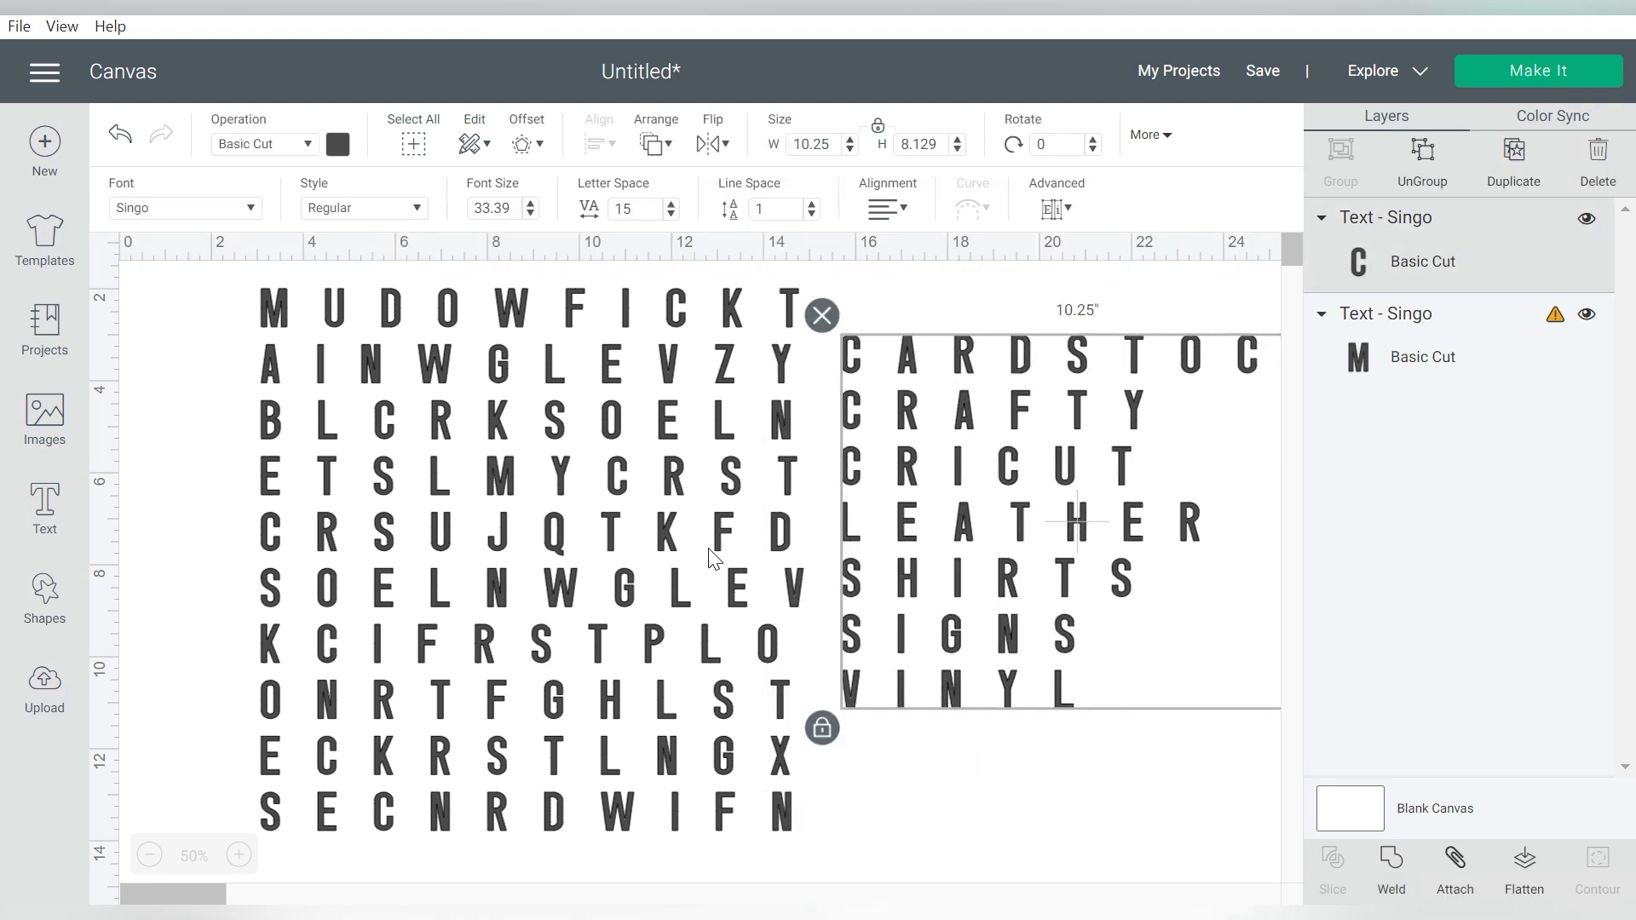
left_click_drag(723, 537, 622, 542)
left_click_drag(972, 460, 895, 460)
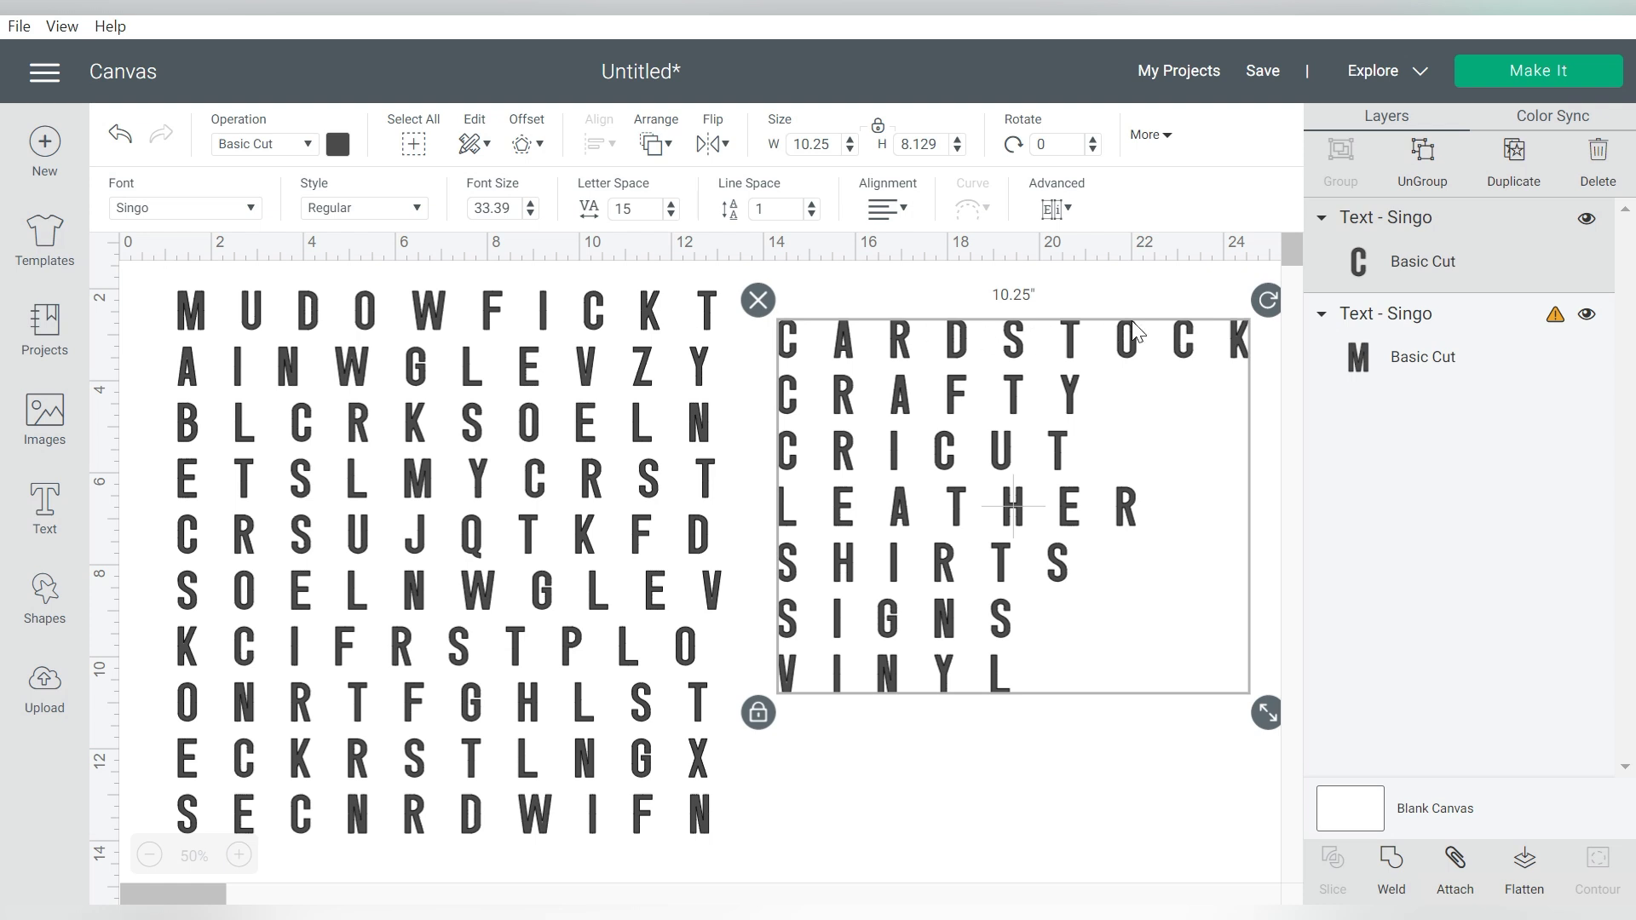
Set the word list's letter spacing to 5.
left_click(648, 209)
type("5")
left_click(1225, 463)
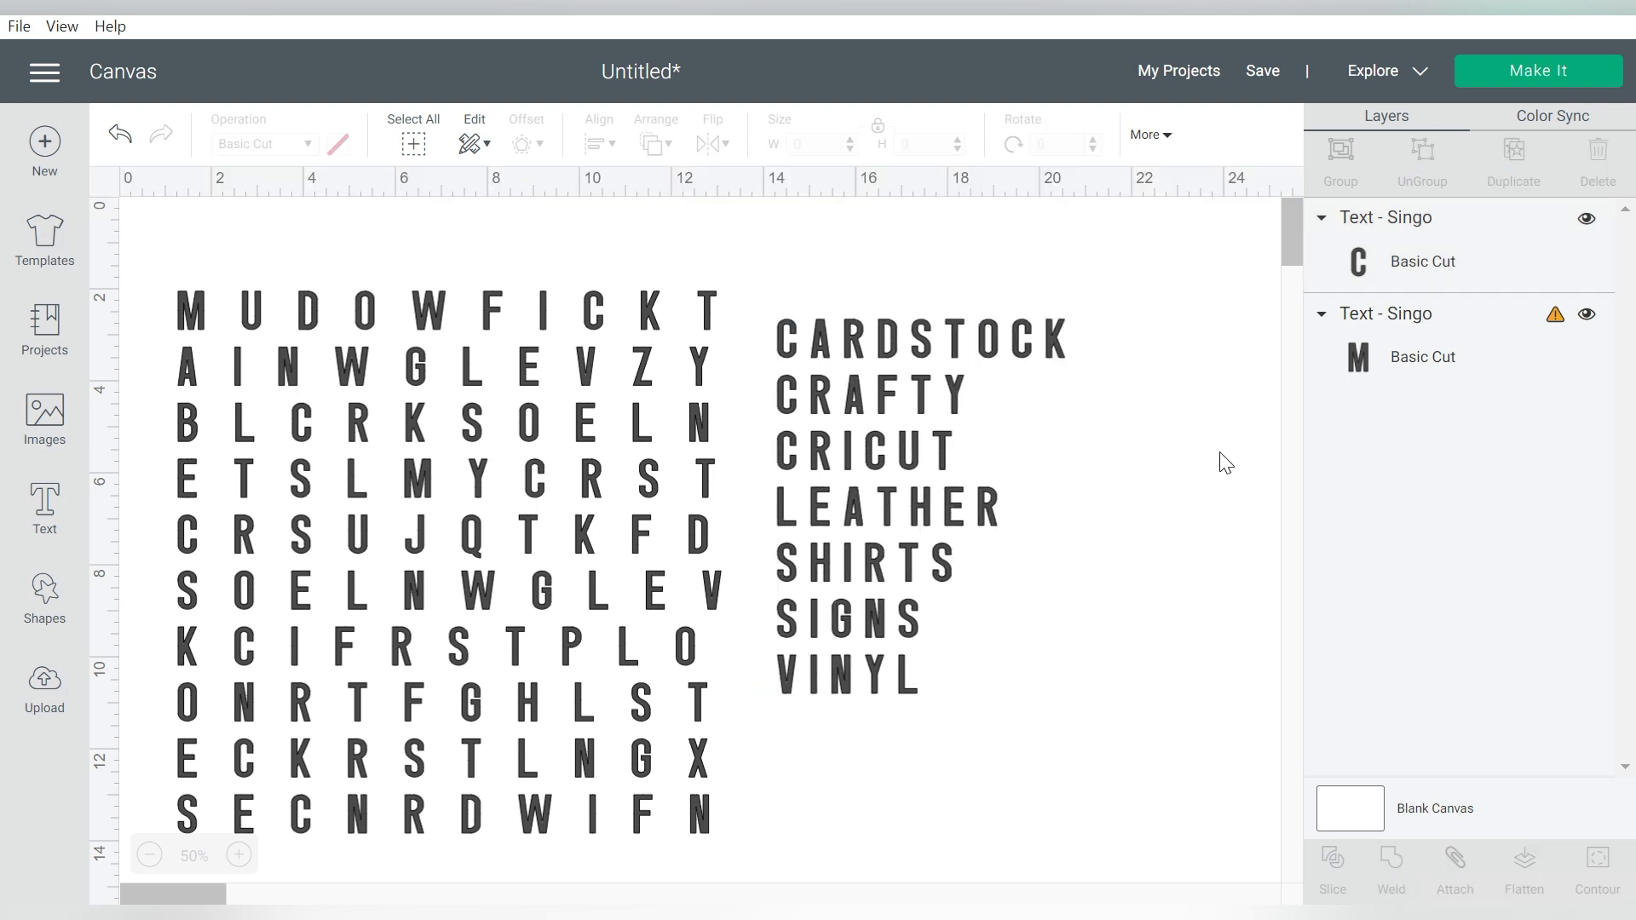
Move the word list to about x 18.5, y 2.1 inches and the letter grid to about x 4.3, y 2.1 inches.
left_click_drag(858, 407, 1050, 383)
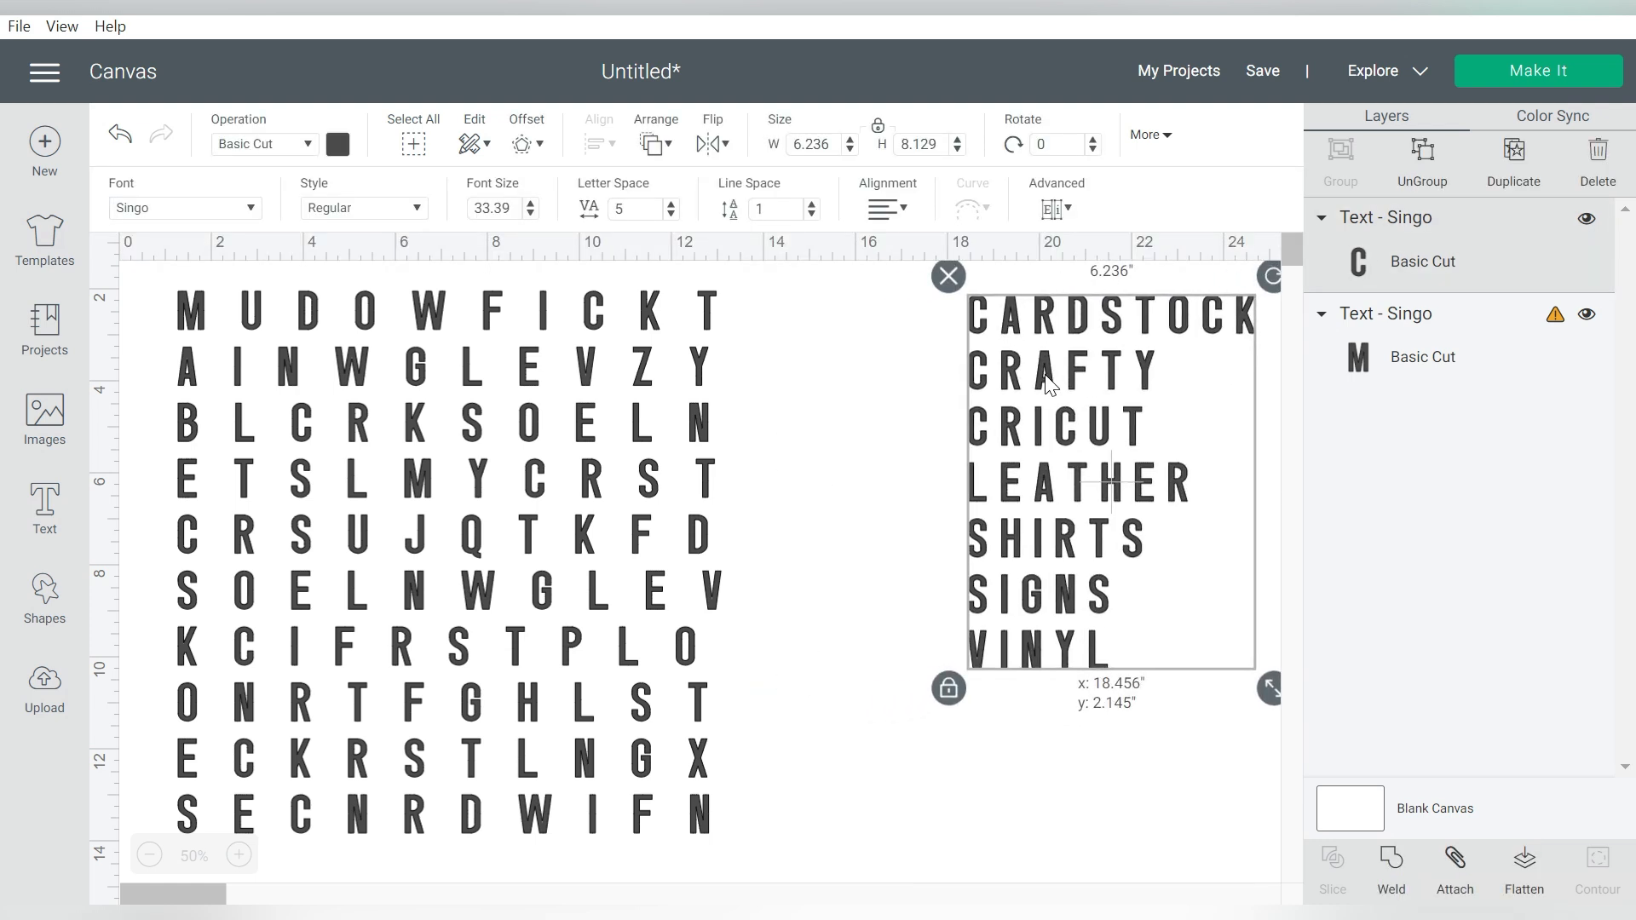
left_click_drag(529, 369, 665, 380)
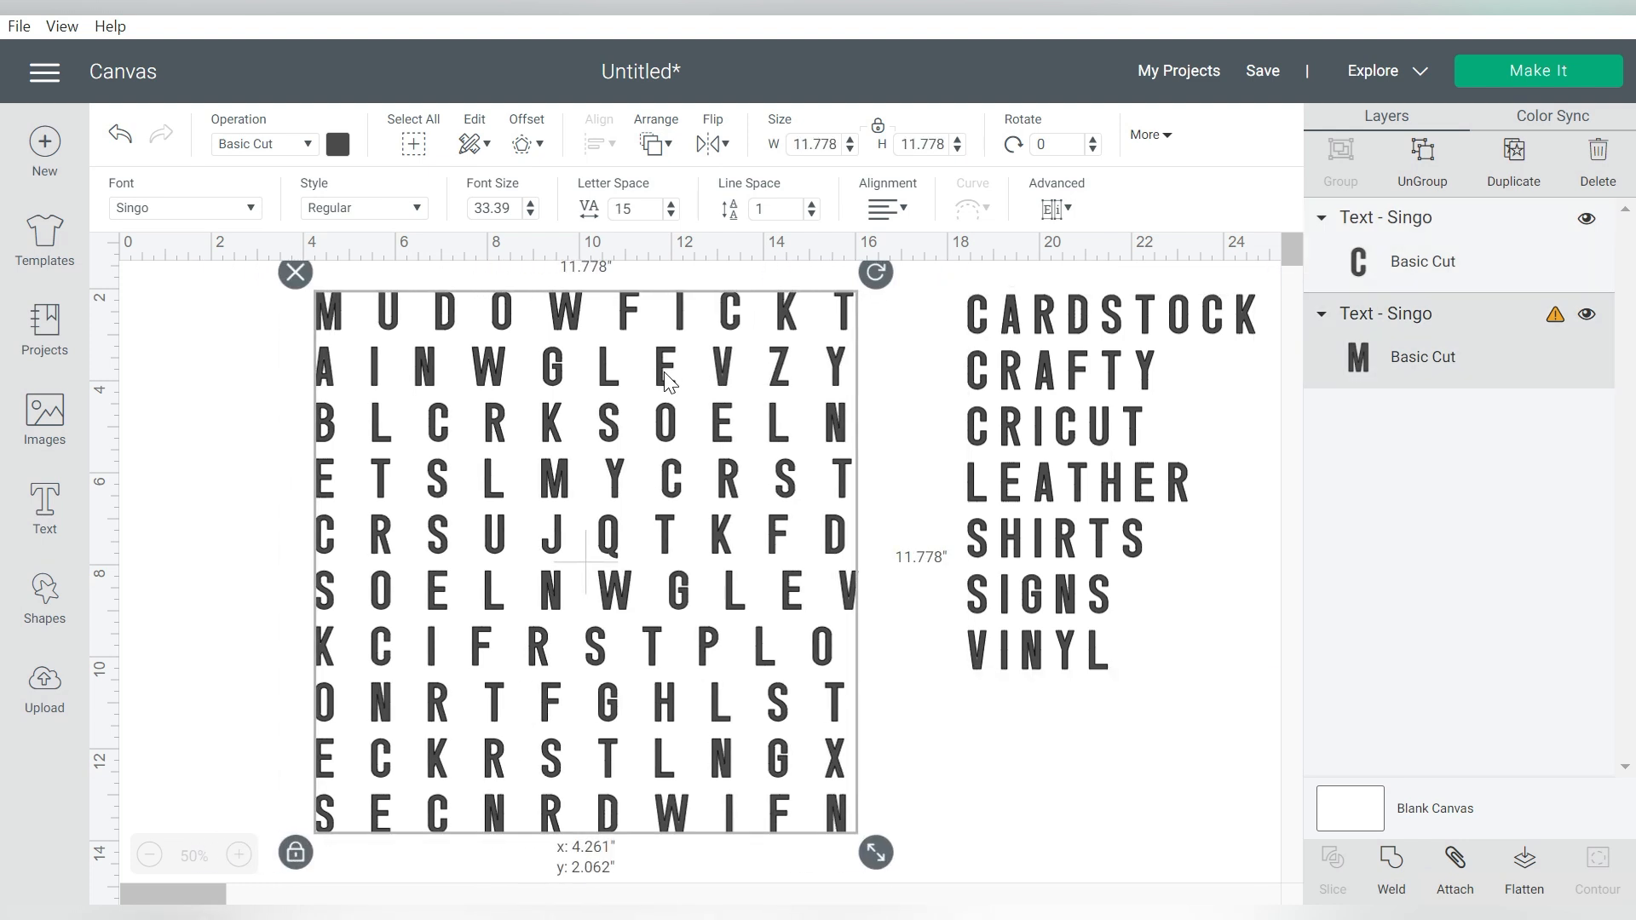
Replace the diagonal letters in the grid's first three rows with C, A and R to begin hiding the word CARDSTOCK.
double_click(661, 381)
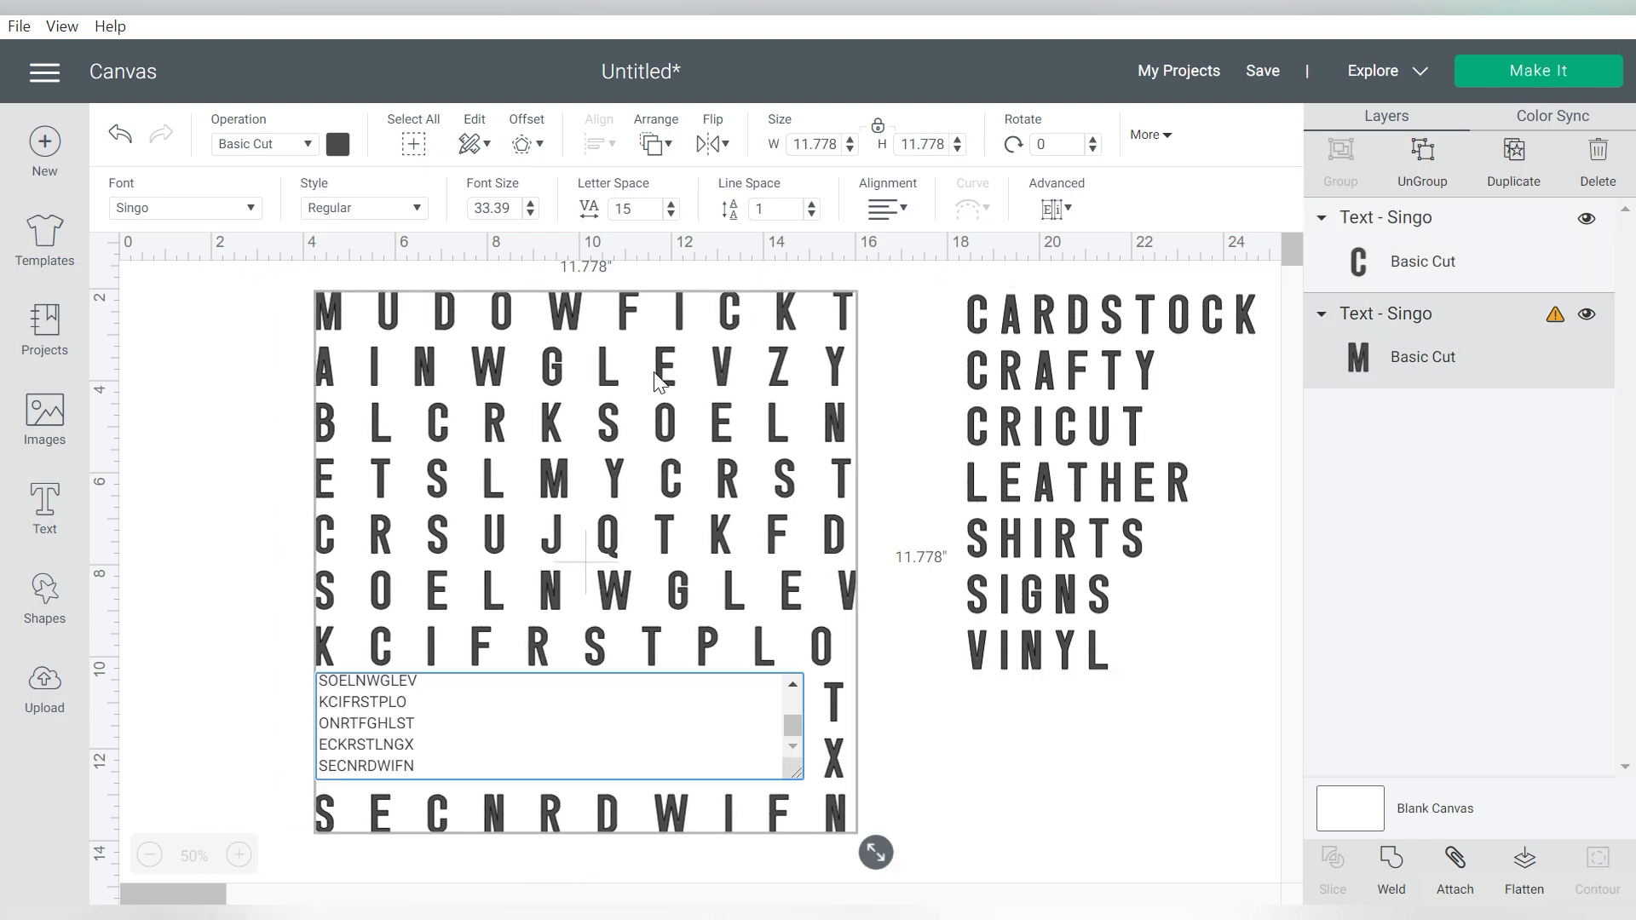
scroll(481, 748, "up", 5)
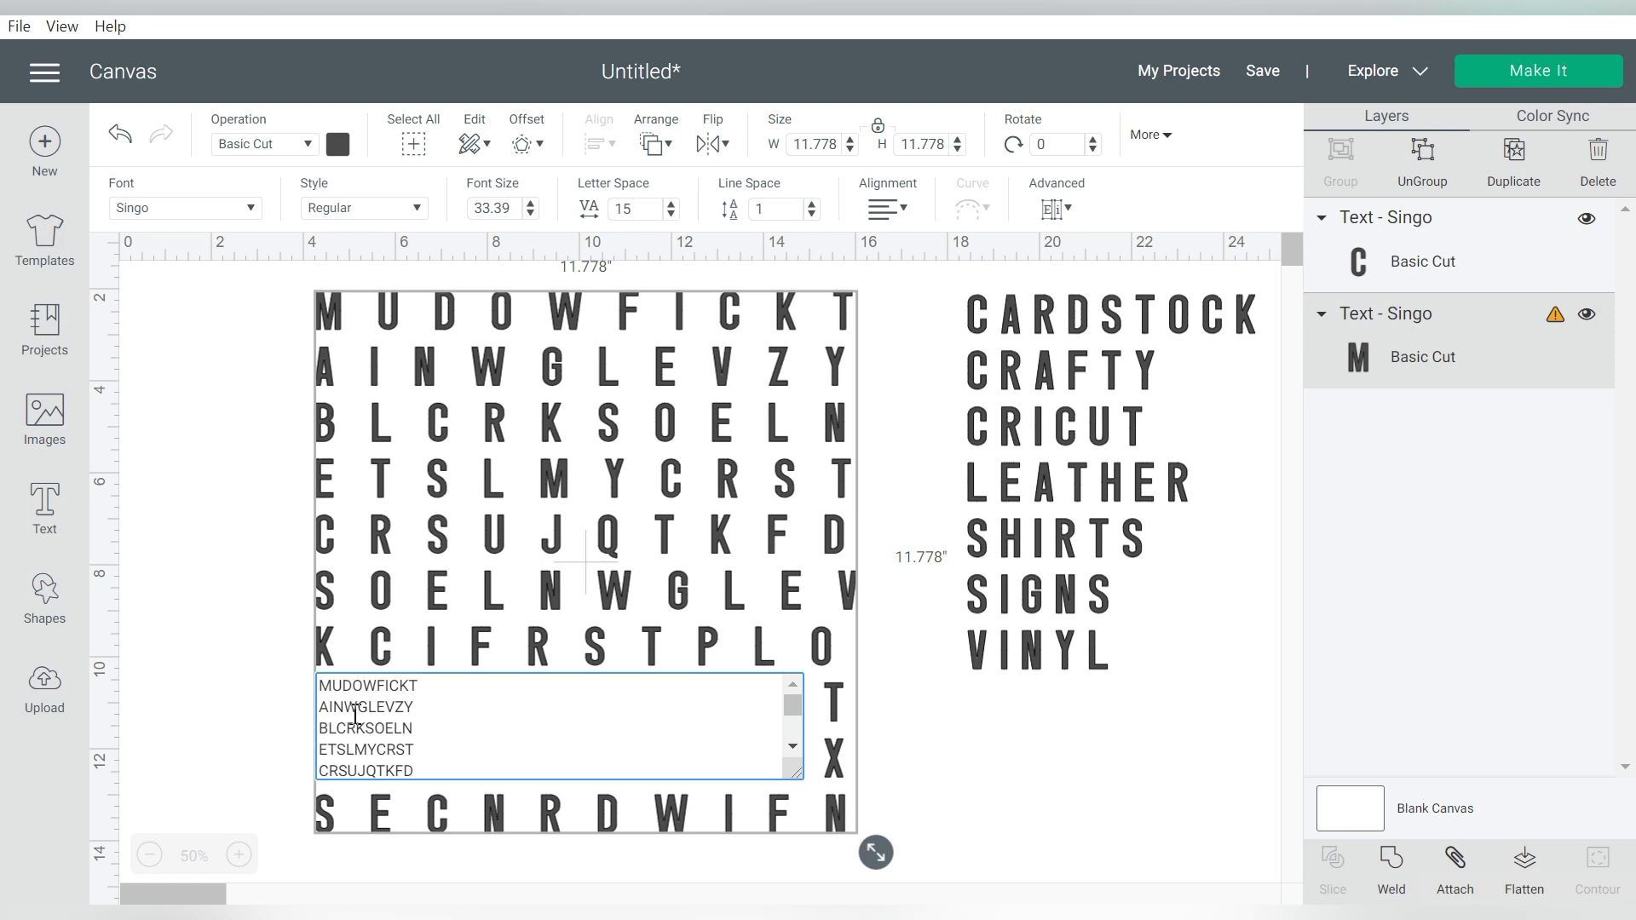
left_click(333, 686)
key("BackSpace")
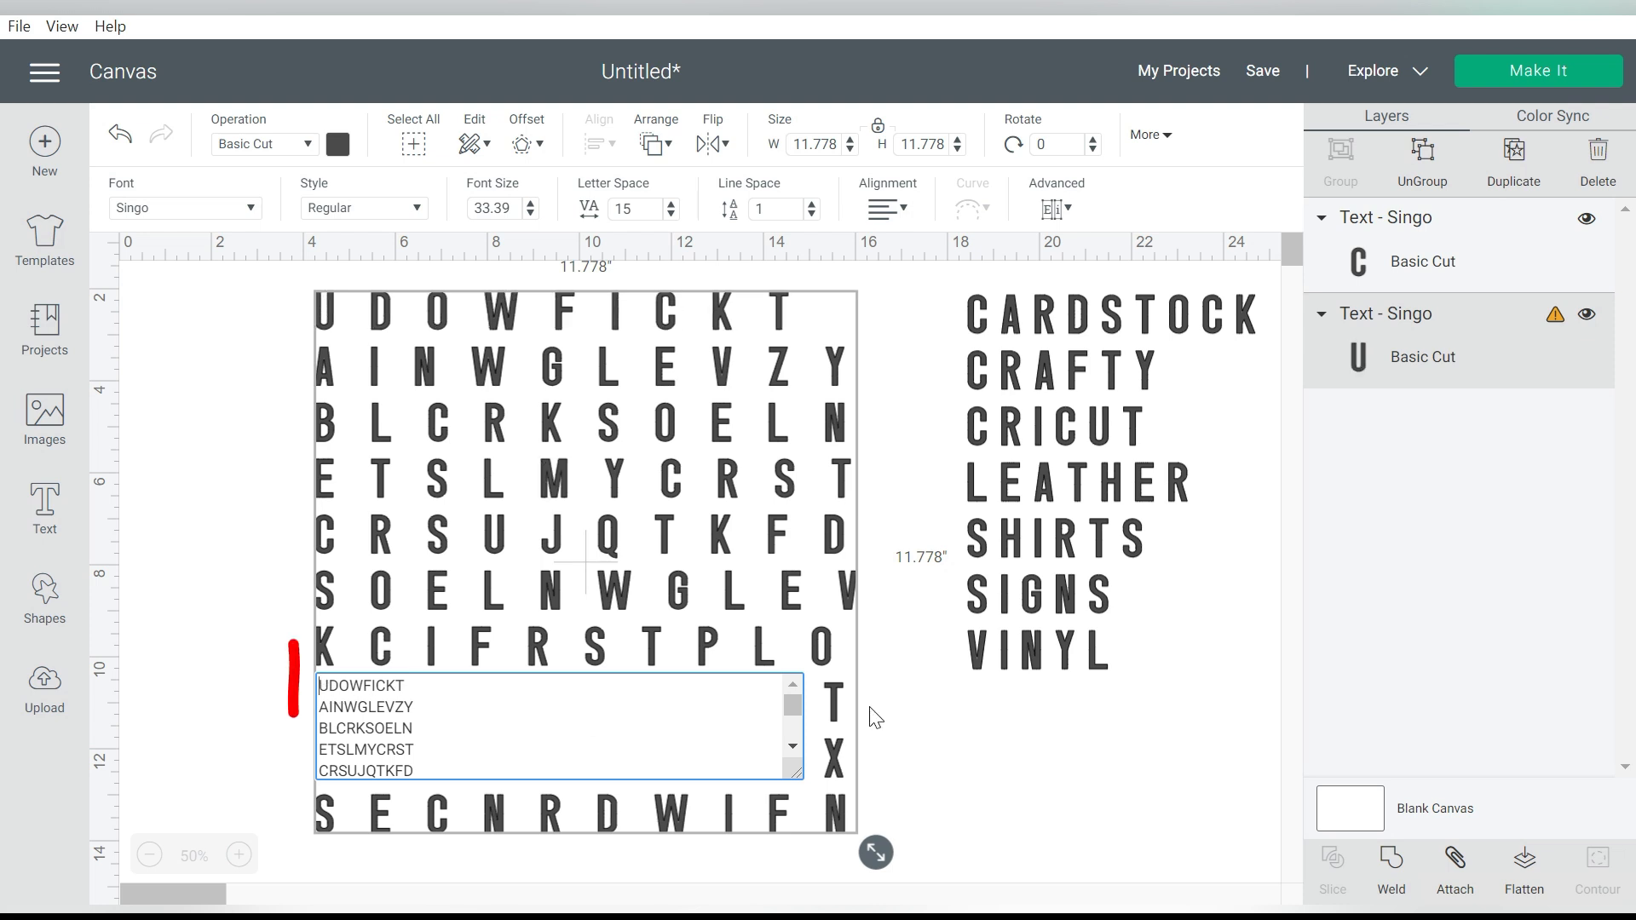
type("C")
key("Down")
key("shift+Right")
type("A")
key("Down")
key("shift+Right")
type("R")
Replace the diagonal letters in grid rows four to nine with D, S, T, O, C and K.
key("Down")
key("shift+Right")
key("BackSpace")
type("D")
key("Down")
key("shift+Right")
type("O")
key("Down")
key("shift+Right")
type("C")
key("Down")
key("shift+Right")
type("K")
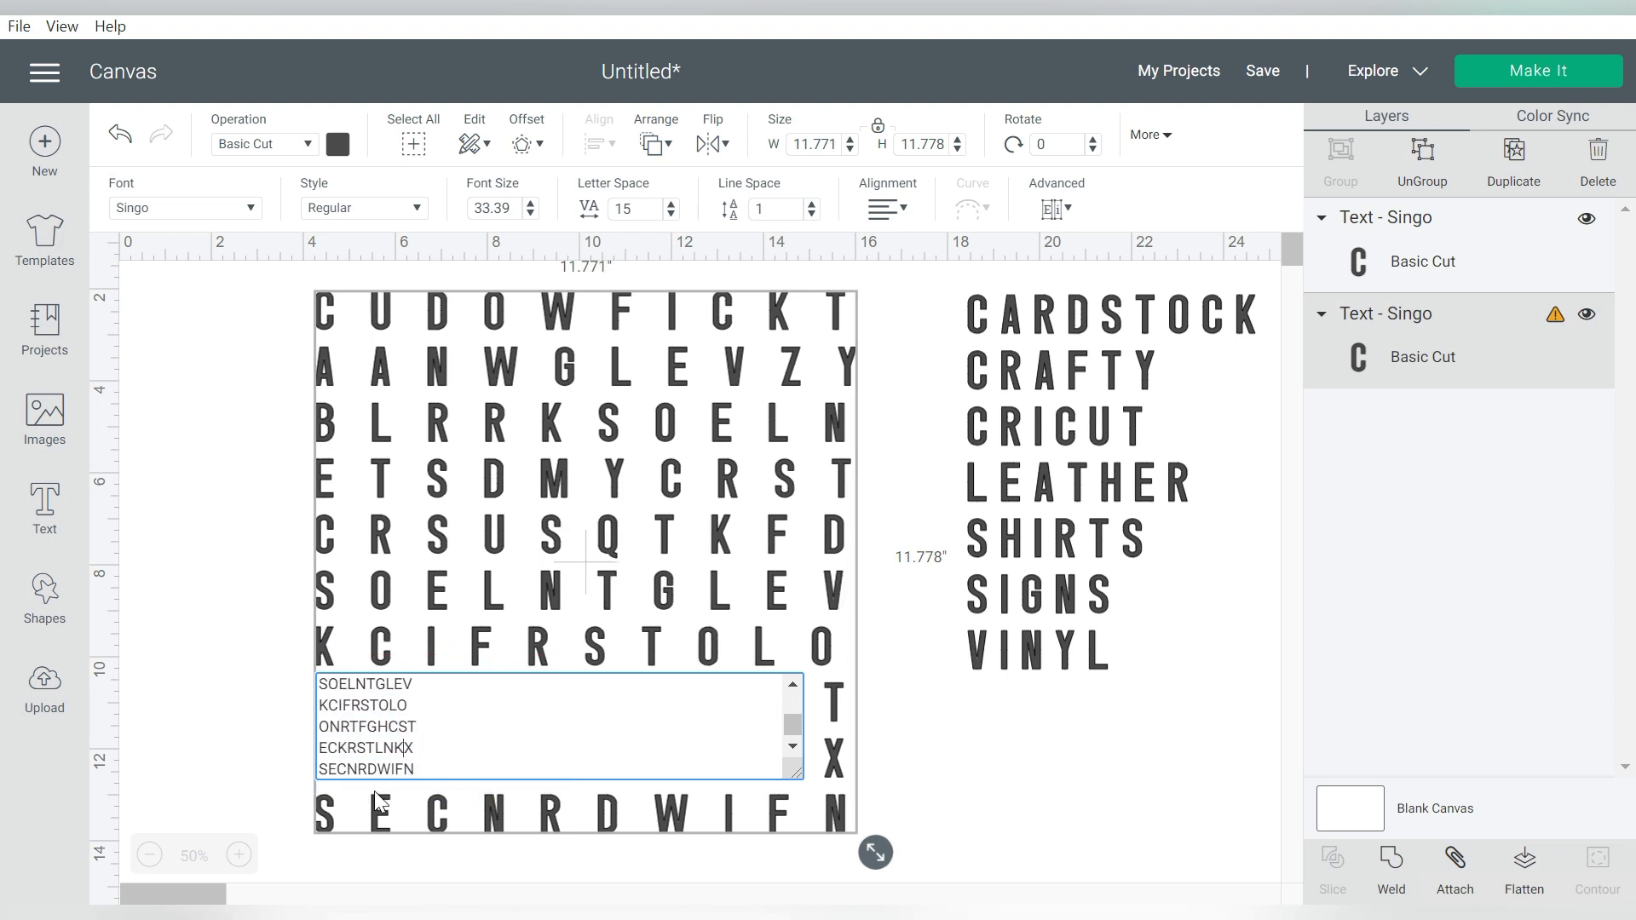
left_click(195, 395)
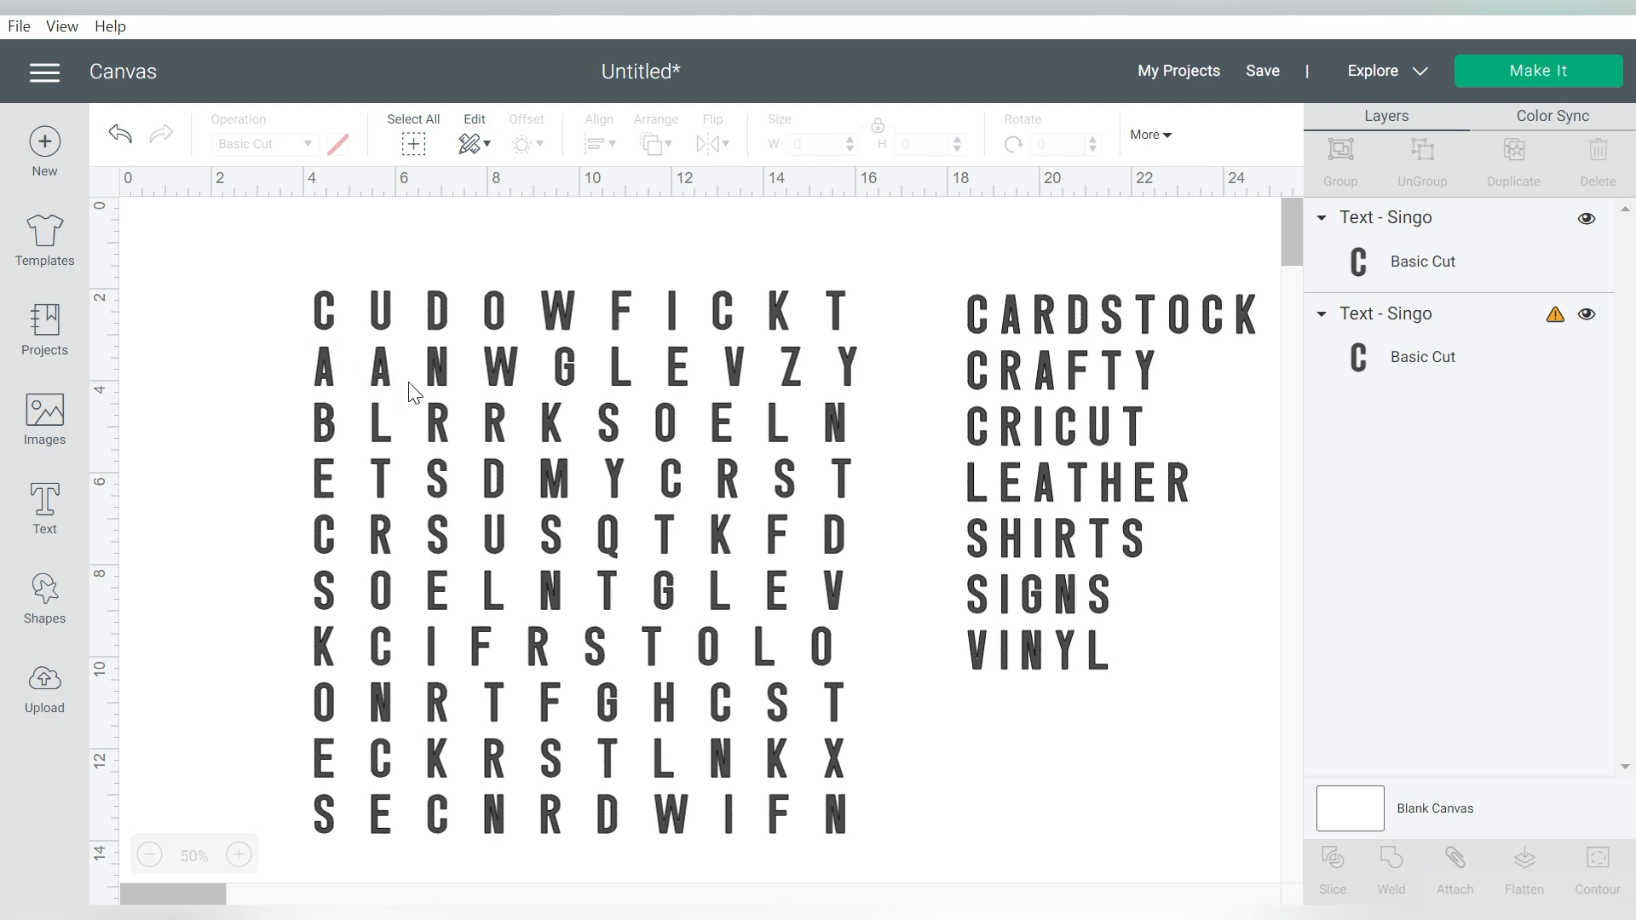
Correct the grid's seventh row to KCIFRSOTLO so the O of CARDSTOCK falls on the diagonal.
left_click(649, 641)
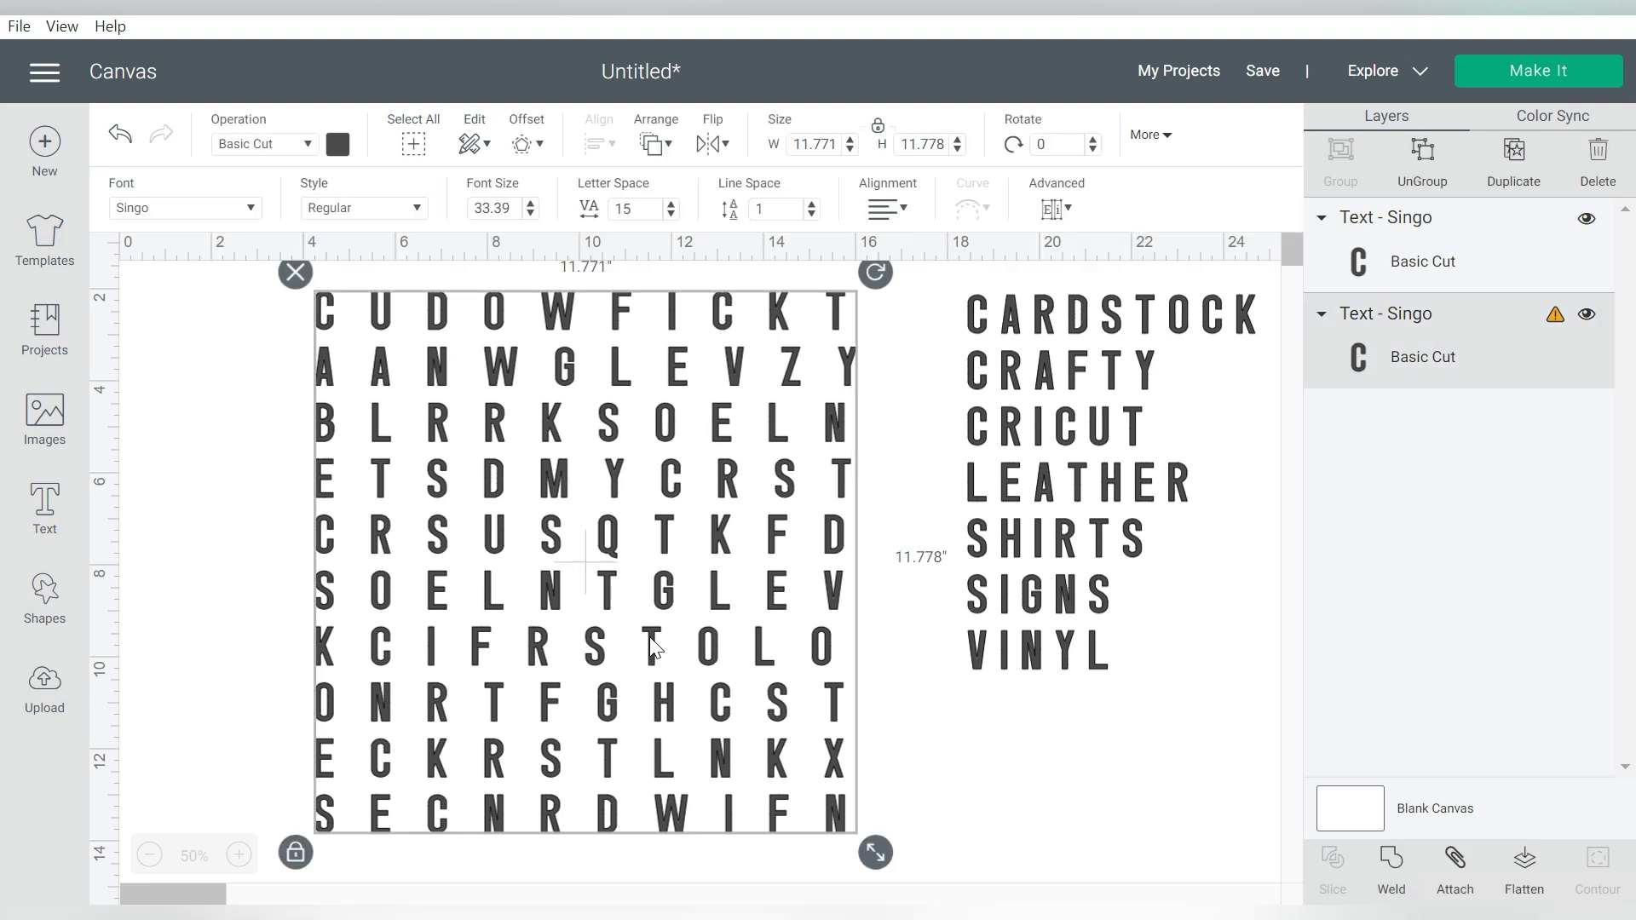
double_click(649, 637)
right_click(412, 719)
left_click(375, 765)
left_click(792, 686)
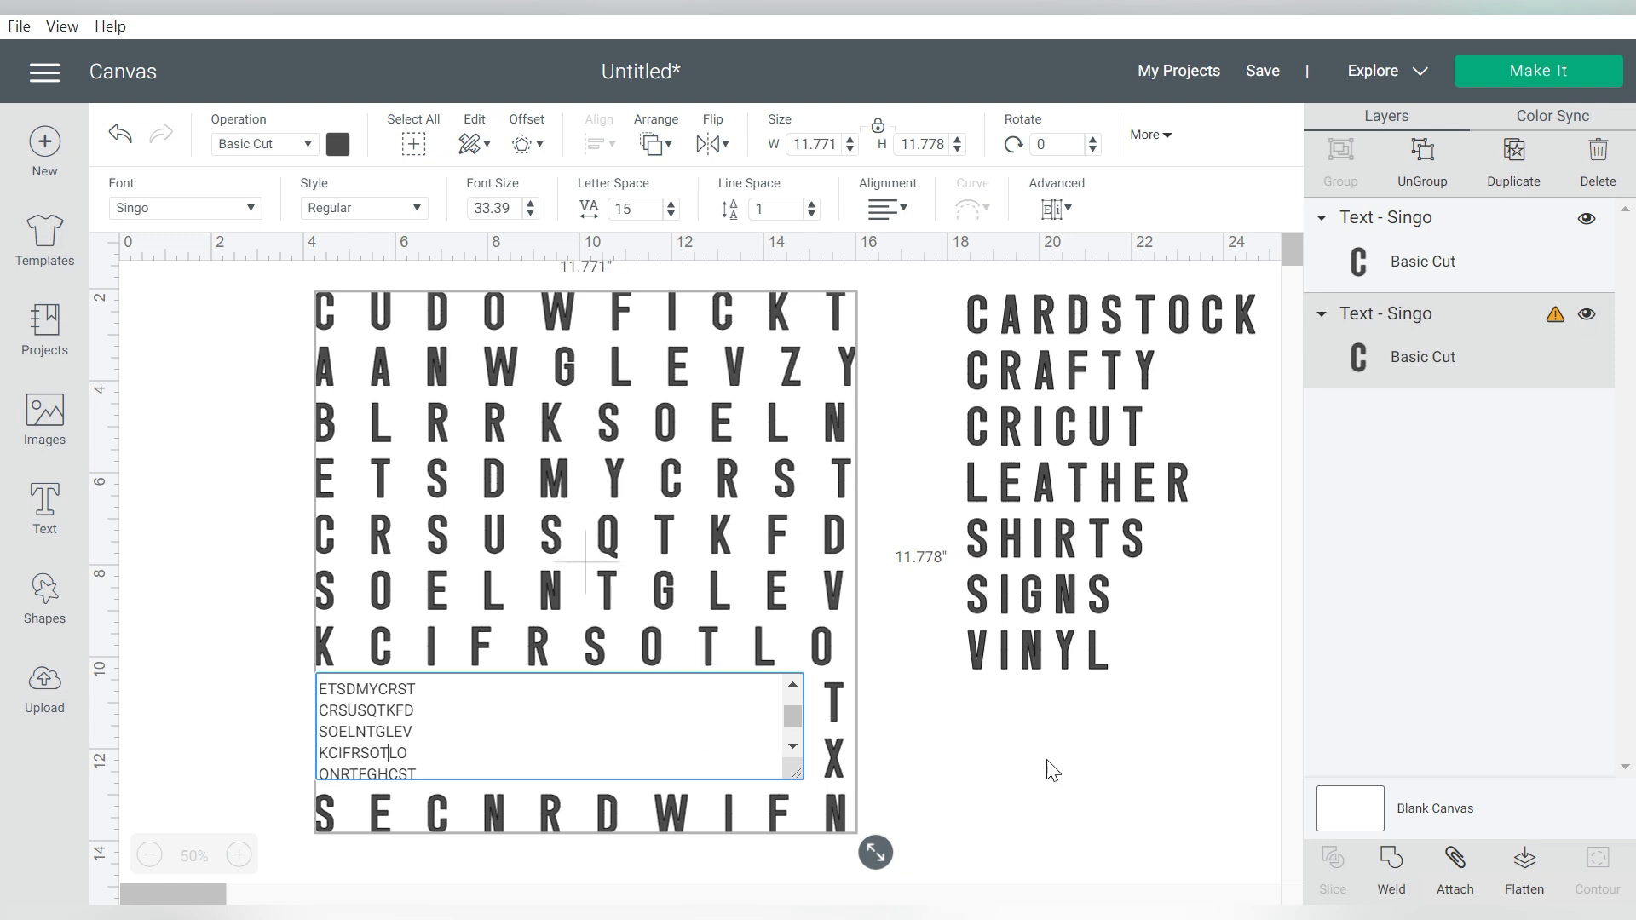
left_click(635, 648)
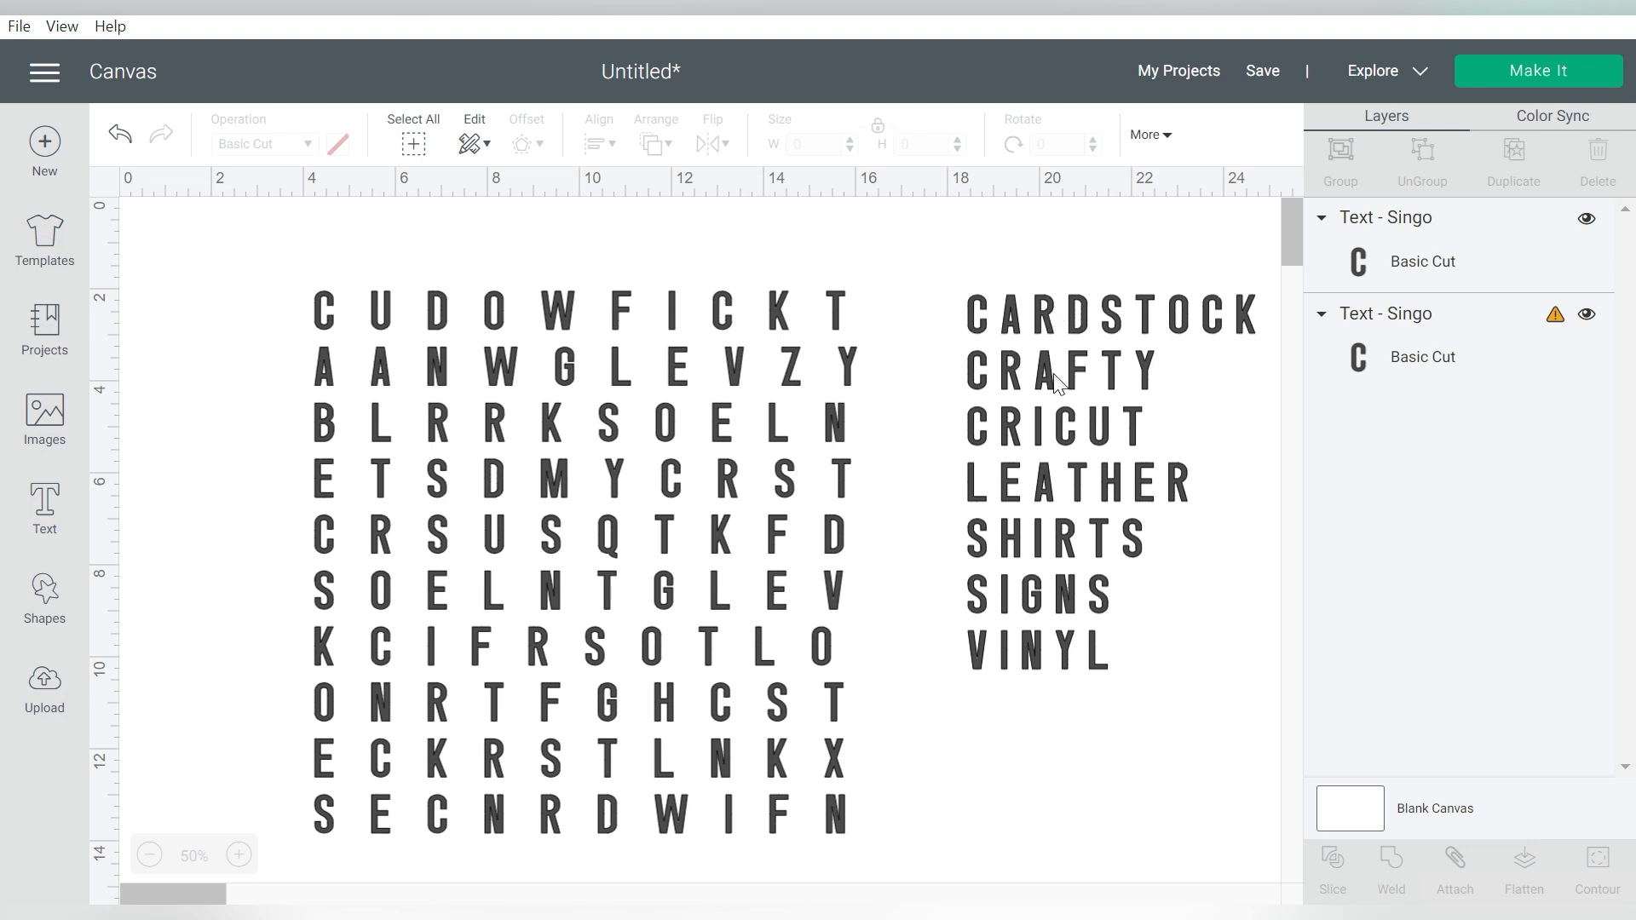
left_click(697, 437)
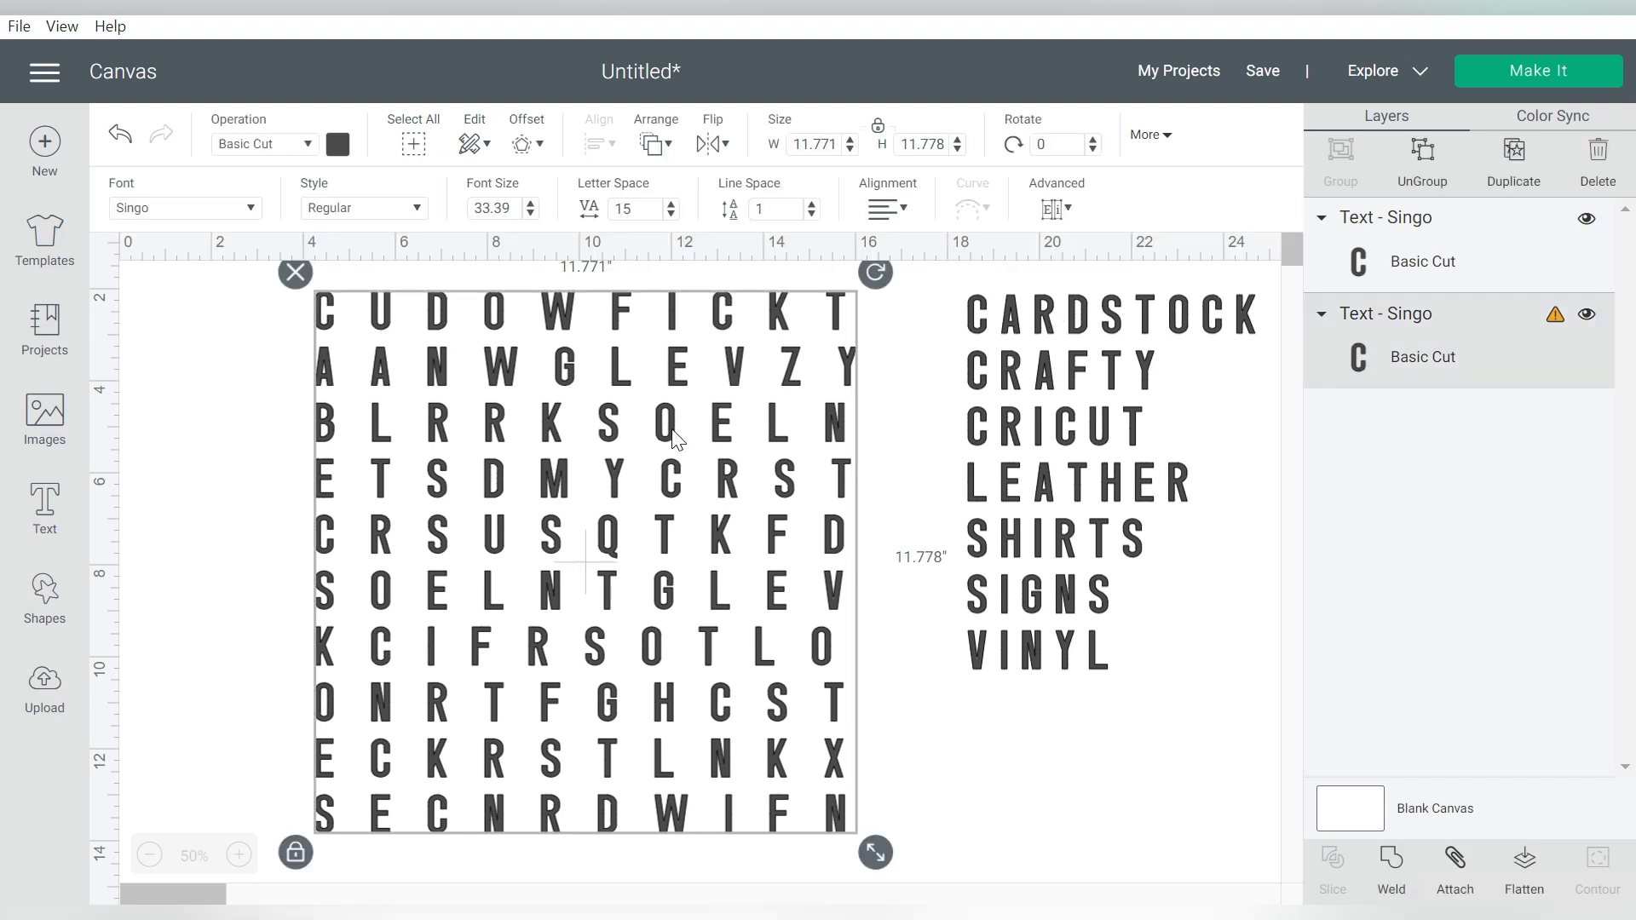
Replace the last six letters of the grid's first row with CRAFTY, making the row CUDOCRAFTY.
double_click(676, 307)
type("CRAFTY")
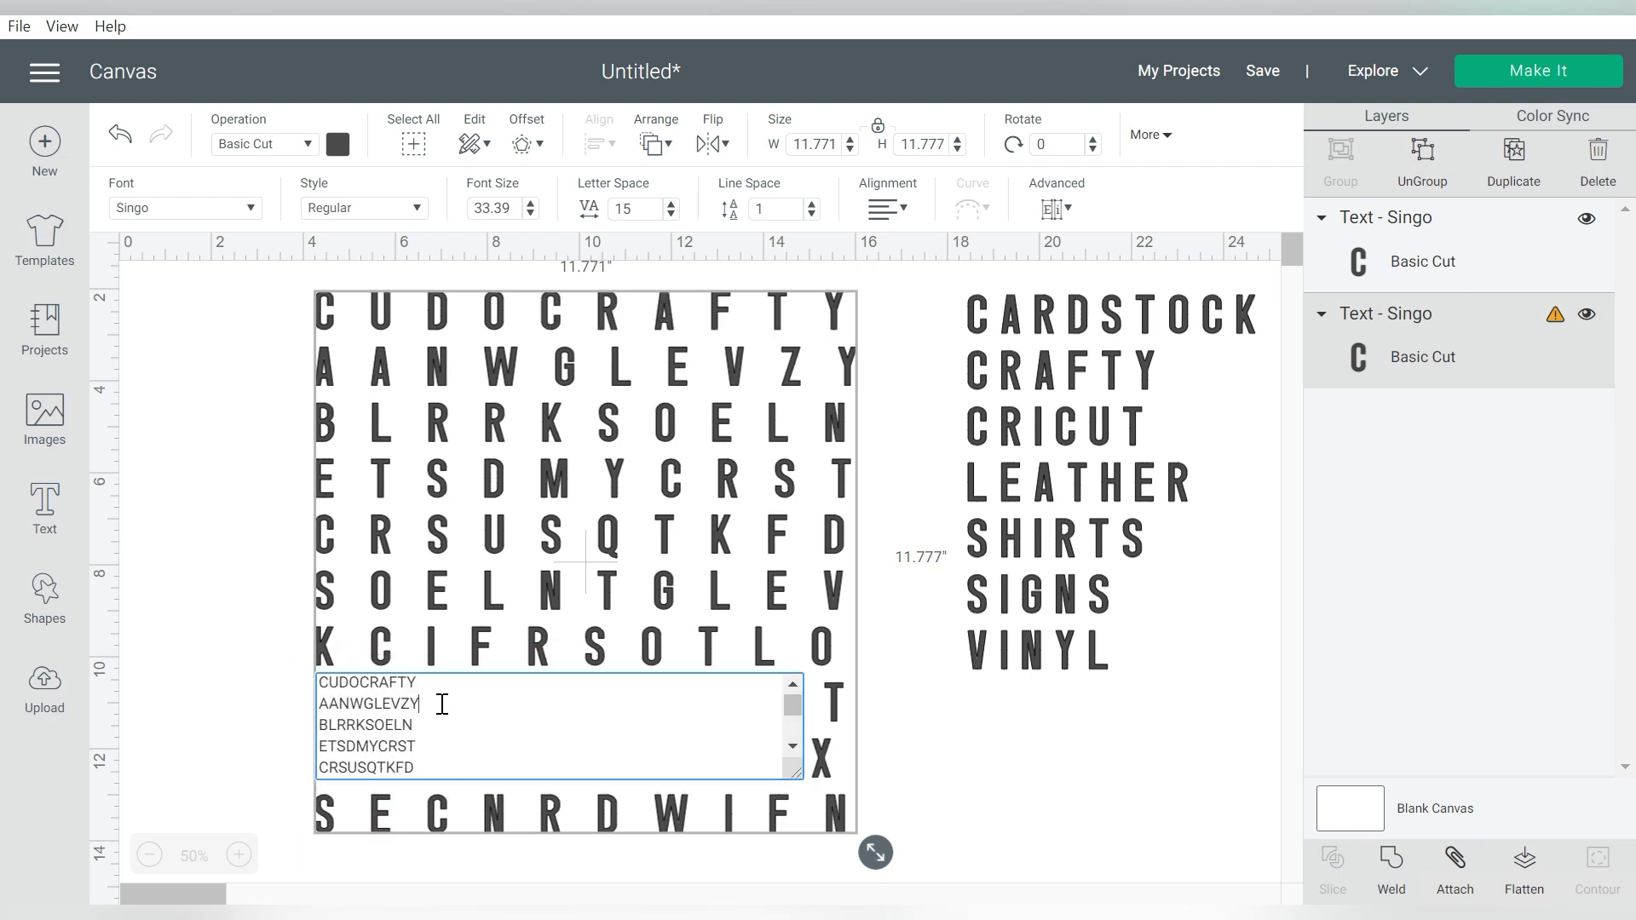
Replace the last letters of grid rows two to eight with L, E, A, T, H, E and R to hide LEATHER vertically.
key("Down")
key("BackSpace")
key("L")
key("Down")
key("BackSpace")
key("E")
key("Down")
key("BackSpace")
key("A")
key("Down")
key("BackSpace")
key("T")
key("Down")
key("BackSpace")
key("H")
key("Down")
key("BackSpace")
key("E")
key("Down")
key("BackSpace")
key("R")
Overwrite the starts of the grid's last two rows with CRICUT and SHIRTS, making them CRICUTLNKX and SHIRTSWIFN.
scroll(442, 704, "up", 1)
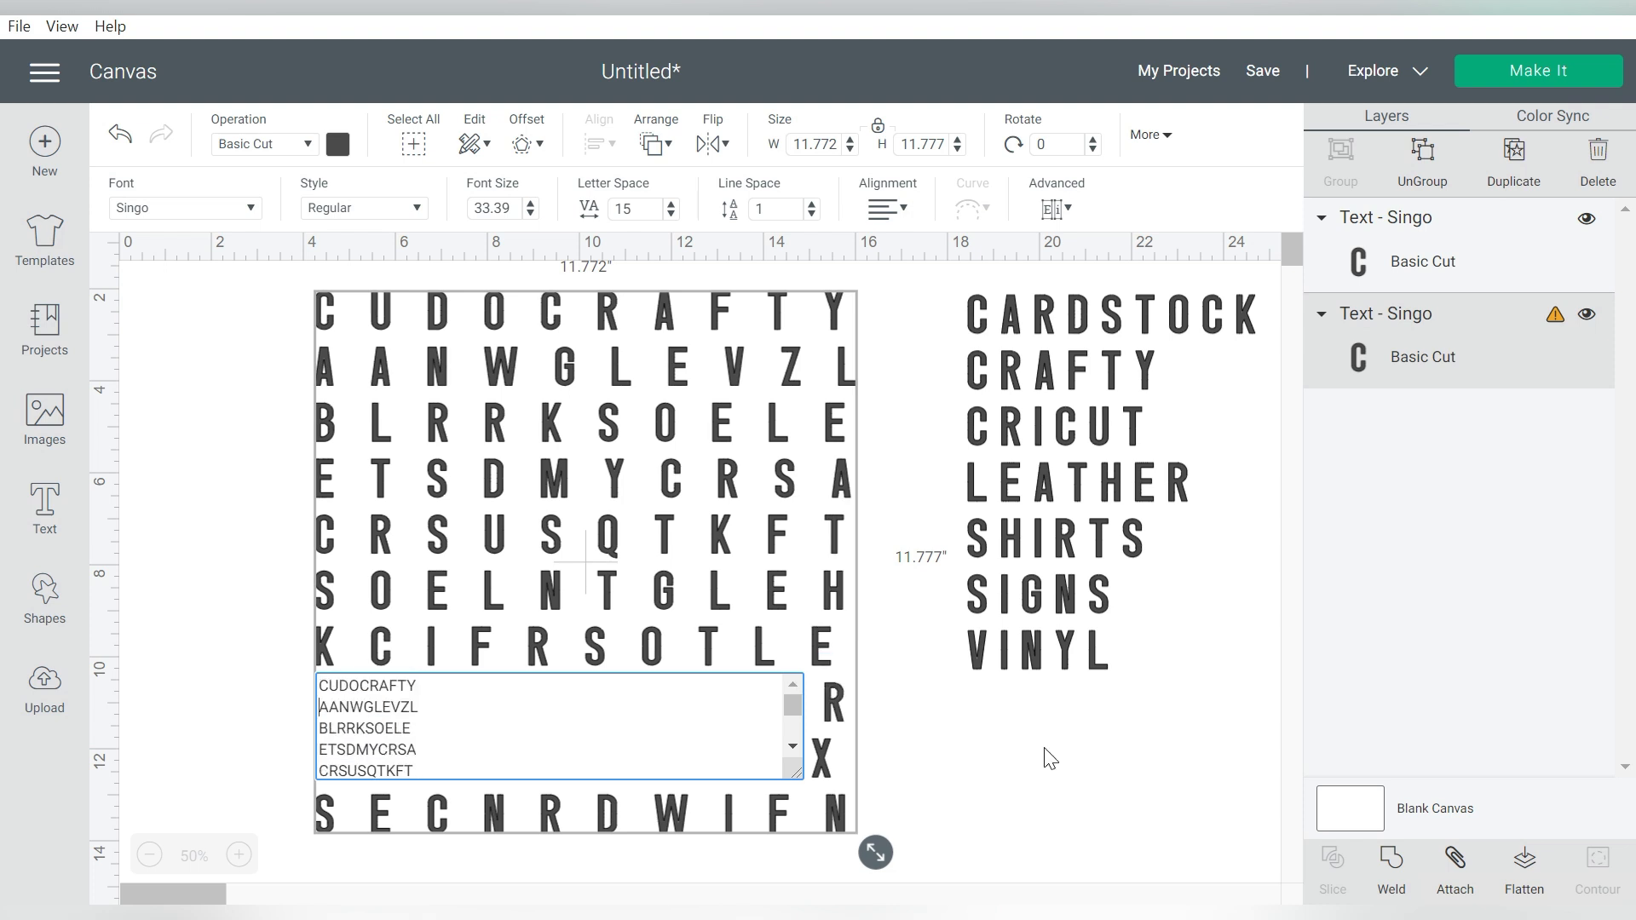
key("Up")
key("Up")
key("Up")
key("Left")
key("Left")
key("Left")
key("Left")
key("Down")
key("Down")
key("Down")
key("Down")
key("Down")
key("Down")
key("Down")
key("Down")
key("Down")
key("Right")
key("BackSpace")
key("BackSpace")
key("BackSpace")
key("BackSpace")
key("BackSpace")
type("HIRTS")
key("Up")
key("Up")
key("Up")
key("Up")
key("Up")
key("Up")
key("Up")
key("Up")
key("Up")
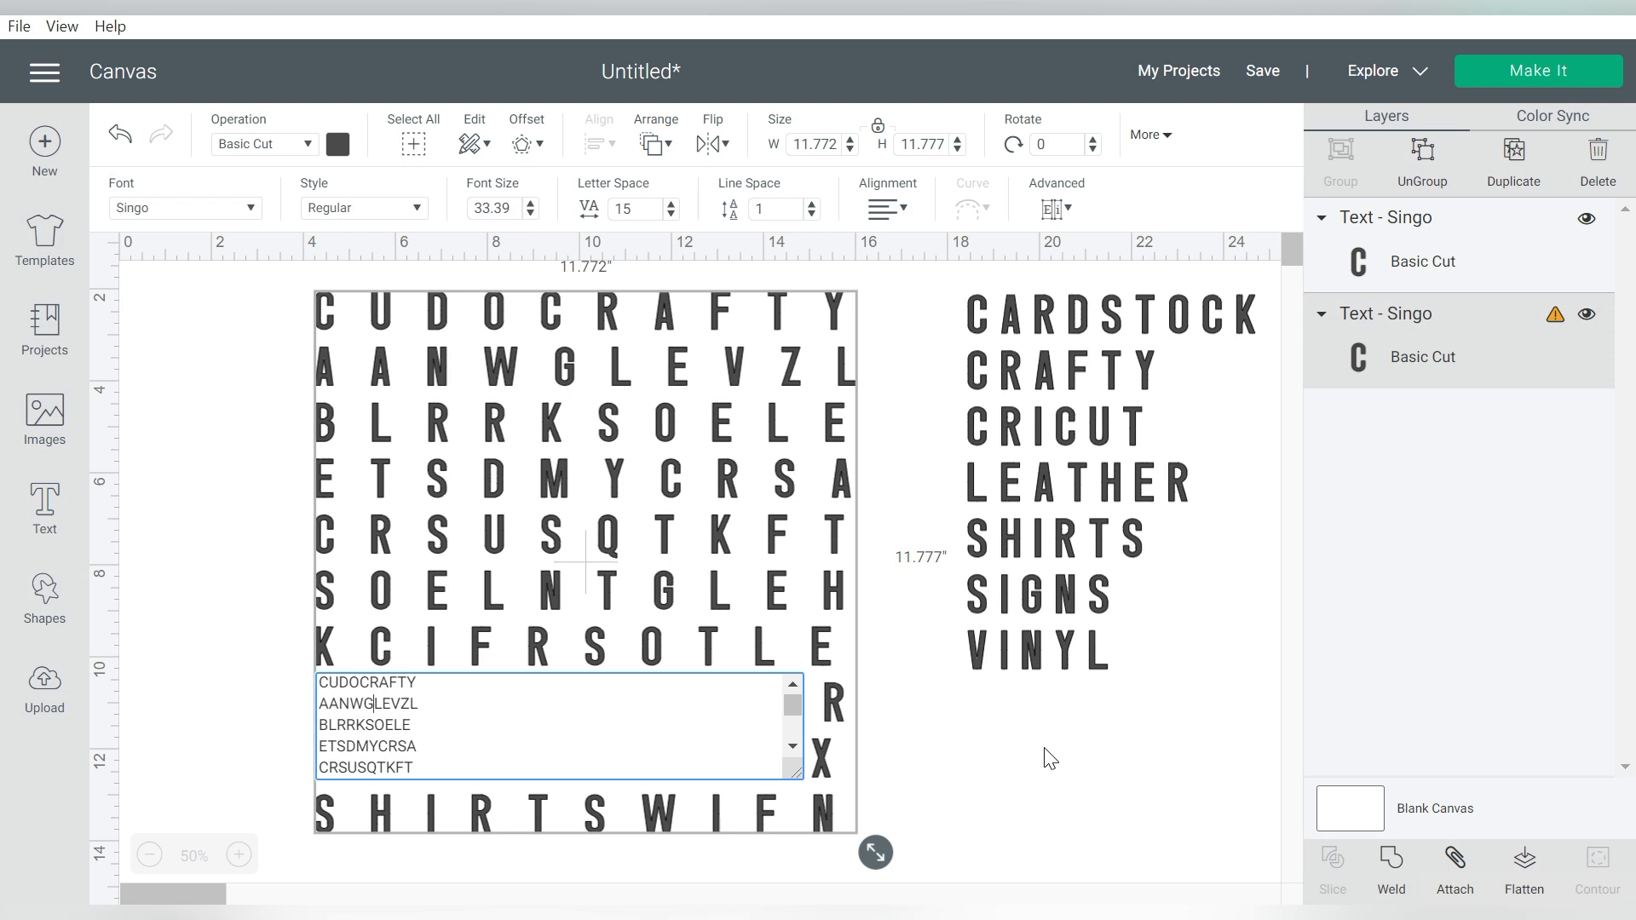
key("Down")
key("Down")
key("Down")
key("Down")
key("Down")
key("Down")
key("Down")
key("Down")
key("Down")
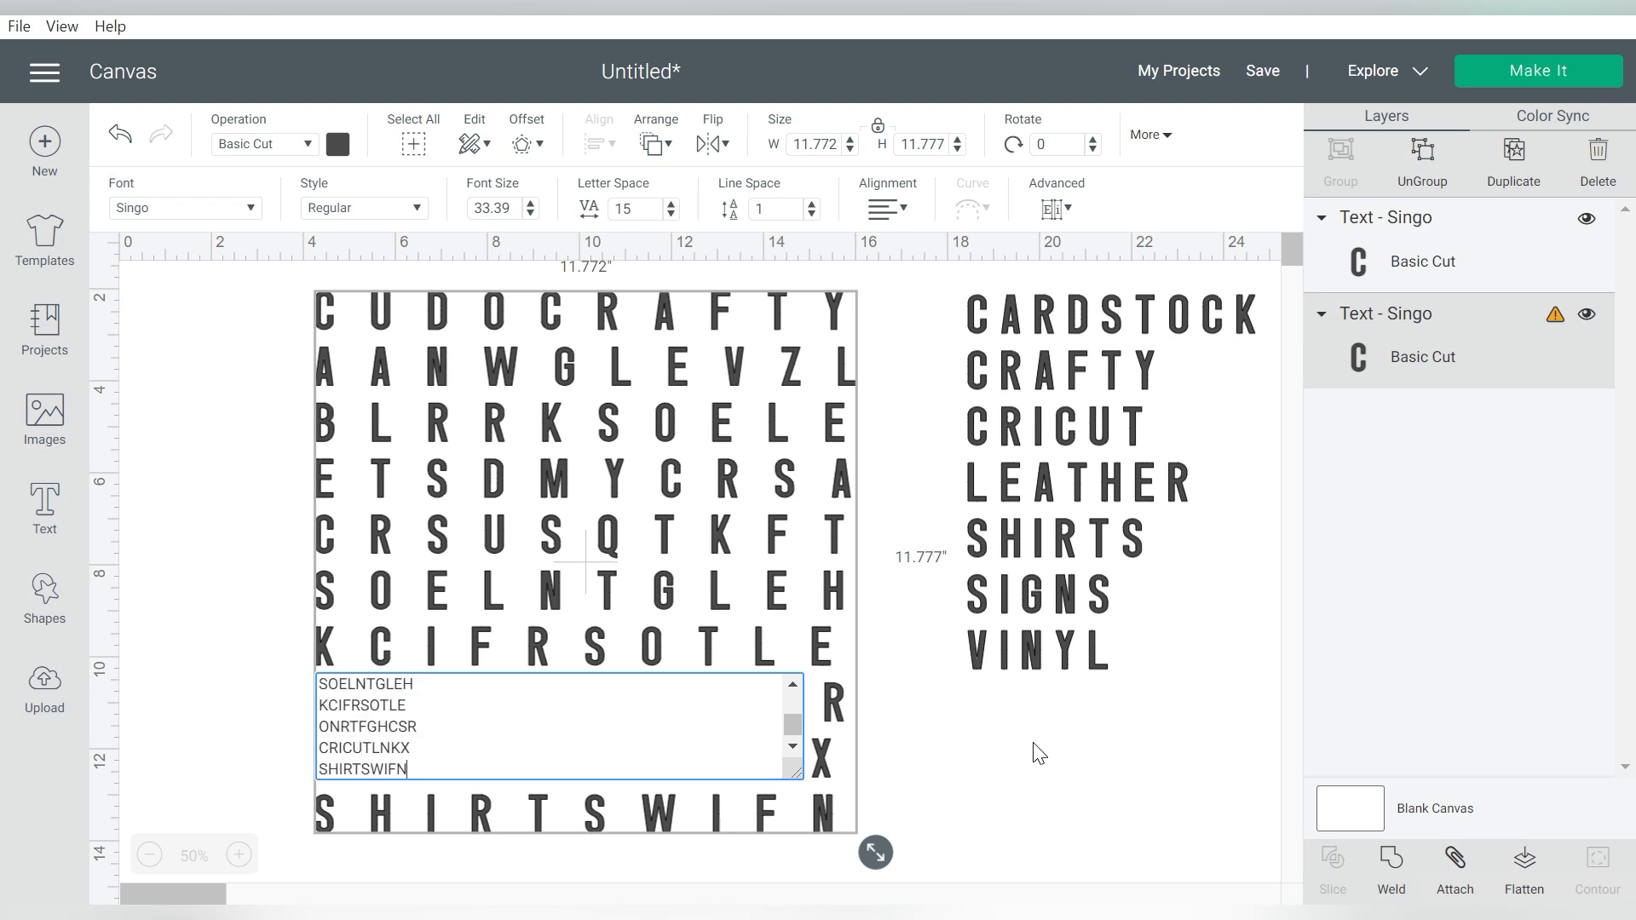
Change the grid's second row to AANSIGNSOL to hide the word SIGNS.
scroll(438, 706, "up", 2)
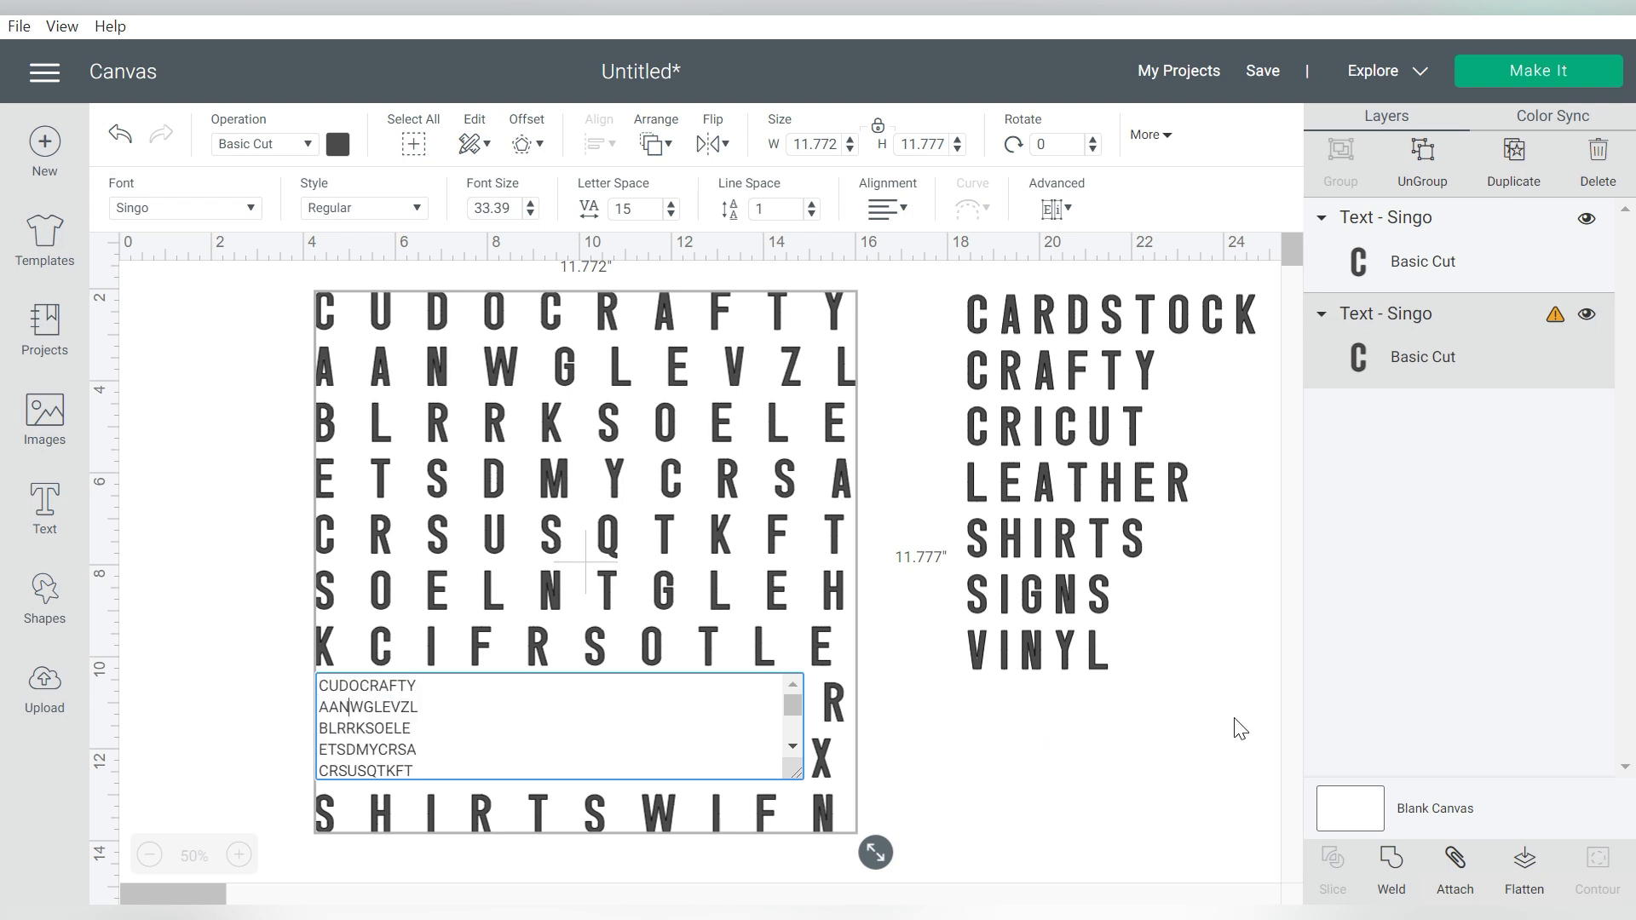
type("SI")
key("Delete")
key("Delete")
key("Delete")
key("Delete")
key("Delete")
key("Delete")
type("GNSO")
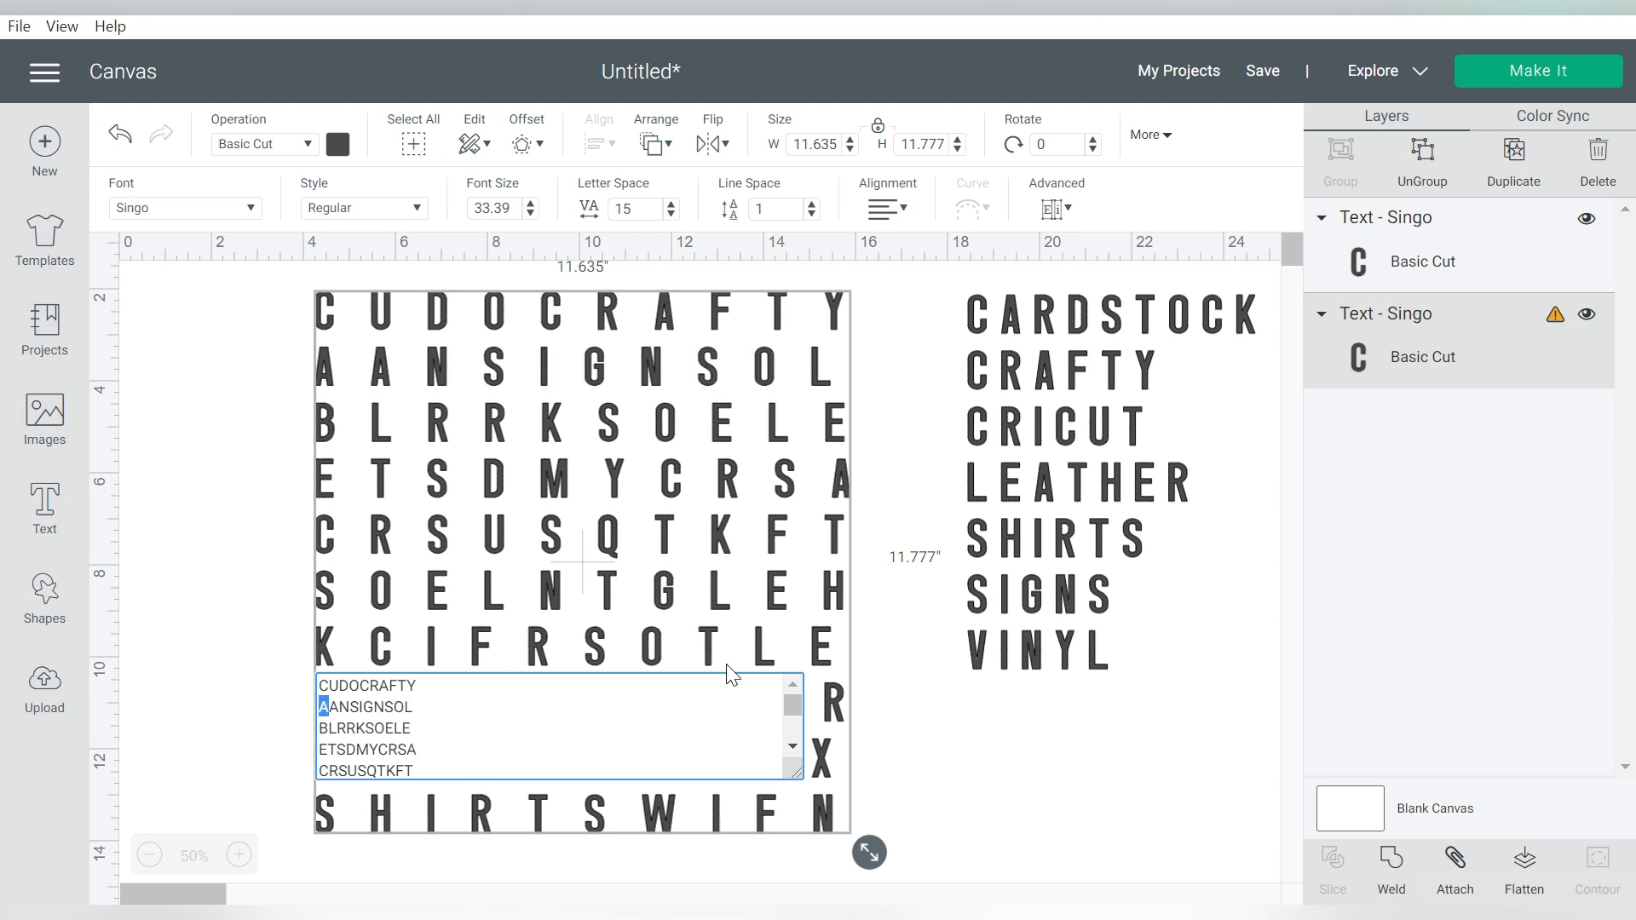
Replace the first letters of grid rows two to six with V, I, N, Y and L to hide VINYL vertically.
type("V")
key("Down")
key("shift+Left")
type("I")
key("Down")
key("shift+Left")
type("N")
key("Down")
key("shift+Left")
key("Y")
key("Down")
key("shift+Left")
type("L")
Replace the third letters of grid rows five to seven with H, T and V to hide HTV vertically.
left_click(376, 726)
scroll(376, 726, "up", 1)
key("shift+Right")
type("H")
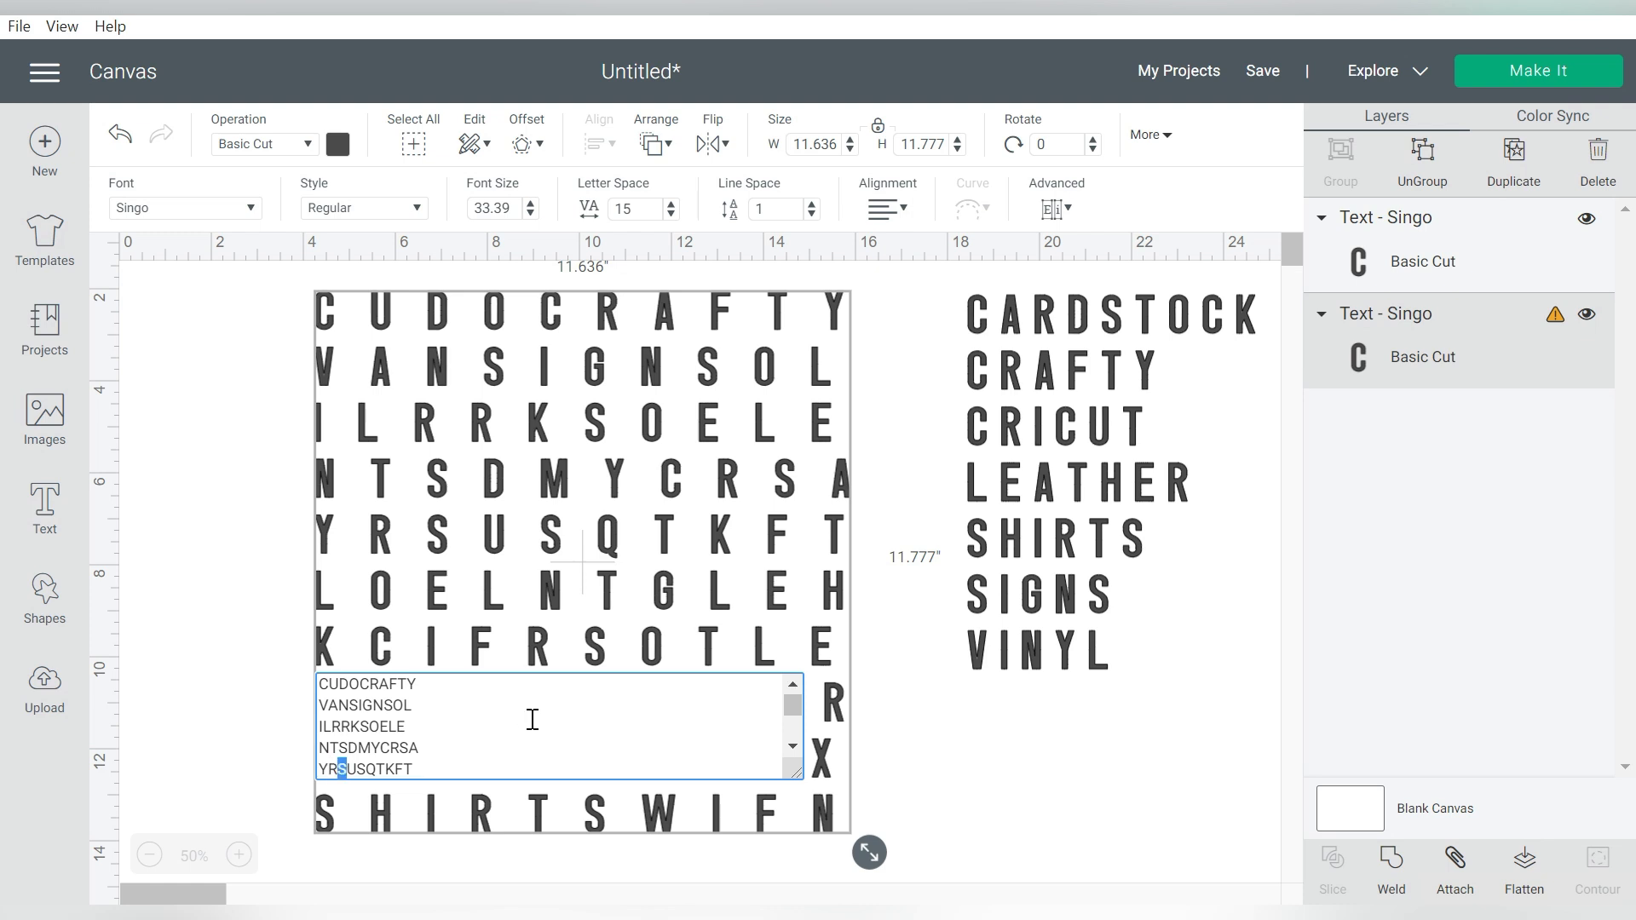
key("Down")
key("shift+Left")
type("T")
key("Down")
key("shift+Left")
type("V")
Add HTV to the word list on its own line between CRICUT and LEATHER.
left_click(1023, 655)
double_click(1084, 426)
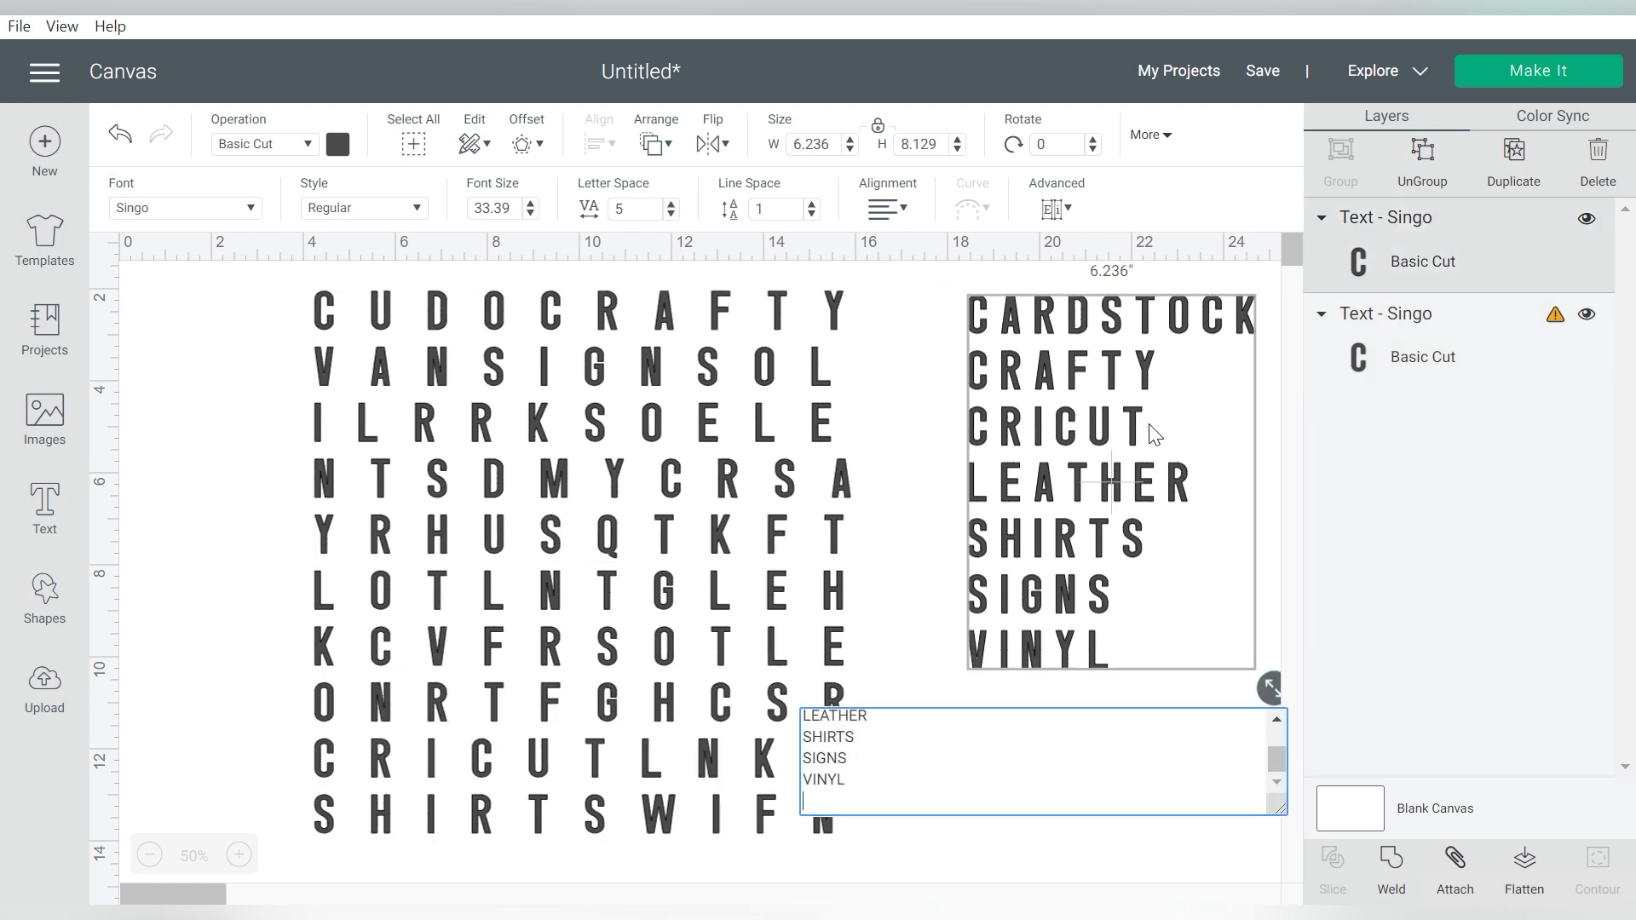
scroll(863, 773, "up", 1)
left_click(865, 764)
key("Return")
type("HT")
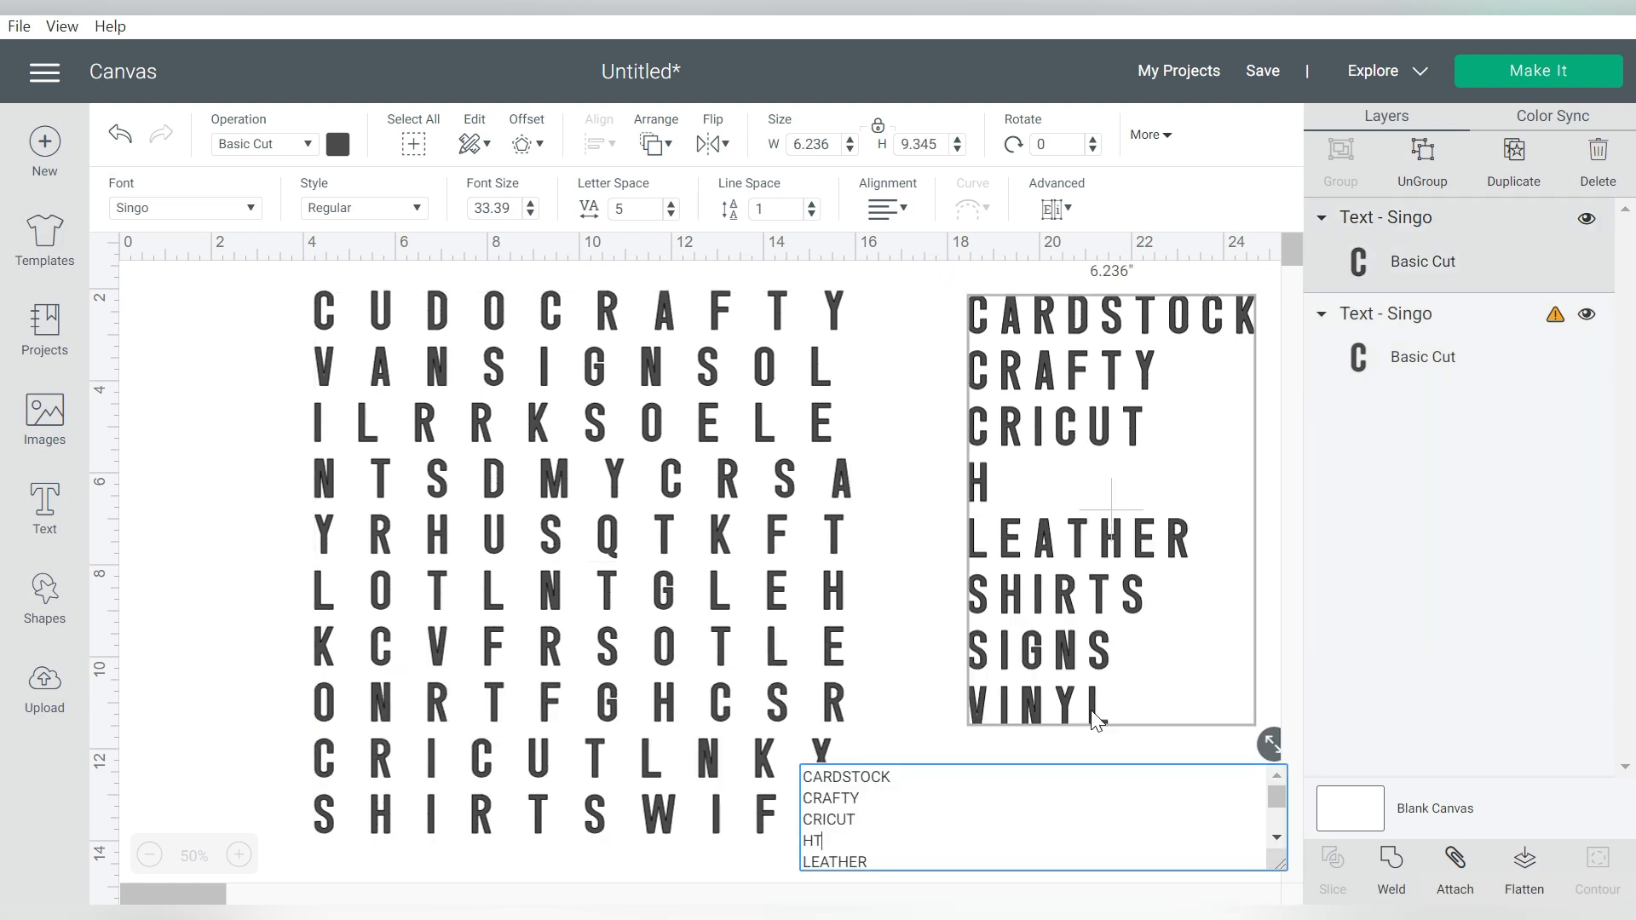
type("V")
left_click(912, 326)
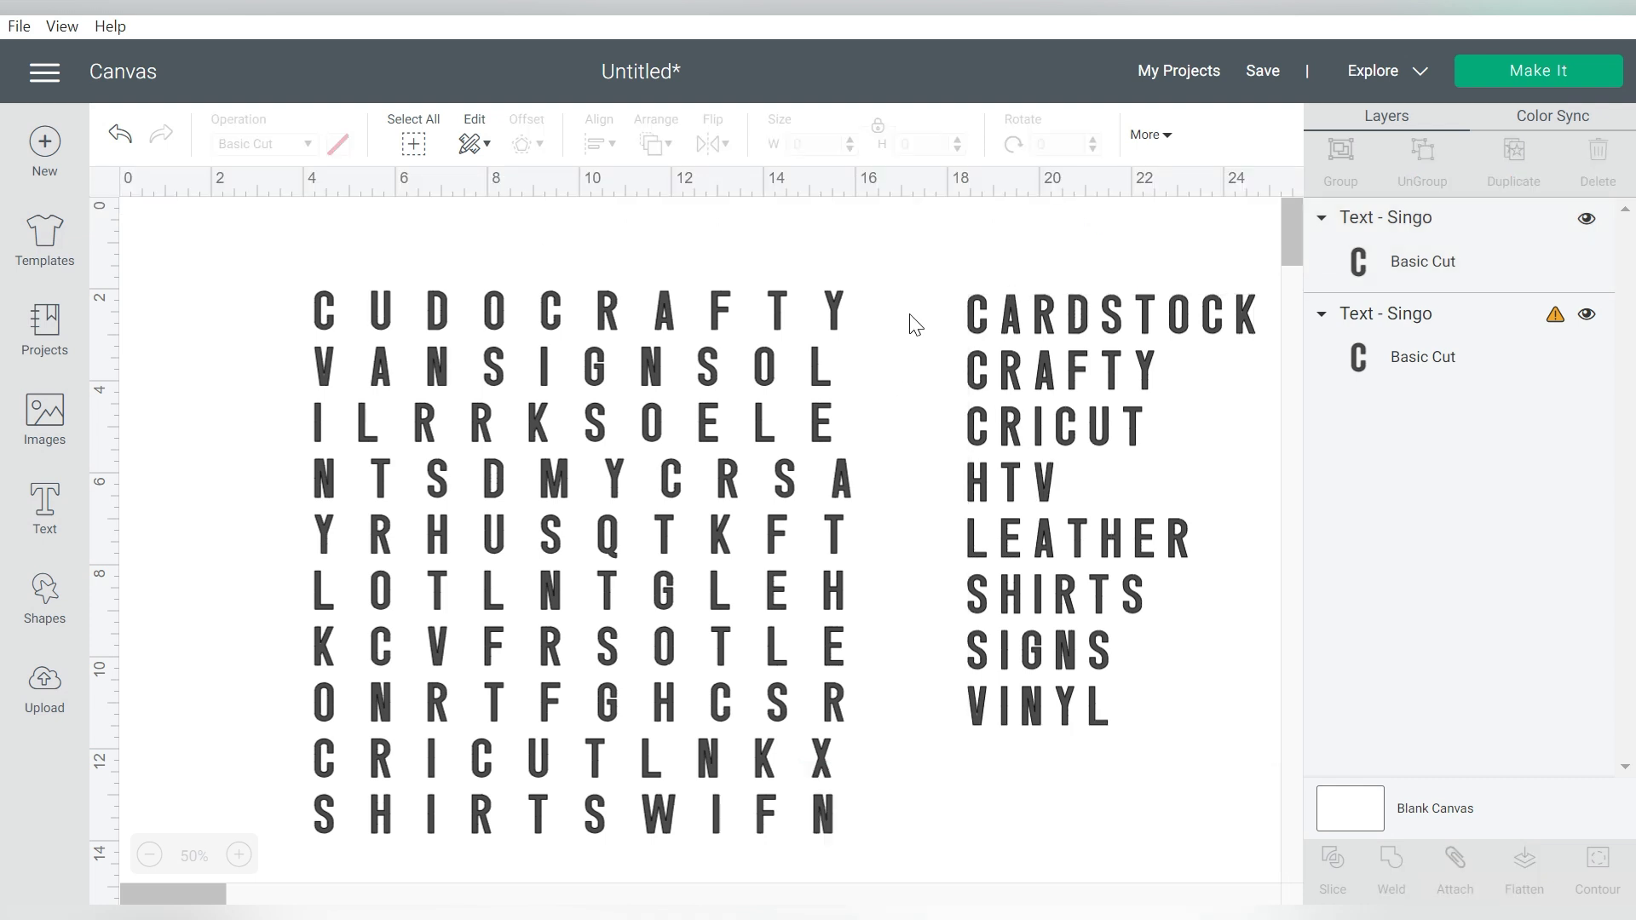
Move the word list to about x 17.8, y 2.1 inches and the letter grid to about x 3, y 2.1 inches.
left_click_drag(1012, 336, 988, 333)
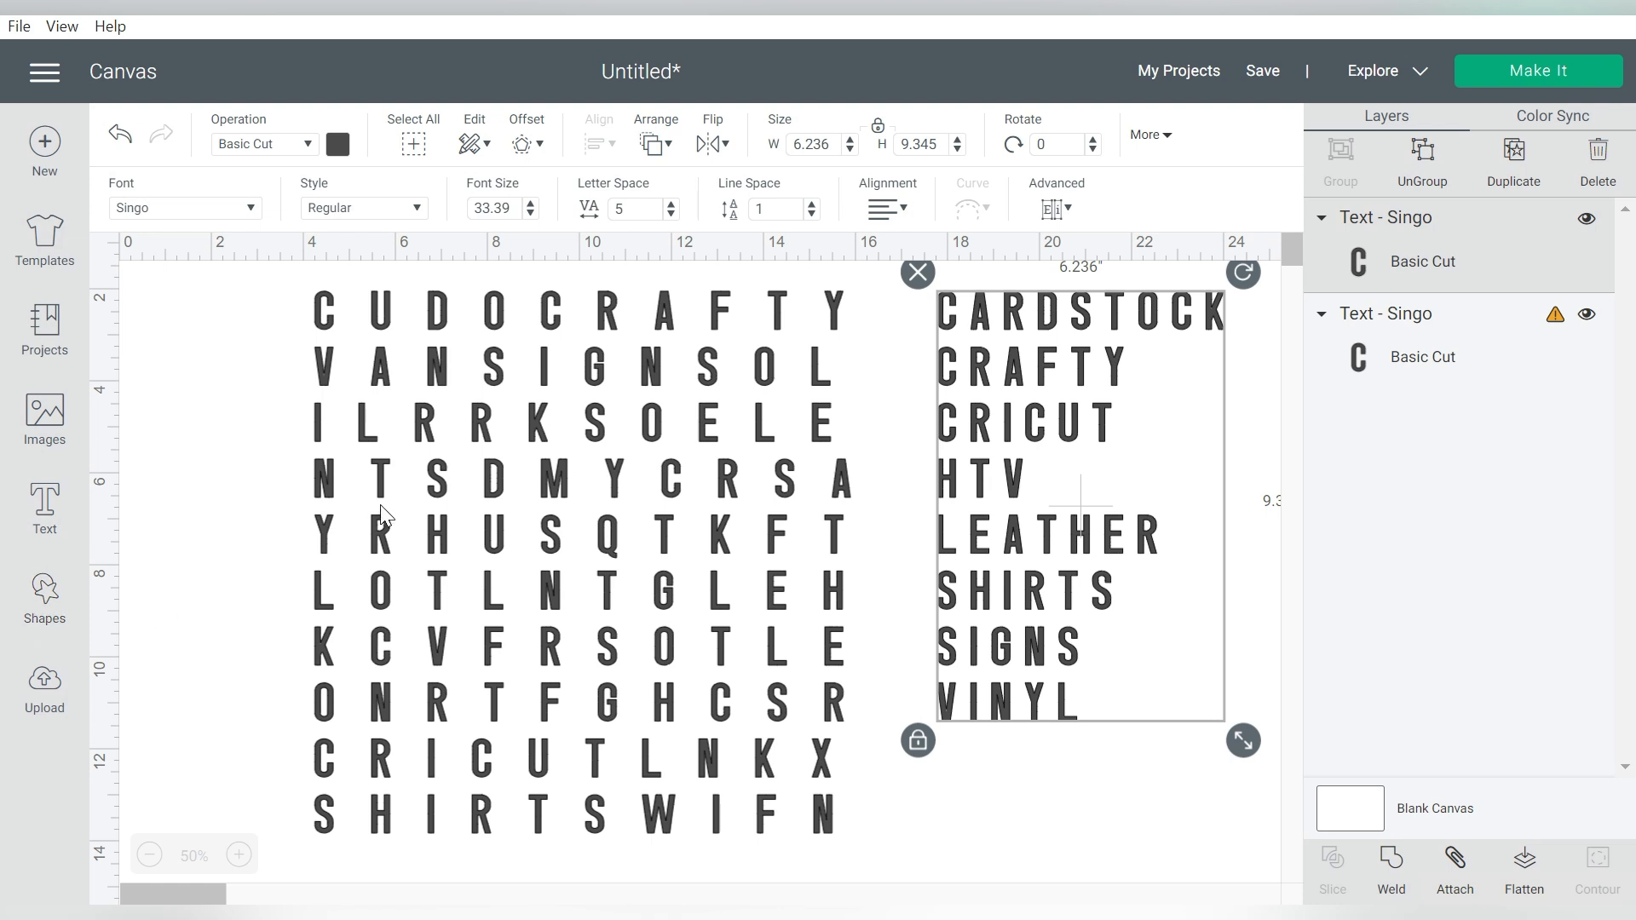
left_click(546, 372)
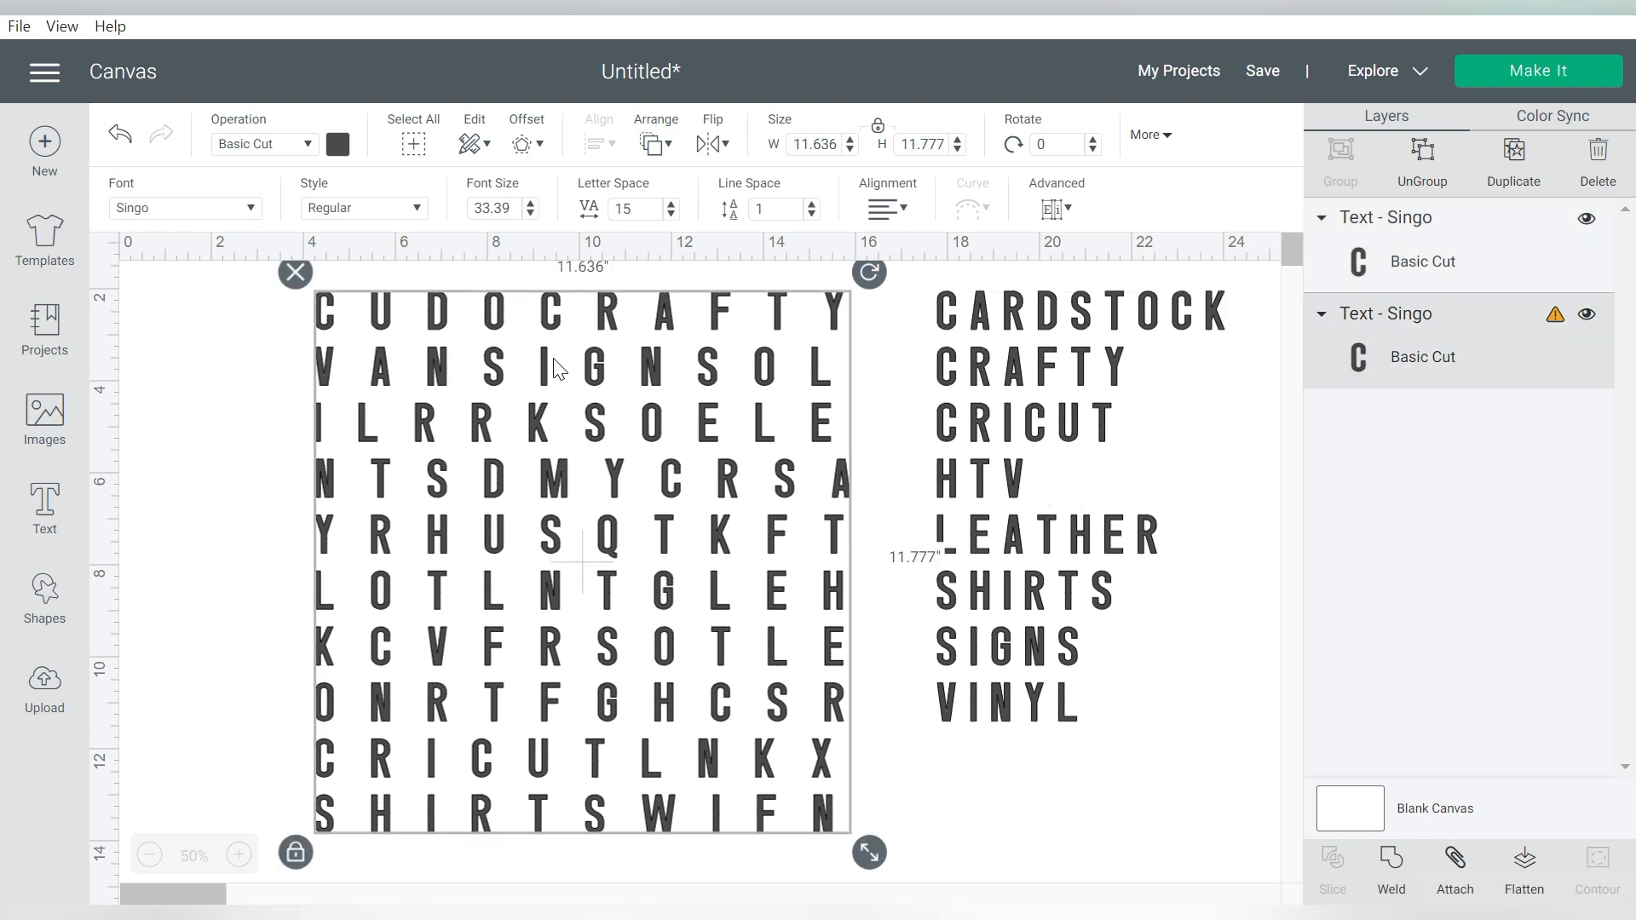
left_click_drag(547, 365, 488, 368)
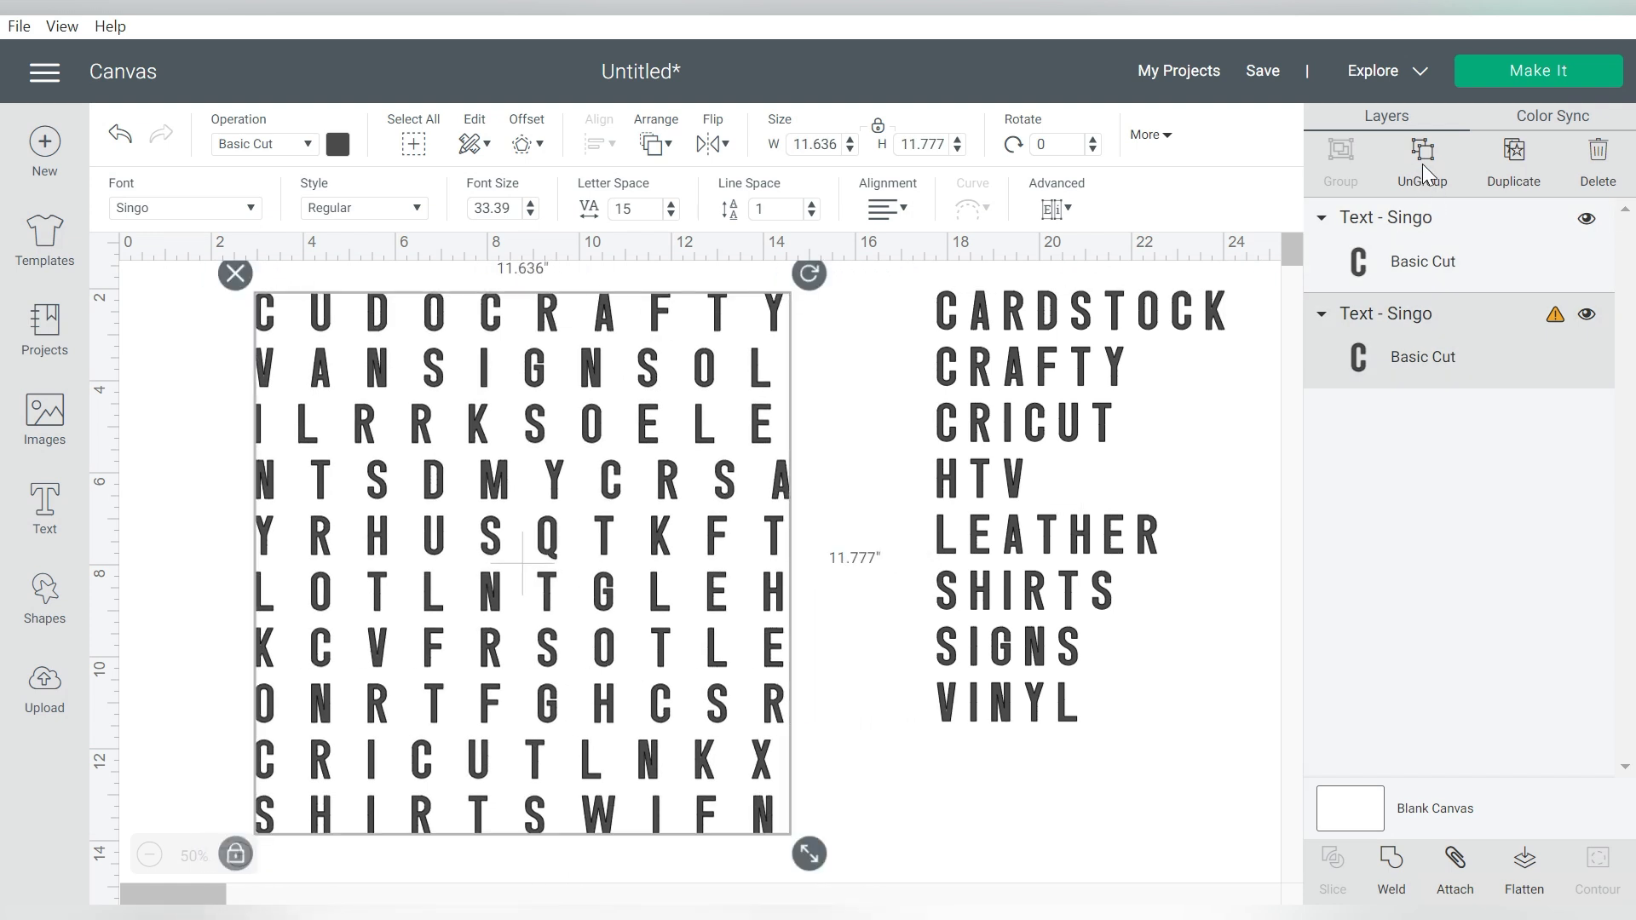
Ungroup the letter grid into individual letters.
left_click(1423, 164)
left_click(706, 368)
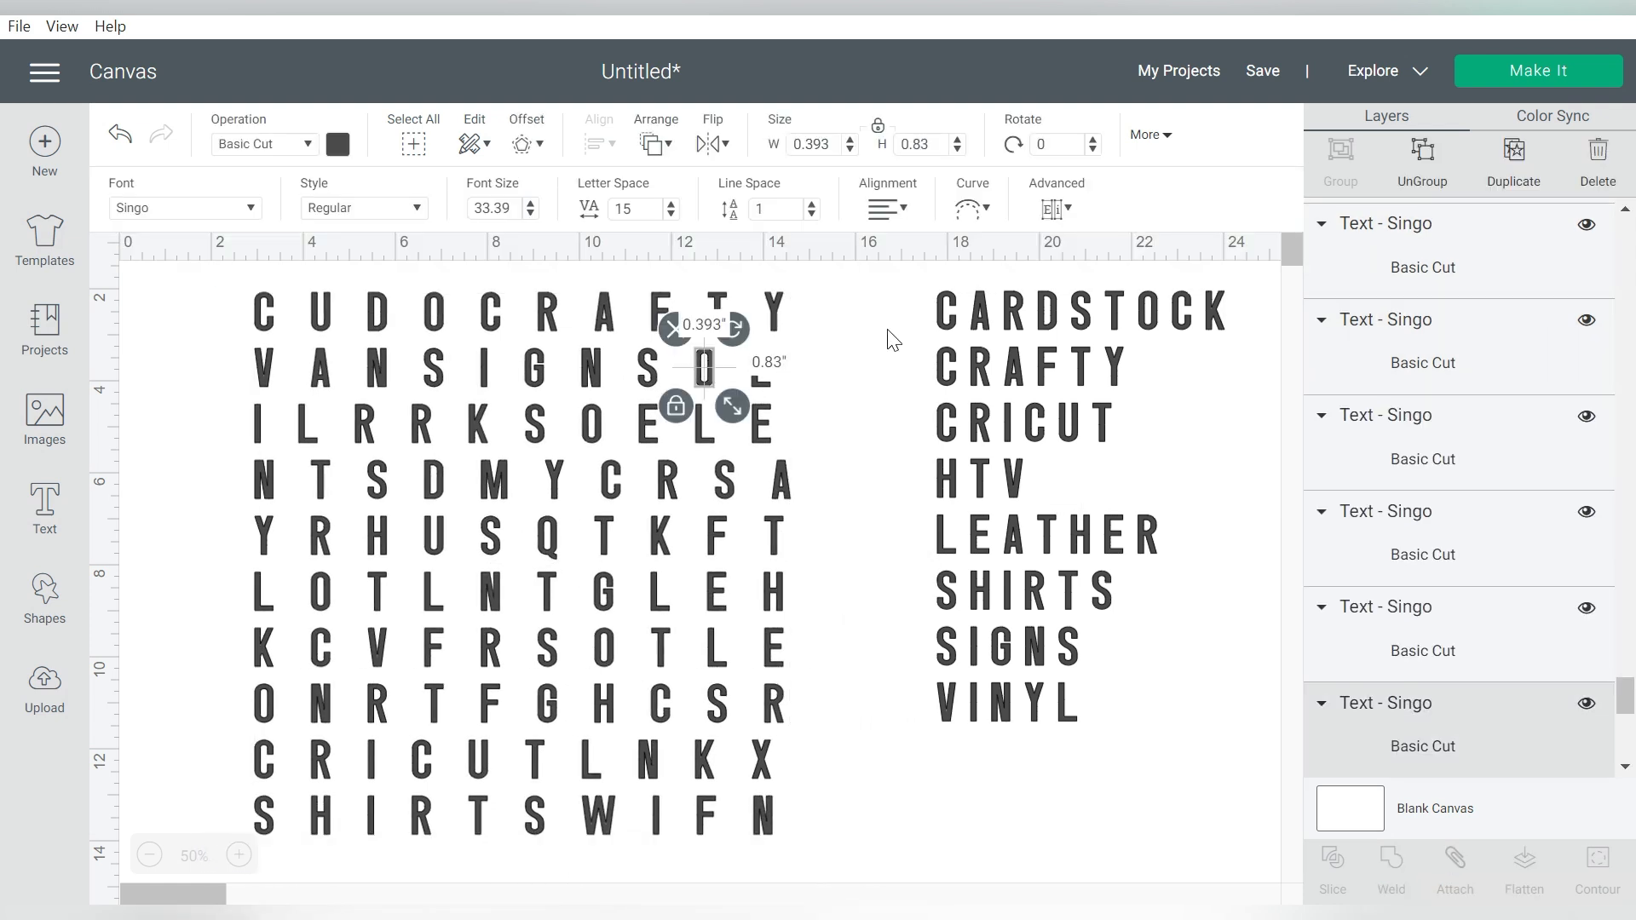
left_click(907, 300)
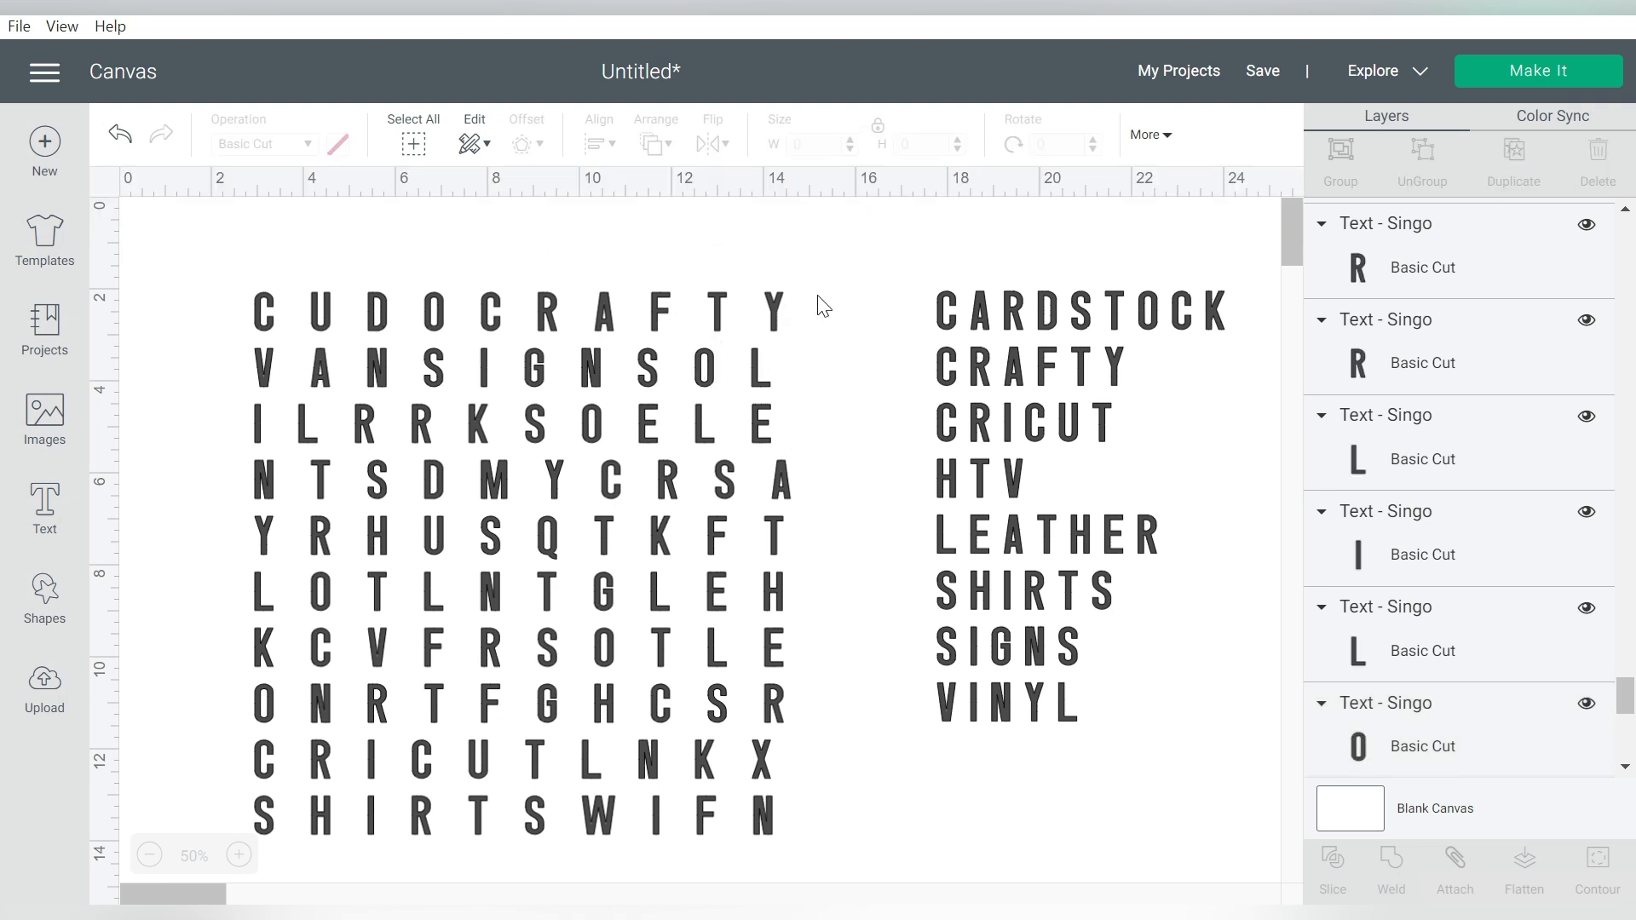
Center the letters horizontally within each of the grid's last four columns, one column at a time.
left_click_drag(866, 288, 751, 862)
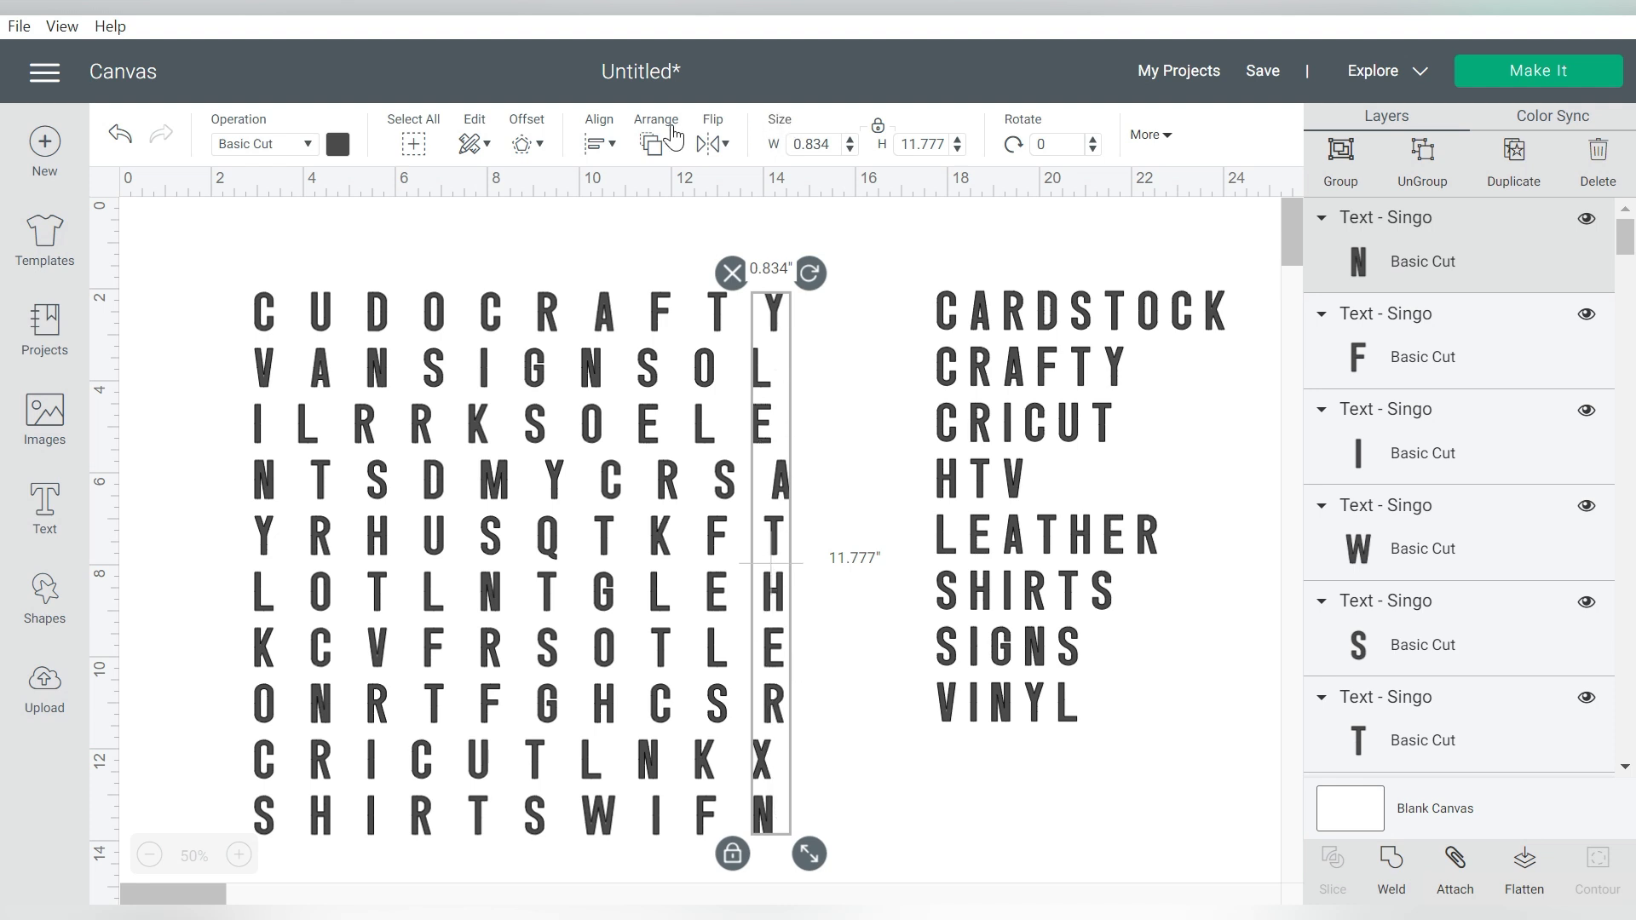
left_click(593, 150)
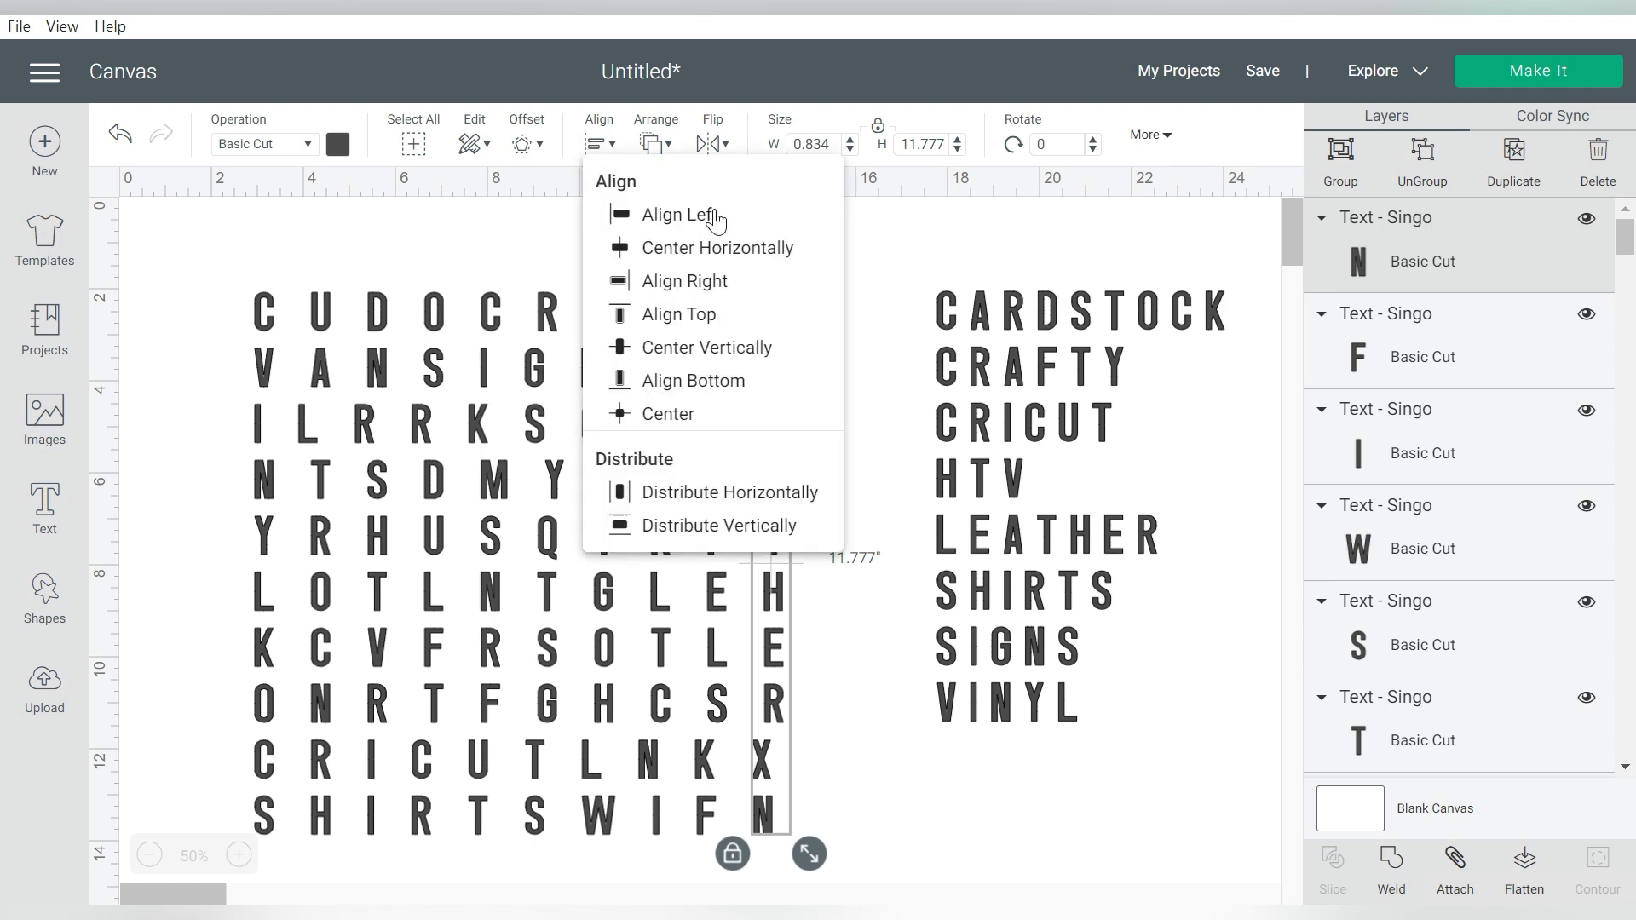
left_click(721, 247)
left_click_drag(706, 241, 724, 848)
left_click(599, 144)
left_click(682, 247)
left_click_drag(639, 242, 655, 843)
left_click(599, 145)
left_click(665, 248)
left_click_drag(577, 228, 586, 844)
left_click(599, 145)
left_click(681, 248)
Center the letters horizontally within each of the grid's first six columns, working from the sixth back to the first.
left_click_drag(525, 228, 552, 881)
left_click(599, 145)
left_click(681, 248)
left_click_drag(480, 226, 489, 522)
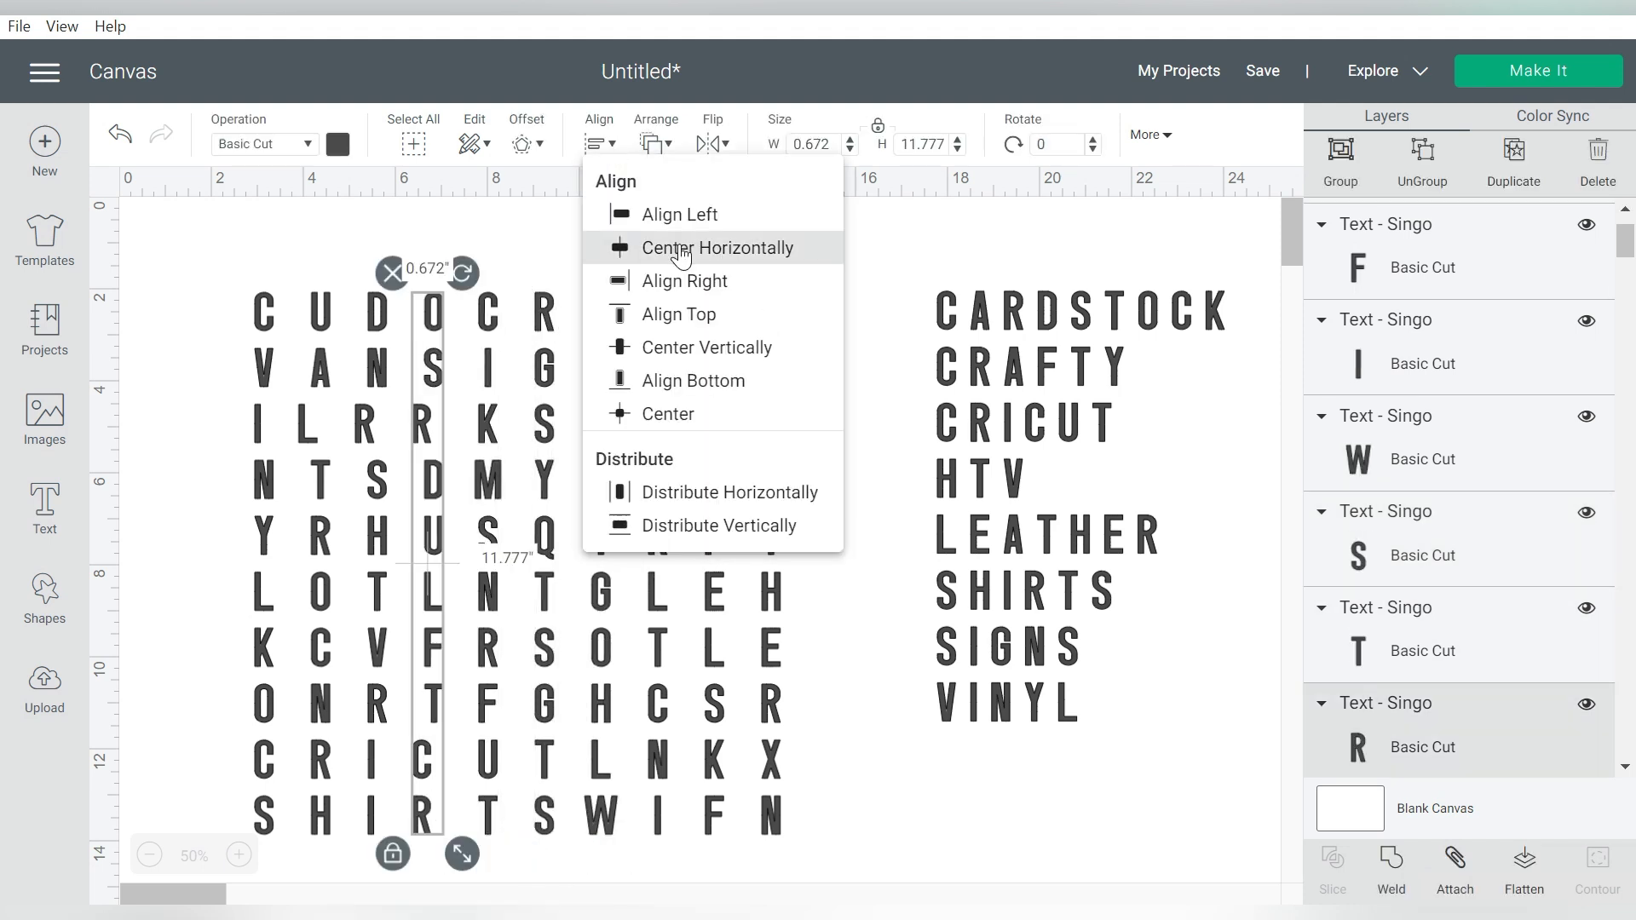
left_click(681, 251)
left_click_drag(355, 241, 380, 843)
left_click(599, 144)
left_click(664, 248)
left_click_drag(291, 232, 324, 844)
left_click(594, 147)
left_click(665, 248)
left_click_drag(211, 247, 263, 843)
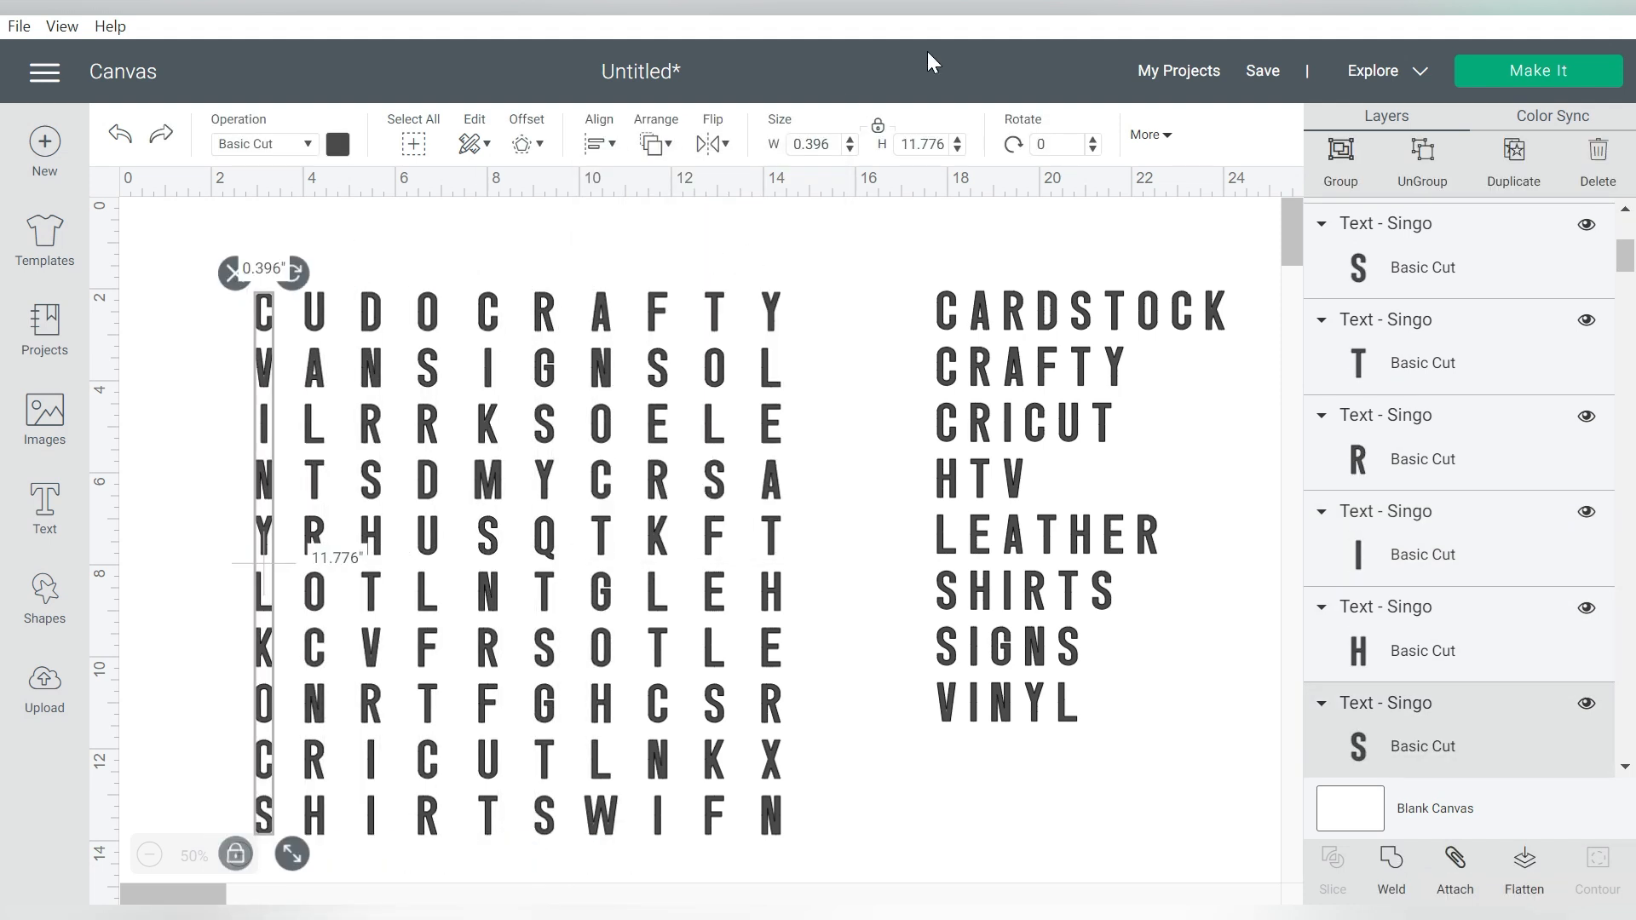
Group the letters of each of the grid's first five columns into its own column group.
left_click(1340, 156)
left_click_drag(330, 238, 305, 850)
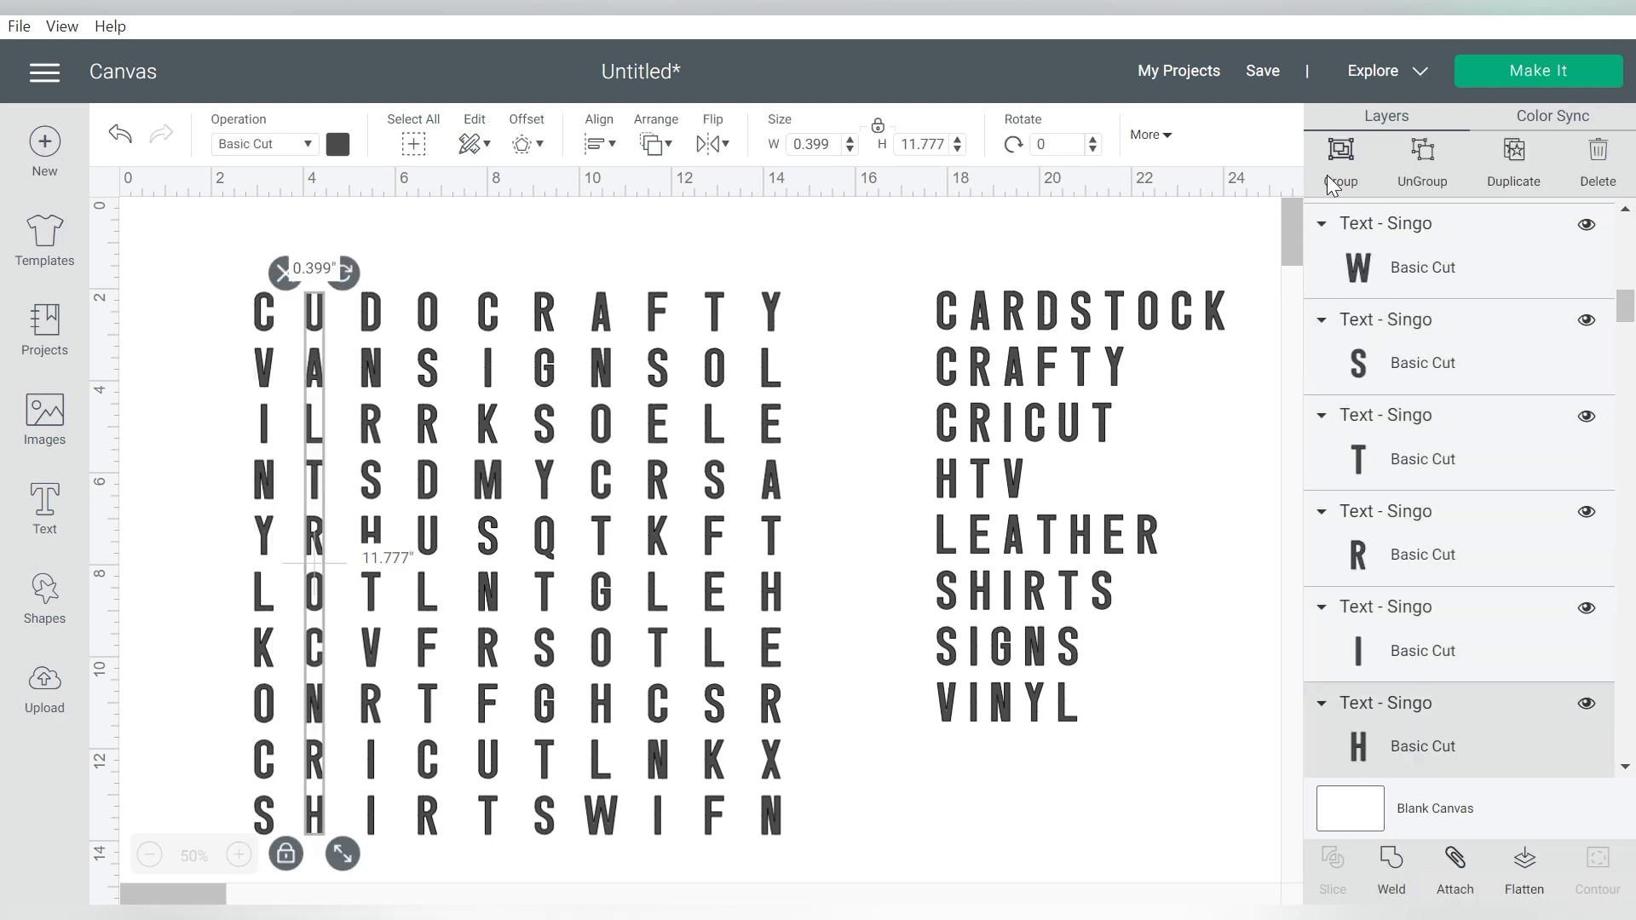
left_click(1340, 156)
left_click_drag(391, 251, 353, 837)
left_click(1340, 156)
left_click_drag(452, 244, 426, 839)
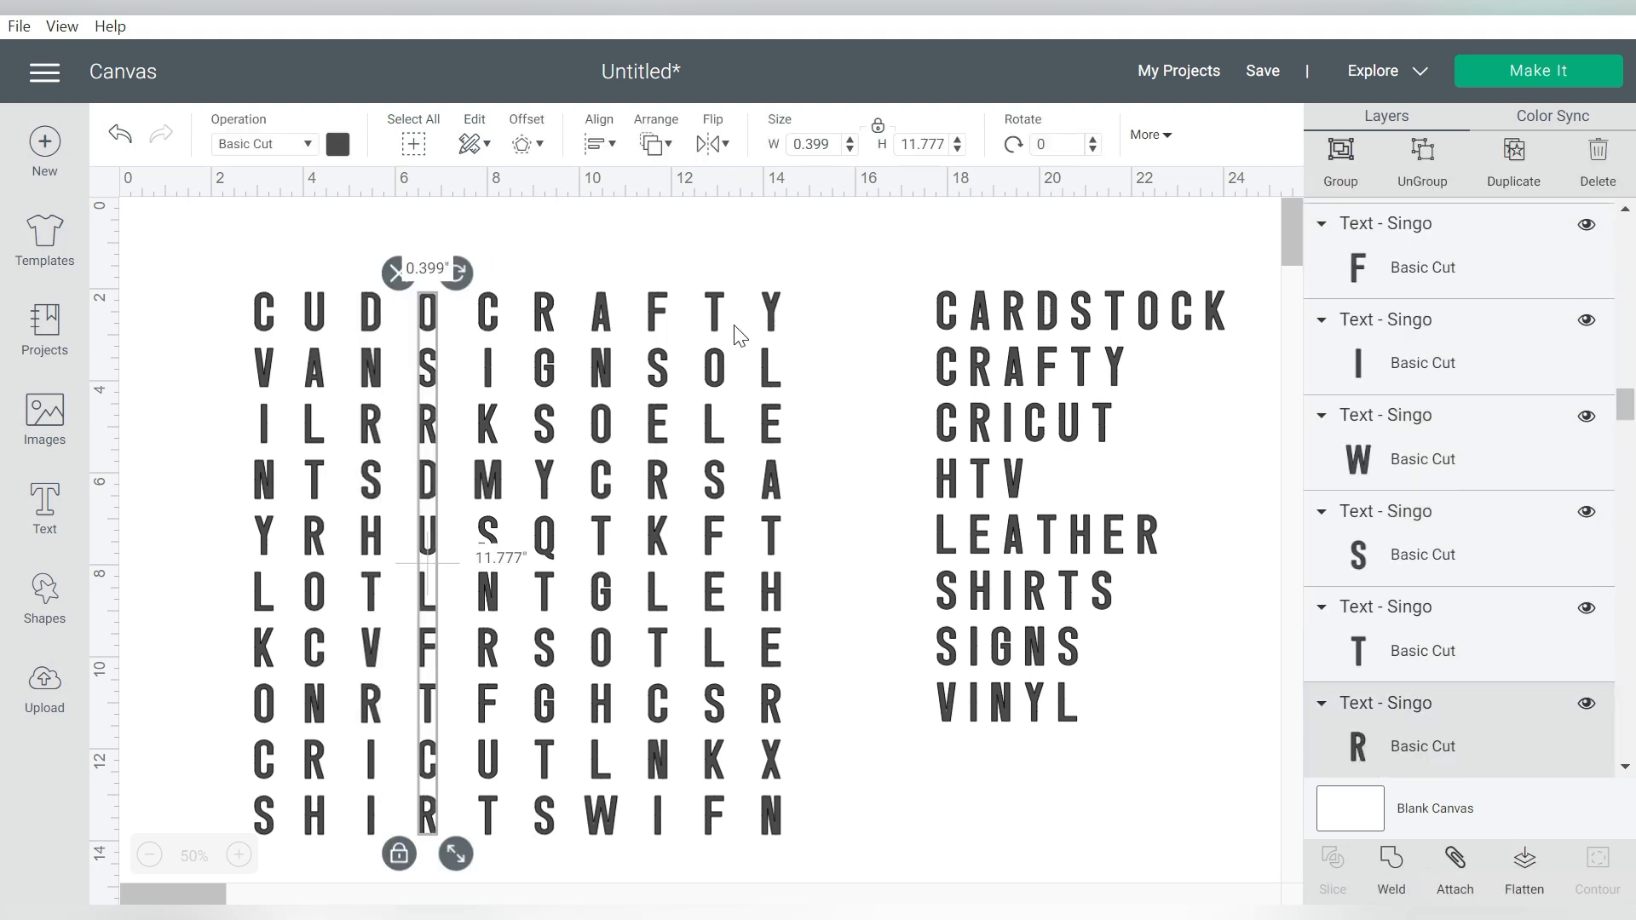
left_click_drag(509, 249, 484, 865)
left_click(1341, 152)
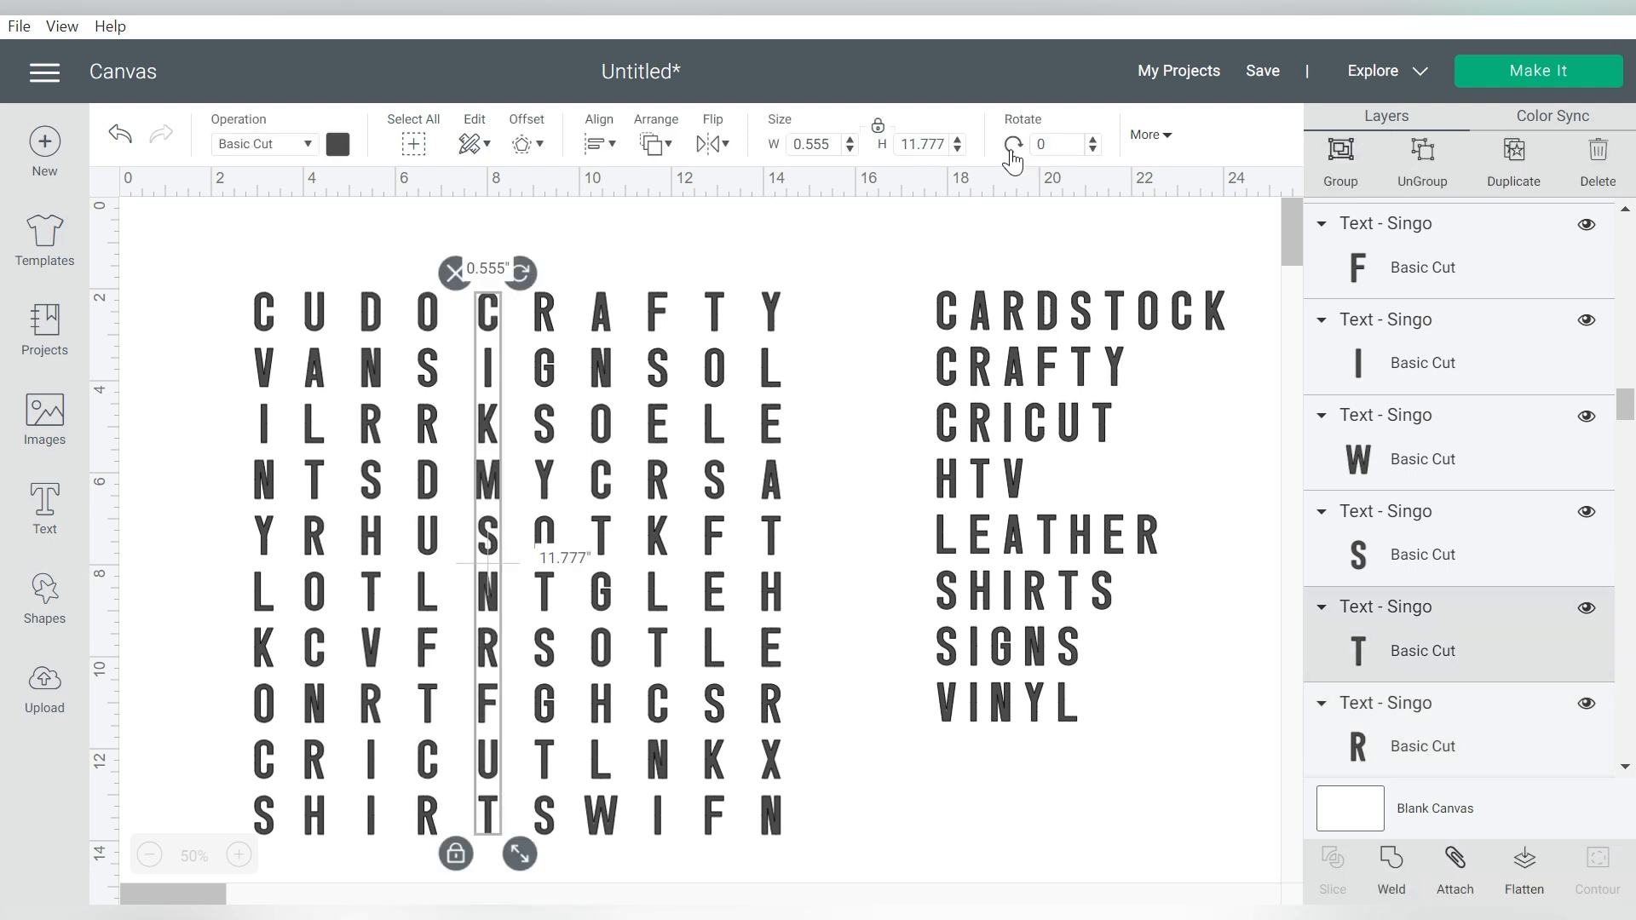
Group the letters of each of the grid's columns six to ten into its own column group.
left_click_drag(583, 230, 530, 833)
left_click_drag(626, 259, 590, 827)
left_click(1341, 152)
left_click_drag(682, 253, 675, 824)
key("ctrl+g")
left_click_drag(707, 485, 698, 820)
left_click(1349, 151)
left_click_drag(864, 263, 756, 839)
Distribute all ten column groups of the letter grid evenly in the horizontal direction.
left_click_drag(221, 246, 788, 839)
left_click(601, 143)
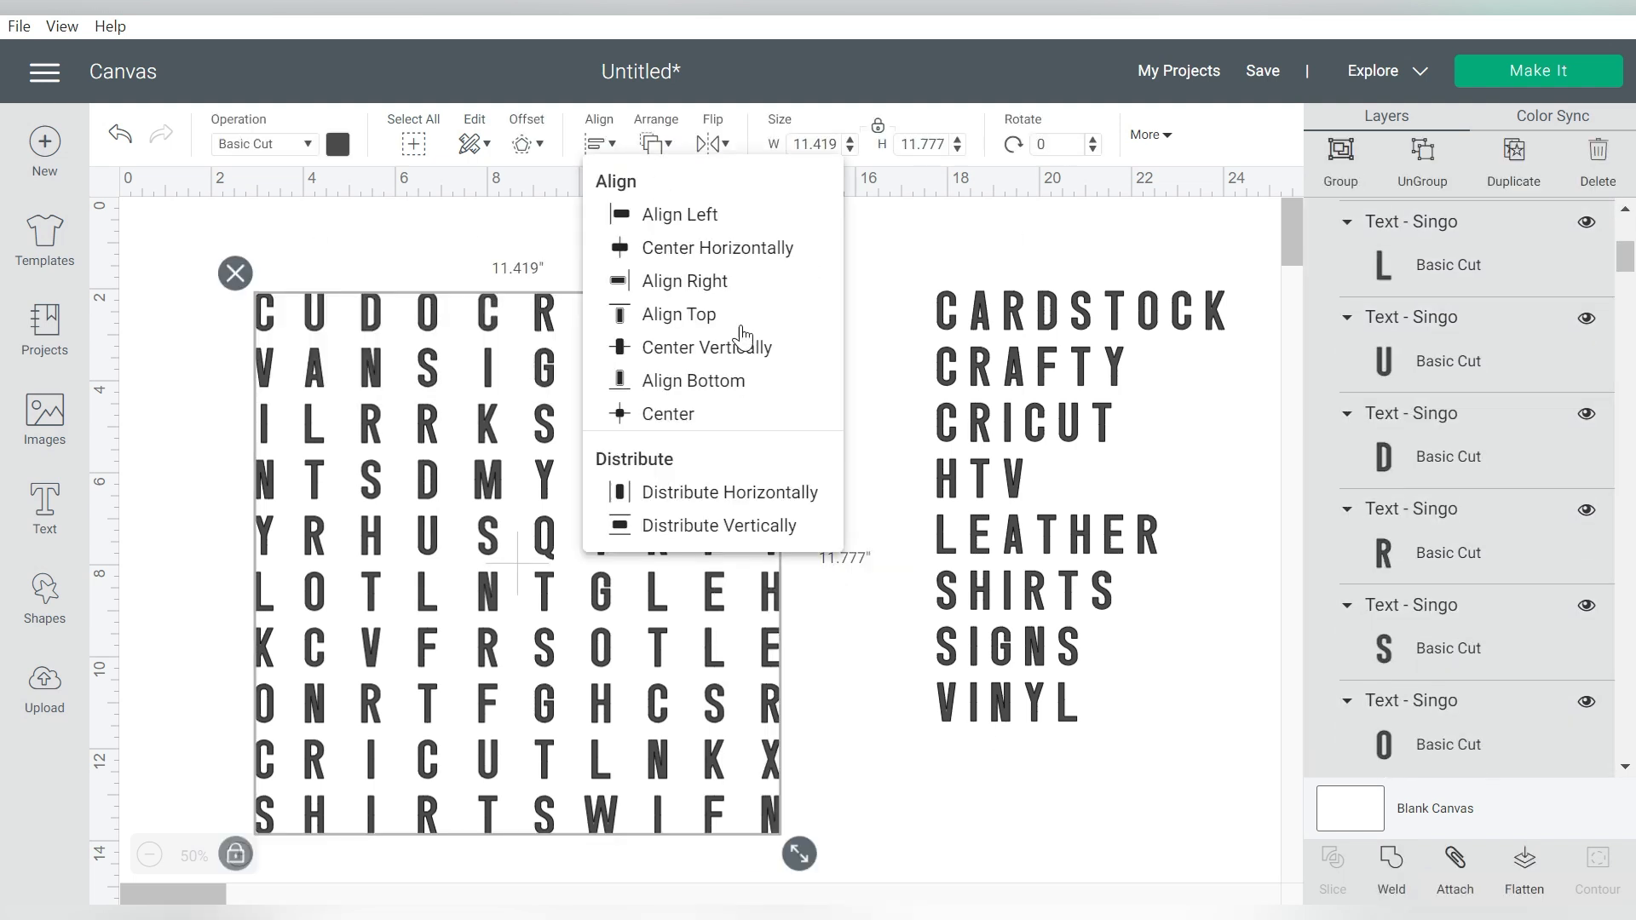
left_click(756, 494)
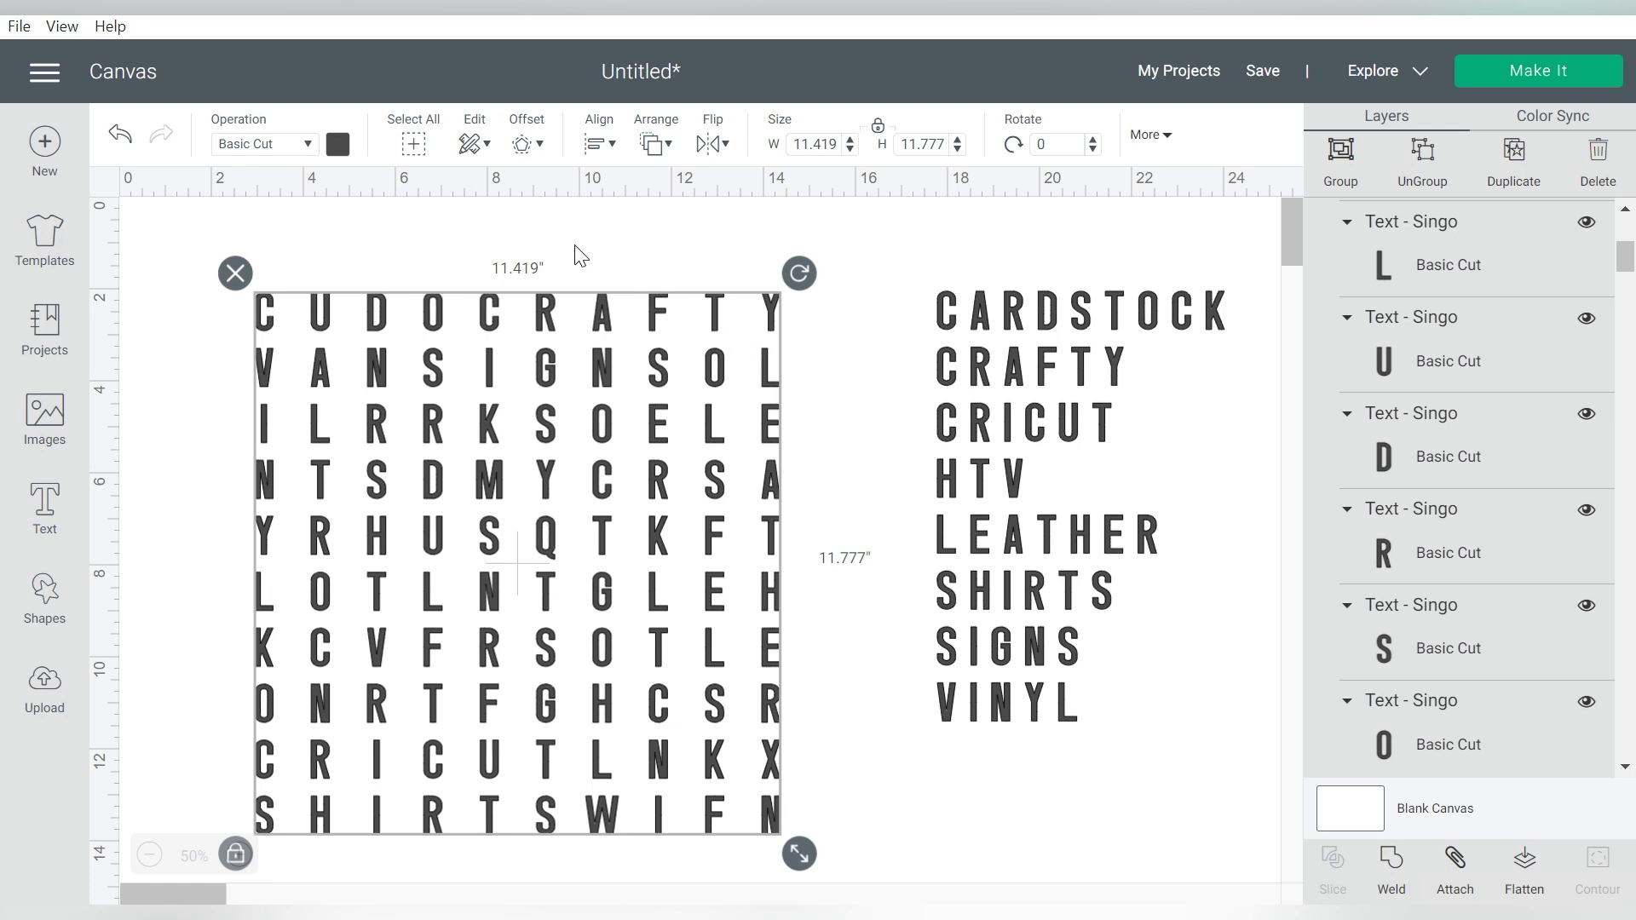
Group all the columns into one letter grid and resize it to 10 by 10 inches.
left_click(1340, 153)
left_click(830, 152)
type("10")
key("Return")
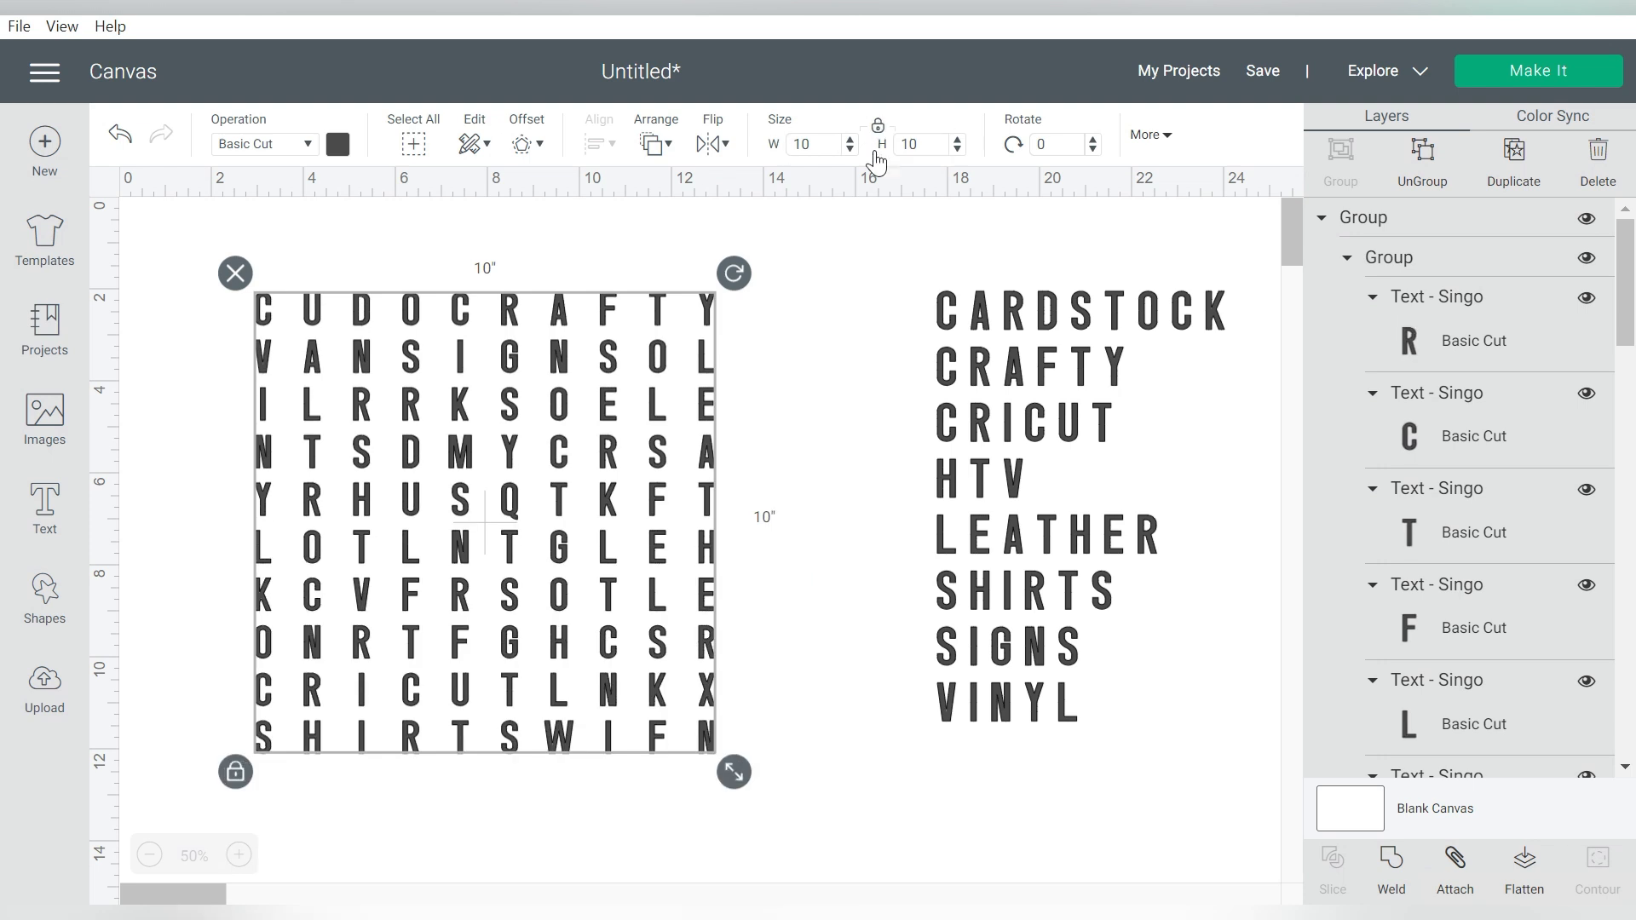
Move the resized letter grid slightly to the right and up on the canvas.
left_click(640, 434)
left_click_drag(560, 499, 636, 461)
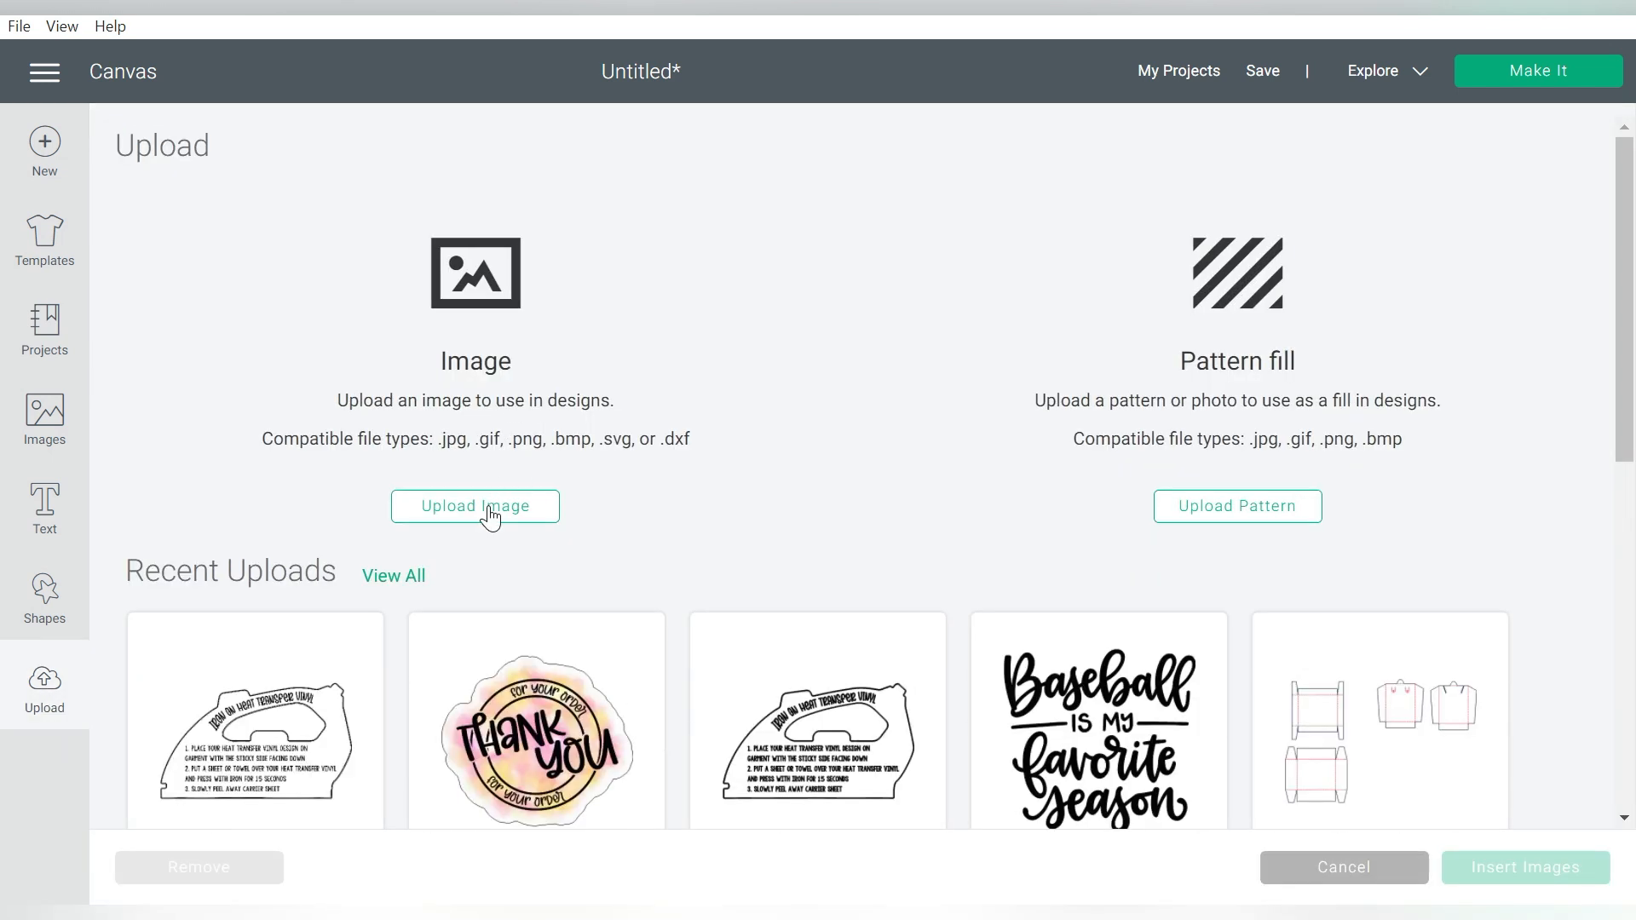
Start an image upload and try to open PAINT BRUSHES SVG.zip from the Downloads folder.
left_click(490, 510)
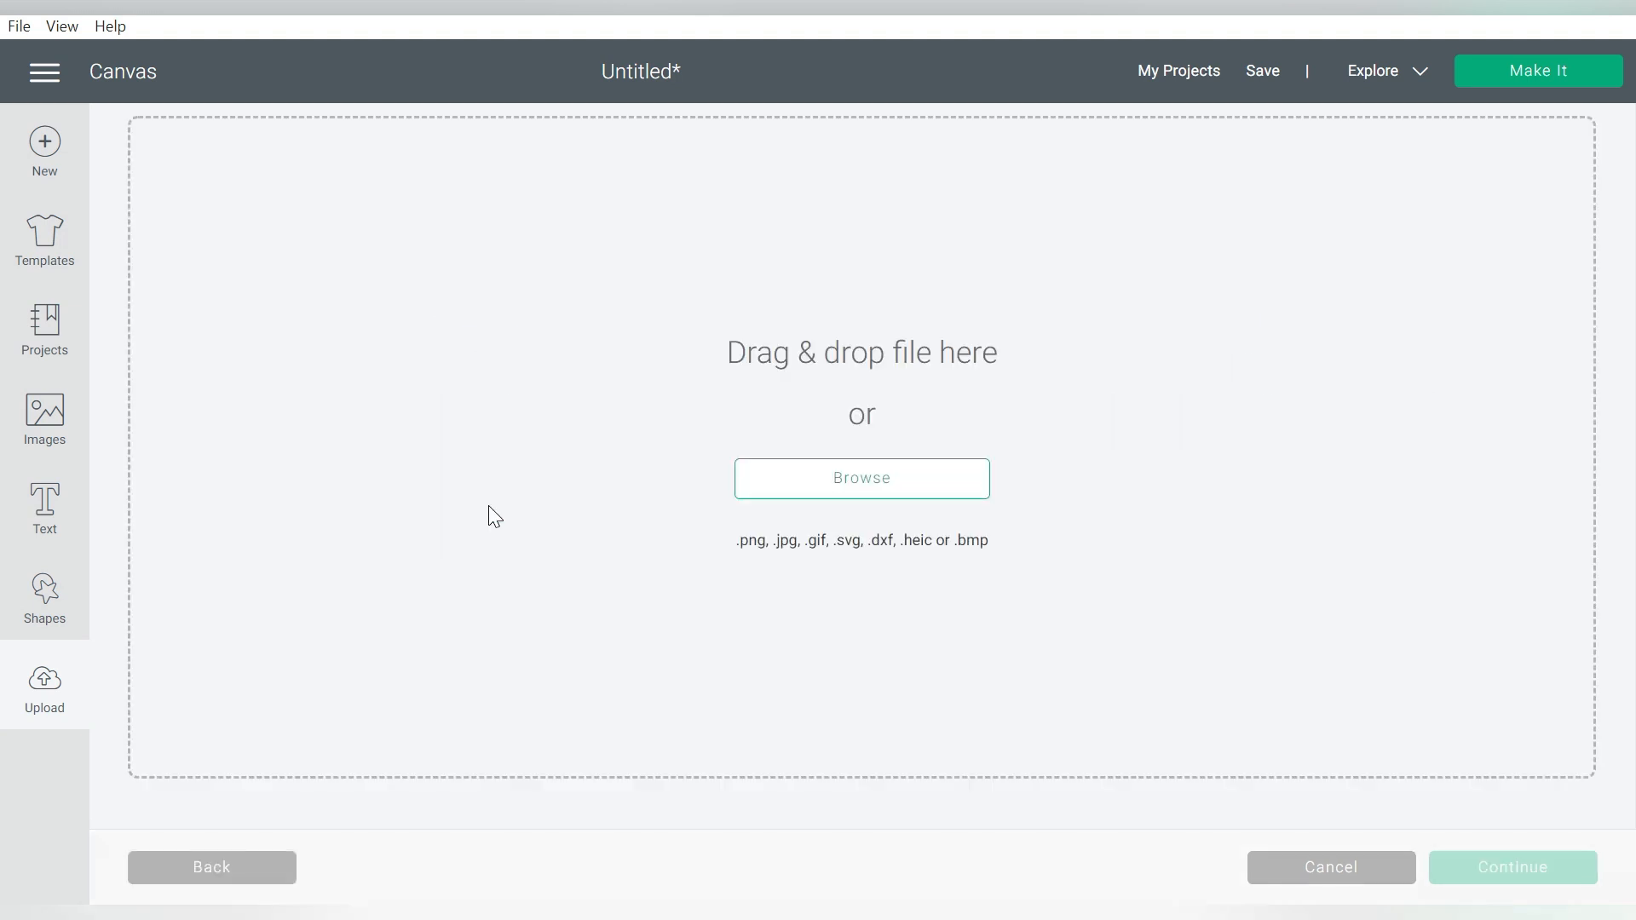
left_click(793, 492)
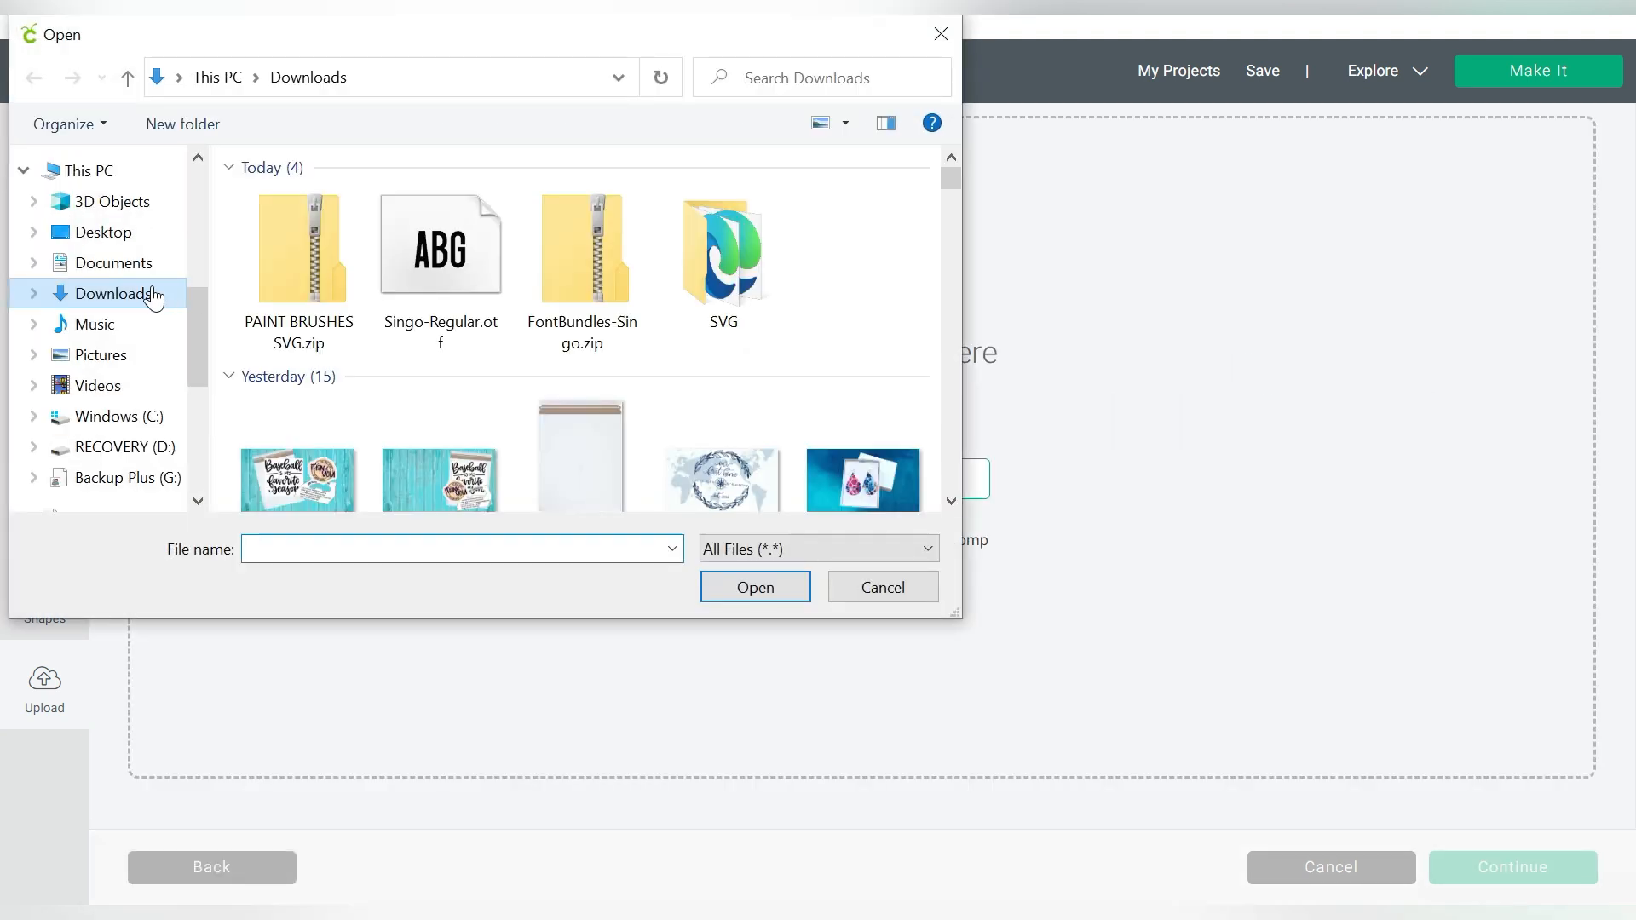
double_click(681, 236)
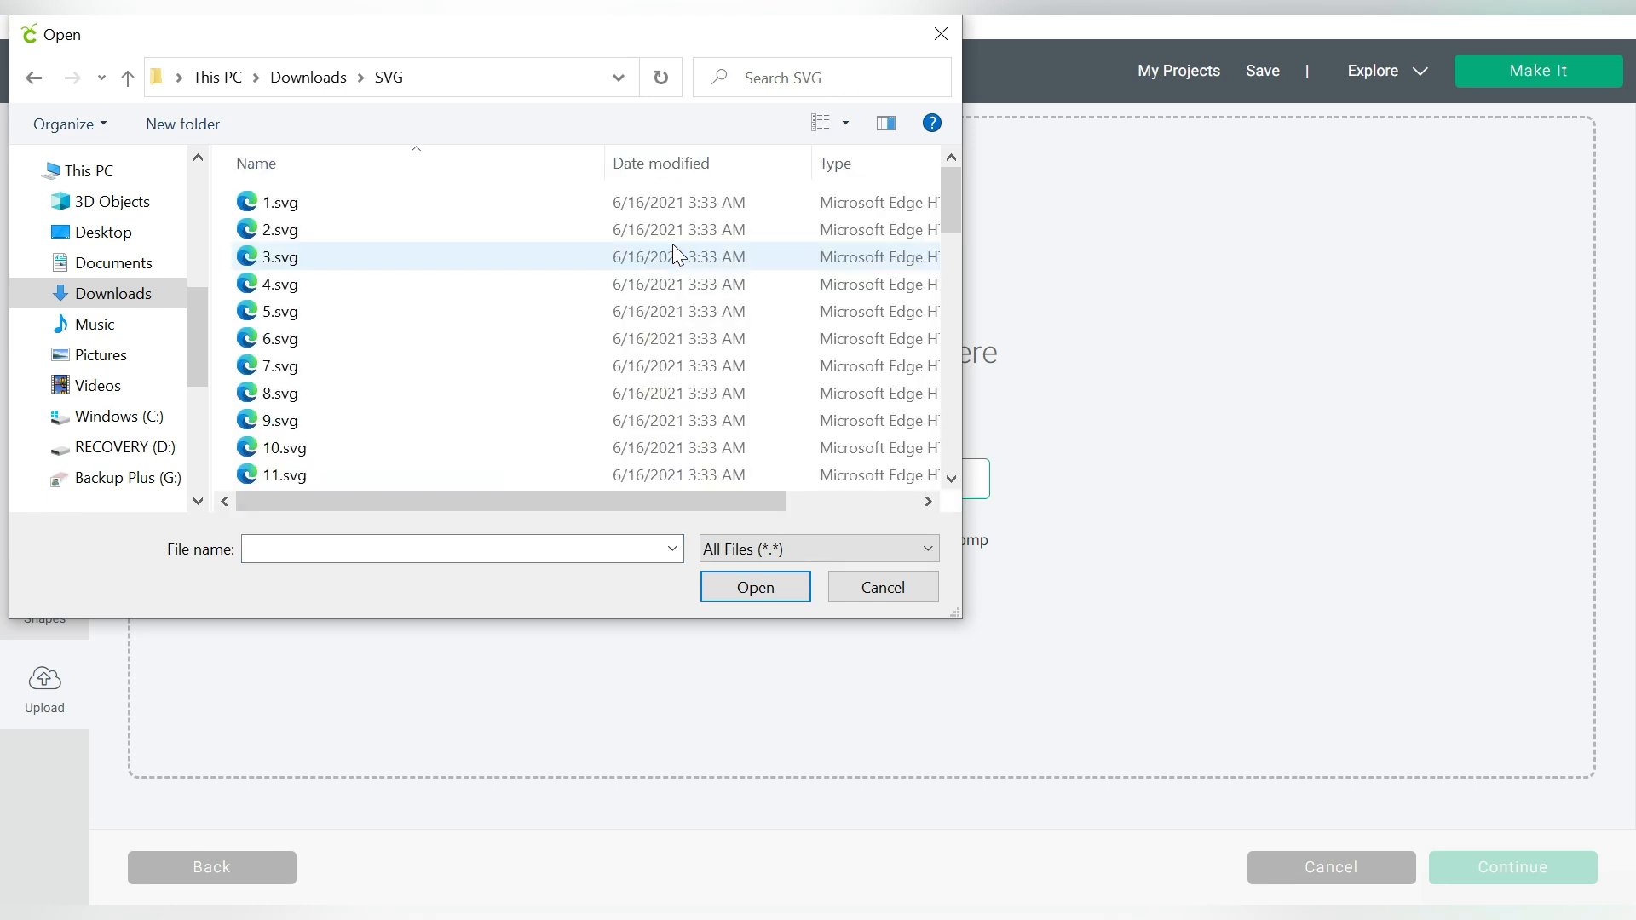
left_click(321, 75)
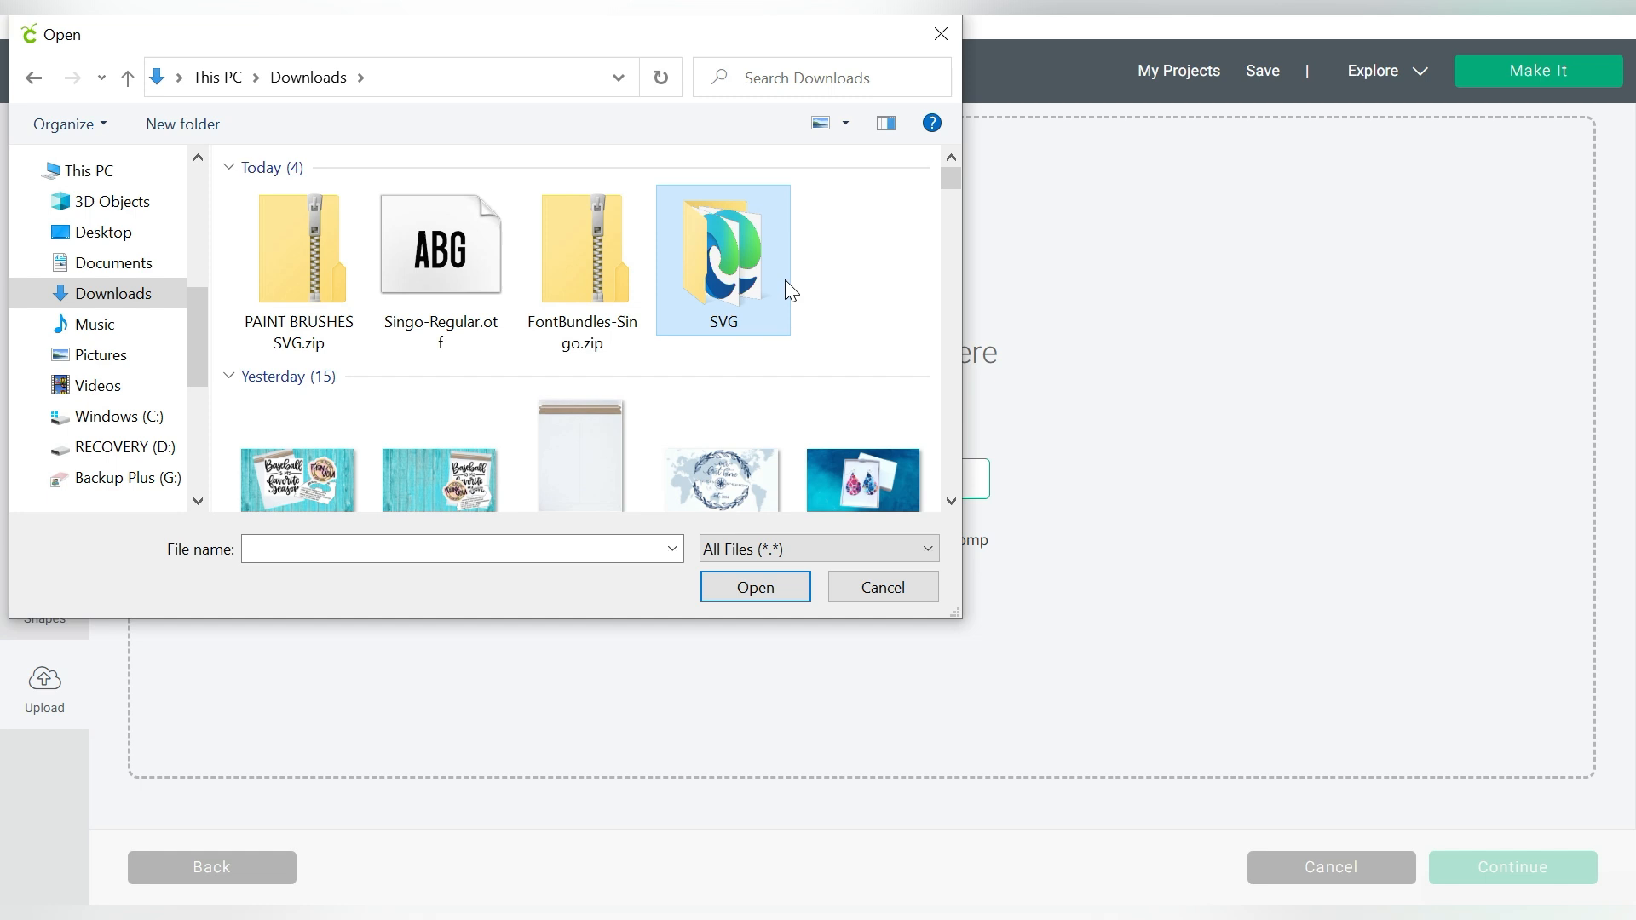
double_click(331, 285)
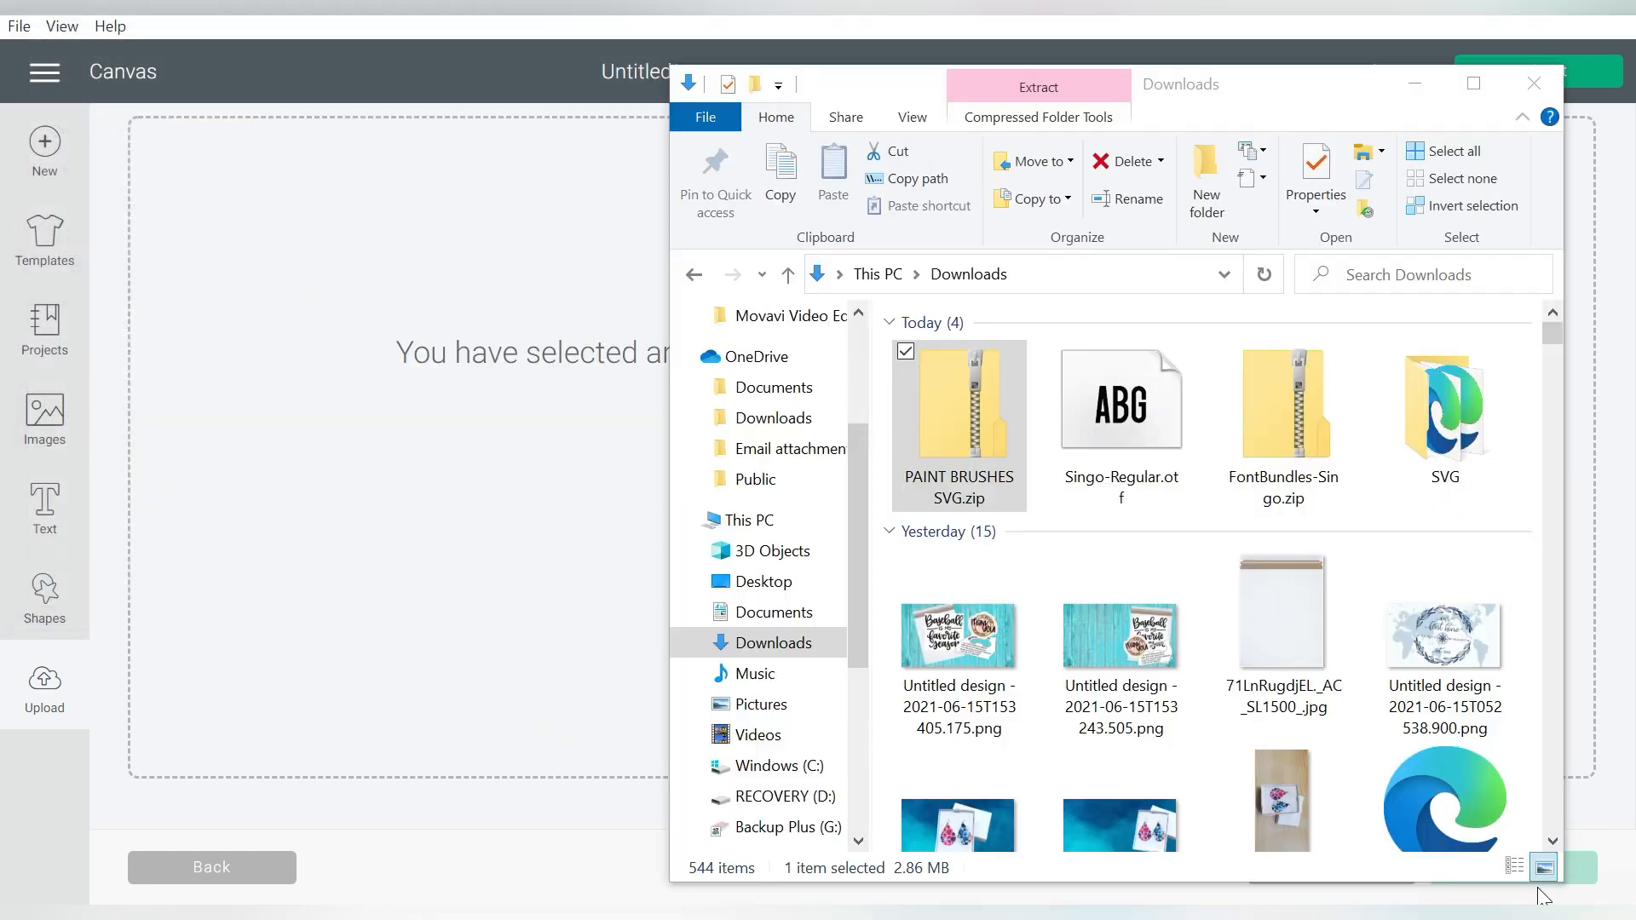
Open the paint brush files in File Explorer and look through the brush shapes in the PNG folder.
left_click(969, 444)
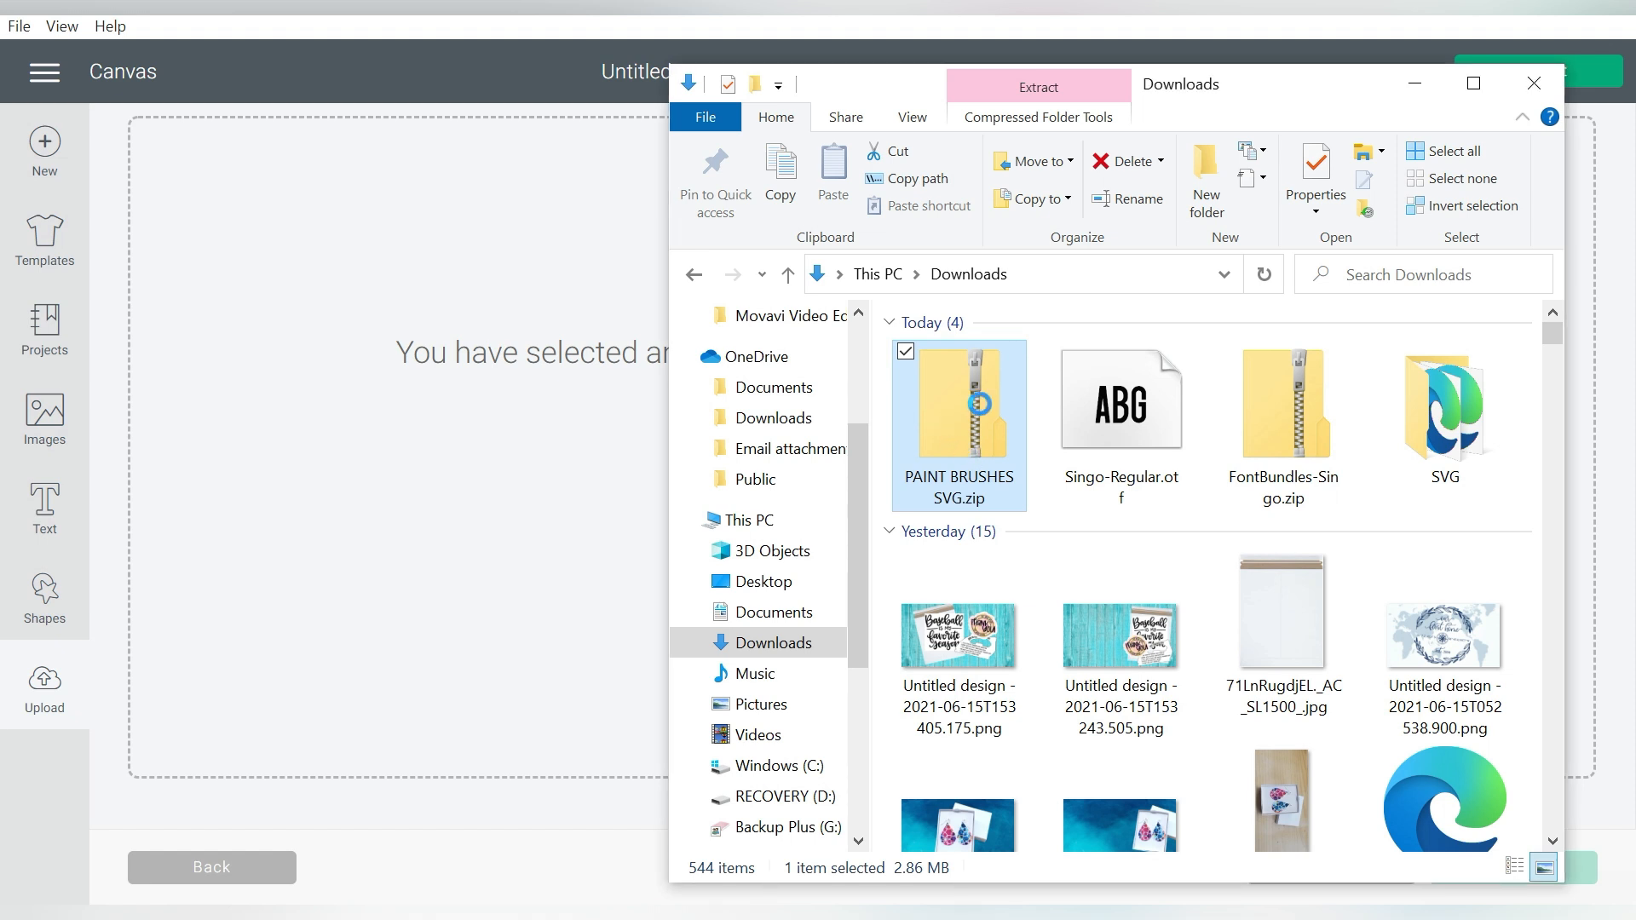
double_click(969, 443)
left_click(991, 396)
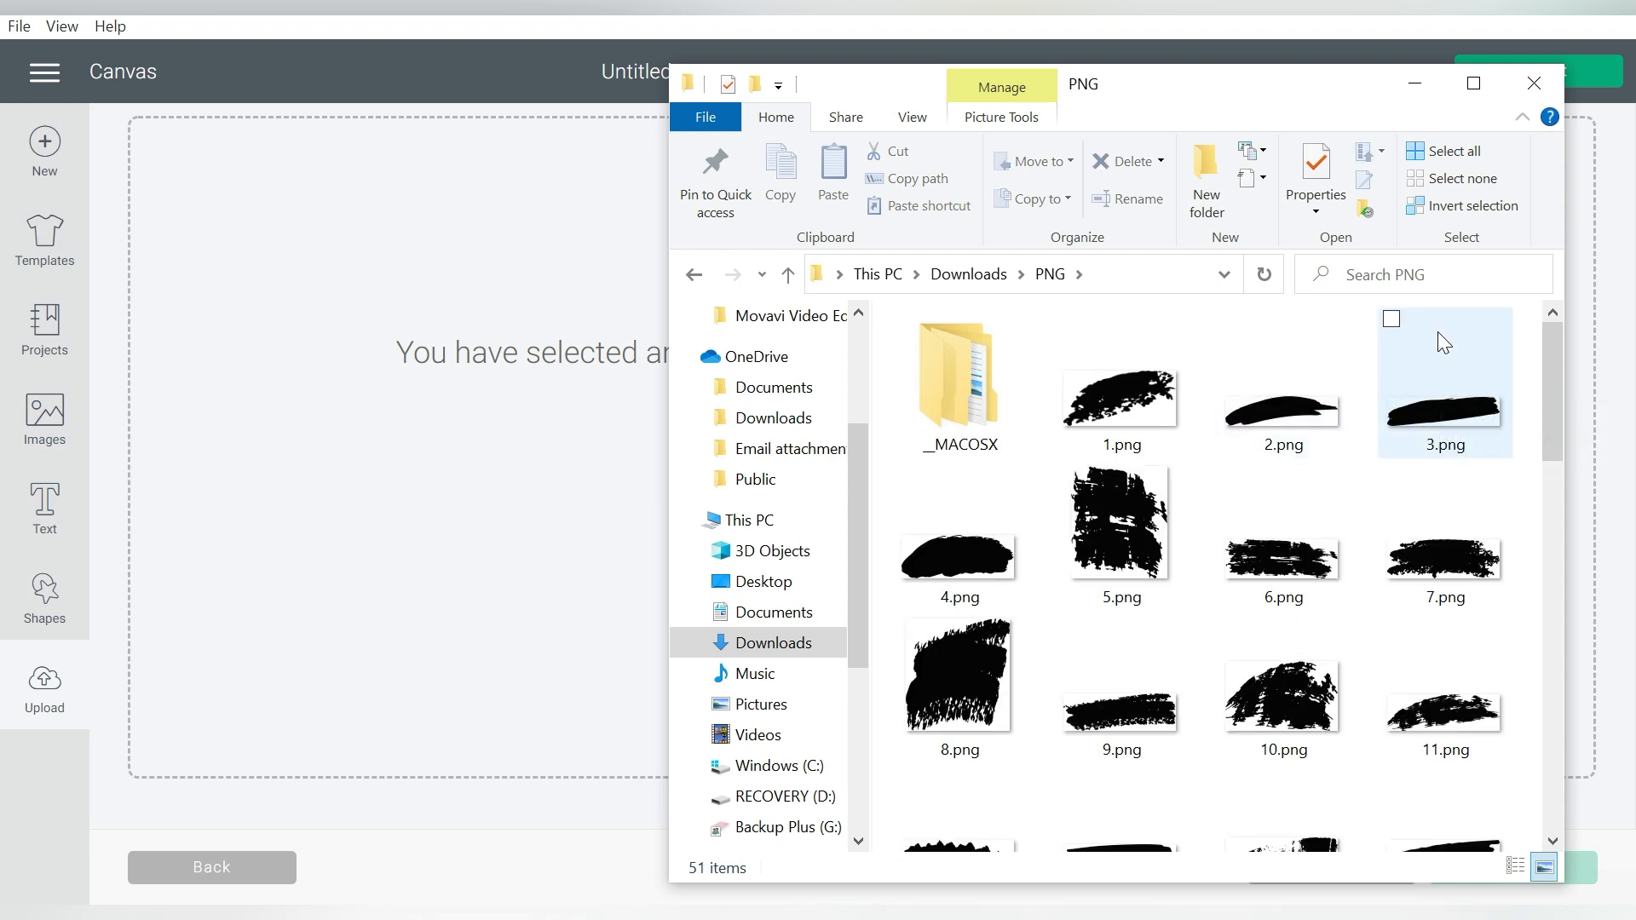
left_click_drag(1553, 337, 1556, 745)
left_click(1081, 716)
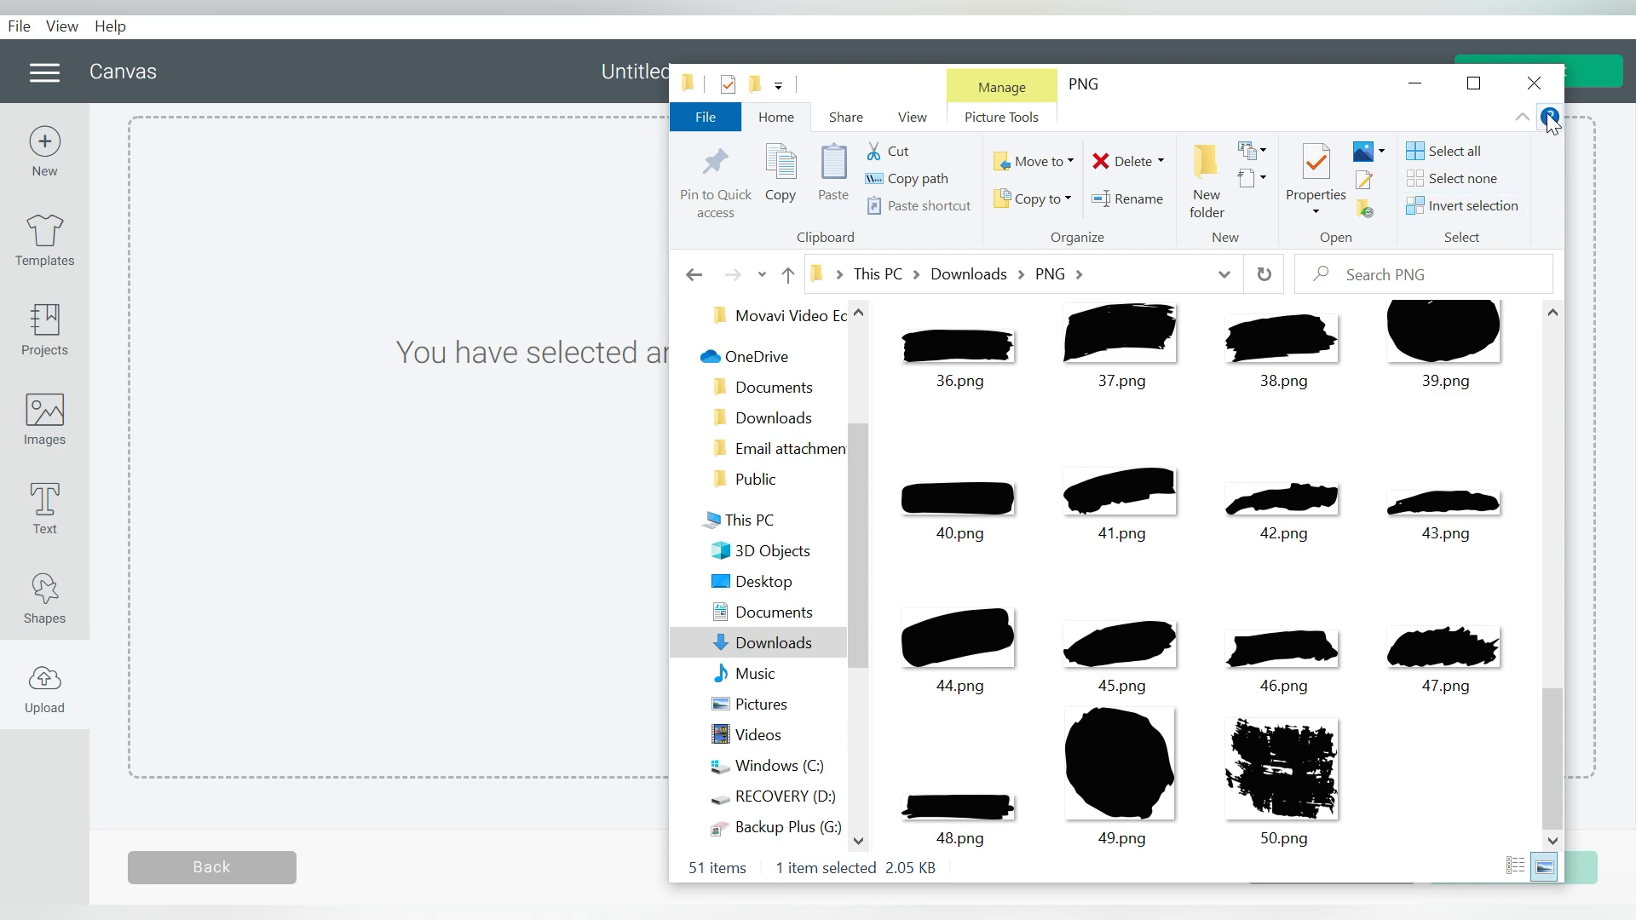
left_click(1533, 83)
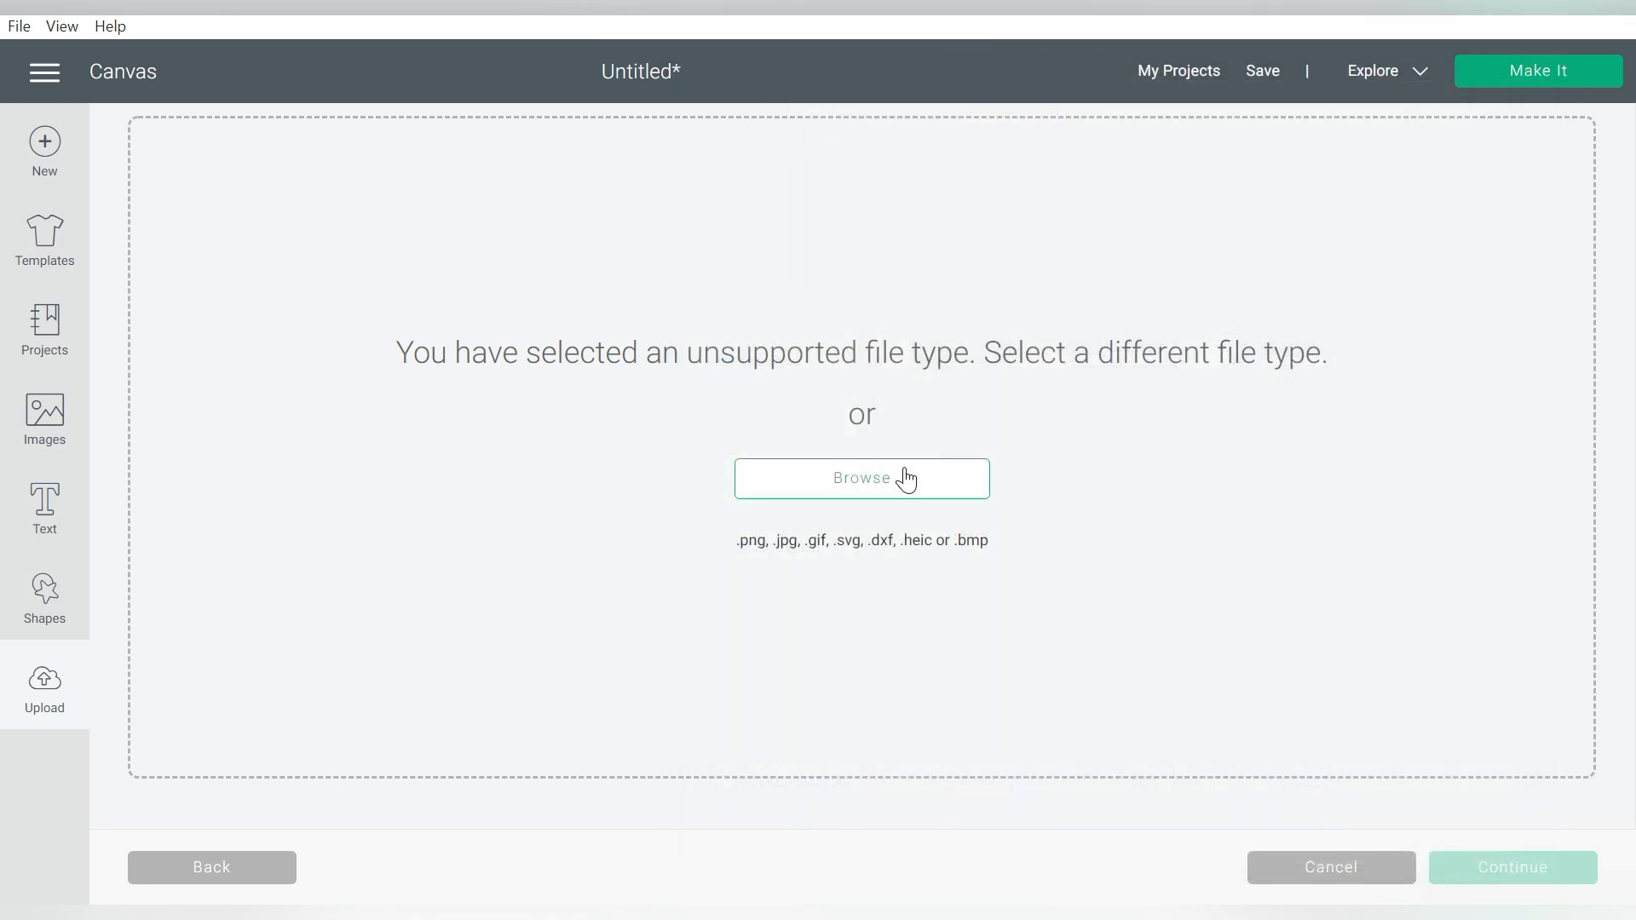
Upload brush stroke 29 from the SVG folder in Downloads.
left_click(877, 485)
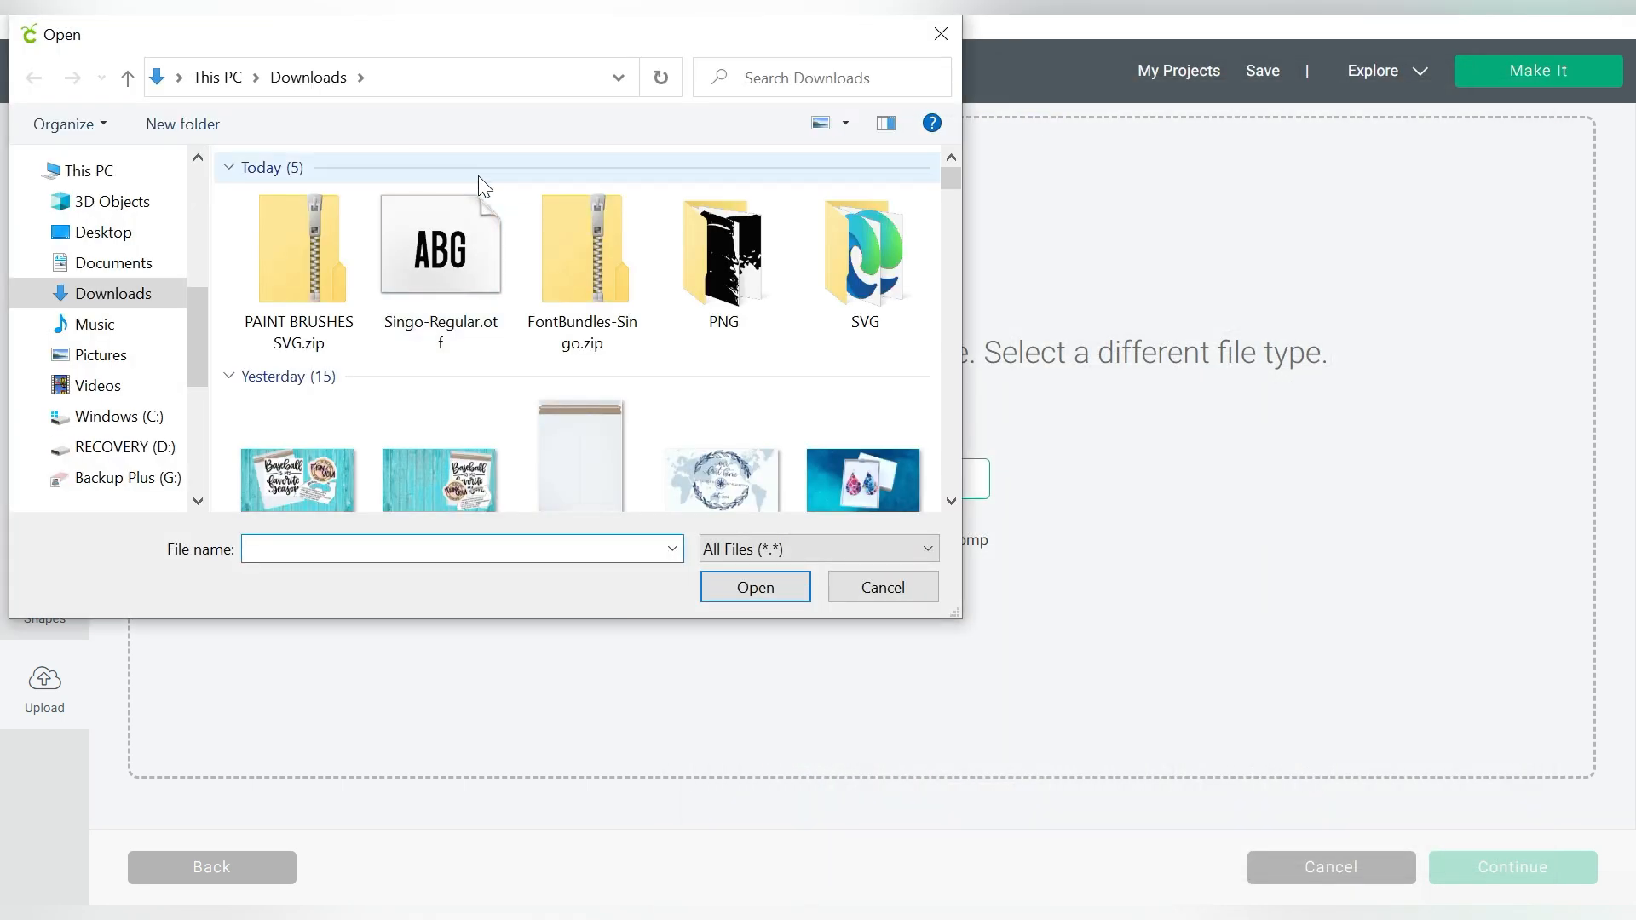
double_click(865, 256)
scroll(350, 441, "down", 7)
left_click(327, 397)
double_click(327, 397)
left_click(1503, 864)
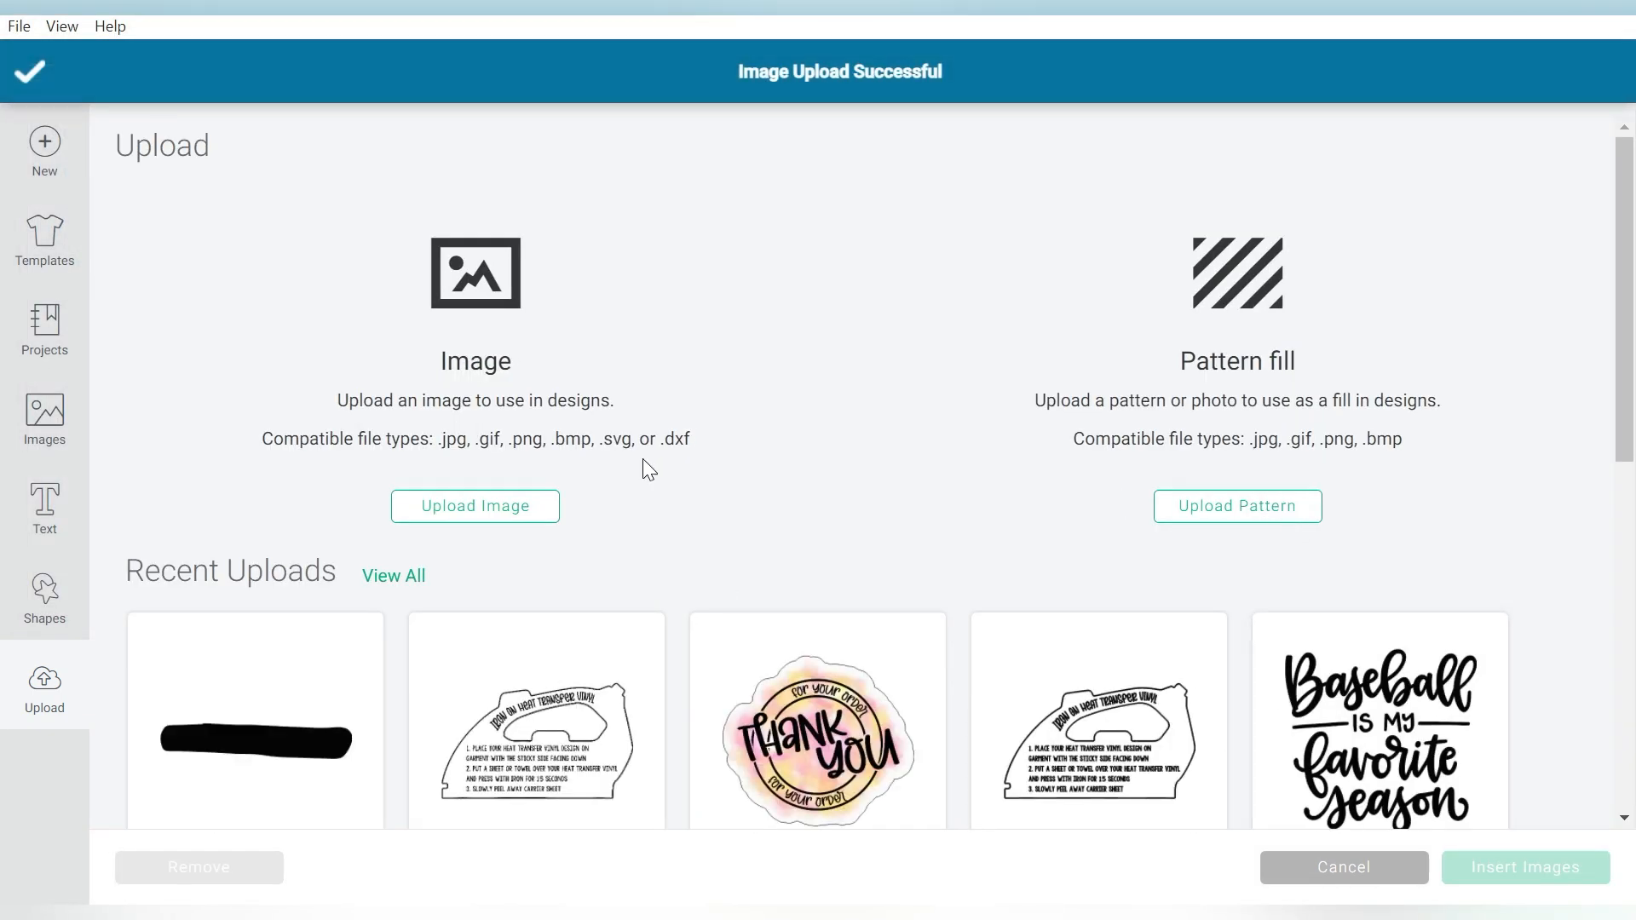
Upload brush stroke 36 from the brush files in File Explorer.
left_click(461, 511)
left_click(777, 479)
key("alt+Tab")
left_click_drag(1495, 351, 1500, 609)
left_click(979, 507)
left_click_drag(979, 508, 497, 483)
left_click(1508, 867)
Upload brush stroke 40 as a cut image from the brush files in File Explorer.
left_click(530, 509)
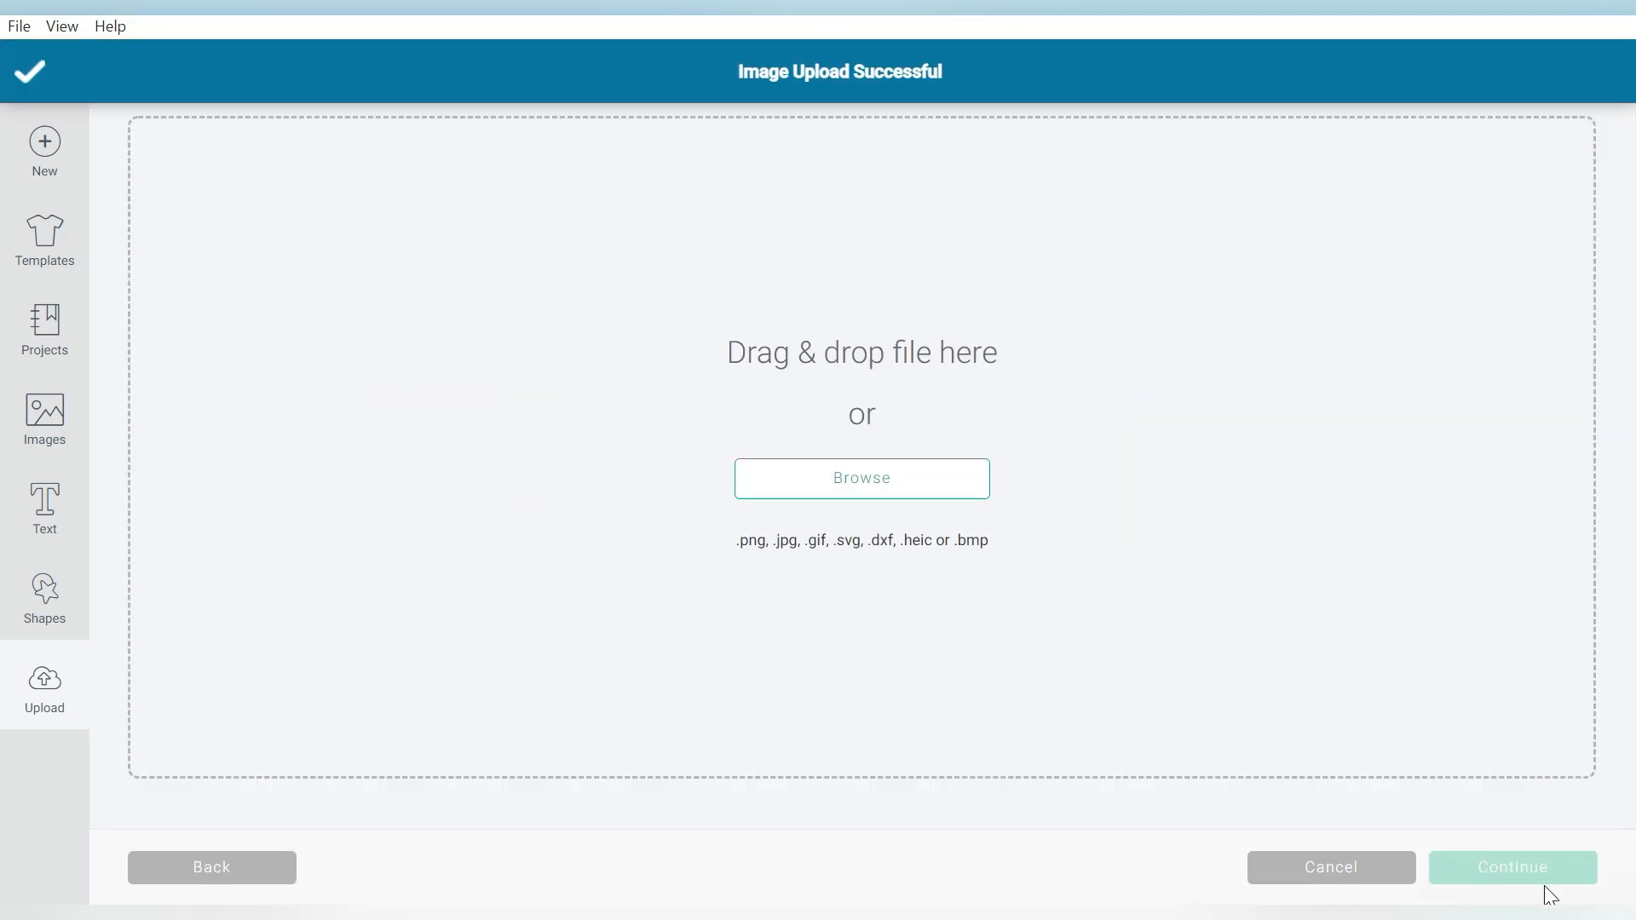
key("alt+Tab")
left_click(953, 486)
left_click_drag(953, 486, 498, 482)
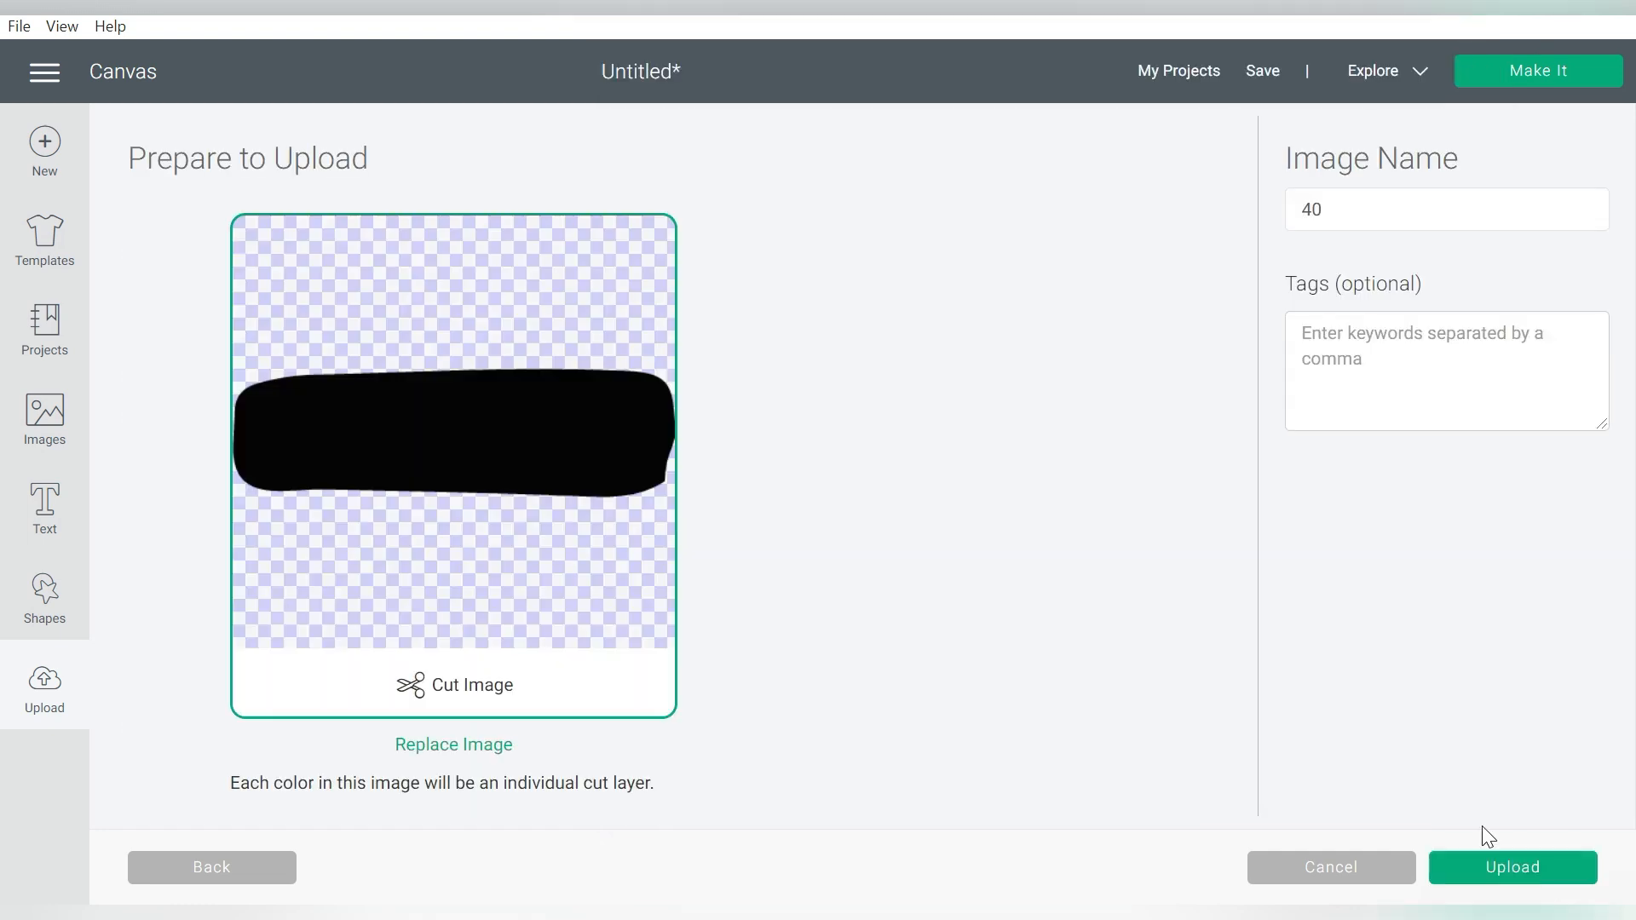
left_click(1538, 861)
Upload brush stroke 48 as a cut image from the brush files in File Explorer.
key("alt+Tab")
left_click(970, 693)
left_click_drag(970, 693, 497, 482)
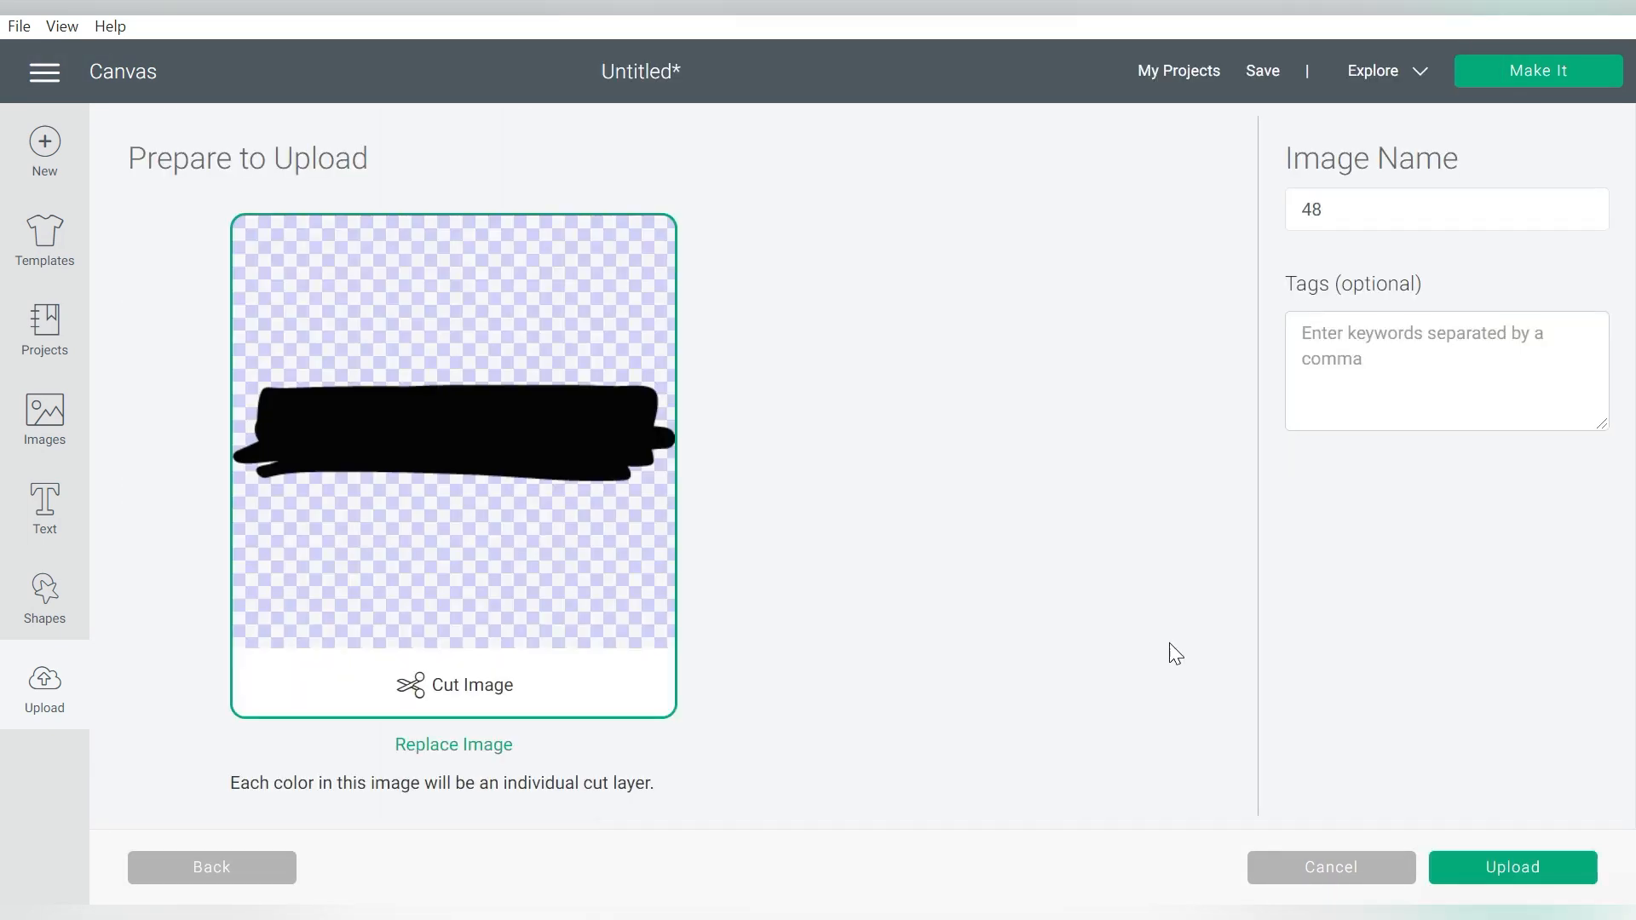
left_click(1547, 856)
Select the four uploaded brush strokes and insert them onto the canvas.
left_click(1132, 701)
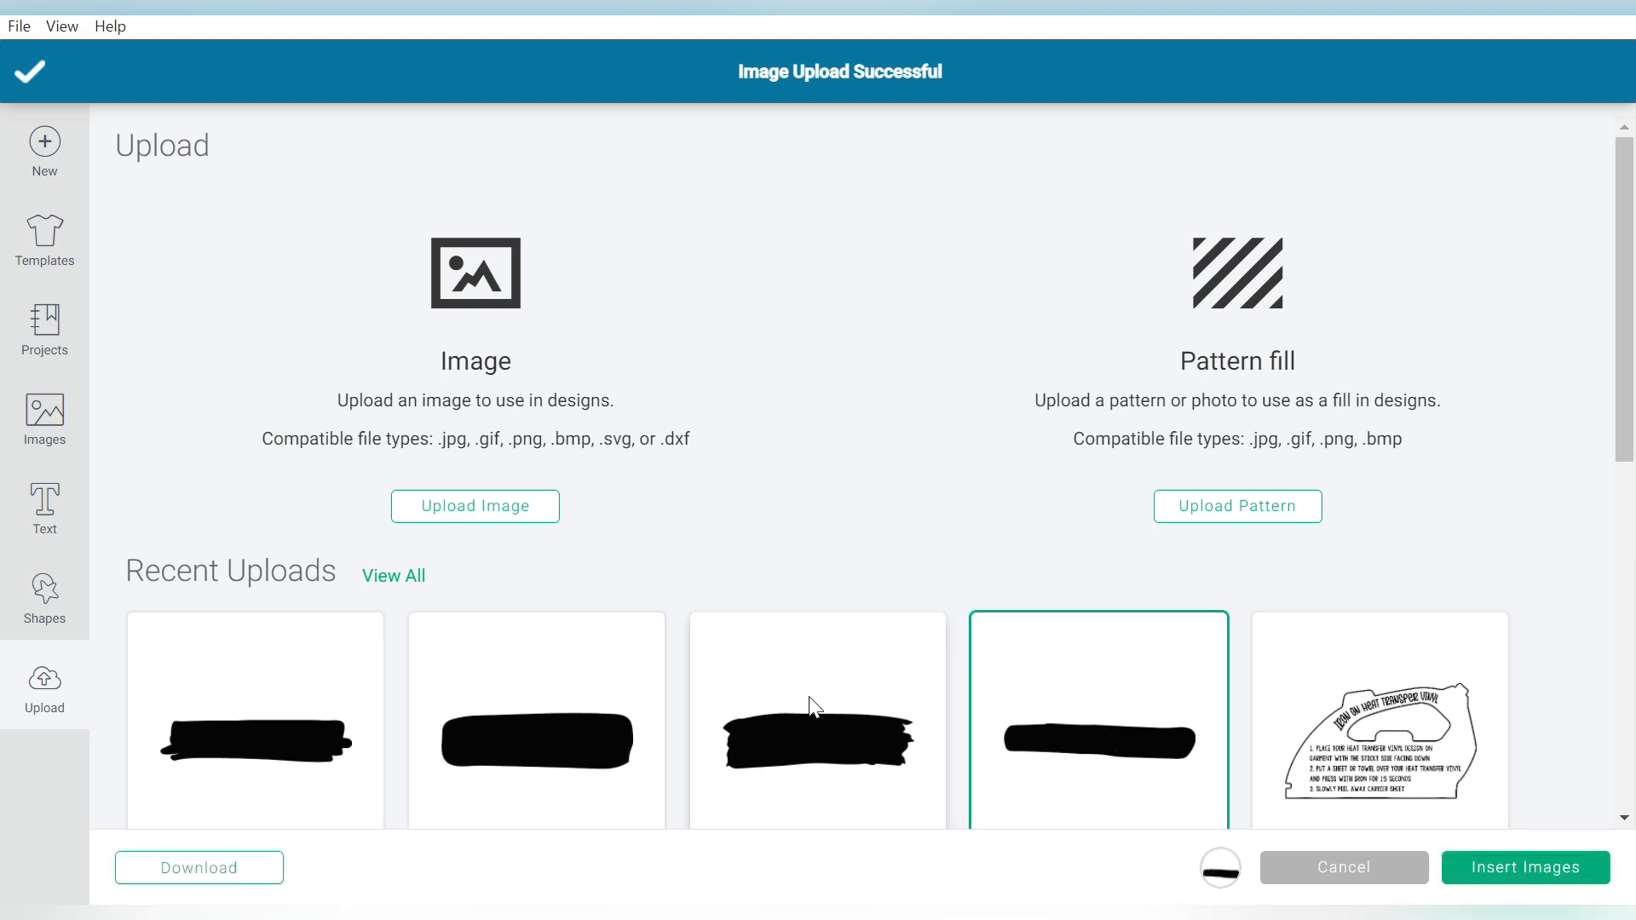
left_click(535, 708)
left_click(252, 701)
left_click(825, 701)
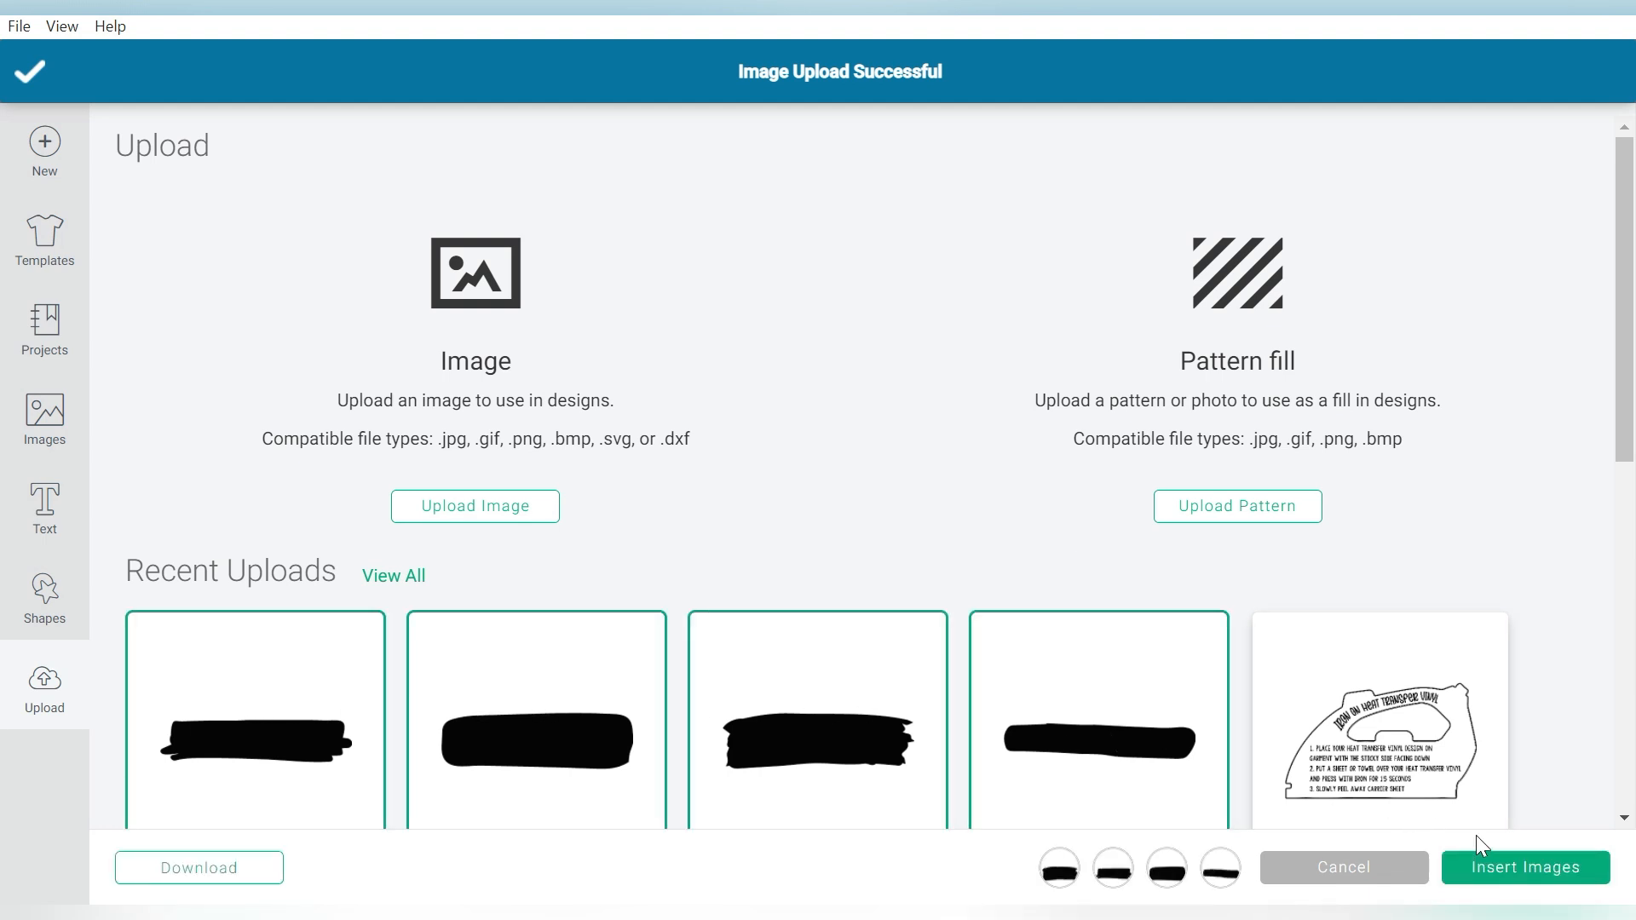
left_click(1484, 868)
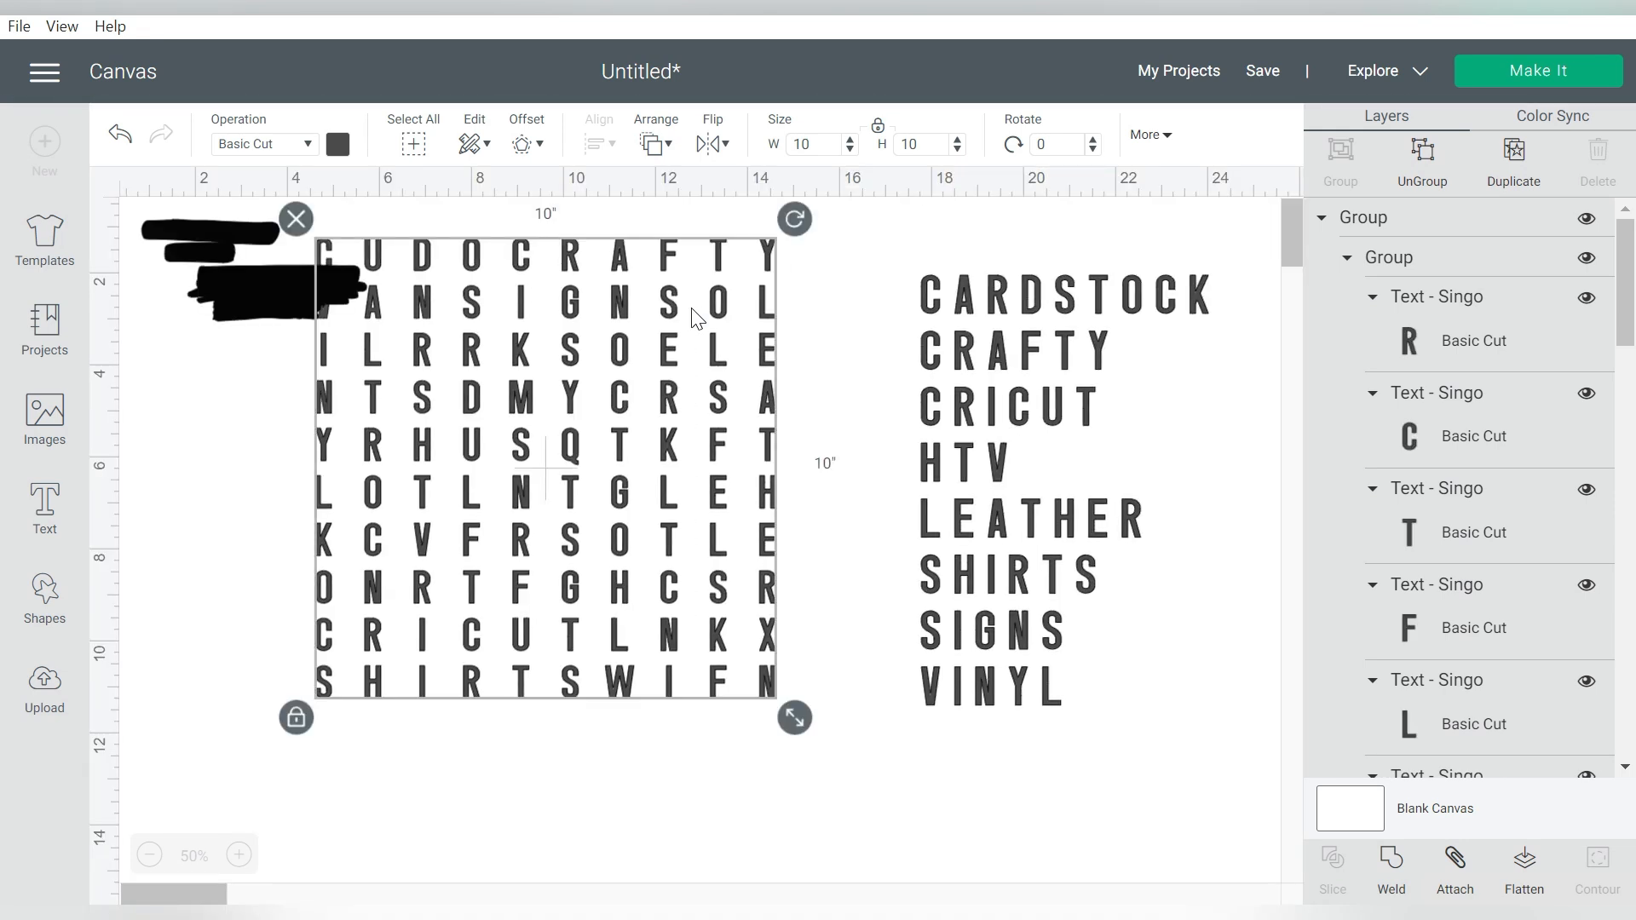
Recolor the four brush strokes light purple, move them down and send them behind the letters.
left_click(337, 144)
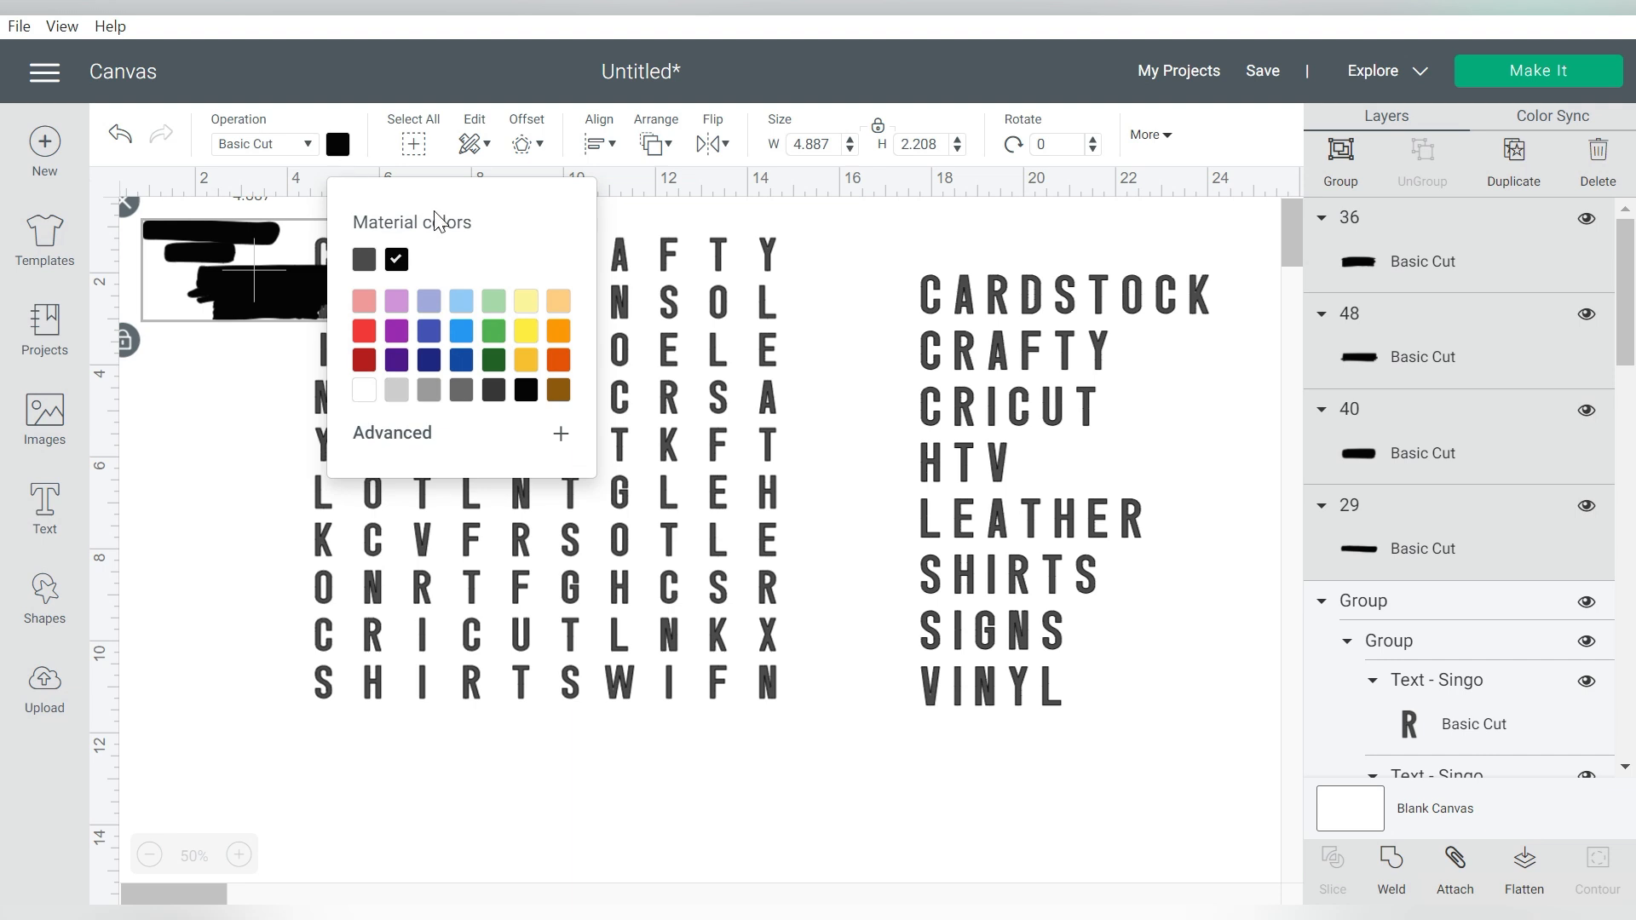
left_click(396, 315)
left_click_drag(230, 267, 258, 387)
left_click(663, 148)
left_click(699, 180)
left_click(217, 252)
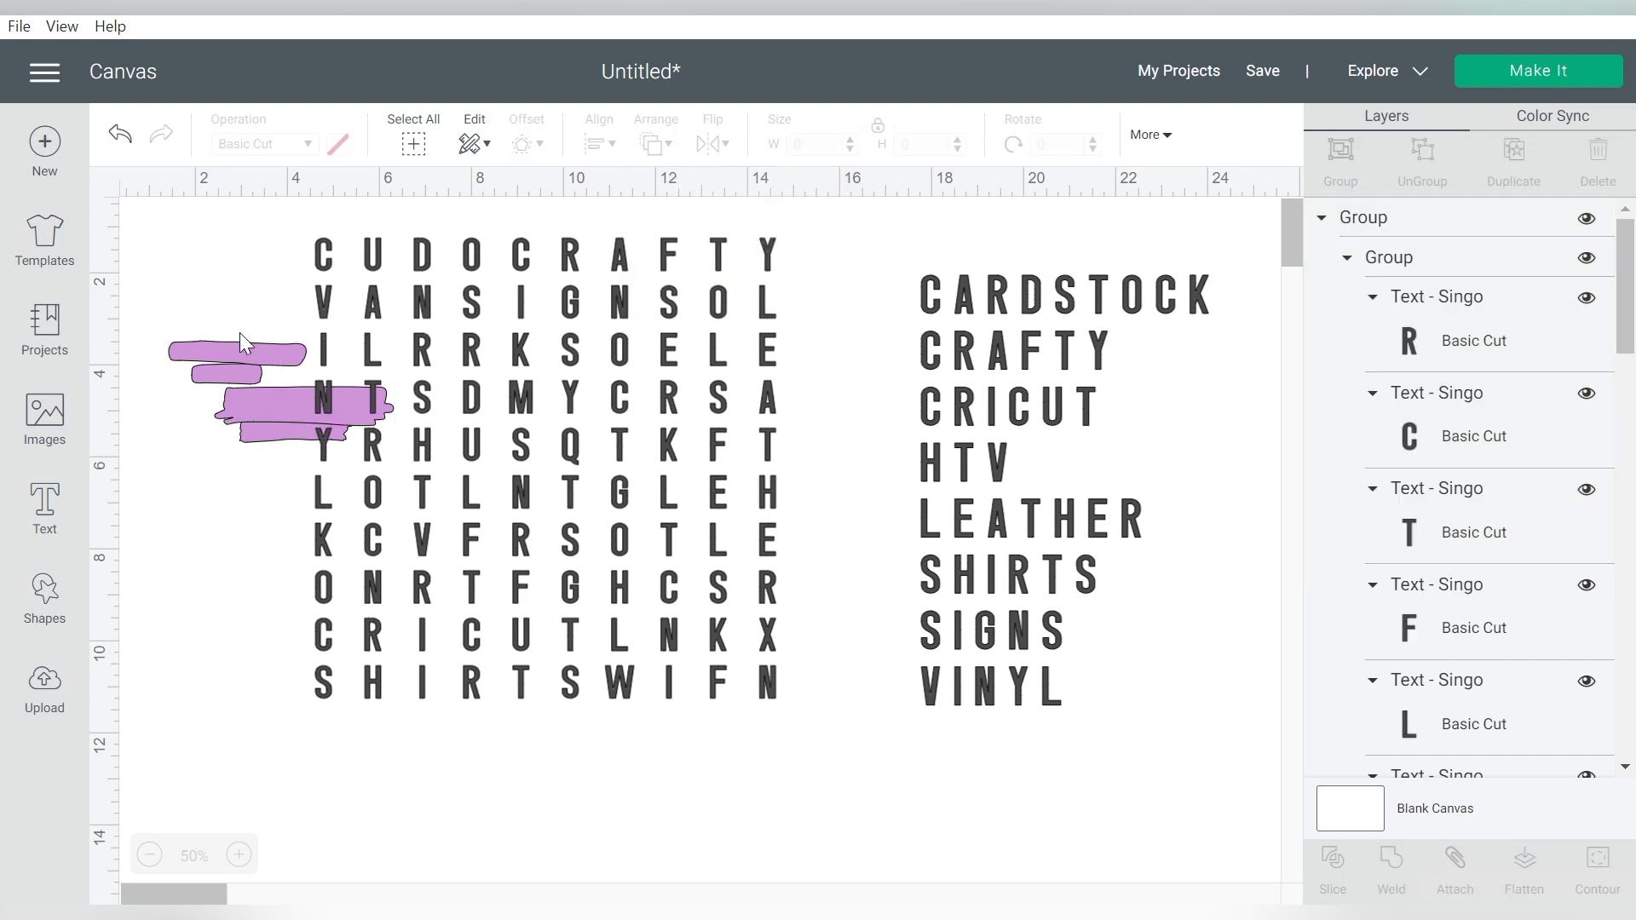
Place stroke 29 over CARDSTOCK in the word list and stretch it non-proportionally to about 6.5 inches wide.
left_click_drag(239, 332, 249, 236)
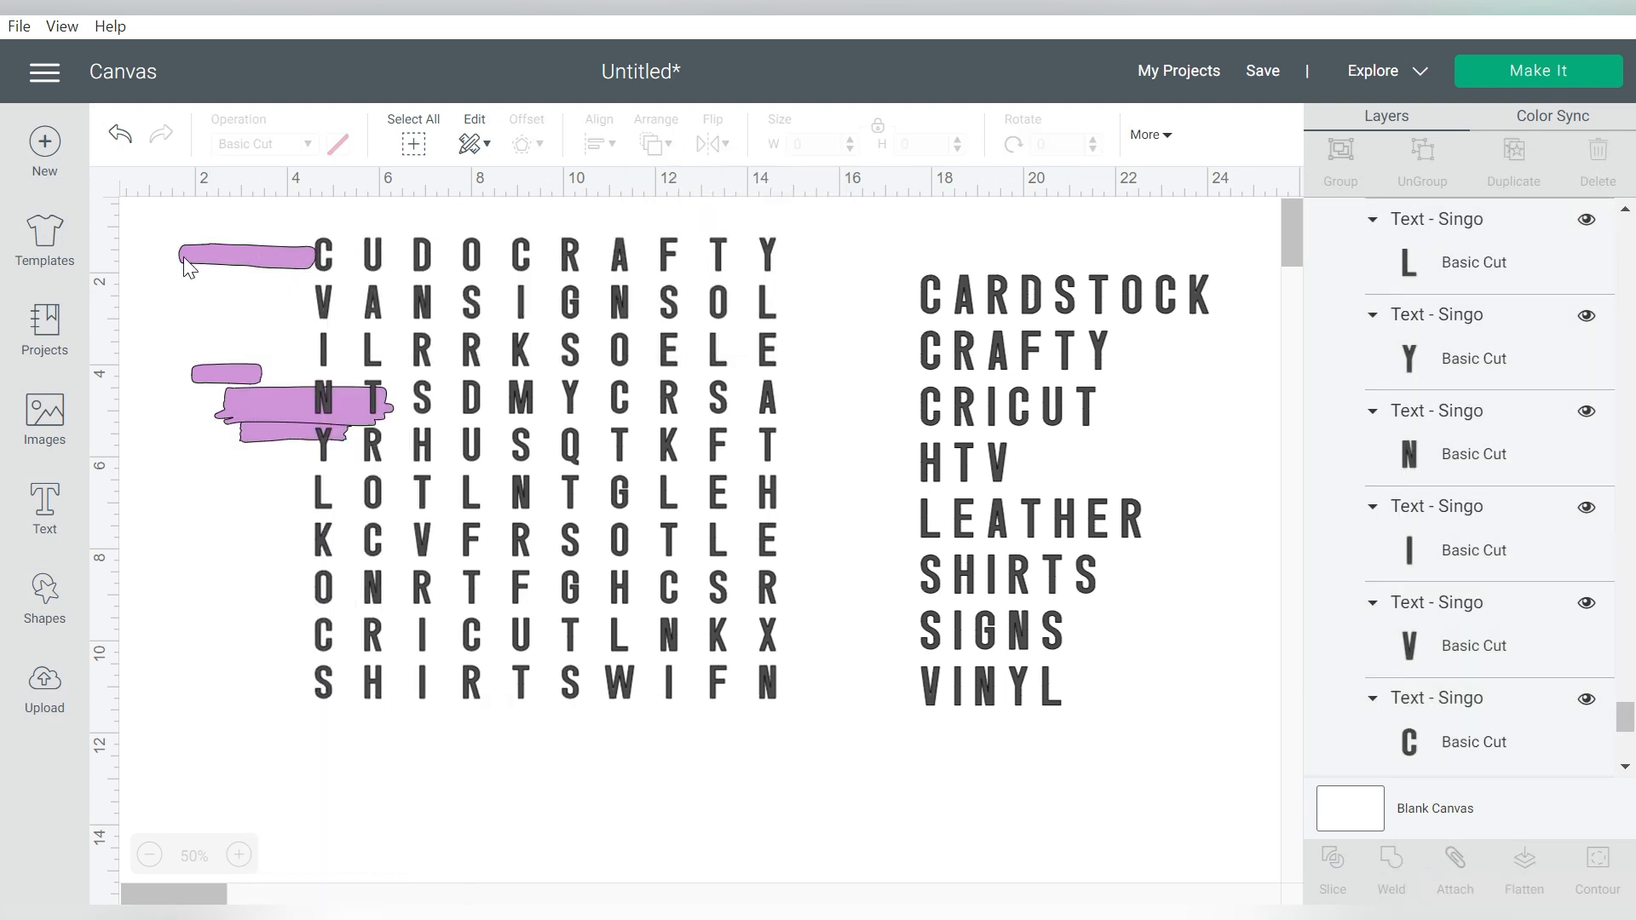
scroll(1576, 527, "down", 6)
left_click(1397, 447)
left_click_drag(325, 385, 450, 407)
mouse_move(266, 347)
left_mouse_down()
mouse_move(283, 315)
mouse_move(980, 345)
mouse_move(959, 288)
left_mouse_up()
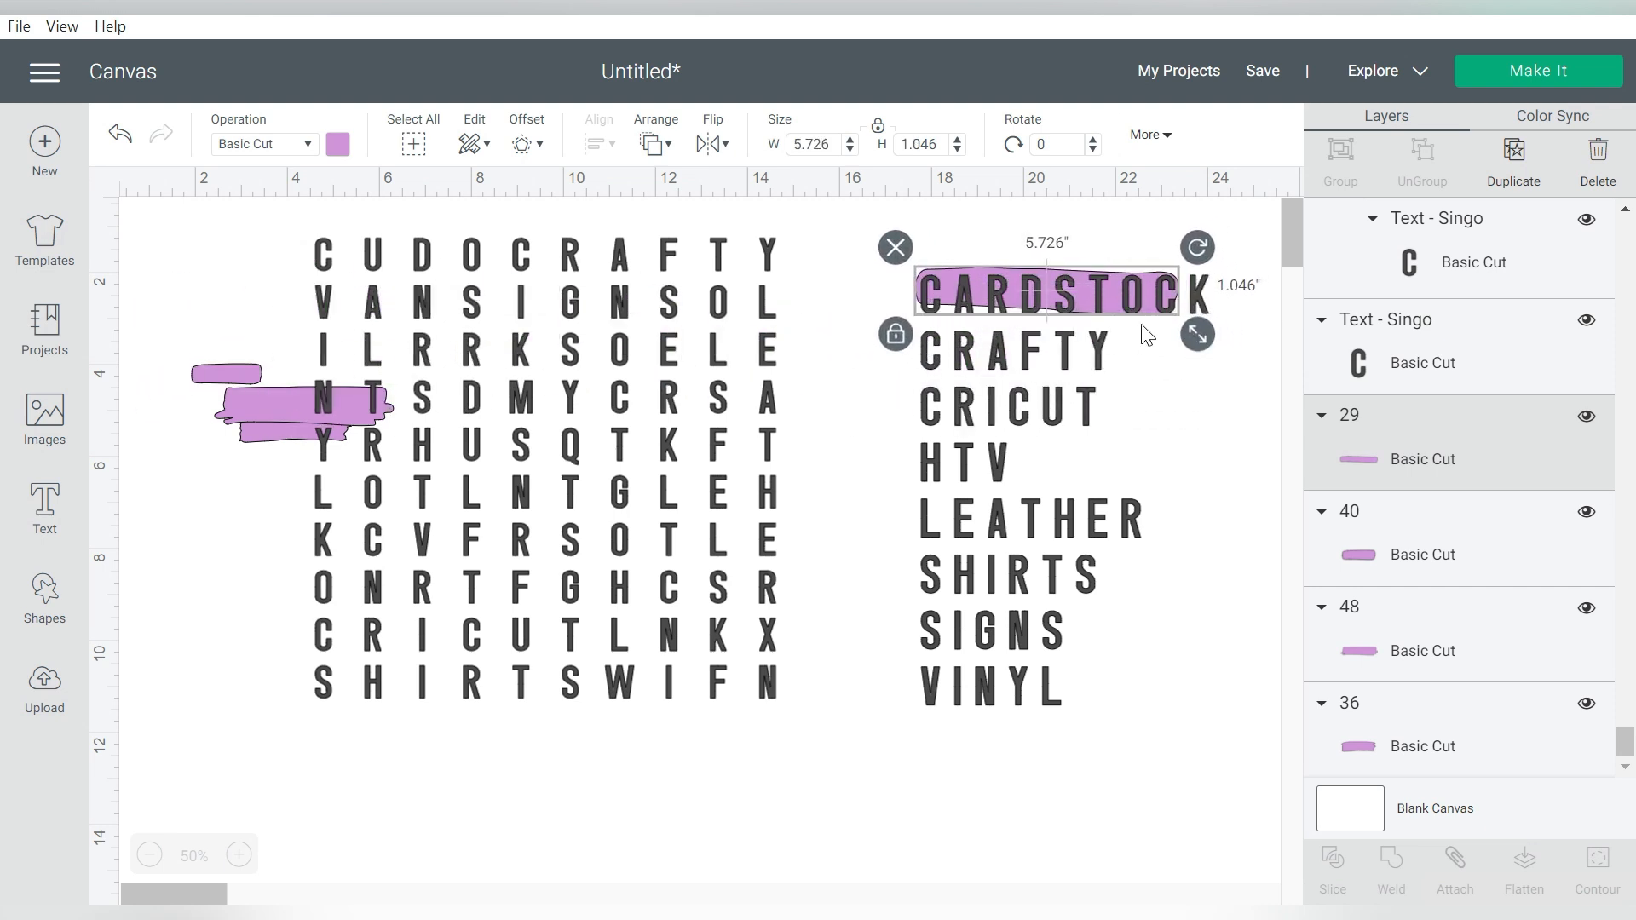
left_click(896, 334)
left_click_drag(1194, 335, 1228, 337)
Move the word list below stroke 29 and try narrowing the stroke to about 6.36 inches.
left_click_drag(1033, 366, 1054, 515)
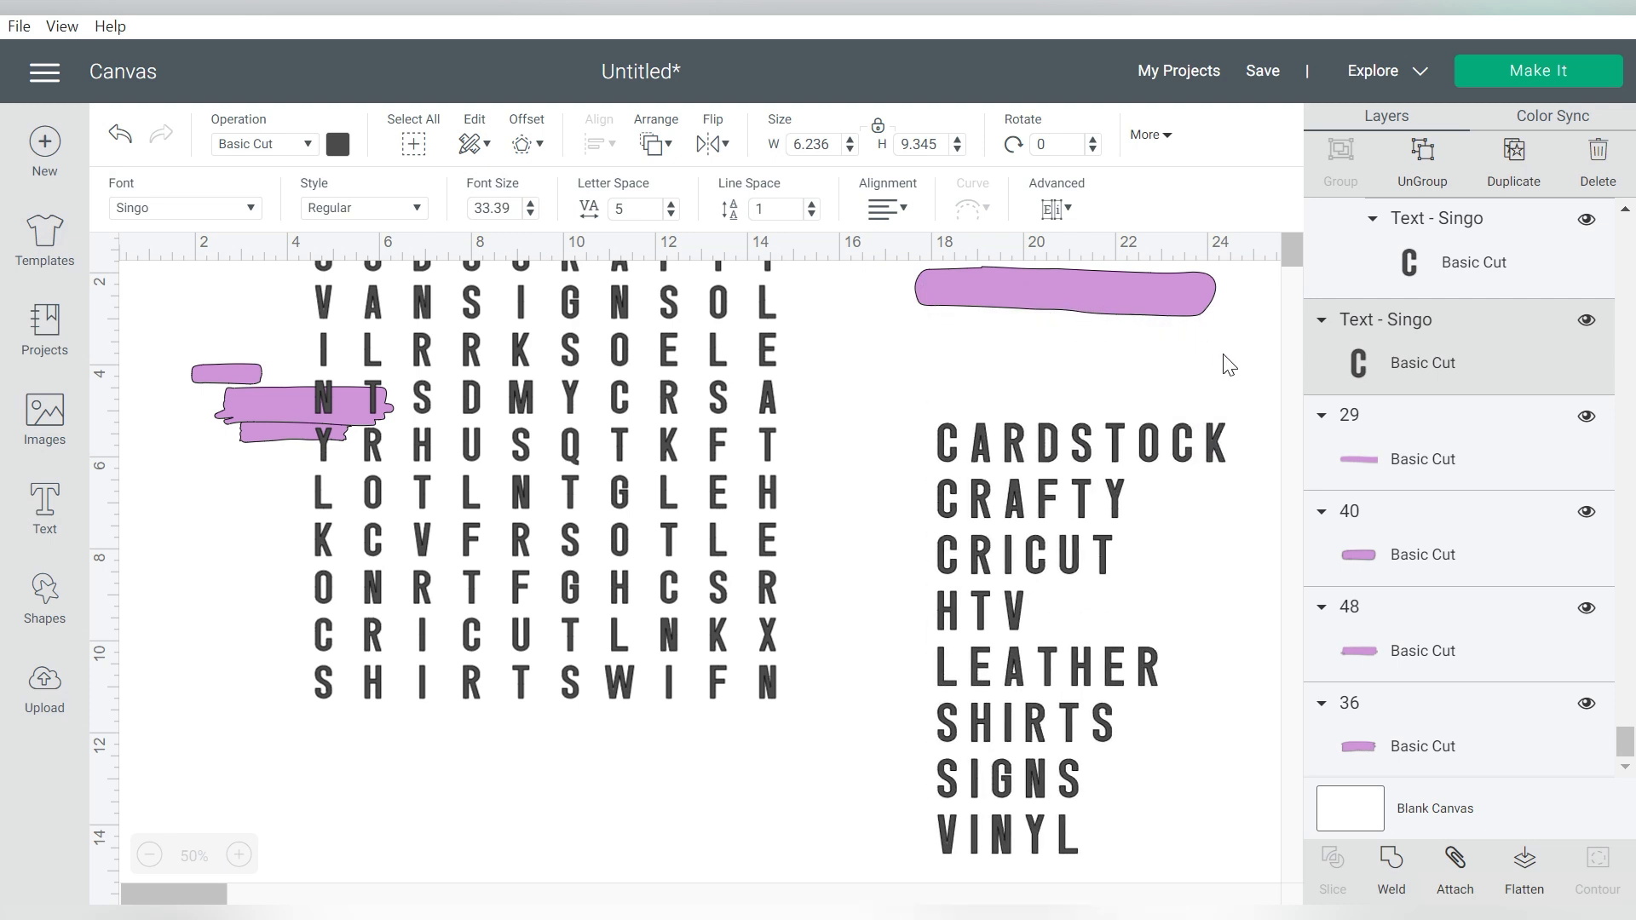
left_click(1126, 299)
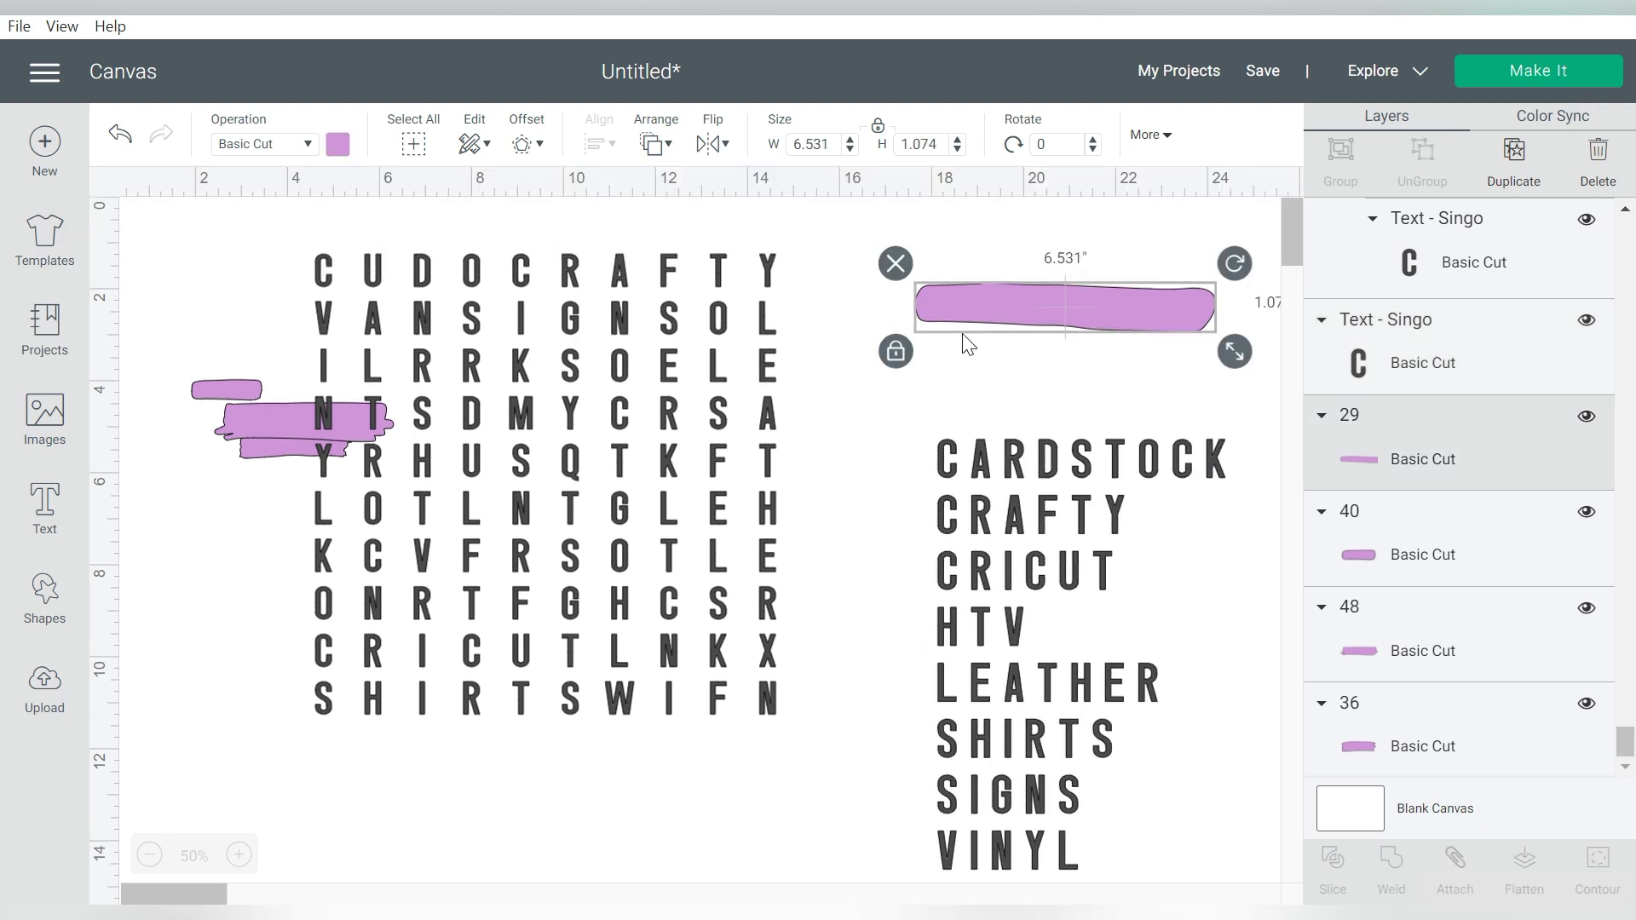
mouse_move(1110, 319)
left_mouse_down()
mouse_move(892, 294)
mouse_move(748, 246)
left_mouse_up()
left_click_drag(866, 237, 1220, 360)
mouse_move(1253, 413)
left_mouse_down()
mouse_move(1278, 405)
mouse_move(1237, 401)
left_mouse_up()
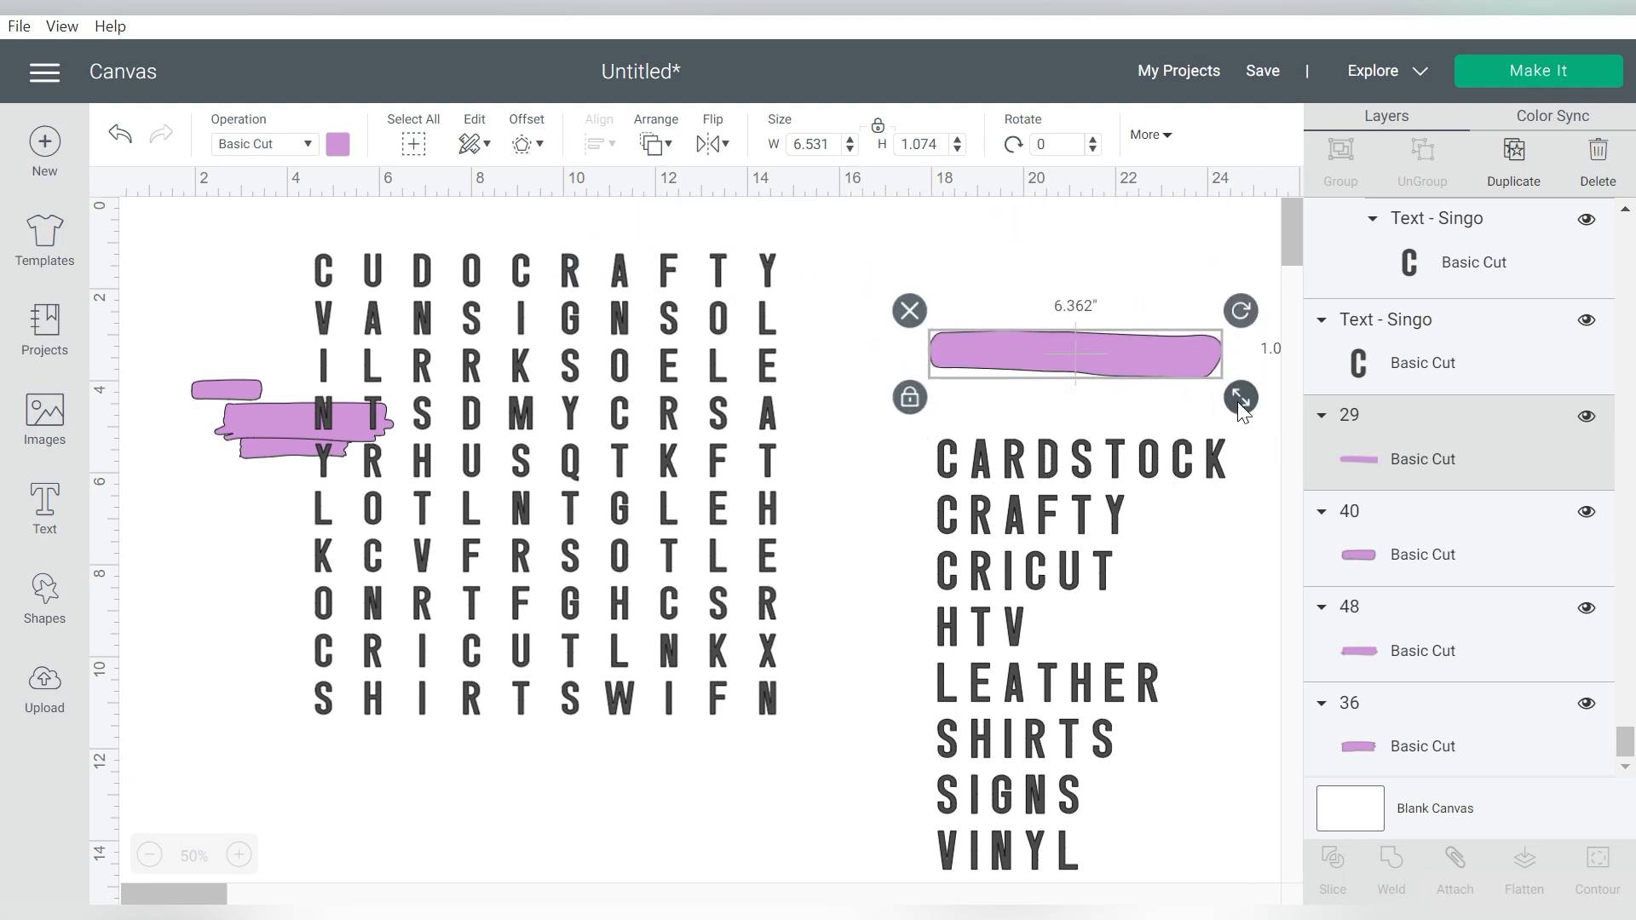
left_click(127, 141)
Rotate stroke 29 to about 48 degrees and stretch it diagonally across the letter grid.
left_click(1146, 353)
mouse_move(1248, 310)
left_mouse_down()
mouse_move(1252, 380)
mouse_move(1210, 466)
left_mouse_up()
mouse_move(1127, 406)
left_mouse_down()
mouse_move(411, 393)
mouse_move(449, 428)
left_mouse_up()
mouse_move(532, 488)
left_mouse_down()
mouse_move(570, 447)
mouse_move(720, 651)
left_mouse_up()
Try moving the letter grid down and rotating stroke 29 flatter, and undo both changes.
left_click(264, 275)
left_click_drag(663, 368, 612, 756)
left_click(565, 489)
left_click_drag(722, 226, 504, 70)
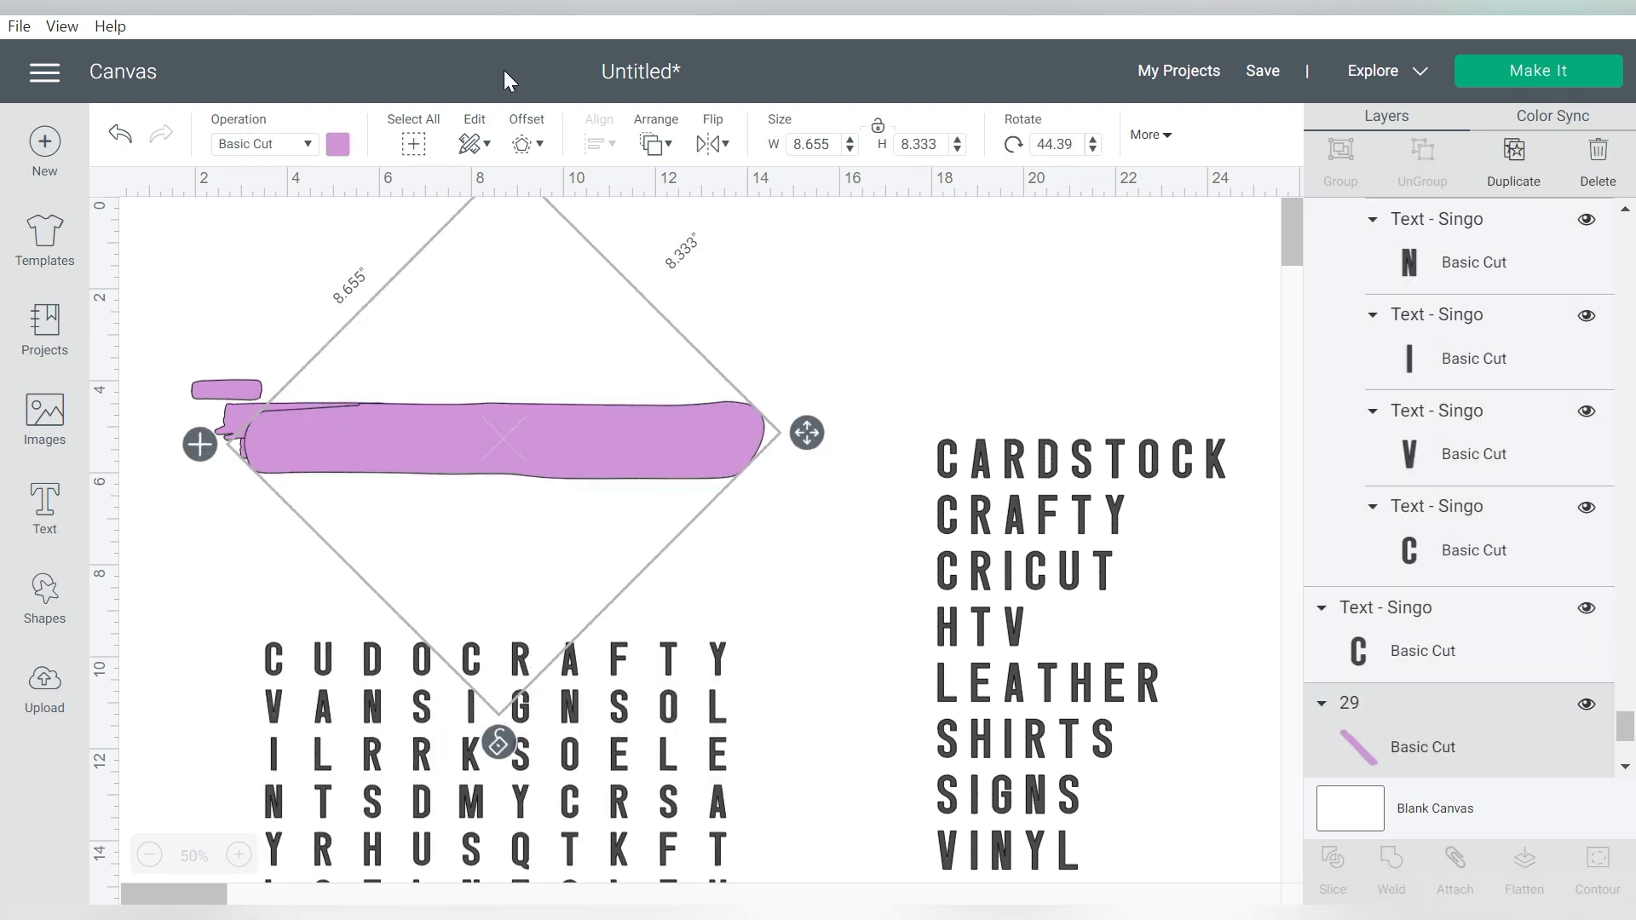
key("ctrl+z")
key("ctrl+z")
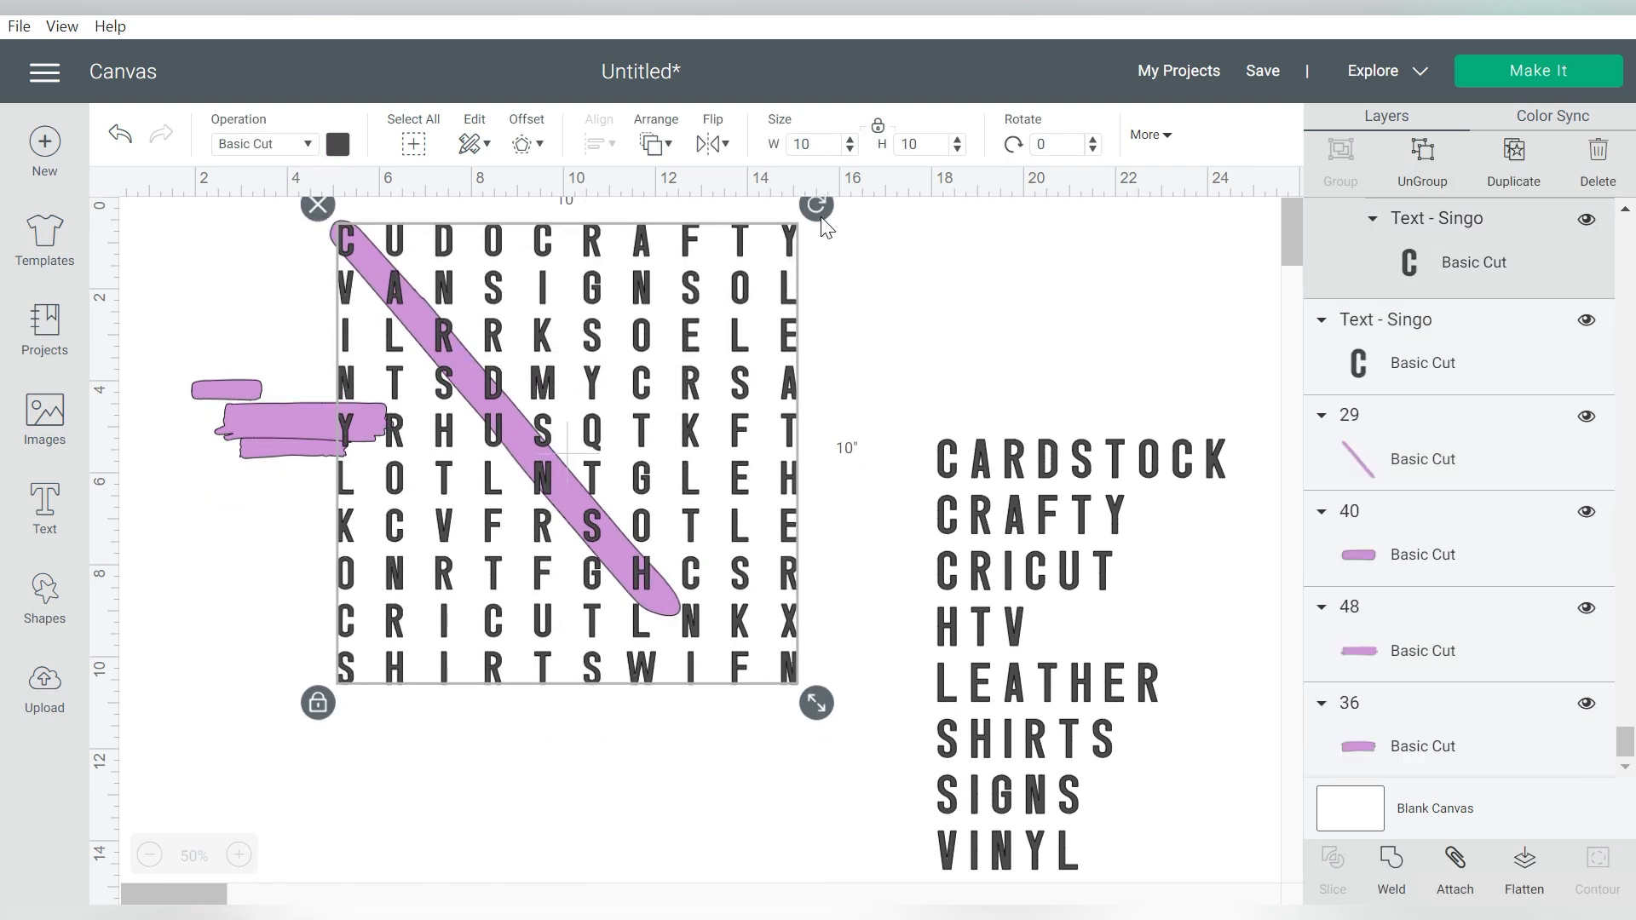
Send the letter grid to the back and move it and the diagonal stroke down so the stroke starts at the first C.
left_click(661, 145)
left_click(750, 180)
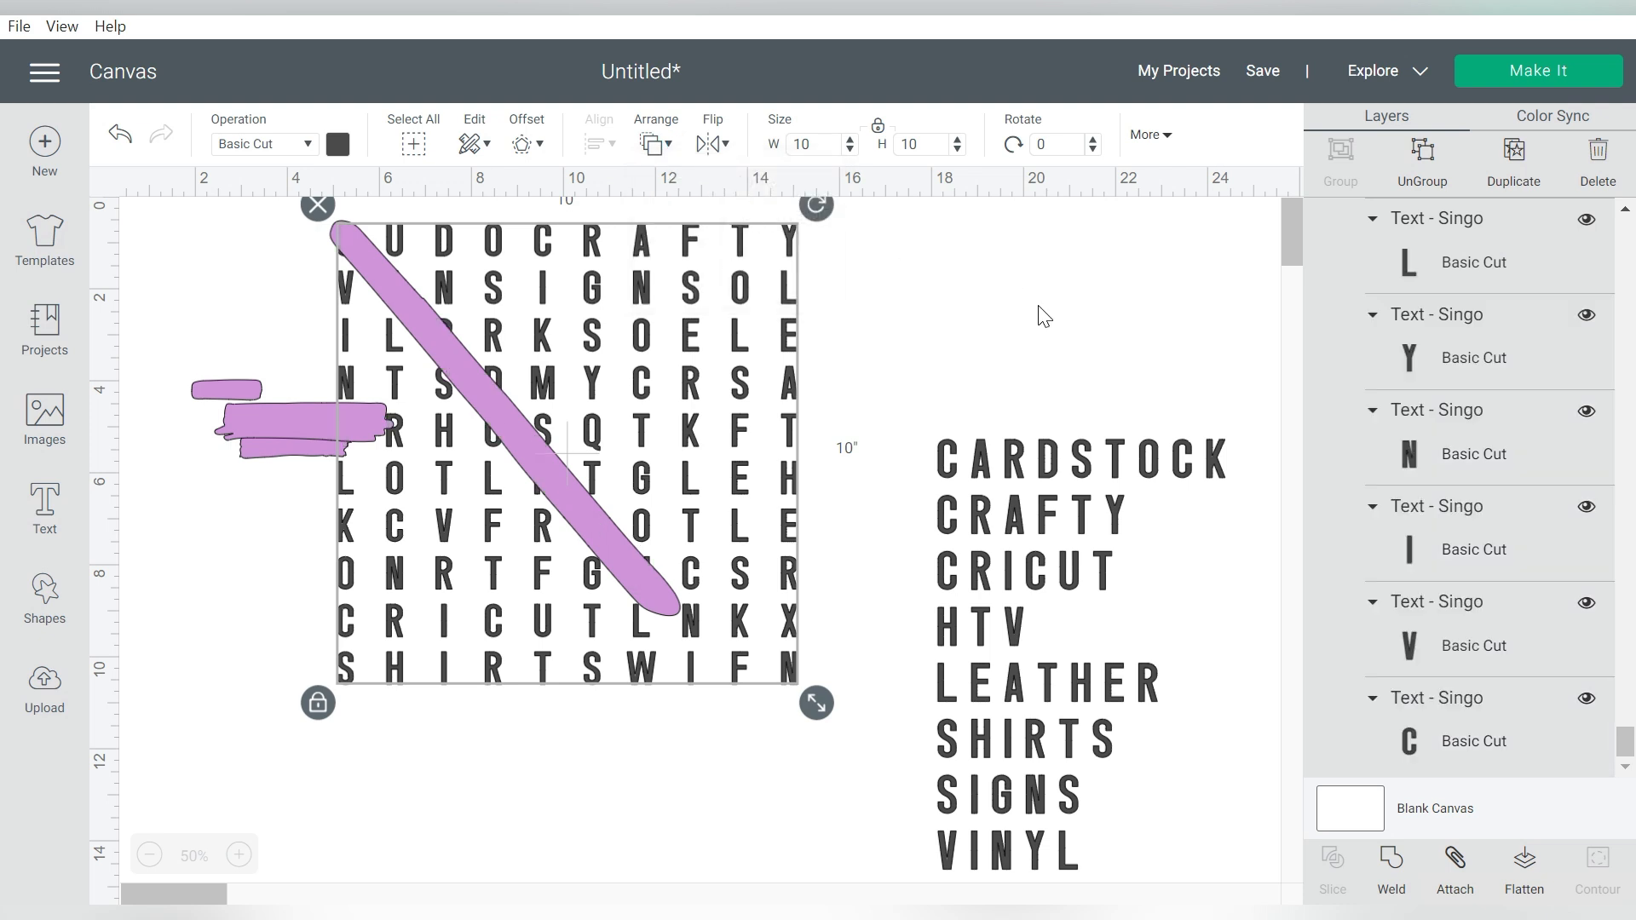
left_click(1043, 315)
left_click_drag(740, 255, 746, 302)
left_click(351, 236)
left_click_drag(366, 248, 371, 299)
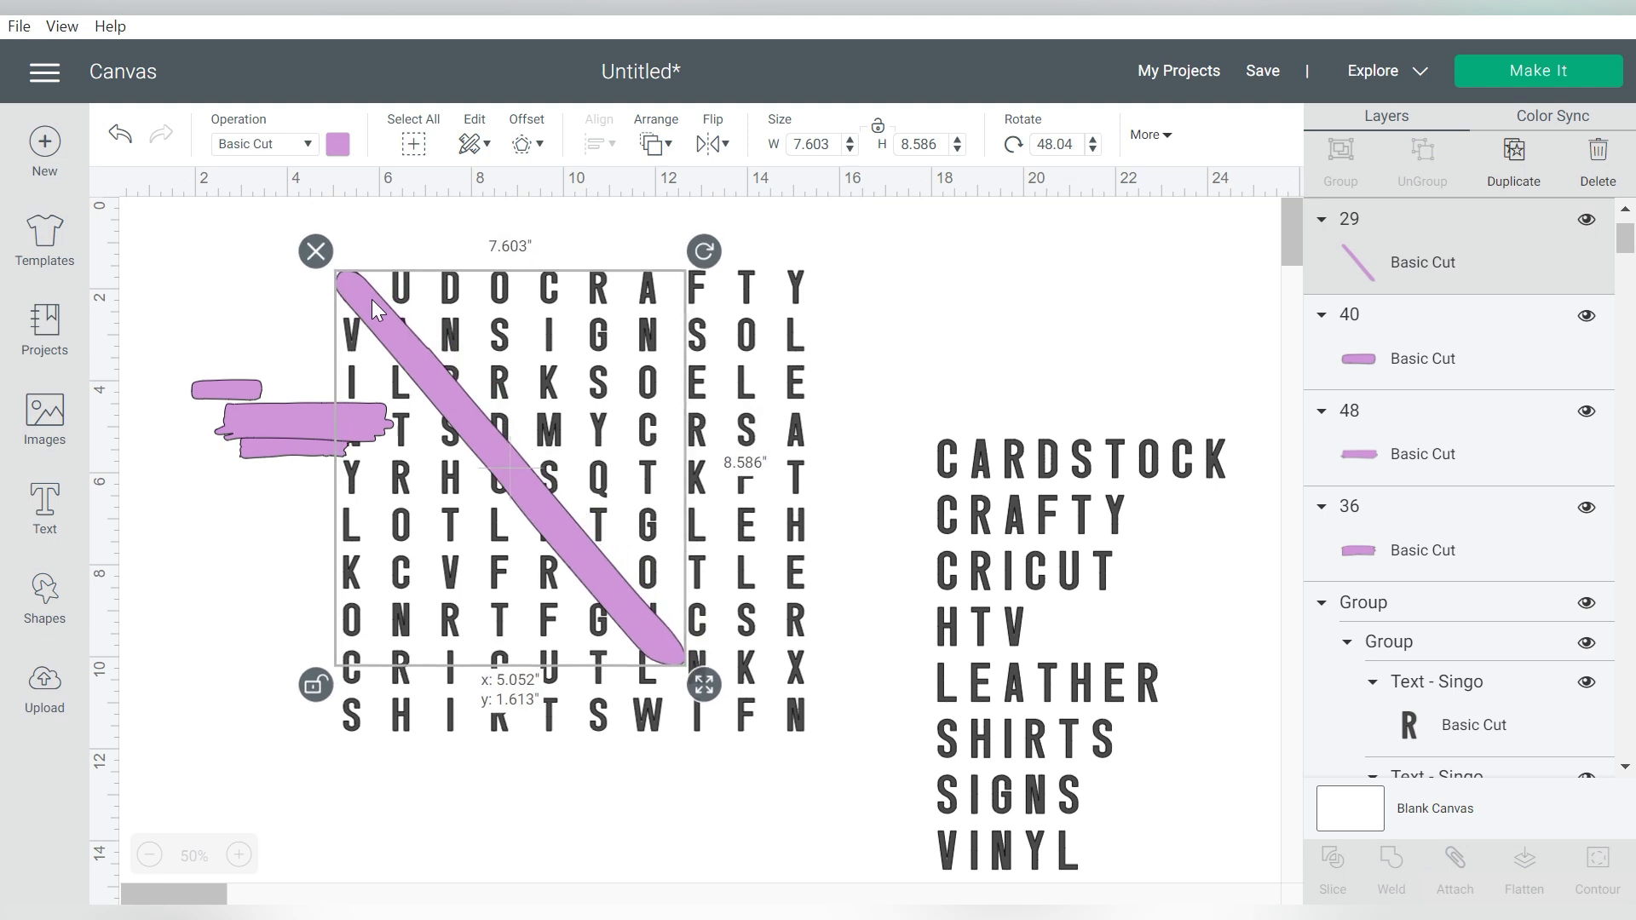
Rotate the diagonal stroke to about 43.3 degrees and stretch it along CARDSTOCK to about 9.53 by 9.11 inches overall.
left_click_drag(704, 247, 720, 187)
left_click_drag(466, 437, 478, 419)
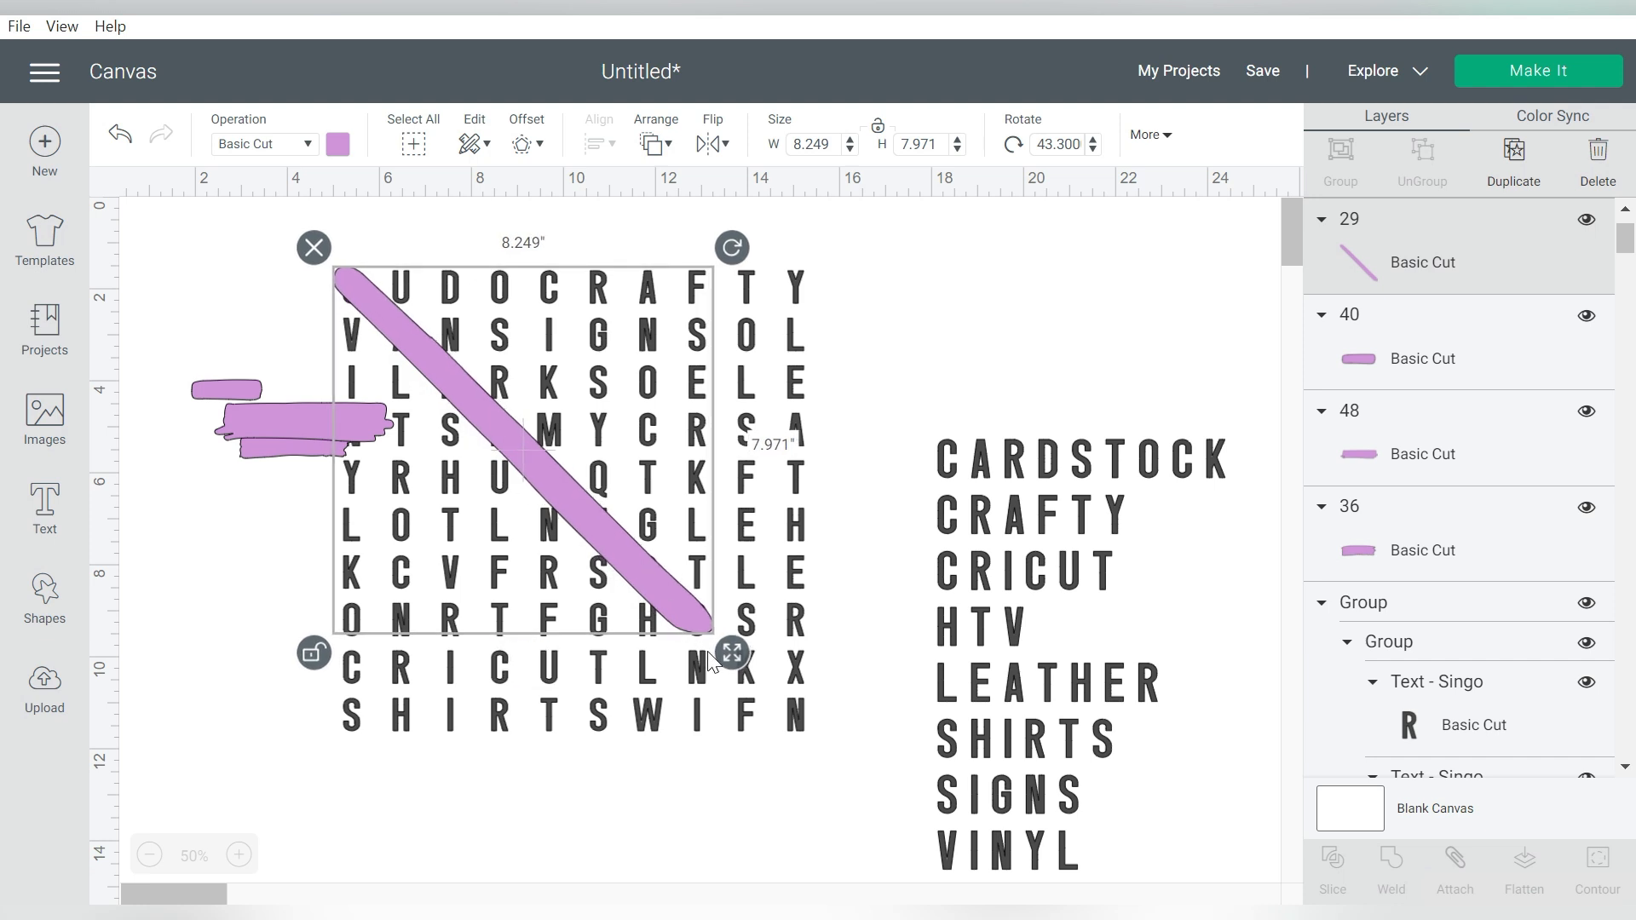
left_click_drag(727, 660, 786, 712)
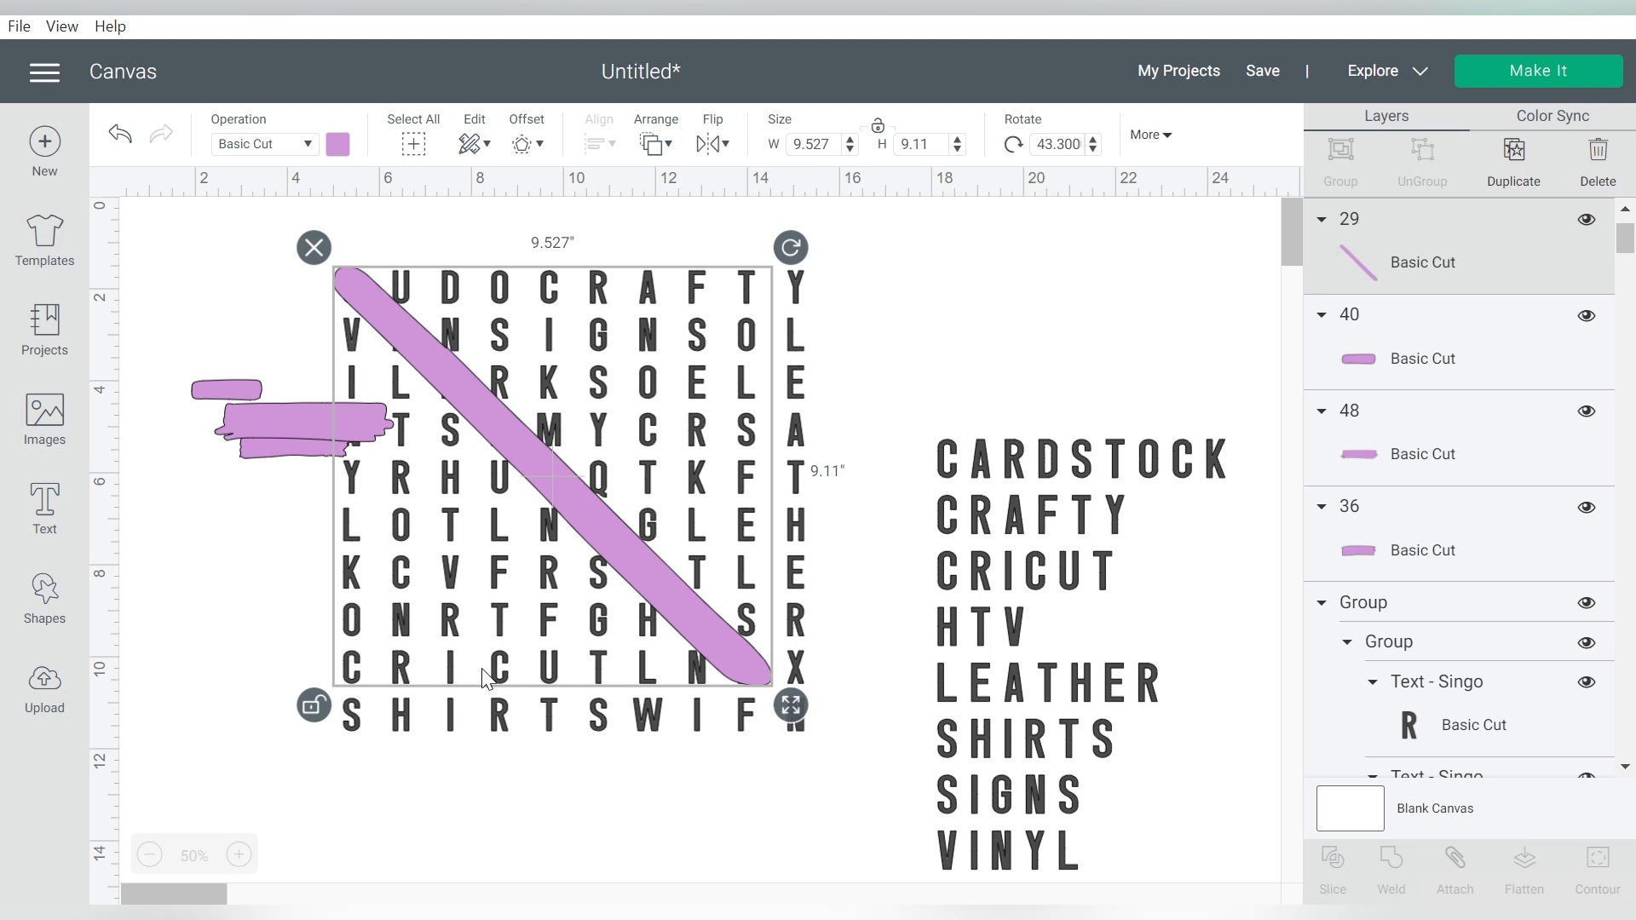
Lock the diagonal stroke's proportions and send it behind the letter grid.
left_click(313, 708)
left_click(655, 144)
left_click(686, 180)
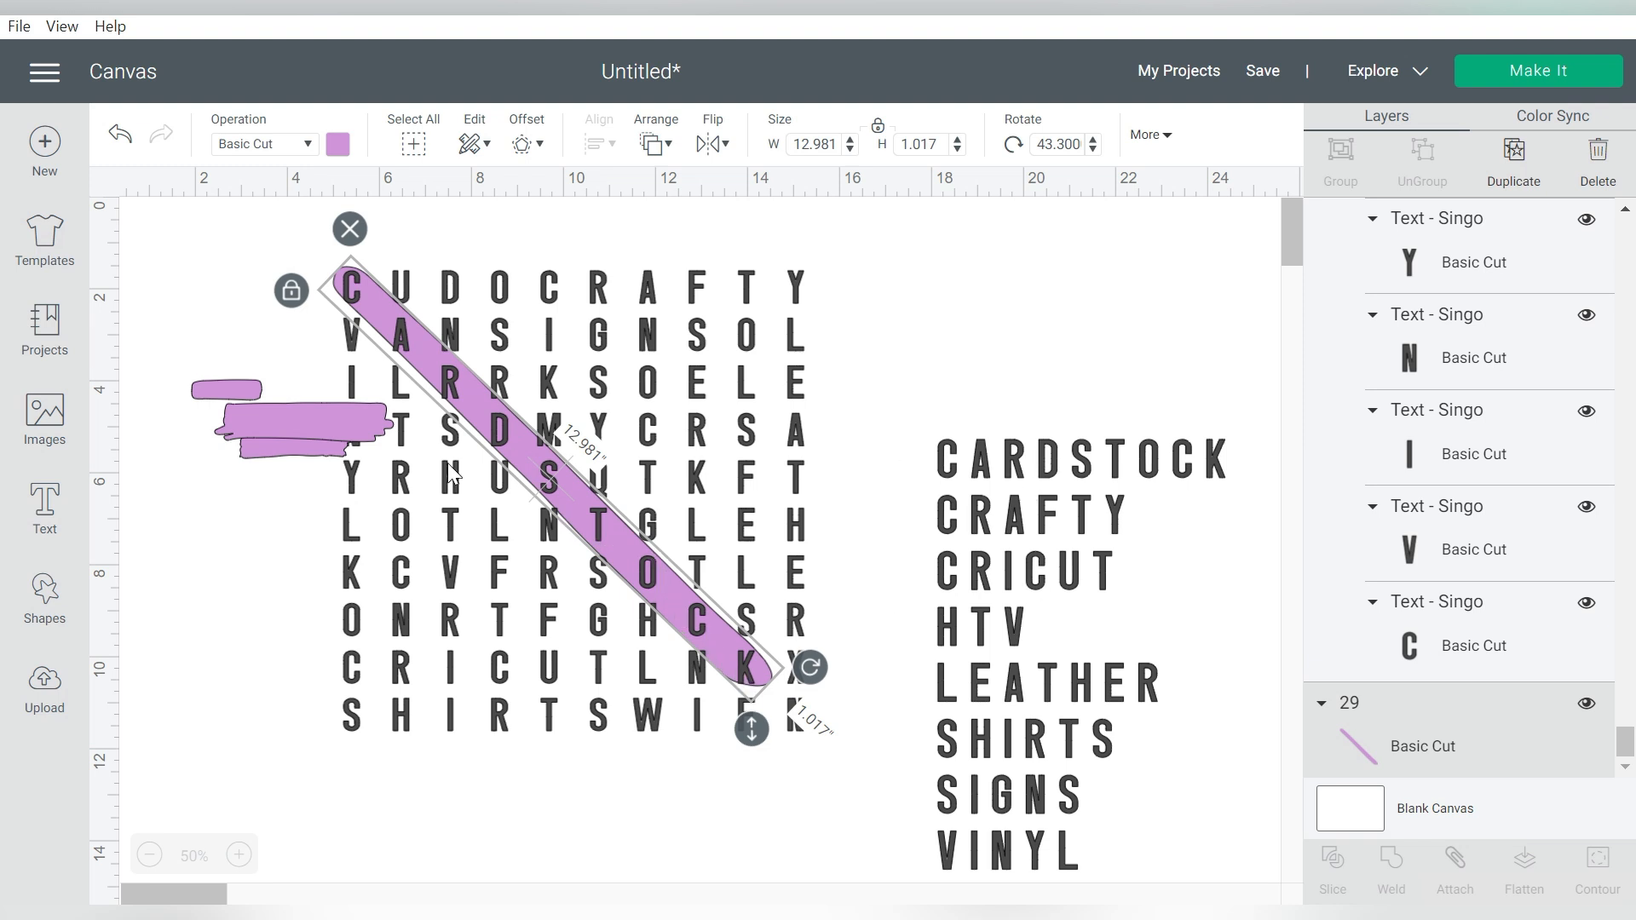
Shift the word list aside, place stroke 40 over CRAFTY in the grid's first row and stretch it to about 6.16 by 0.91 inches.
left_click(231, 387)
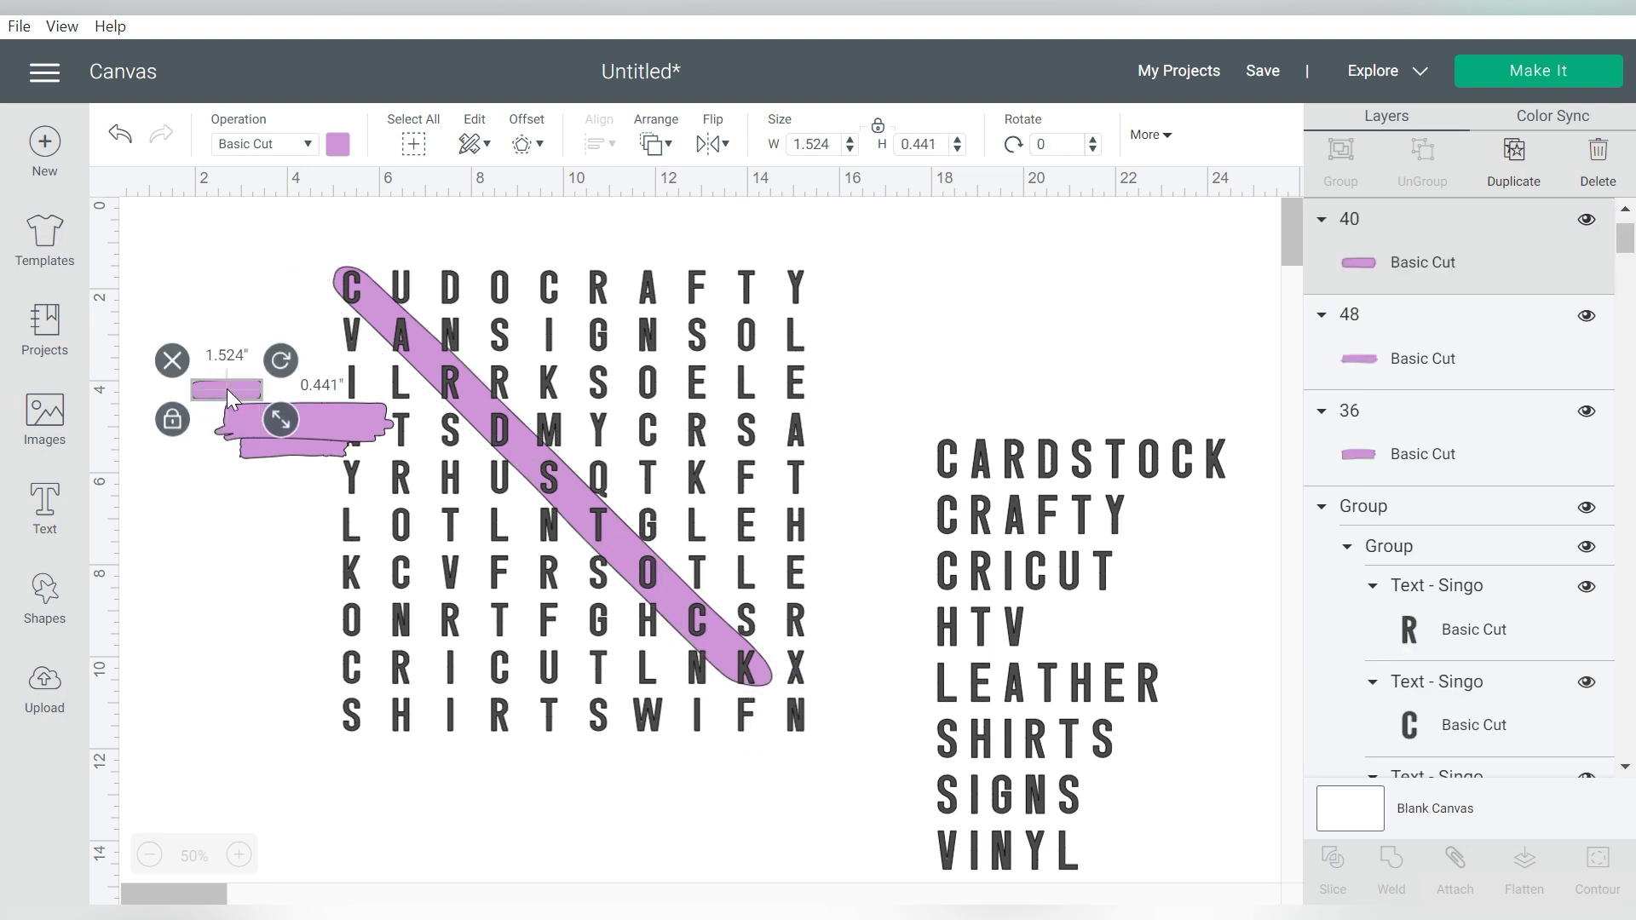
left_click_drag(227, 388, 1063, 264)
left_click_drag(1133, 307, 1163, 558)
left_click(1138, 523)
left_click_drag(1125, 463, 1353, 563)
left_click_drag(1098, 516, 705, 289)
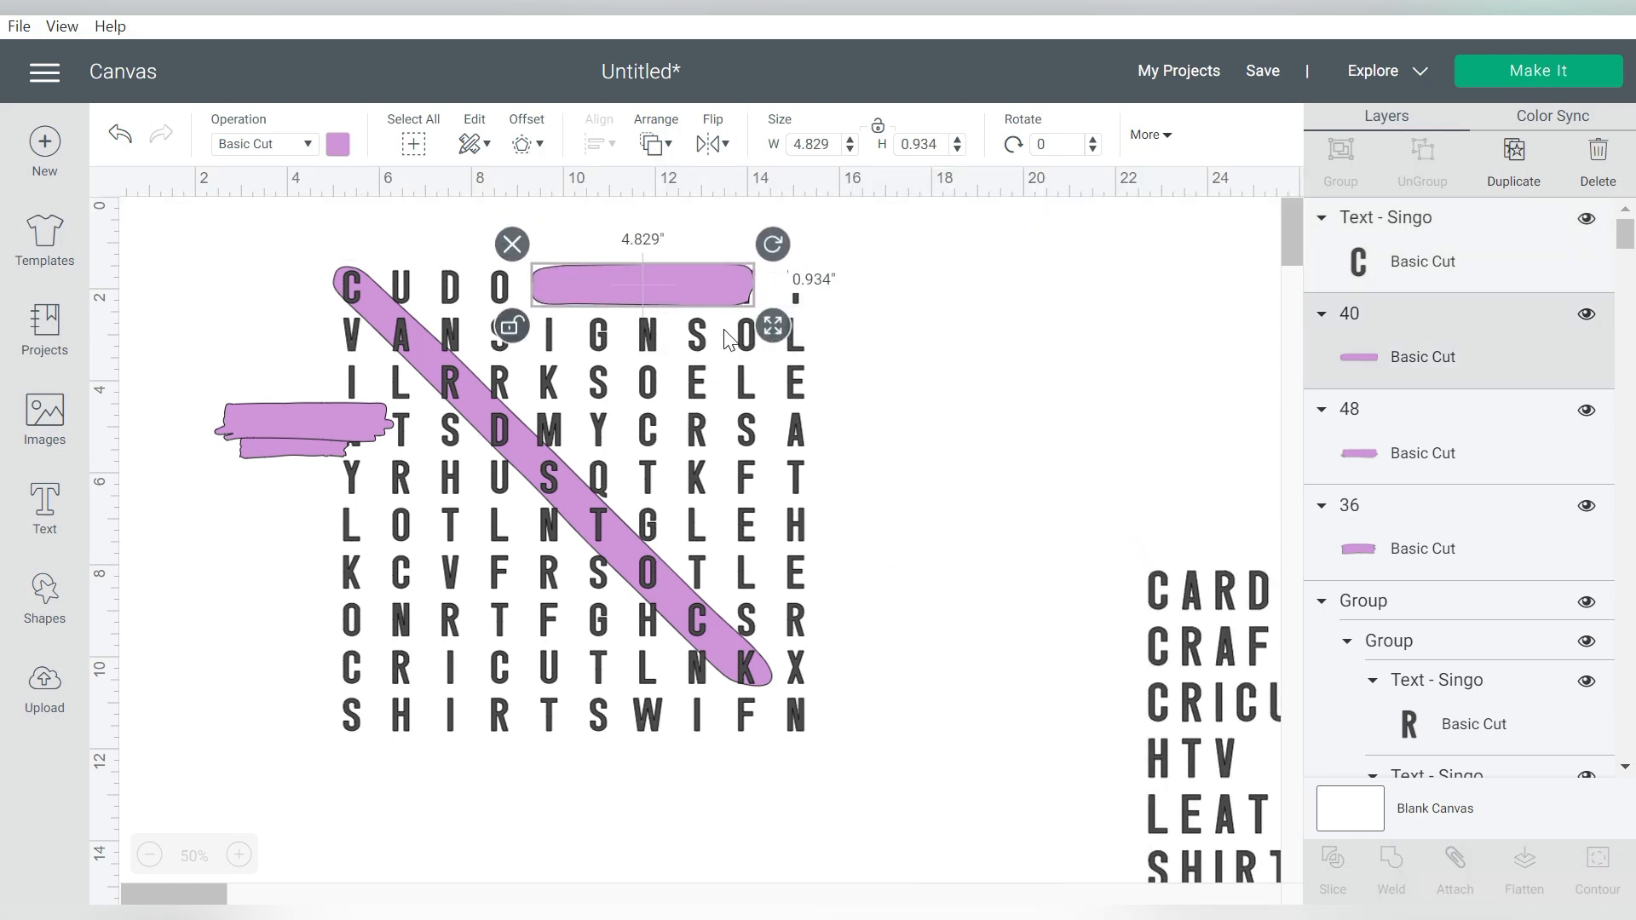
left_click_drag(775, 329, 841, 336)
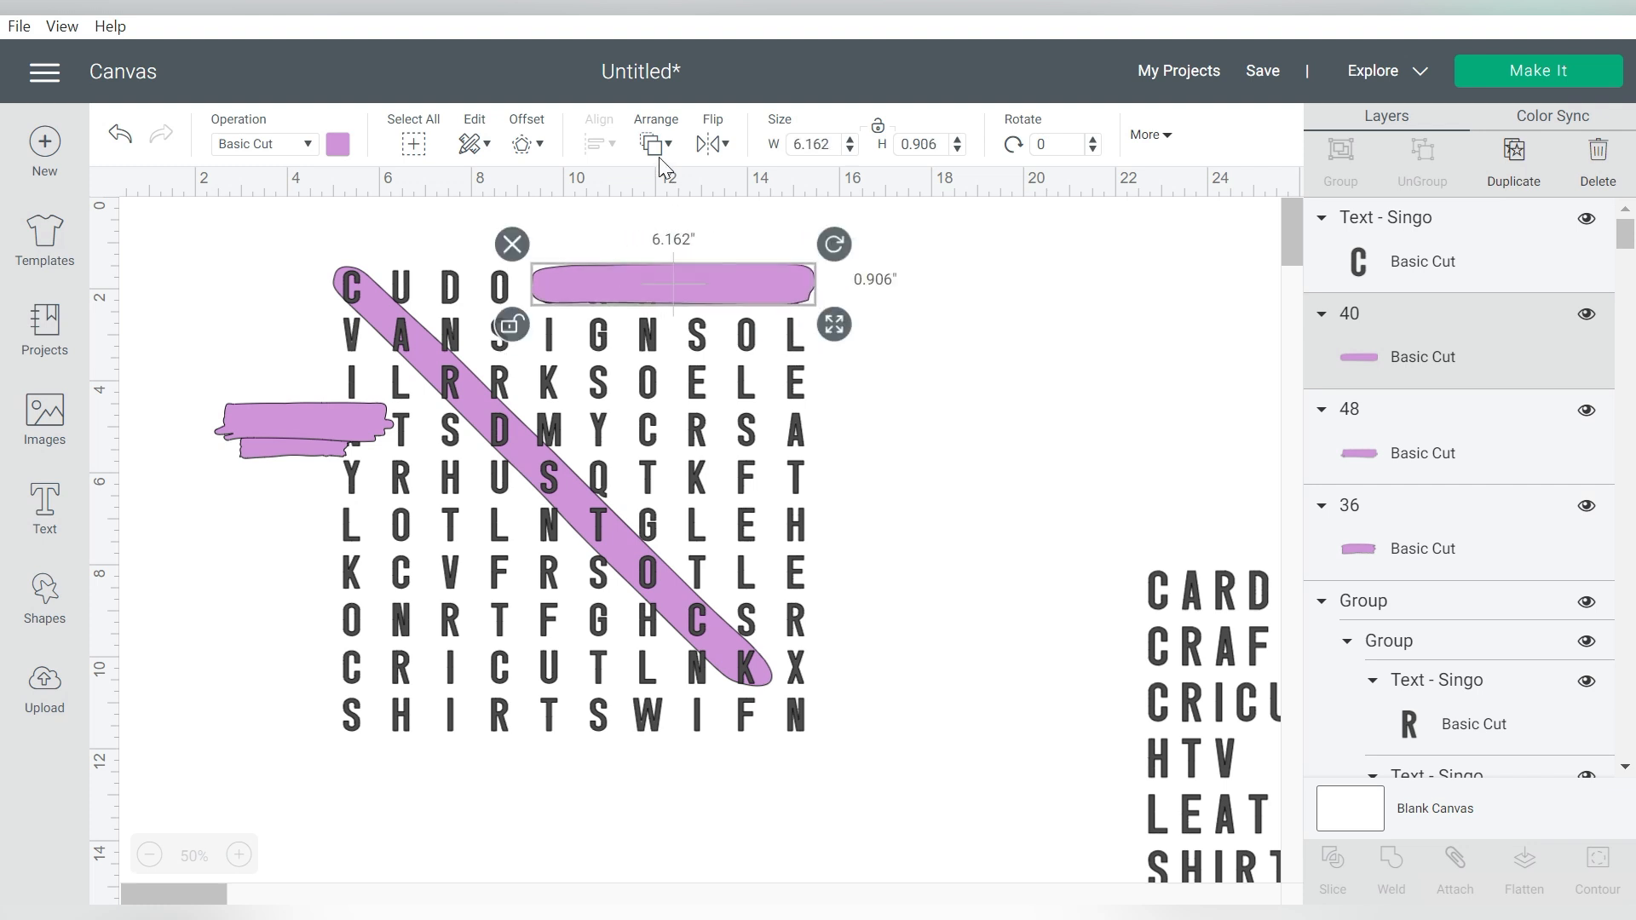
Send the CRAFTY stroke to the back and move the word list closer beside the letter grid.
left_click(656, 143)
left_click(694, 181)
left_click(999, 430)
left_click_drag(1272, 665, 1082, 411)
Move stroke 48 onto CRICUT in the grid's ninth row and adjust its width to cover the word.
left_click_drag(250, 413, 365, 656)
left_click(308, 705)
left_click_drag(526, 705, 961, 719)
left_click(307, 706)
Duplicate the CRICUT stroke and send the original behind the letters.
left_click(1513, 162)
left_click(545, 667)
left_click(656, 144)
left_click(694, 180)
Rotate the duplicated stroke to about 269.5 degrees and fit it over LEATHER in the last column, about 0.78 by 8.08 inches.
left_click_drag(1045, 673, 811, 494)
left_click_drag(854, 818, 826, 515)
left_click(789, 625)
left_click_drag(867, 625, 862, 692)
left_click_drag(823, 545, 793, 543)
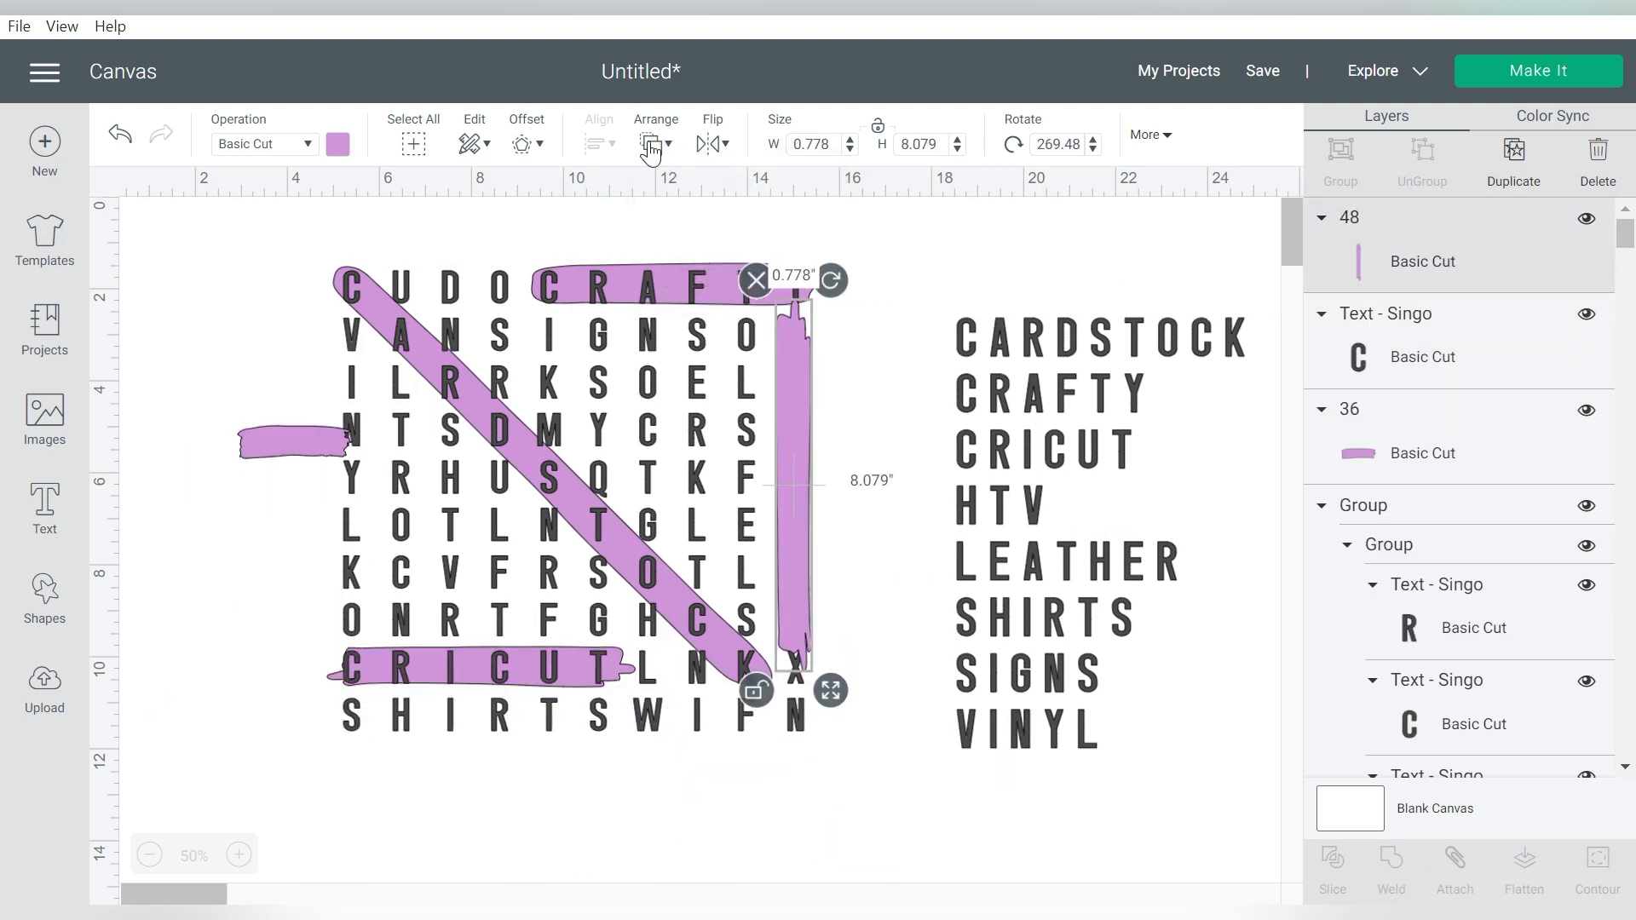
Send the LEATHER stroke to the back, and rotate stroke 36 to about 90.3 degrees over VINYL in the first column.
left_click(651, 144)
left_click(694, 181)
left_click(255, 447)
left_click_drag(372, 406, 342, 477)
left_click(255, 366)
left_click_drag(375, 521, 343, 539)
Duplicate the VINYL stroke, set the copy aside, and send the original behind the letters.
left_click(1513, 162)
left_click_drag(367, 477, 180, 475)
left_click(349, 477)
left_click(656, 143)
left_click(695, 181)
left_click(893, 252)
left_click(187, 464)
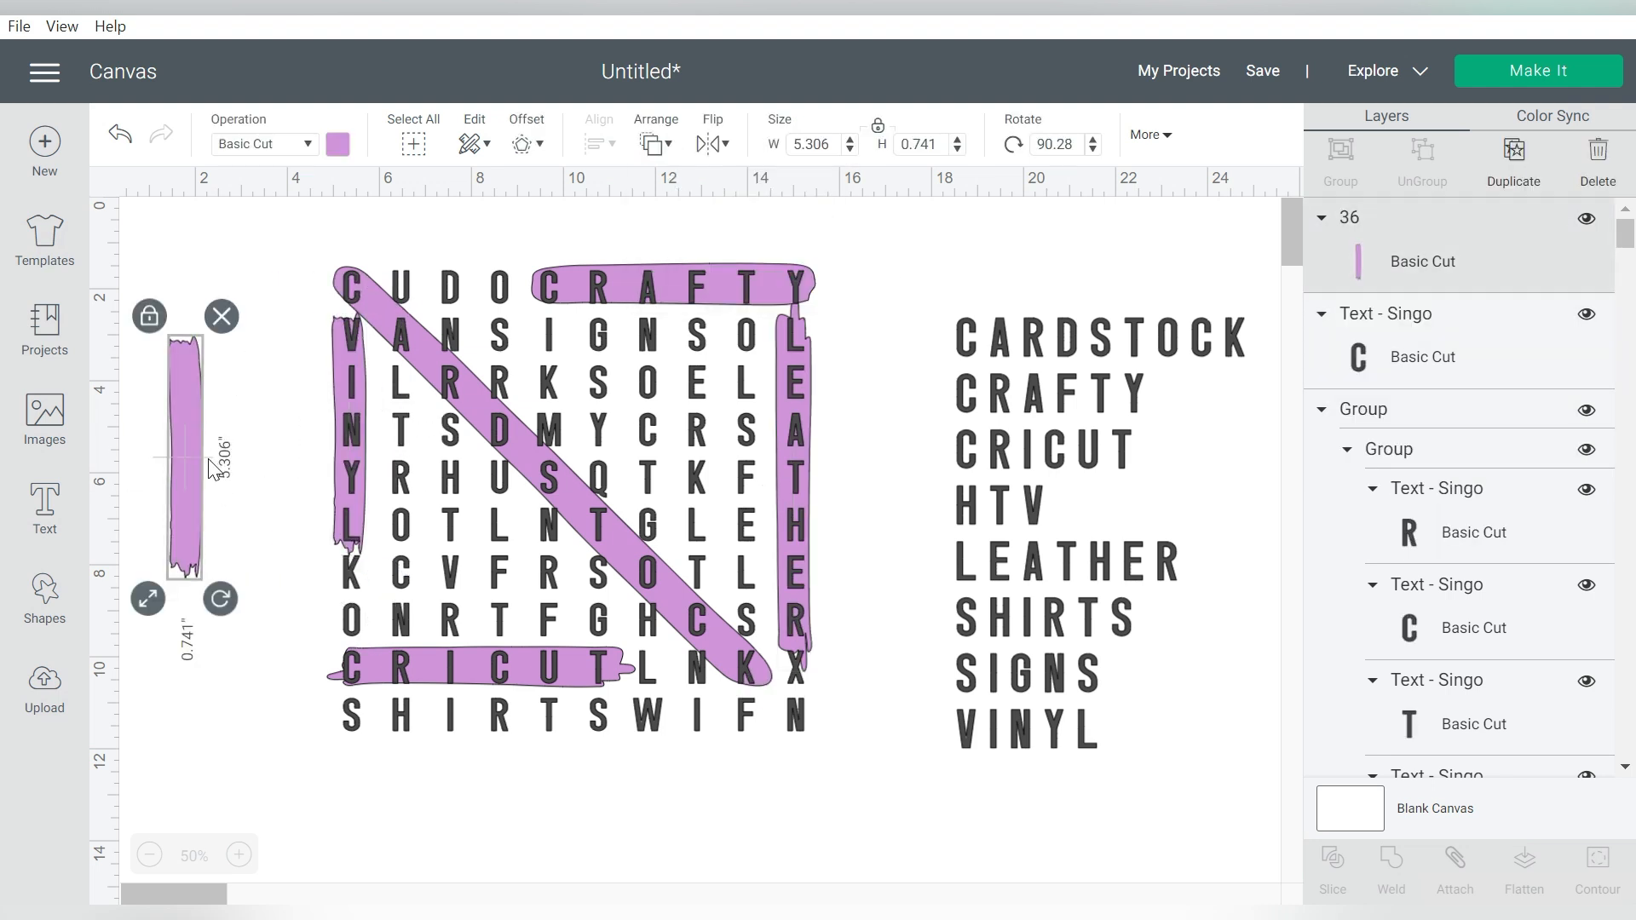
Turn the copied stroke horizontal, fit it over SIGNS in the second row, and send it to the back.
left_click_drag(220, 599, 325, 429)
left_click_drag(239, 458, 657, 335)
left_click(463, 369)
left_click_drag(744, 369, 734, 382)
left_click(656, 144)
left_click(681, 180)
left_click(891, 256)
Duplicate the diagonal CARDSTOCK stroke and rotate the copy to about 89.7 degrees near HTV in the third column.
left_click_drag(1624, 228, 1539, 750)
left_click(1414, 541)
left_click(1410, 639)
left_click(1410, 255)
left_click(1513, 162)
left_click_drag(572, 490, 455, 549)
left_click_drag(693, 728, 445, 728)
Unlock the copy's proportions, fit it over HTV at about 0.86 by 3.06 inches, and send it to the back.
left_click(408, 859)
left_click_drag(493, 858, 484, 438)
left_click_drag(453, 373, 479, 590)
left_click_drag(511, 654, 512, 617)
left_click_drag(484, 511, 464, 512)
left_click(656, 144)
left_click(692, 180)
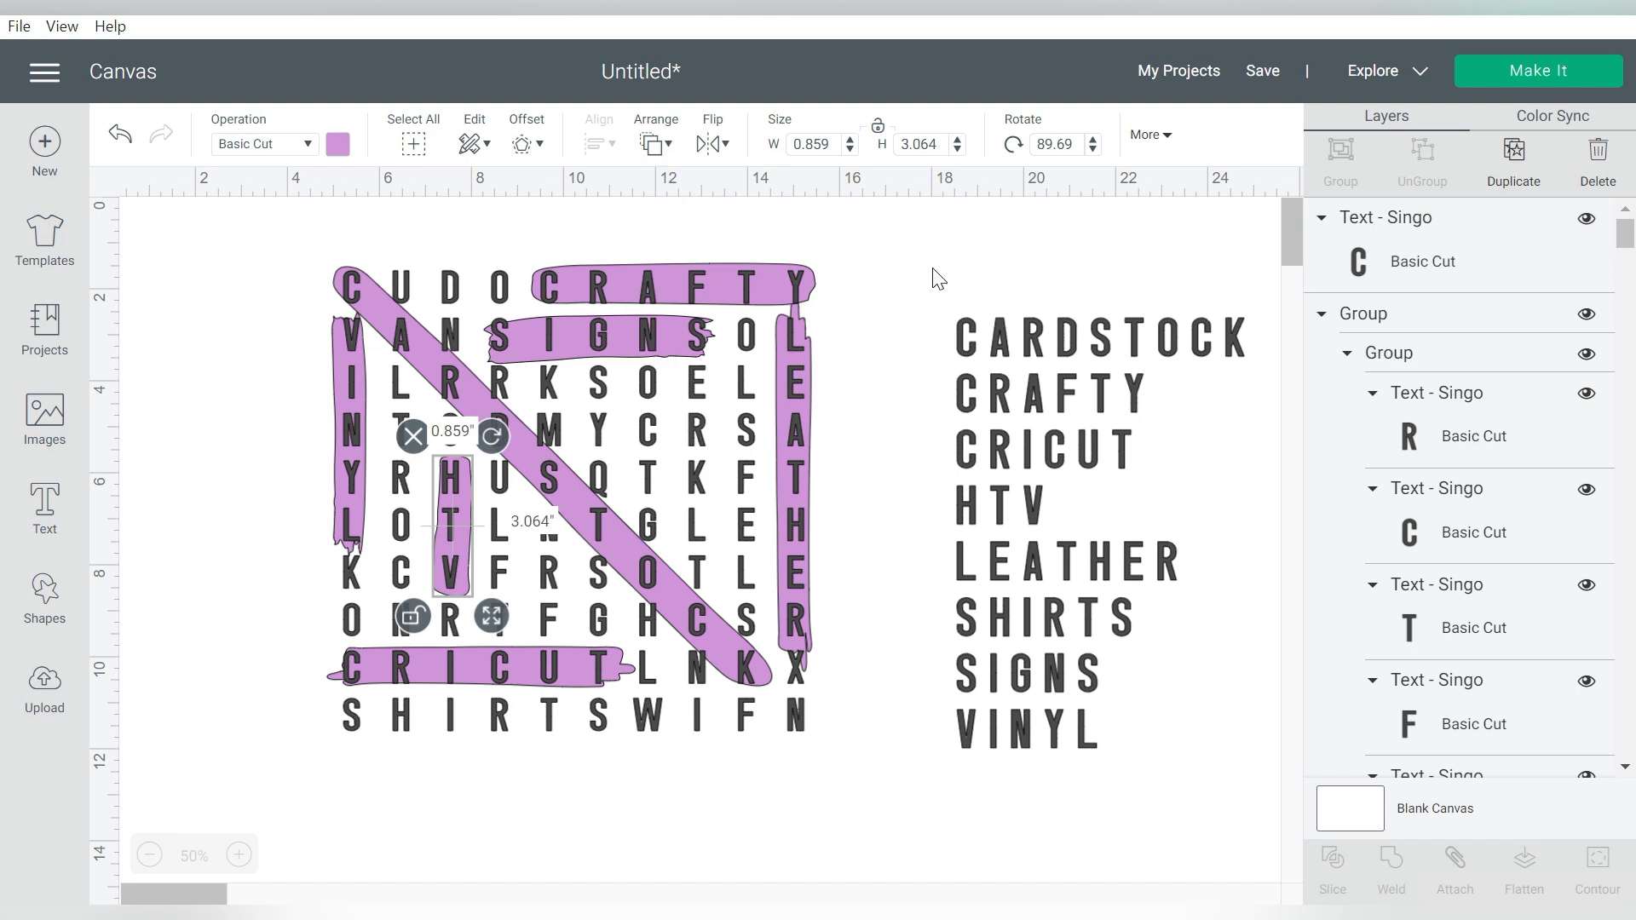
Duplicate the CRAFTY stroke, move the copy over SHIRTS in the last row, and send it to the back.
left_click_drag(1624, 233, 1625, 739)
left_click(1409, 379)
left_click(1513, 162)
left_click_drag(816, 326, 585, 718)
left_click(656, 144)
left_click(688, 183)
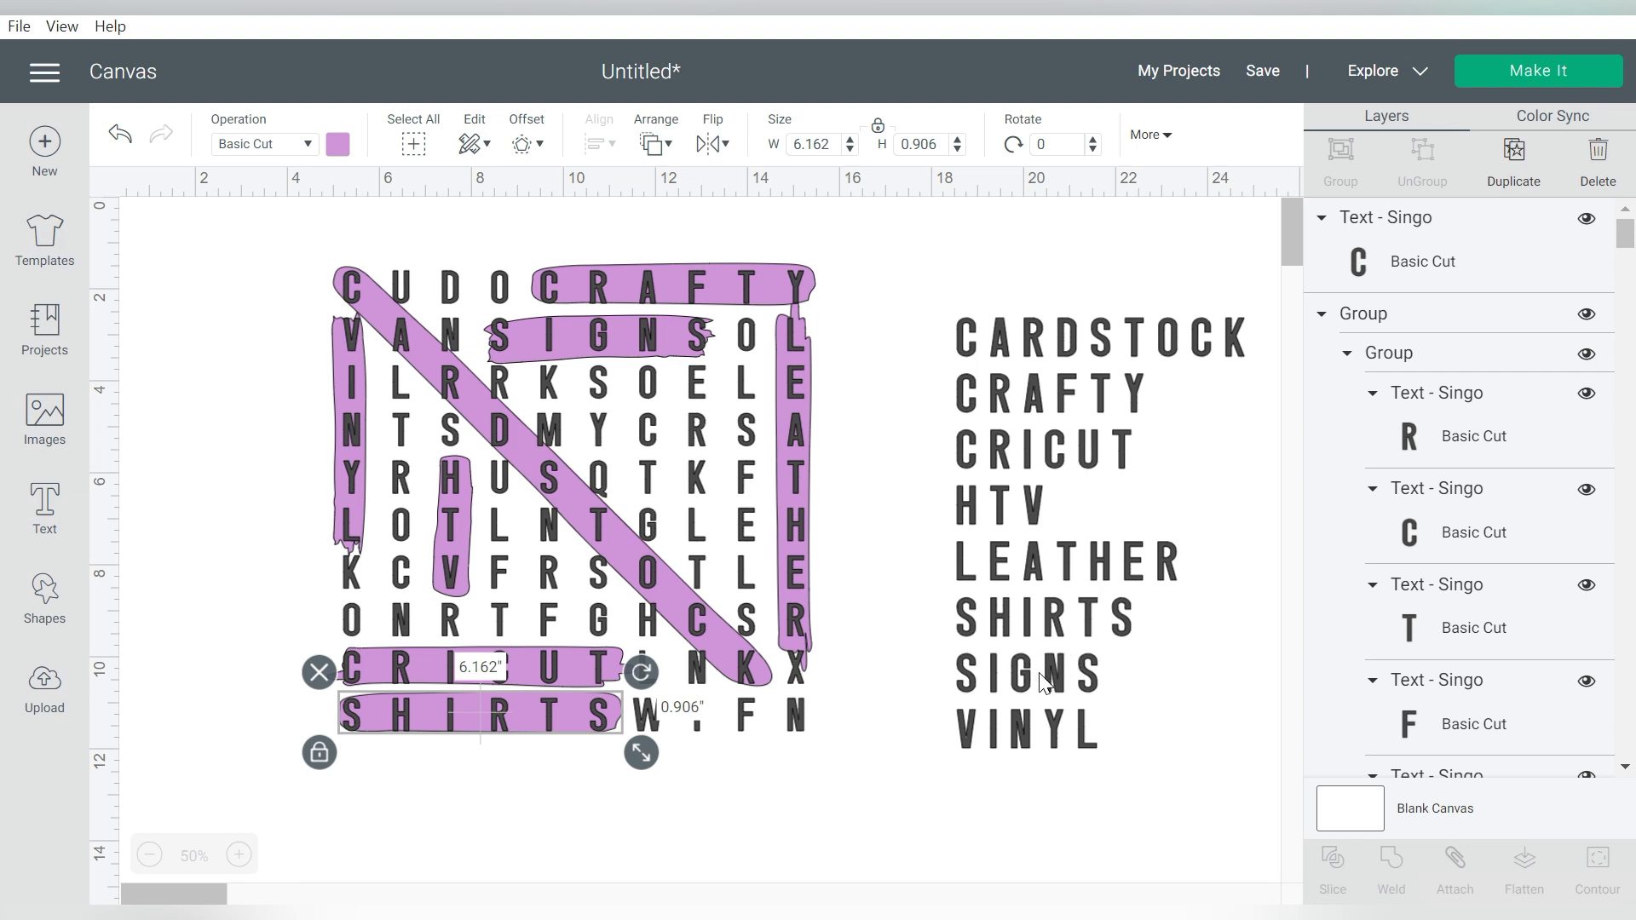
left_click(1020, 247)
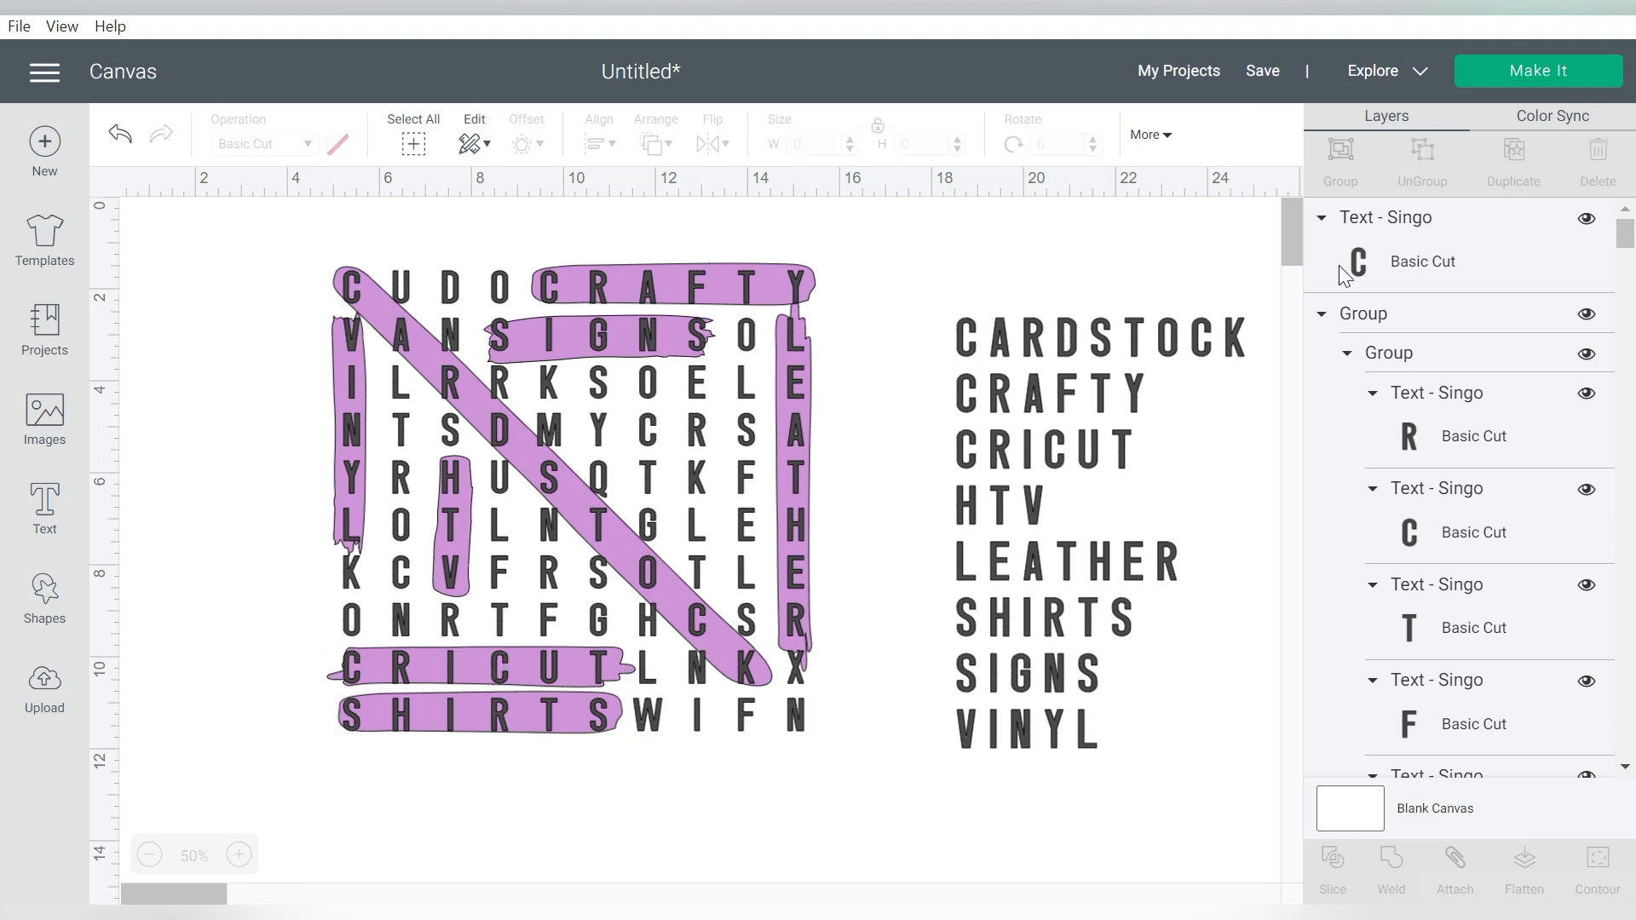
Move the word list close beside the letter grid, and shift the whole design lower on the canvas.
left_click_drag(1097, 347, 999, 298)
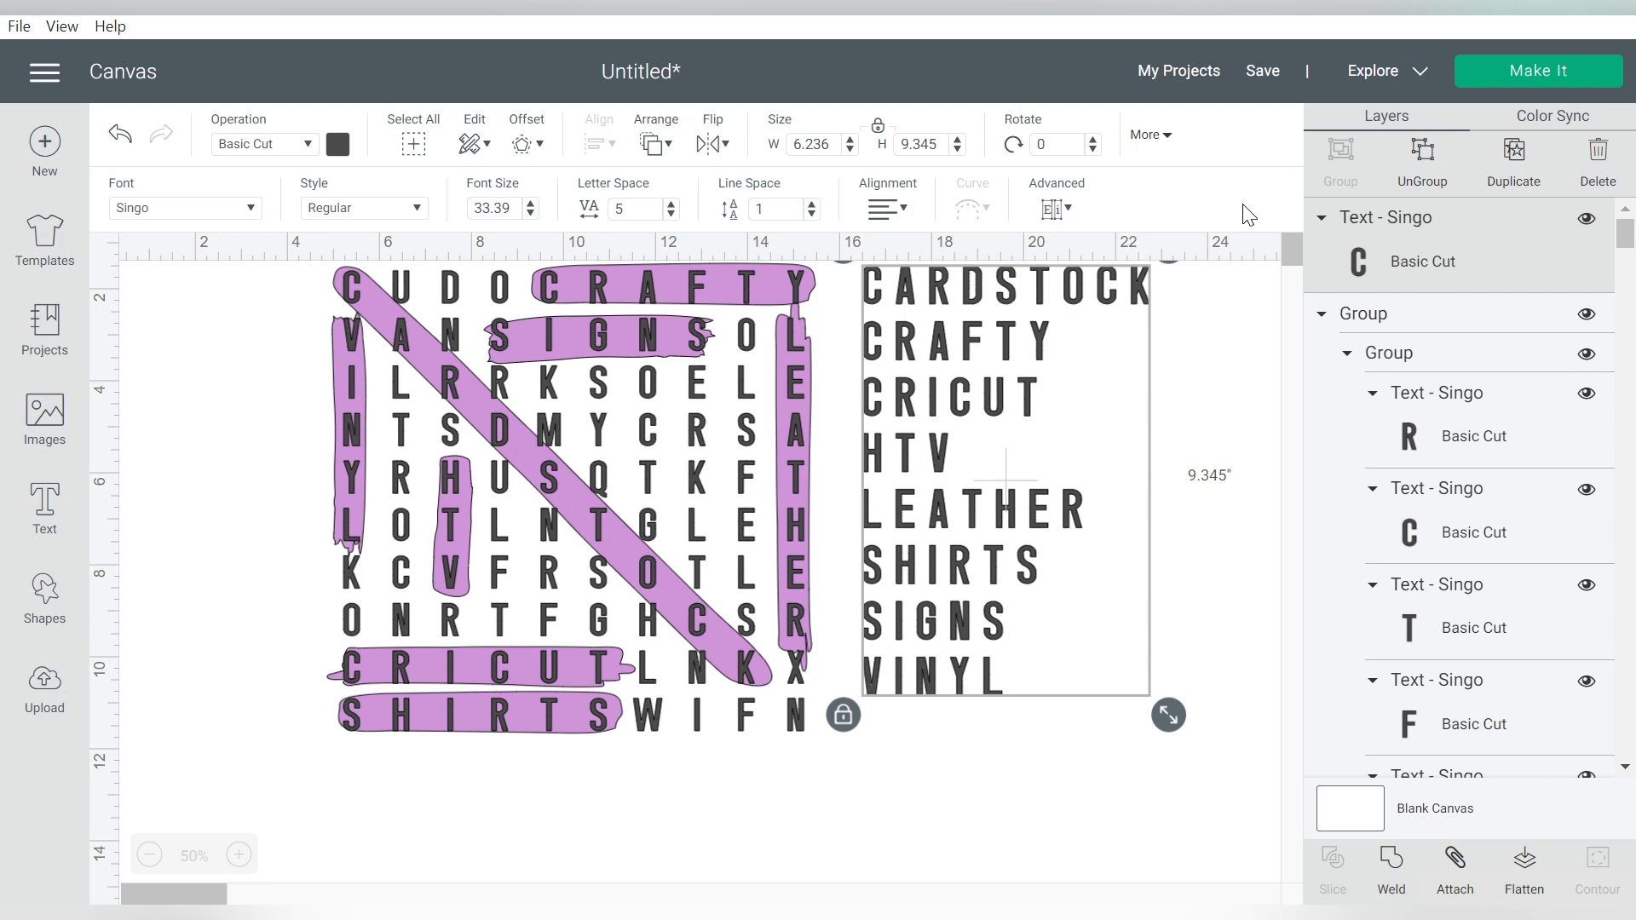
left_click_drag(1130, 811, 292, 248)
left_click_drag(897, 302, 869, 371)
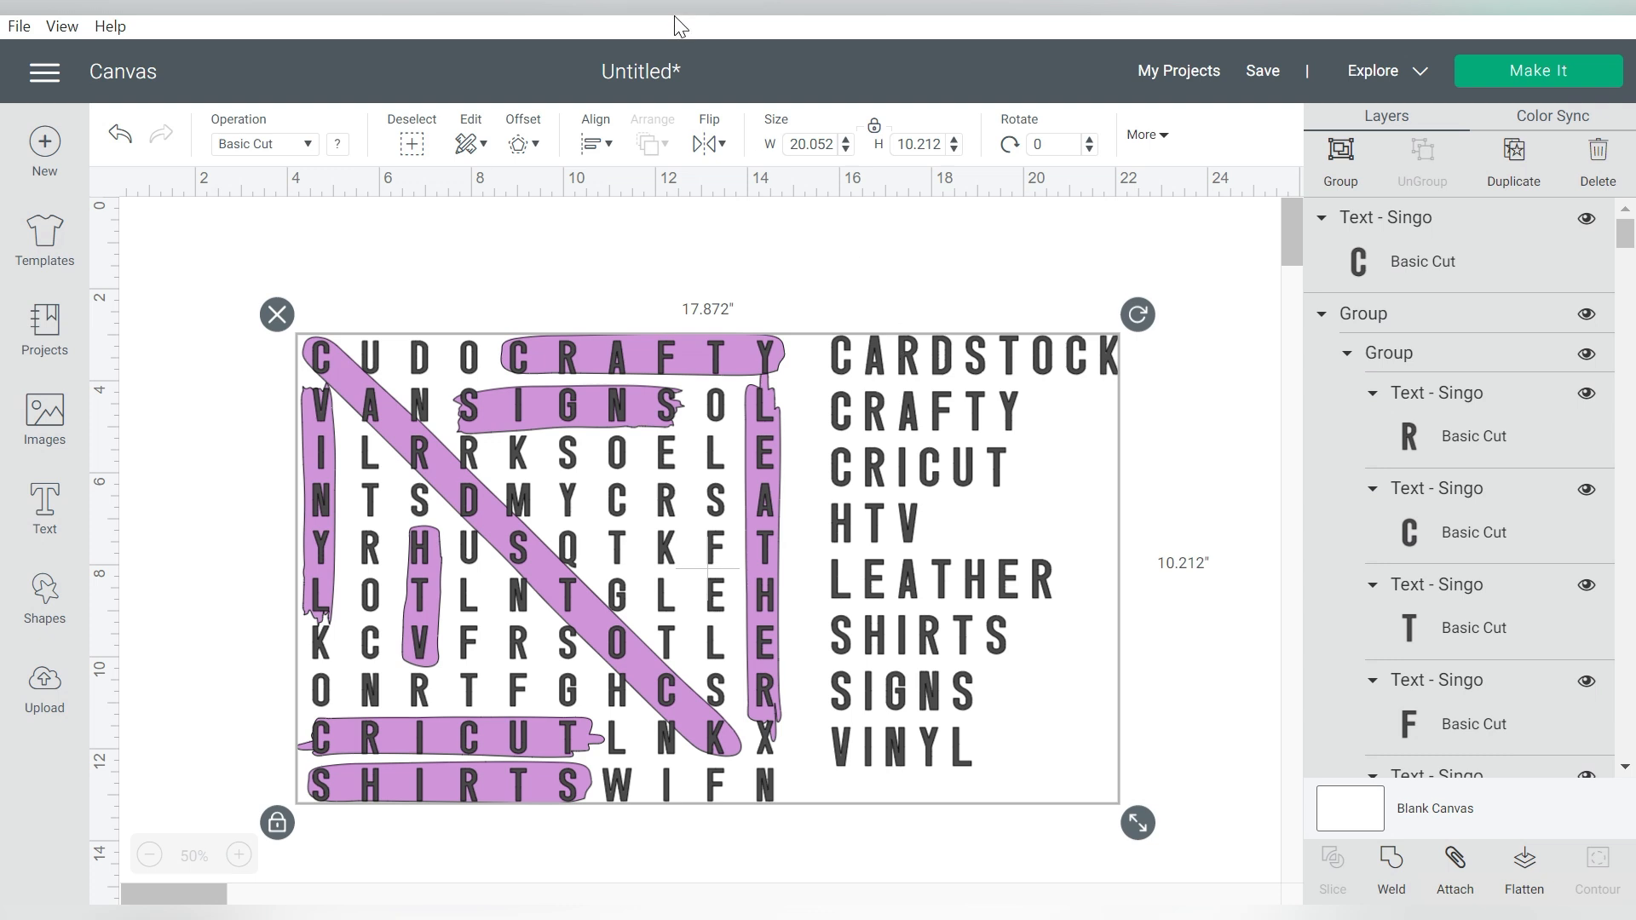
left_click(914, 244)
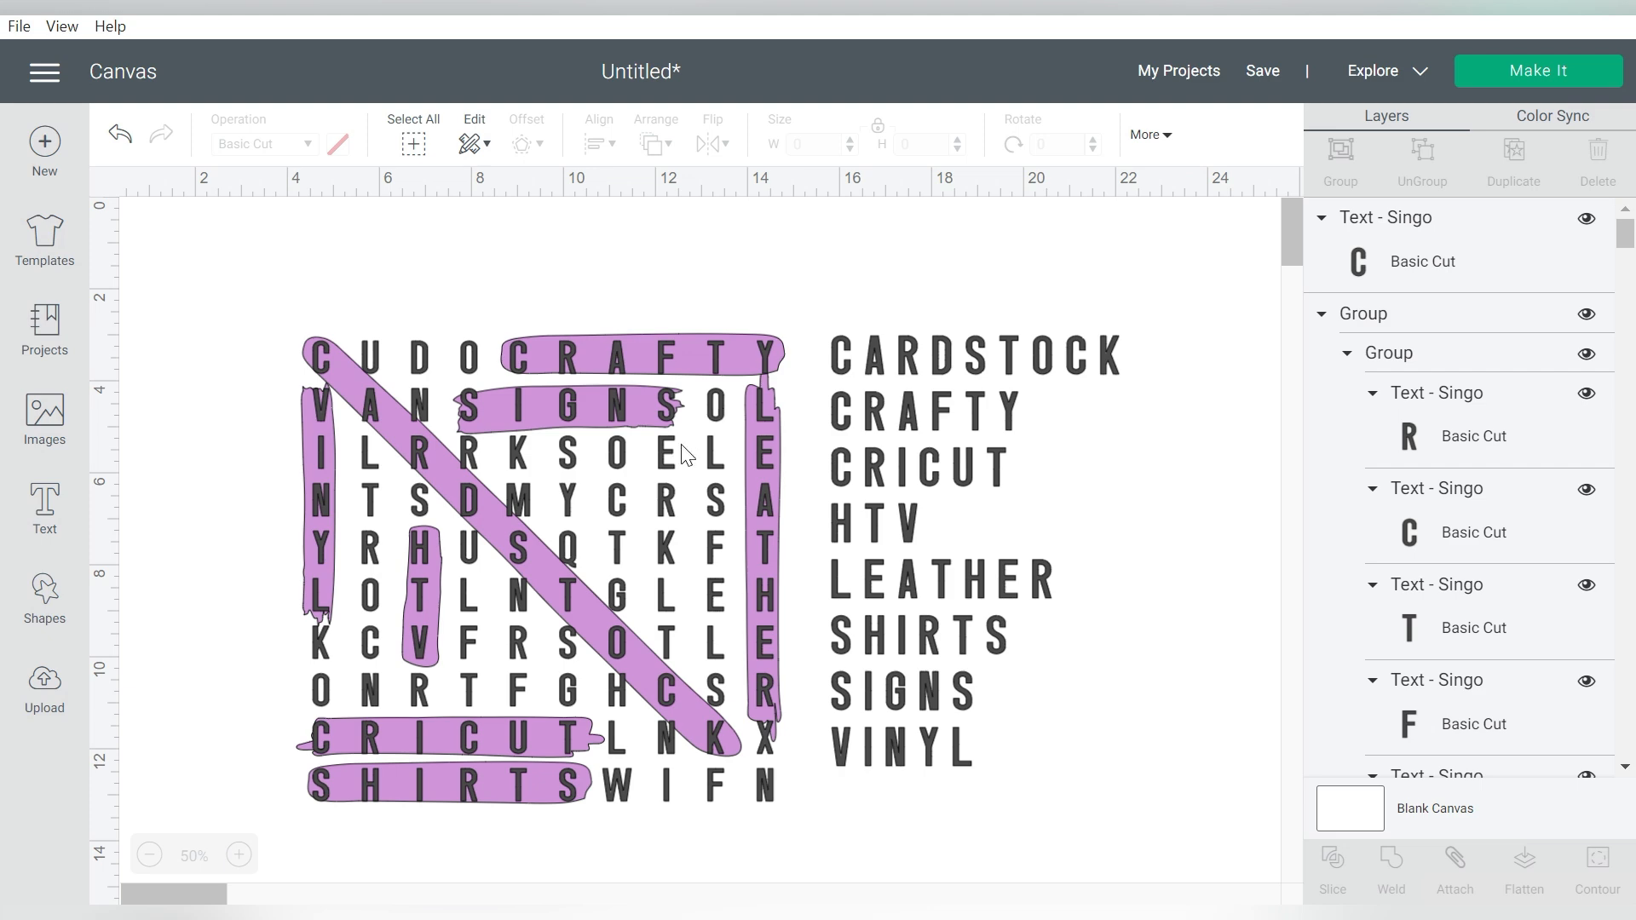
Move the letter grid off the purple strokes and weld all the strokes into one shape.
left_click(664, 472)
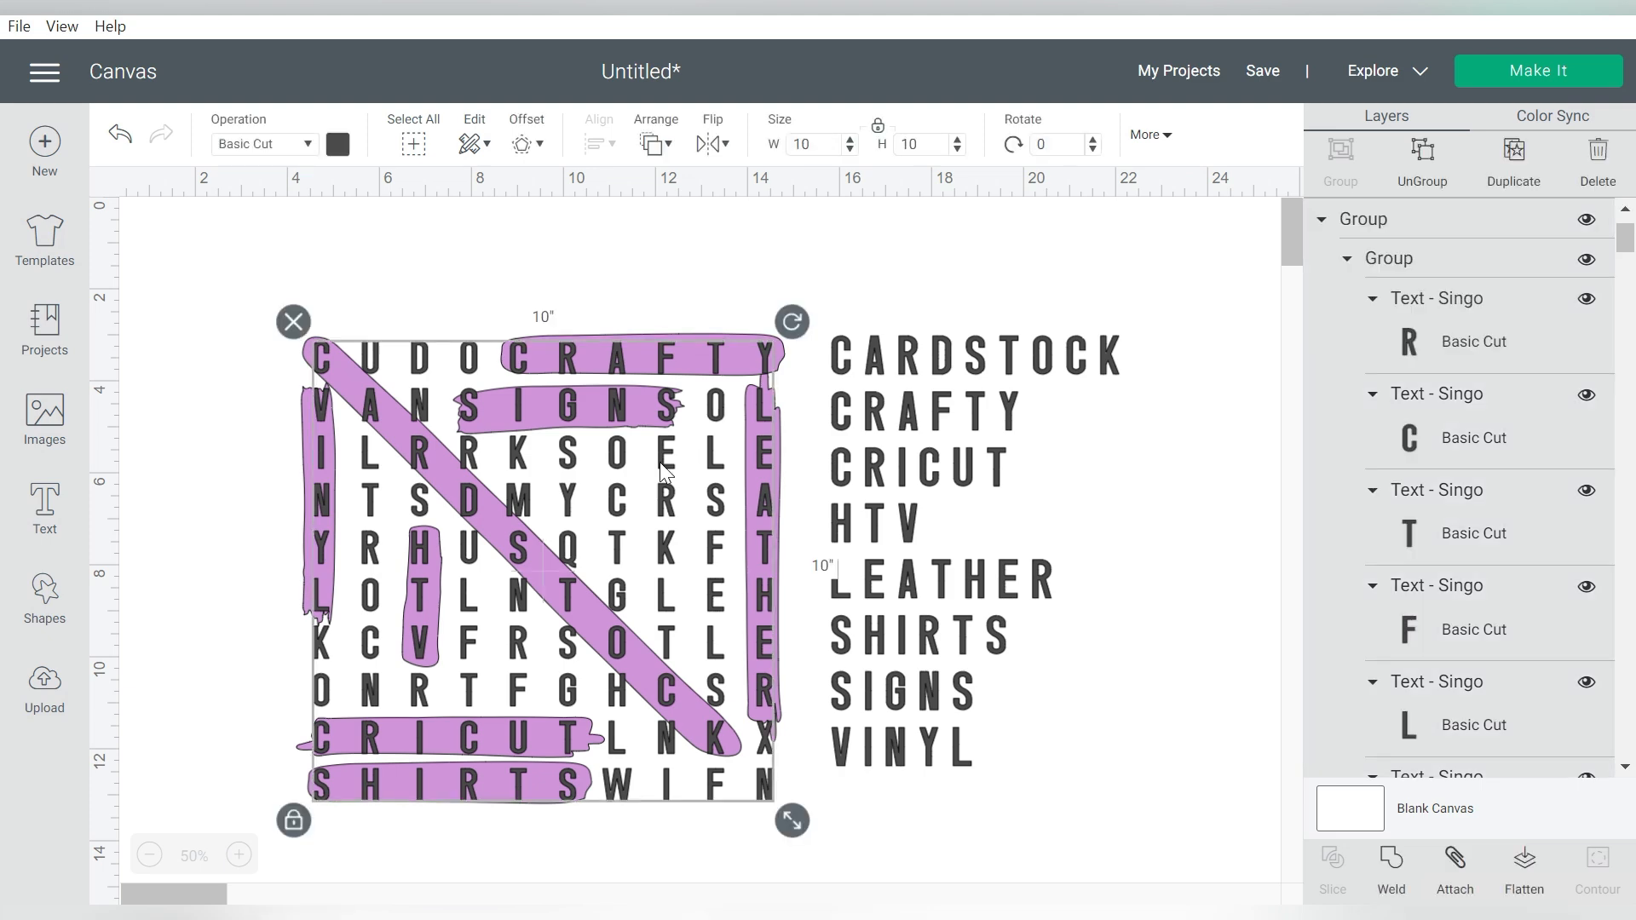
left_click_drag(663, 471, 1348, 472)
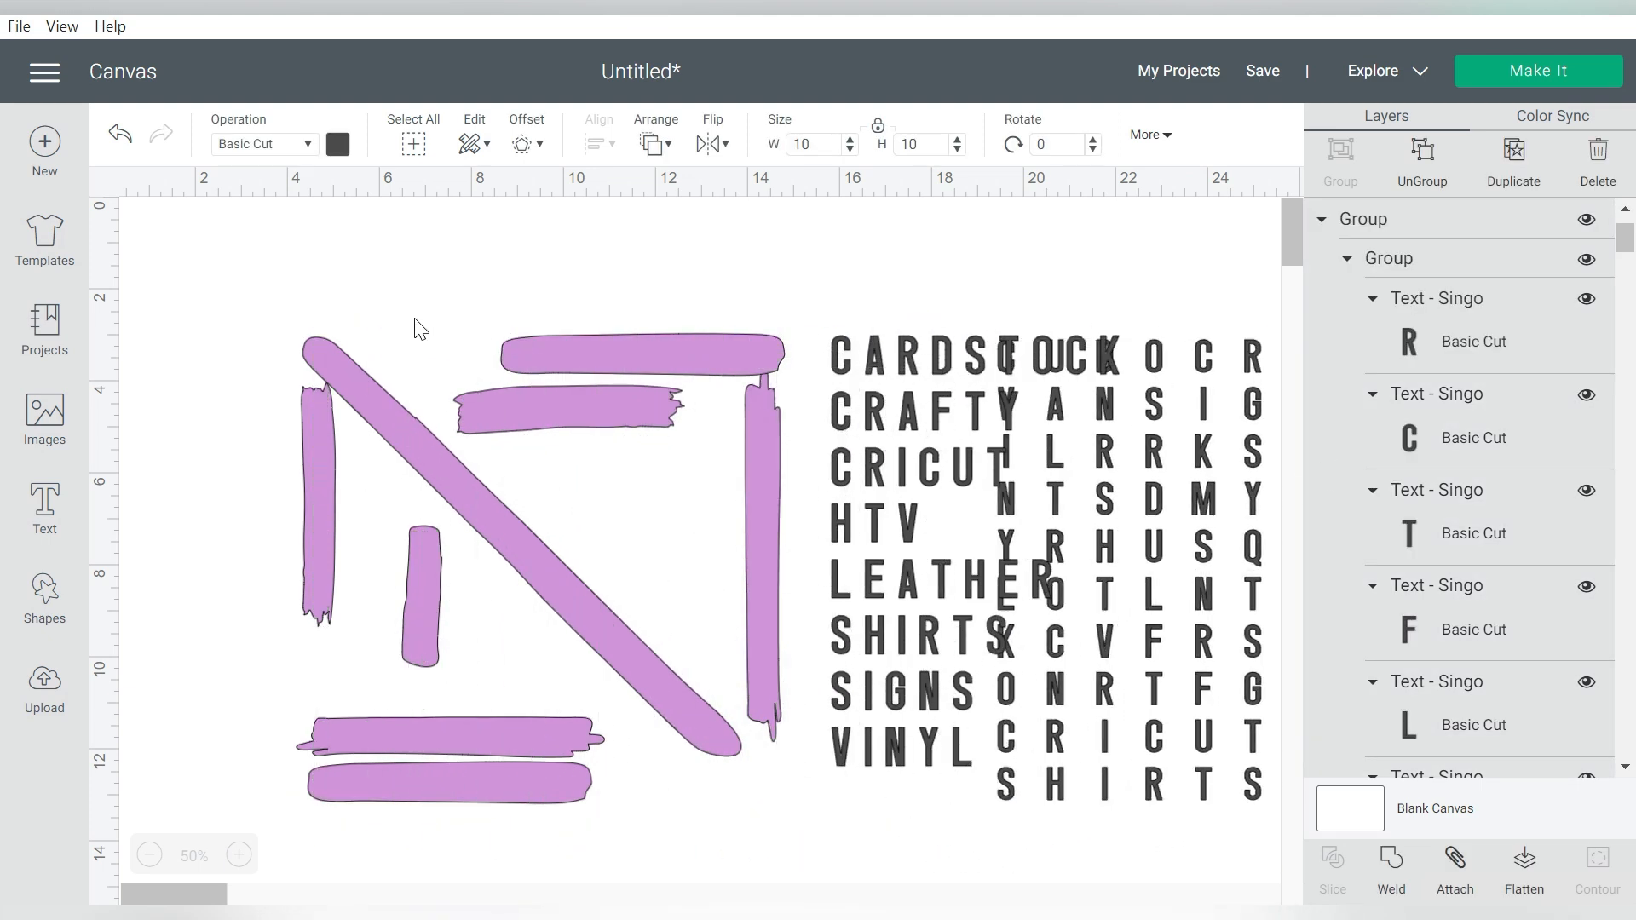
left_click_drag(243, 276, 793, 818)
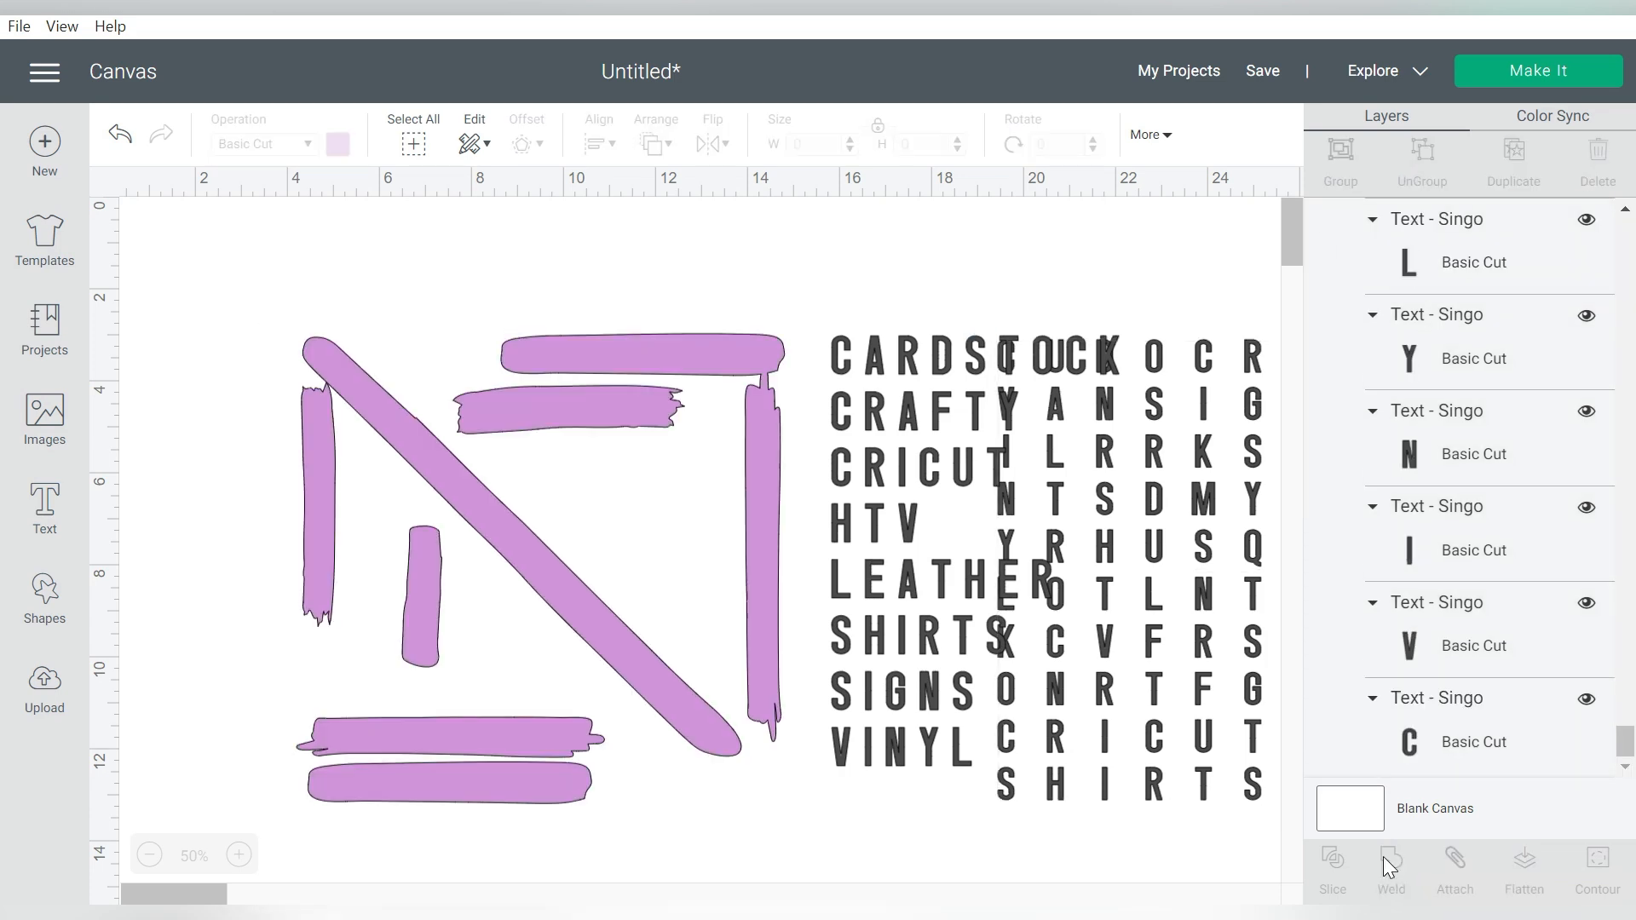
left_click(1392, 865)
Place the letter grid back over the welded strokes and bring it to the front.
left_click_drag(1203, 467, 482, 444)
left_click(656, 143)
left_click(722, 279)
left_click_drag(475, 338, 513, 361)
left_click(1059, 315)
Shrink the word list proportionally to about 4.85 by 7.26 inches beside the letter grid.
left_click(947, 344)
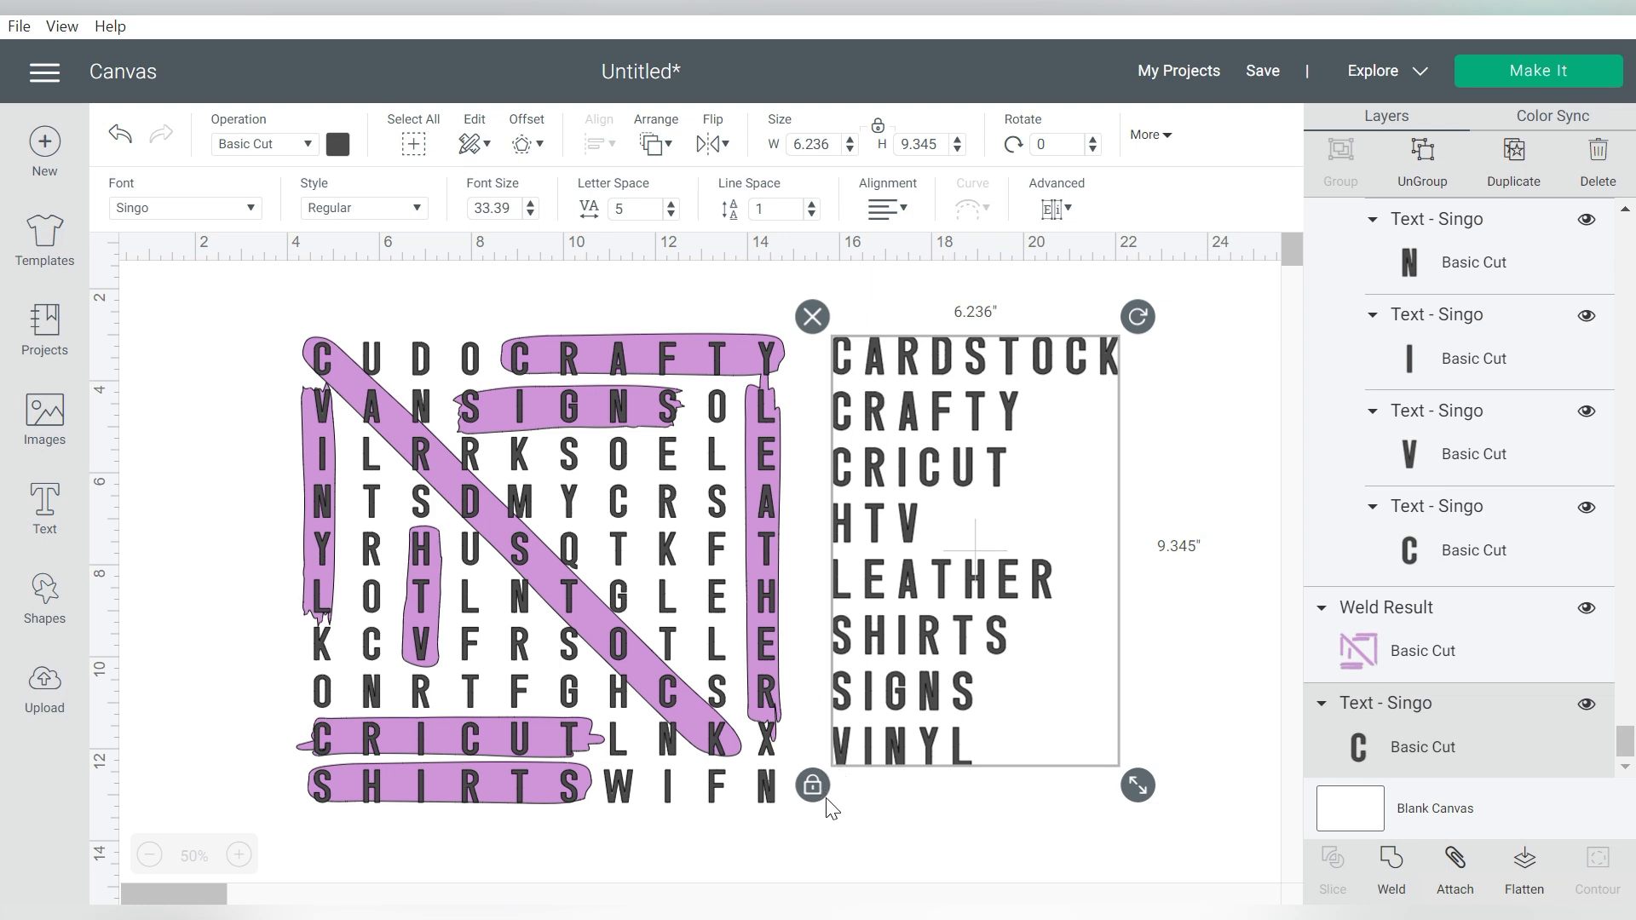
left_click_drag(897, 518, 936, 538)
left_click_drag(1174, 820, 1091, 721)
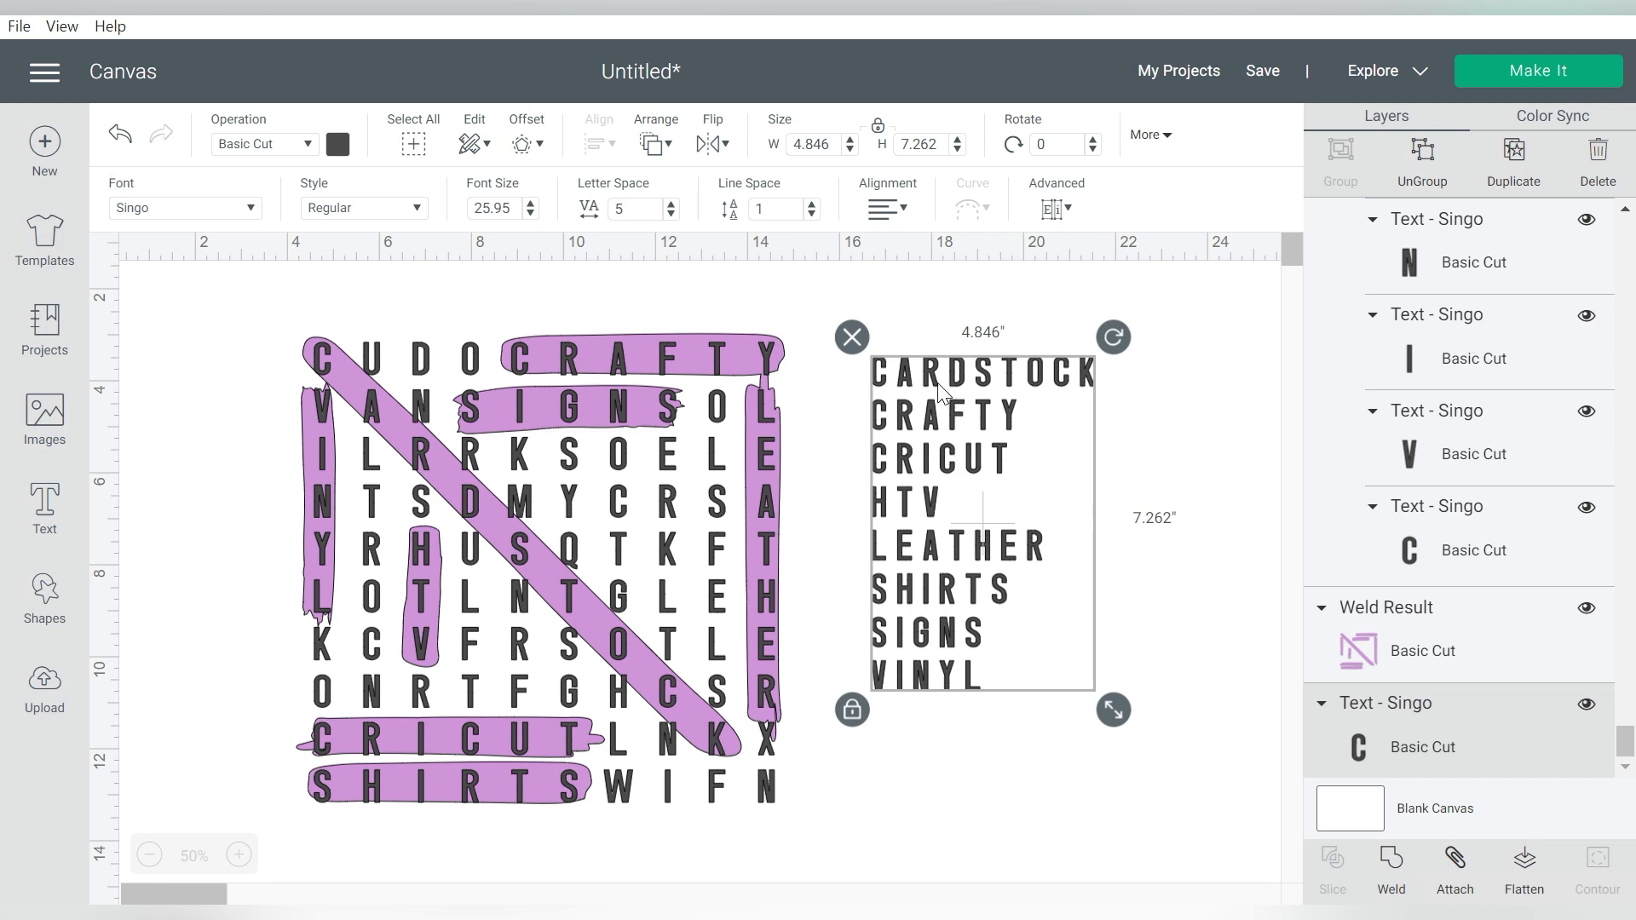
Ungroup the word list and move LEATHER, SHIRTS, SIGNS and VINYL into a second column beside CARDSTOCK through HTV.
left_click(1428, 156)
left_click_drag(1182, 303, 862, 511)
left_click_drag(1147, 741, 864, 527)
left_click_drag(910, 602, 1172, 429)
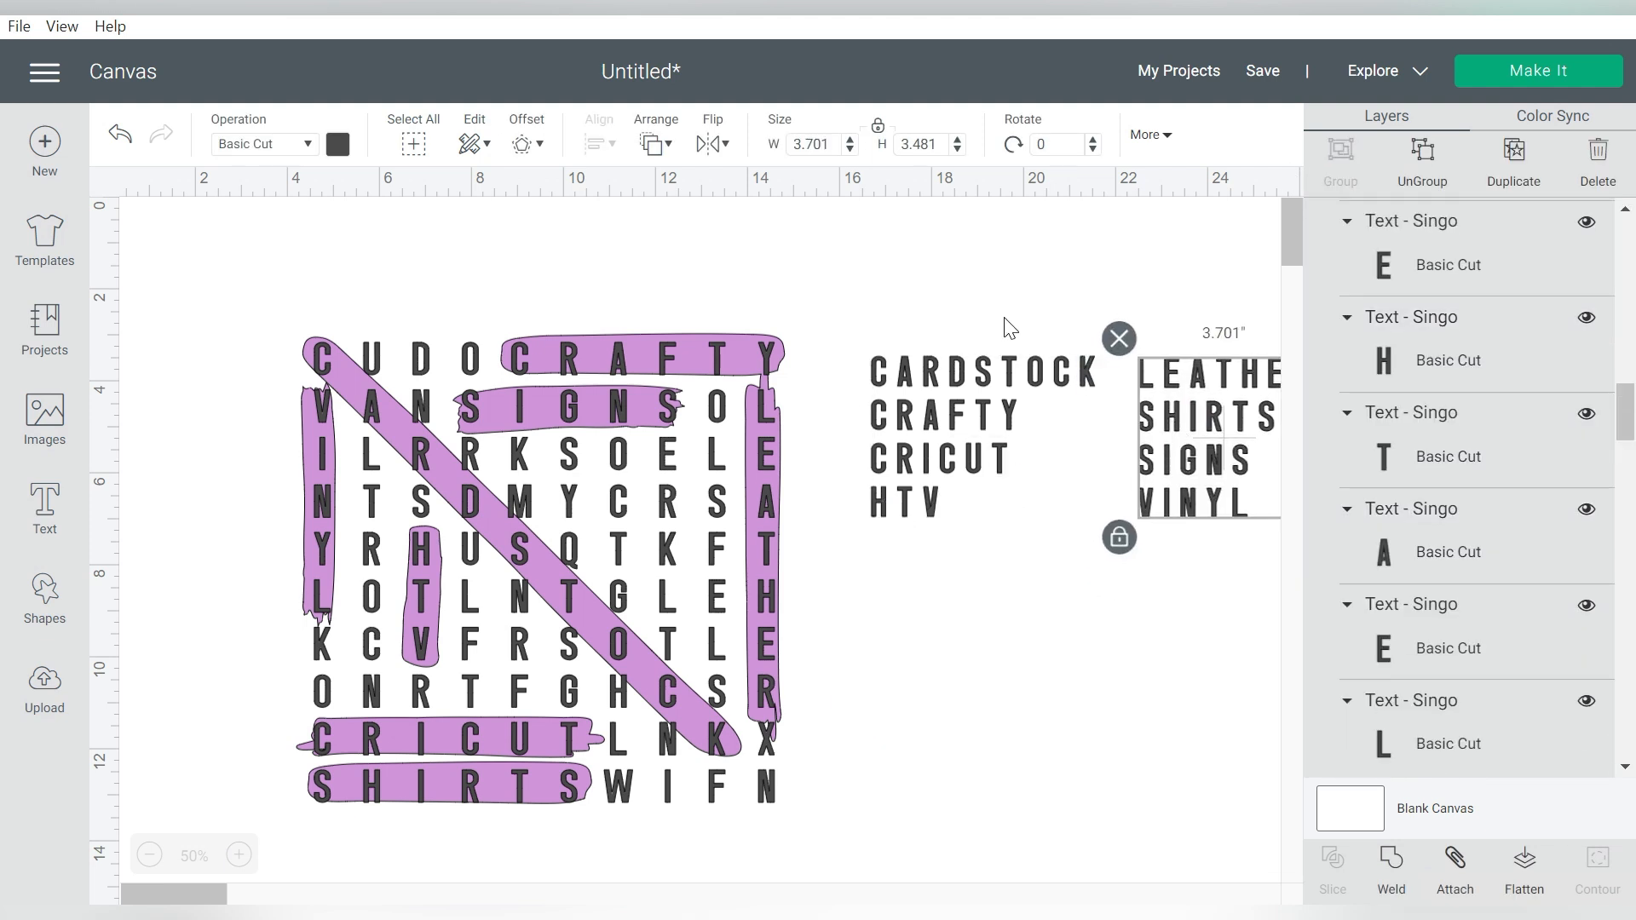
Align the tops of the two word columns and group them.
left_click_drag(1274, 311, 996, 438)
left_click(599, 143)
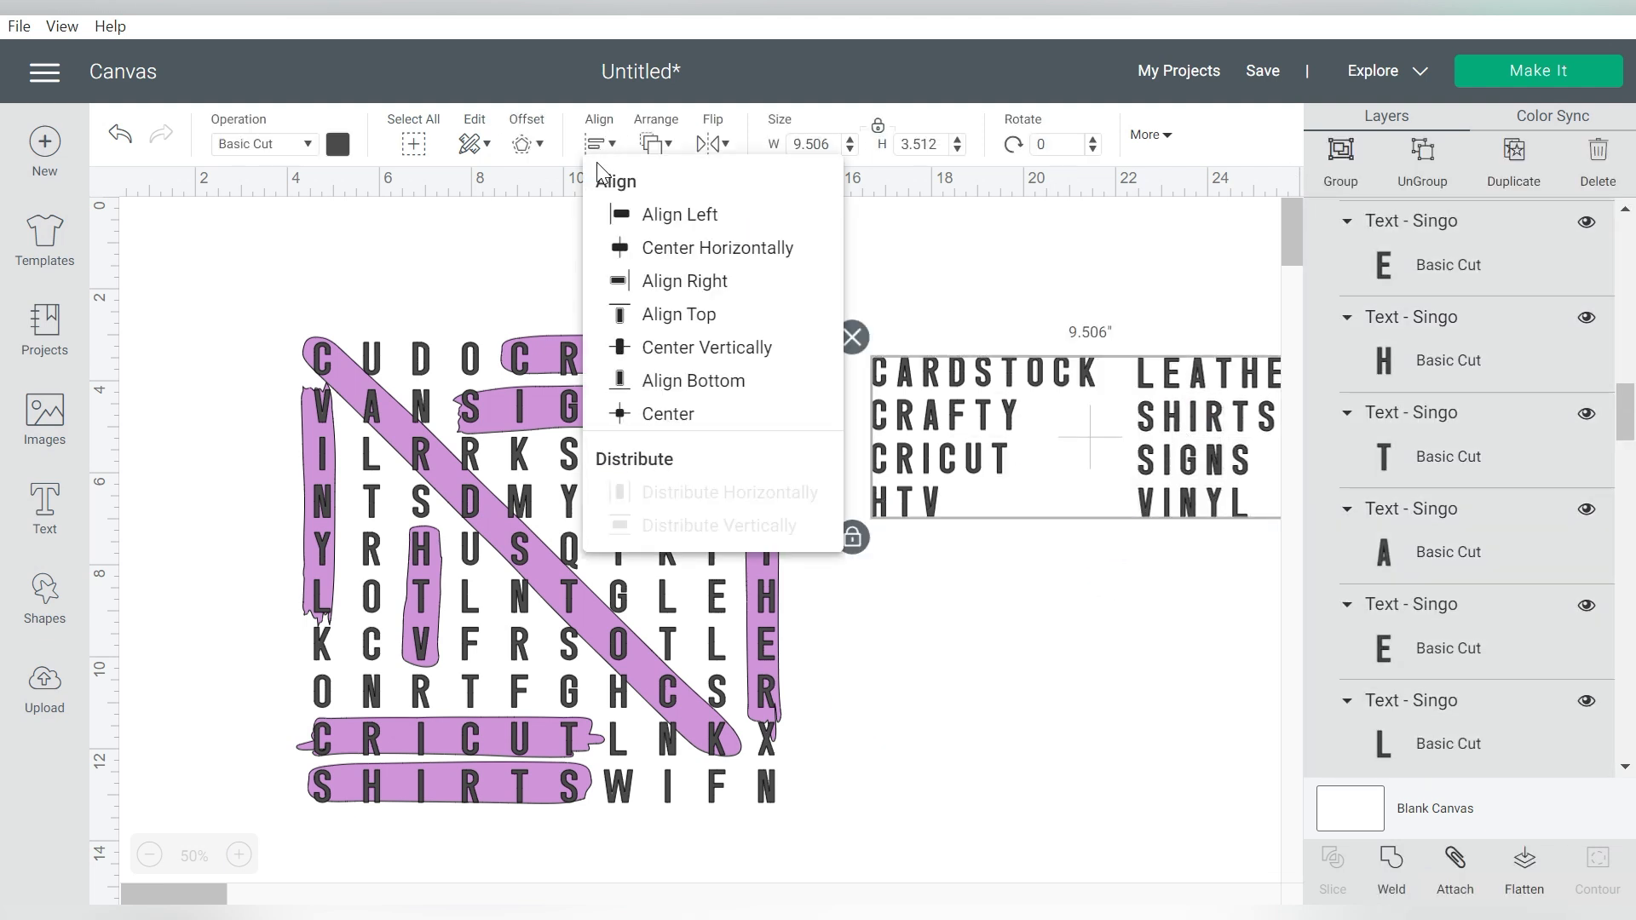
left_click(679, 314)
key("ctrl+g")
Move the grouped two-column word list beneath the letter grid.
left_click_drag(1237, 374, 952, 651)
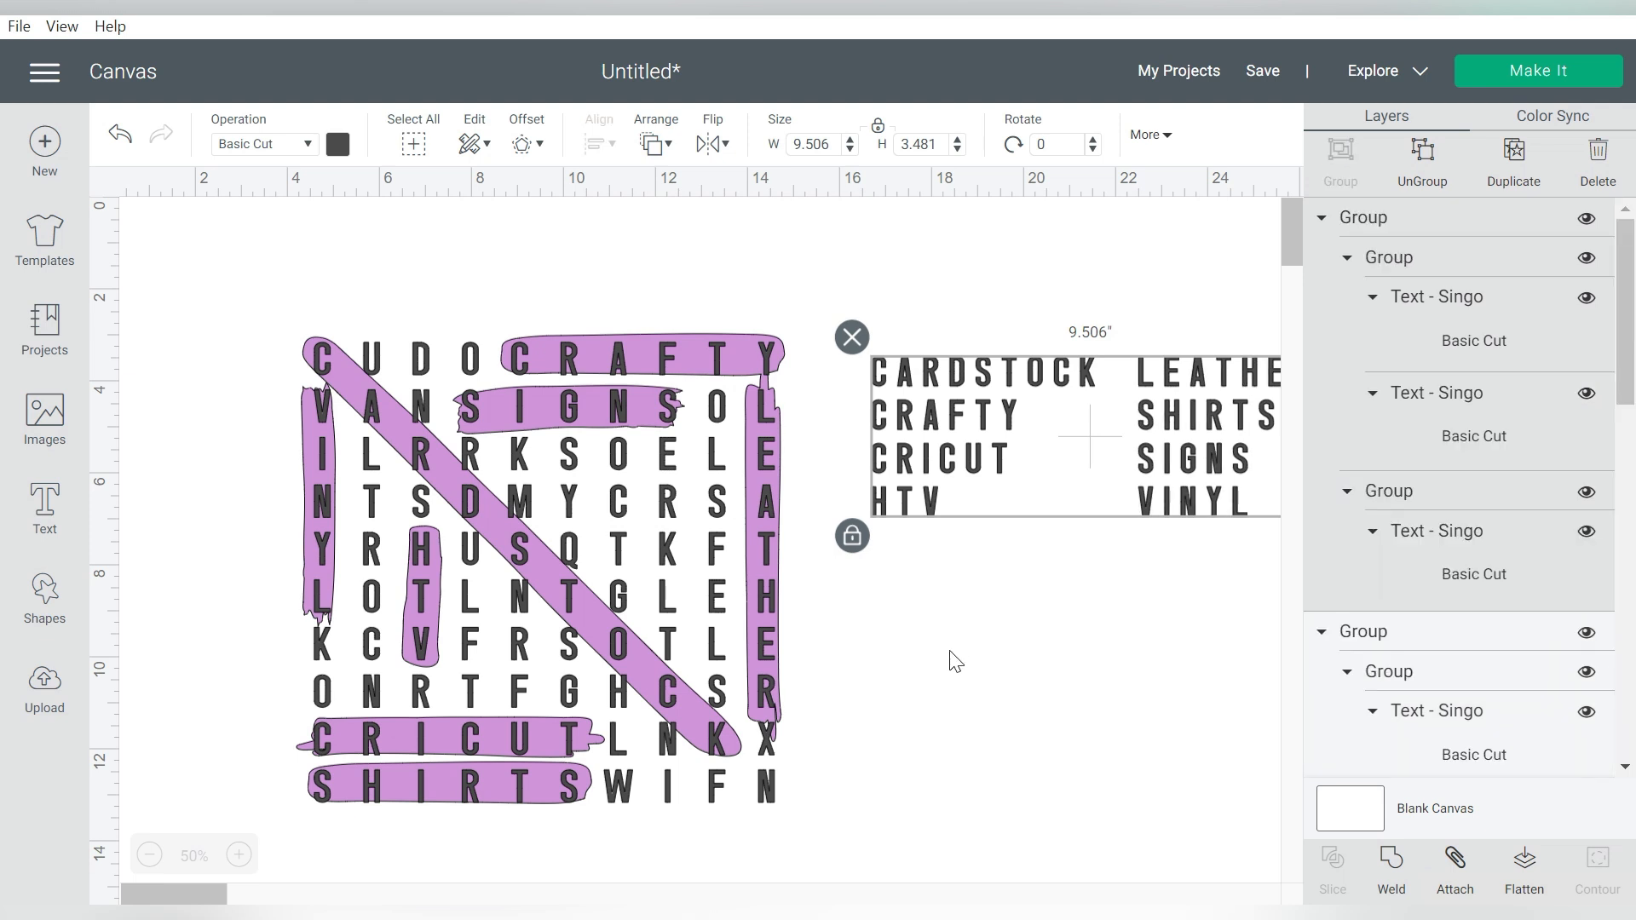
left_click_drag(1289, 219, 1290, 229)
left_click_drag(946, 467, 678, 682)
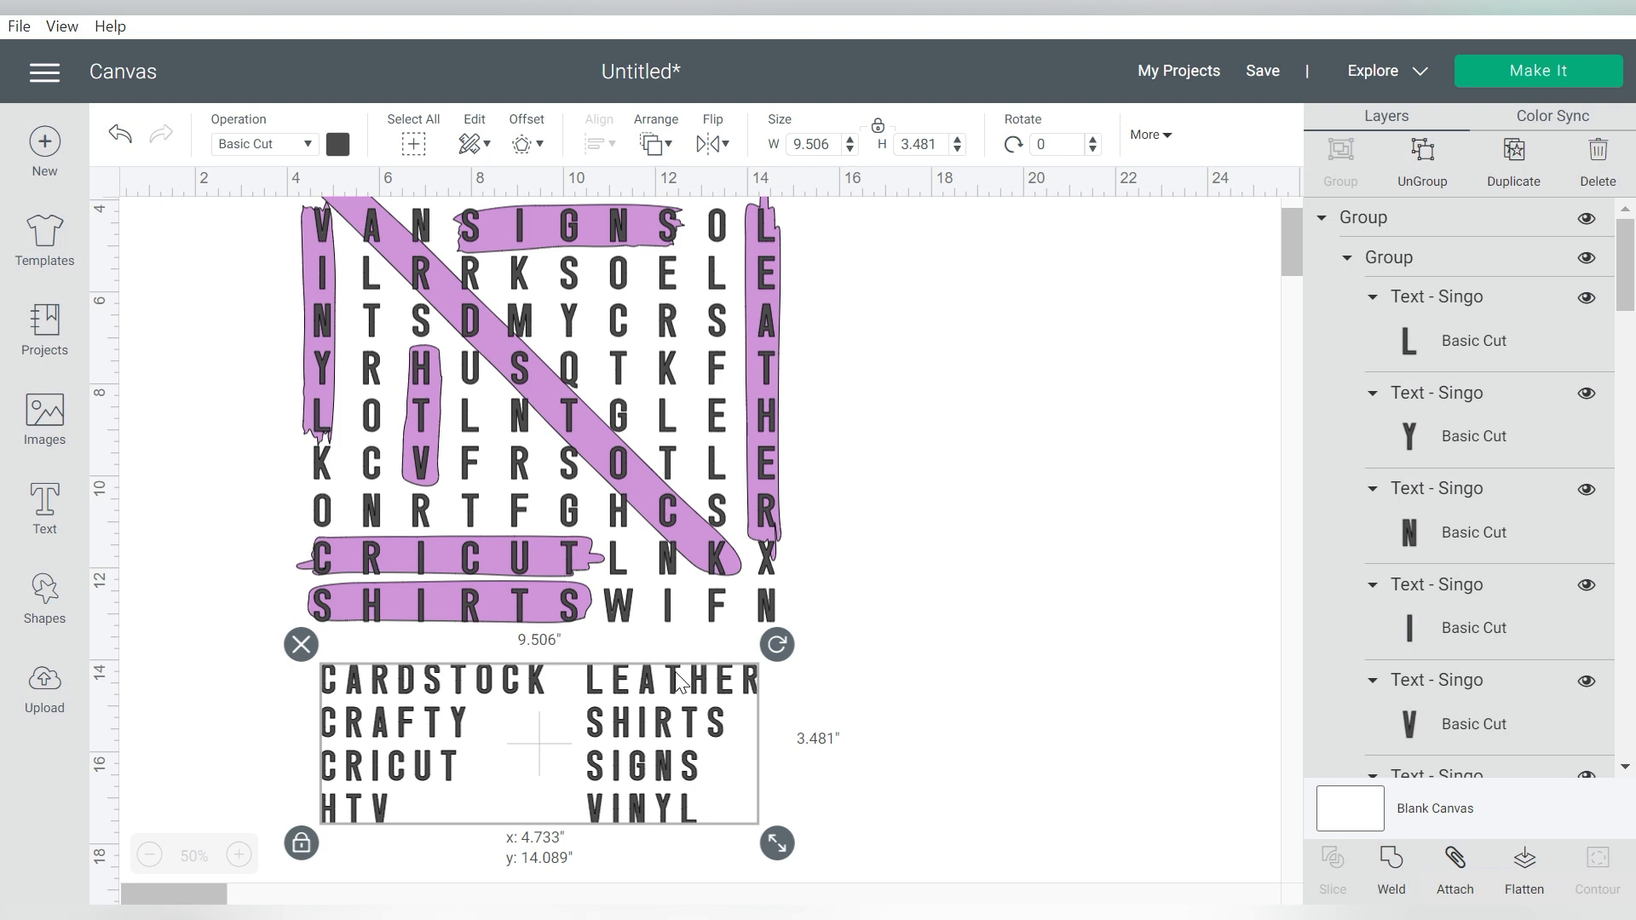
Group the letter grid with the welded purple strokes.
left_click_drag(971, 307, 573, 452)
key("ctrl+a")
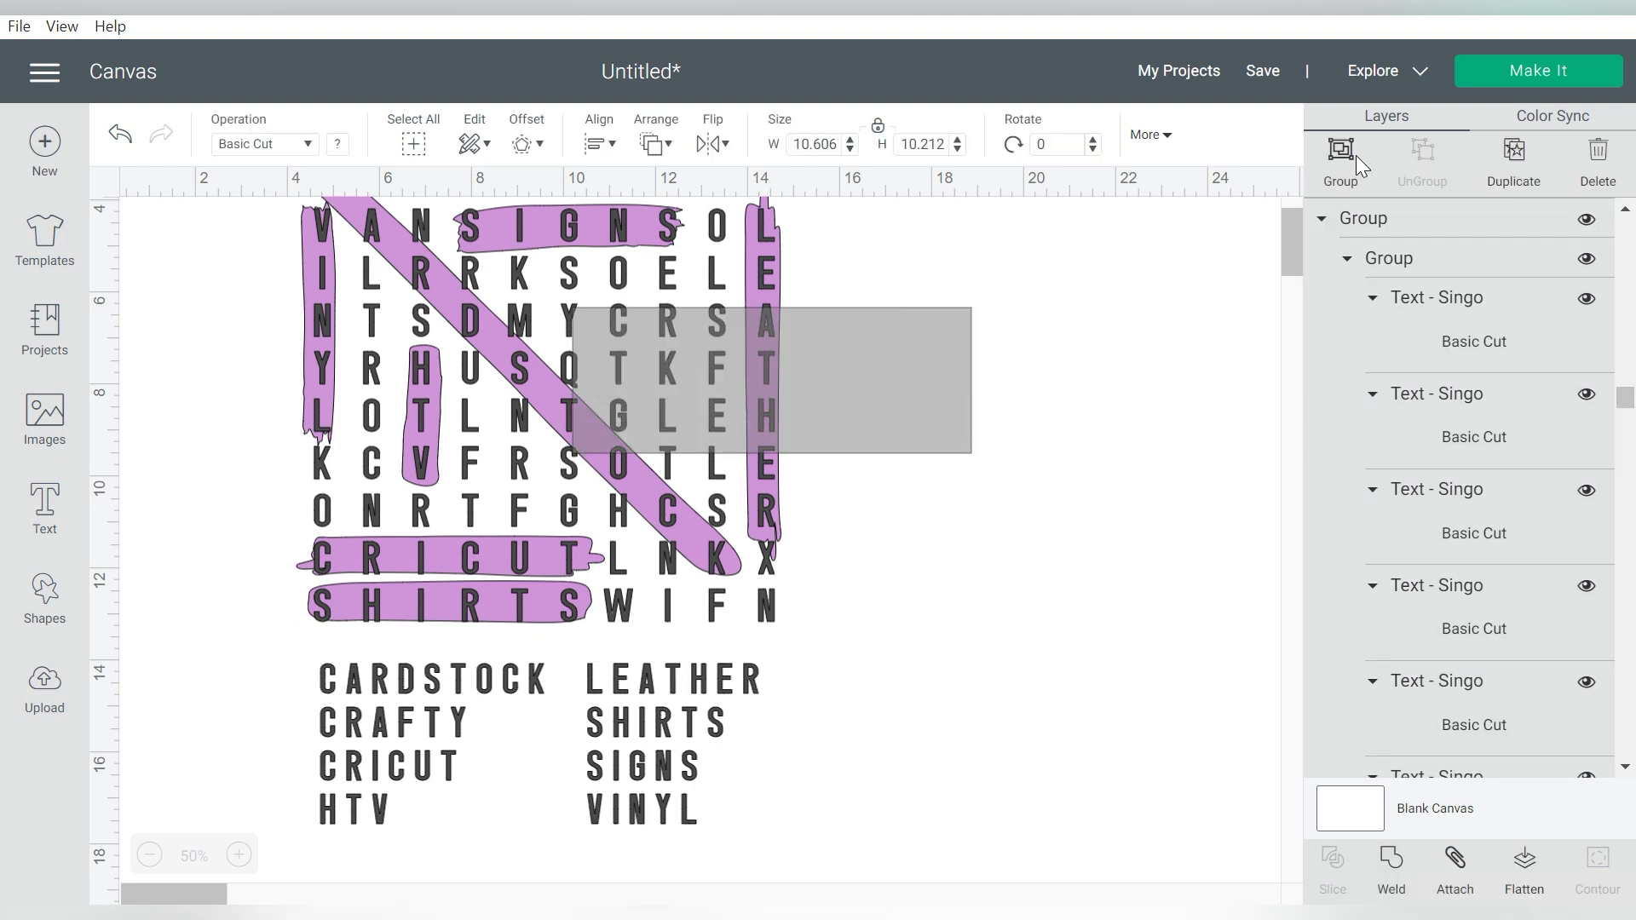
left_click(1360, 167)
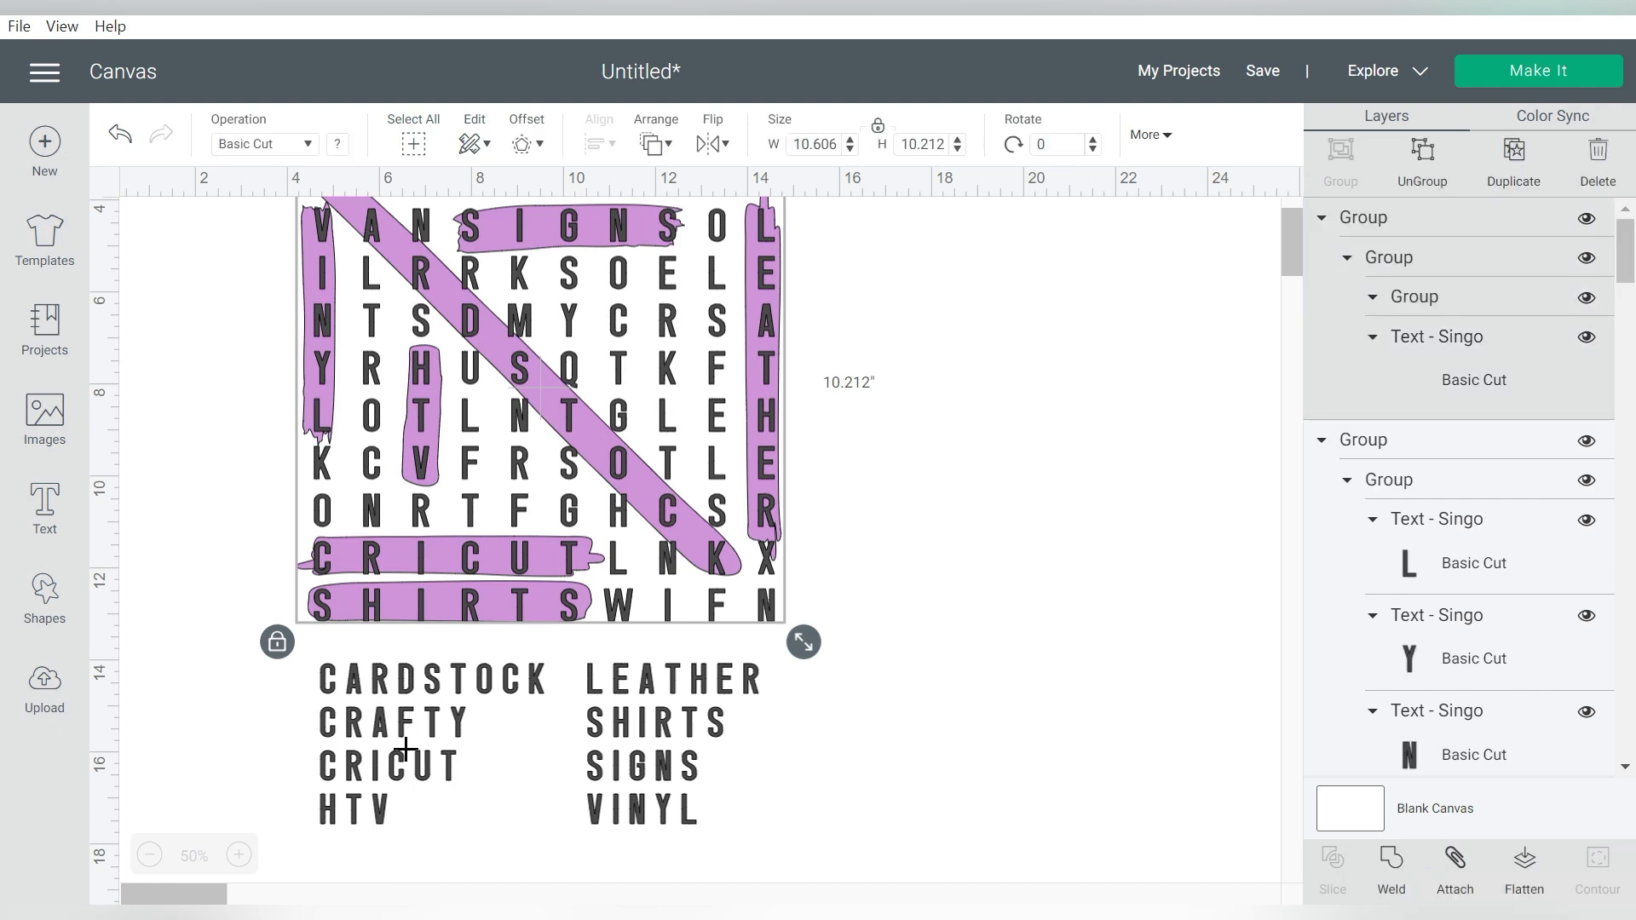
Center the letter grid group and the word list horizontally on each other.
left_click_drag(851, 372, 427, 757)
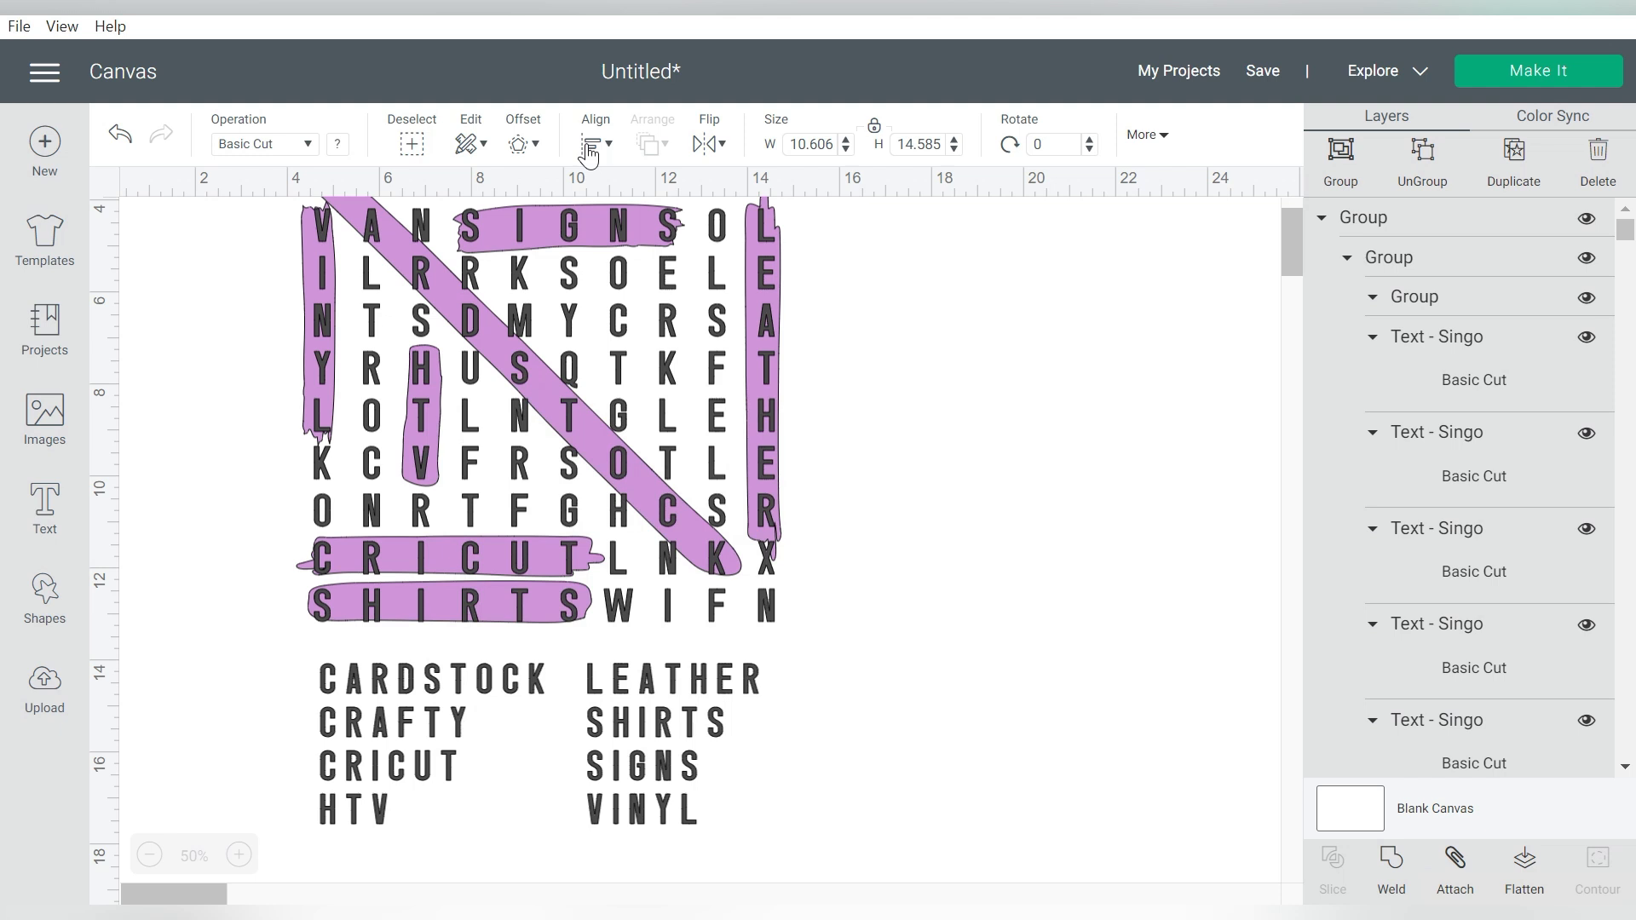
left_click(590, 146)
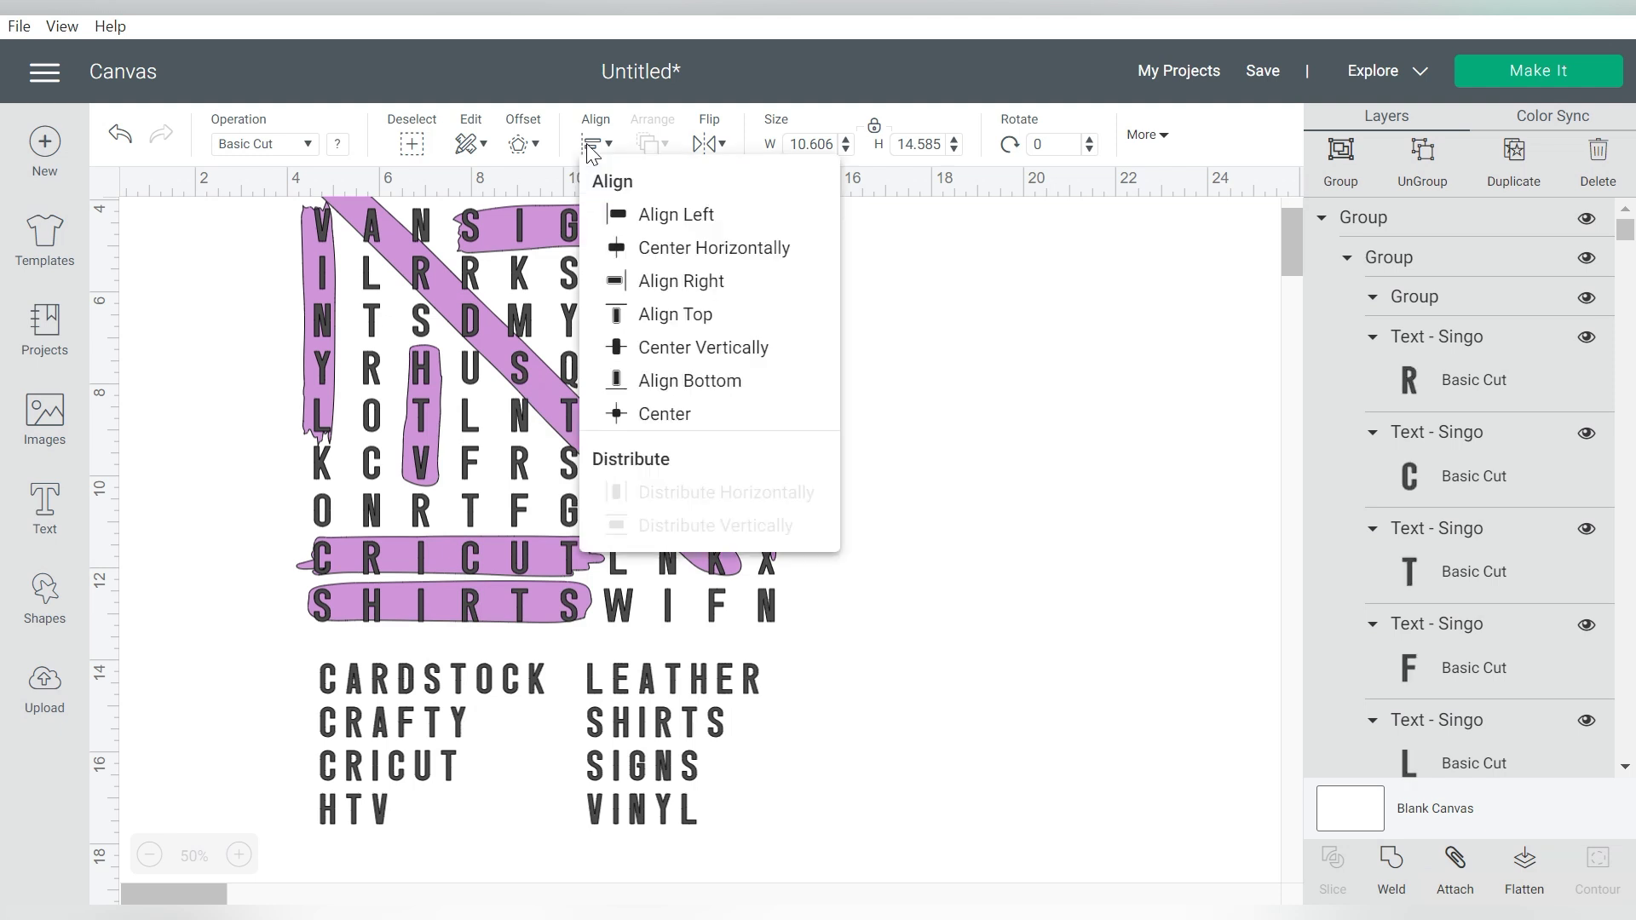
left_click(670, 256)
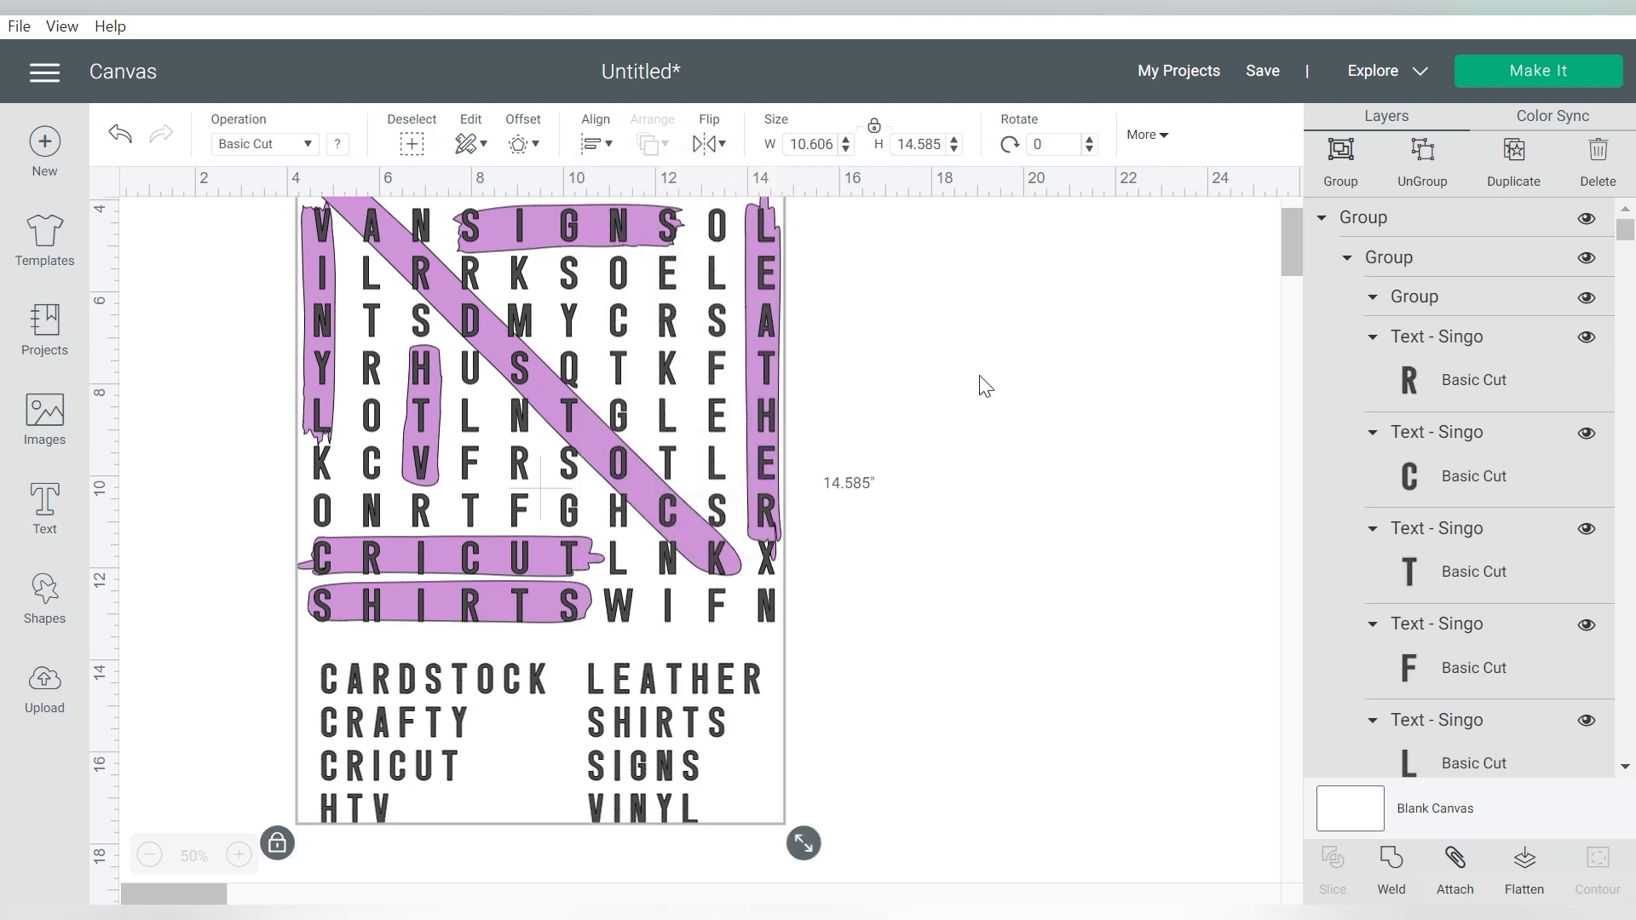
Move the complete word search design farther from the canvas's left edge.
left_click(149, 855)
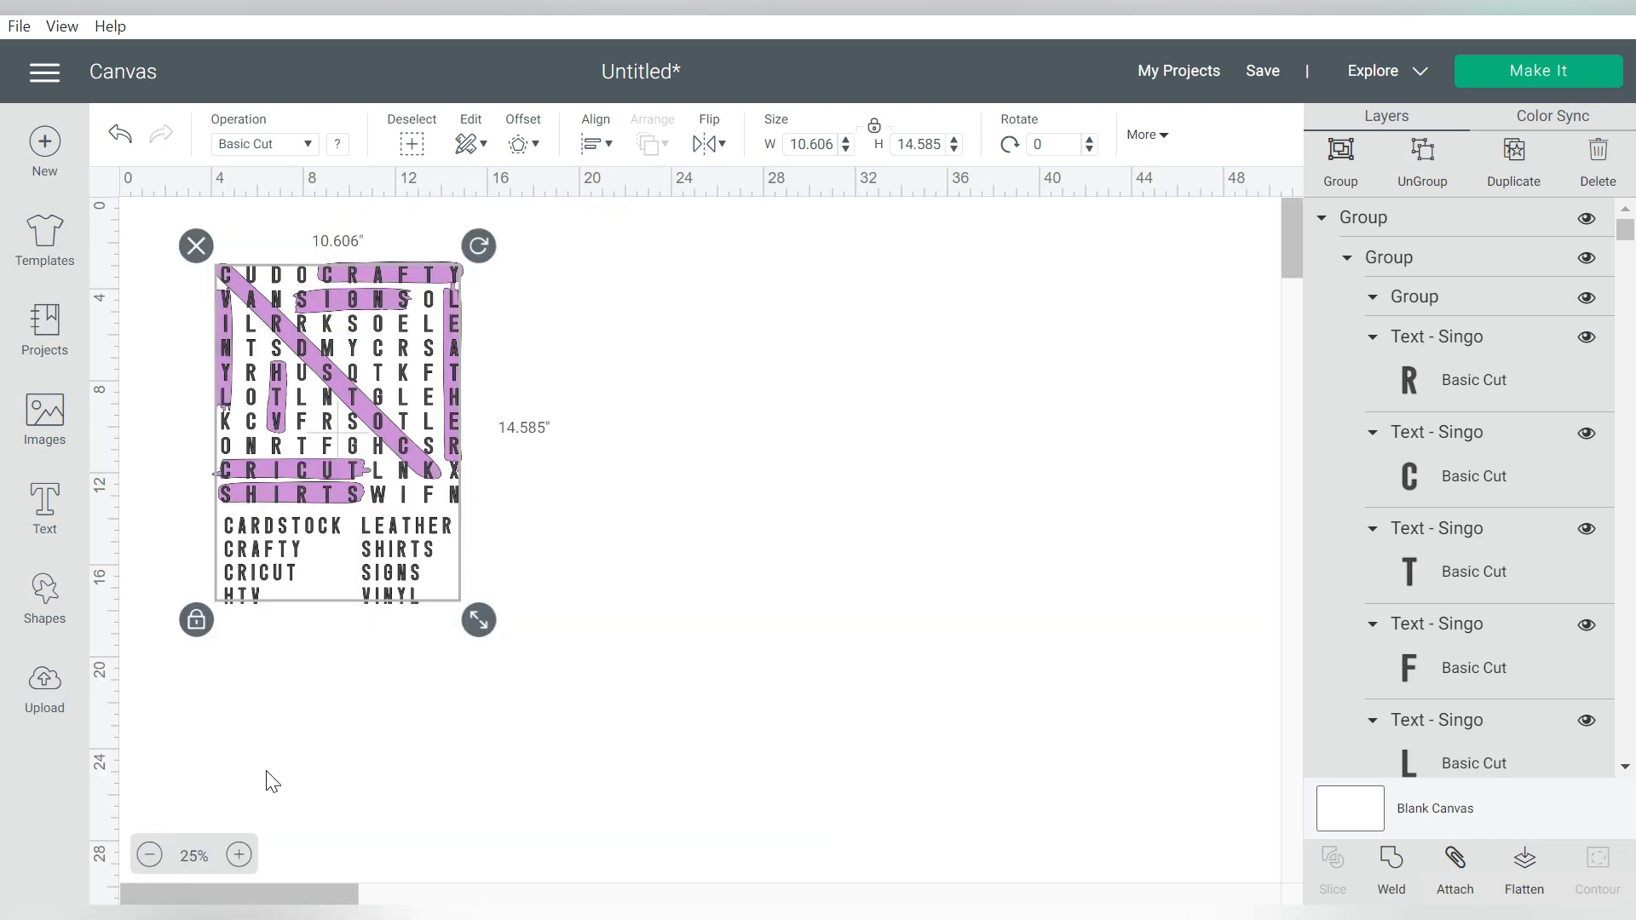
left_click_drag(352, 349, 505, 328)
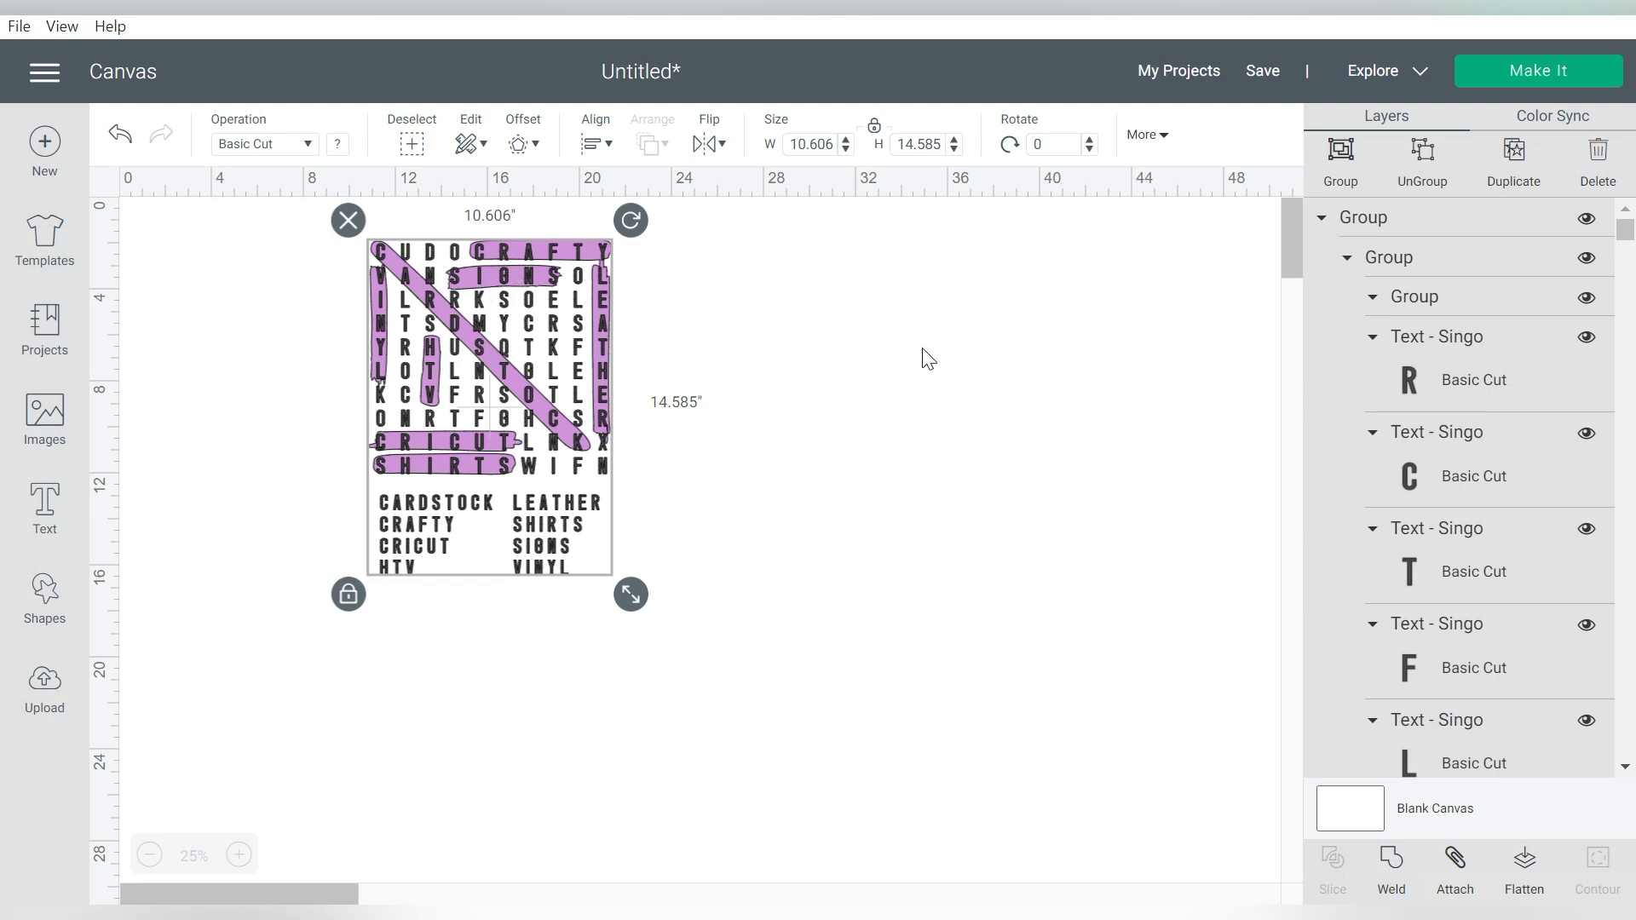
left_click(842, 316)
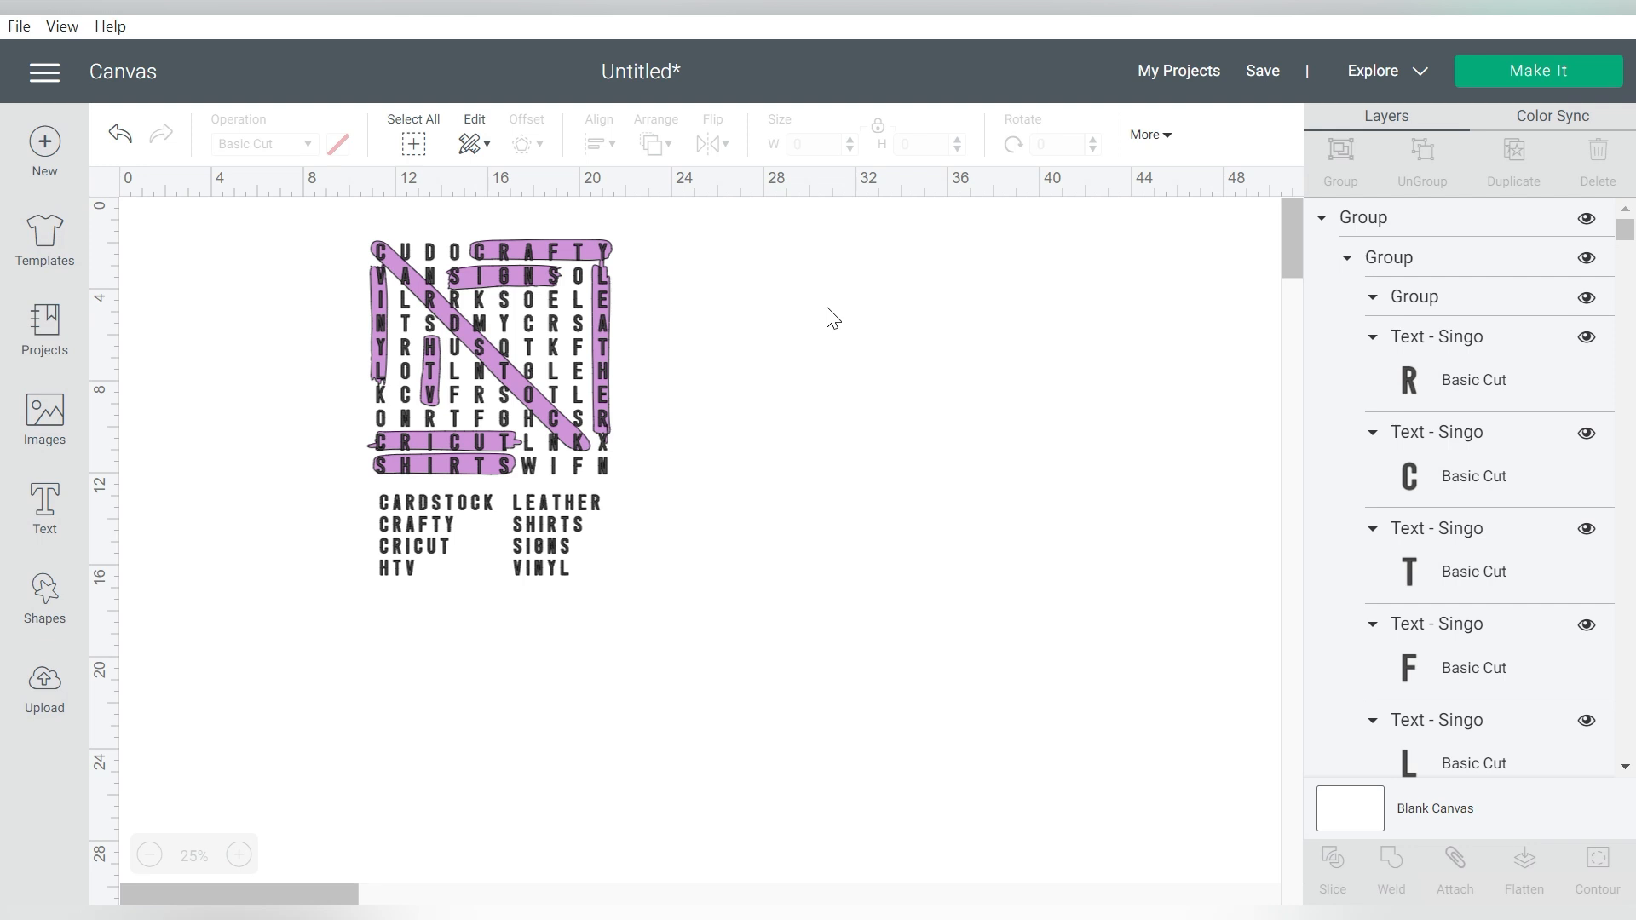
left_click(605, 305)
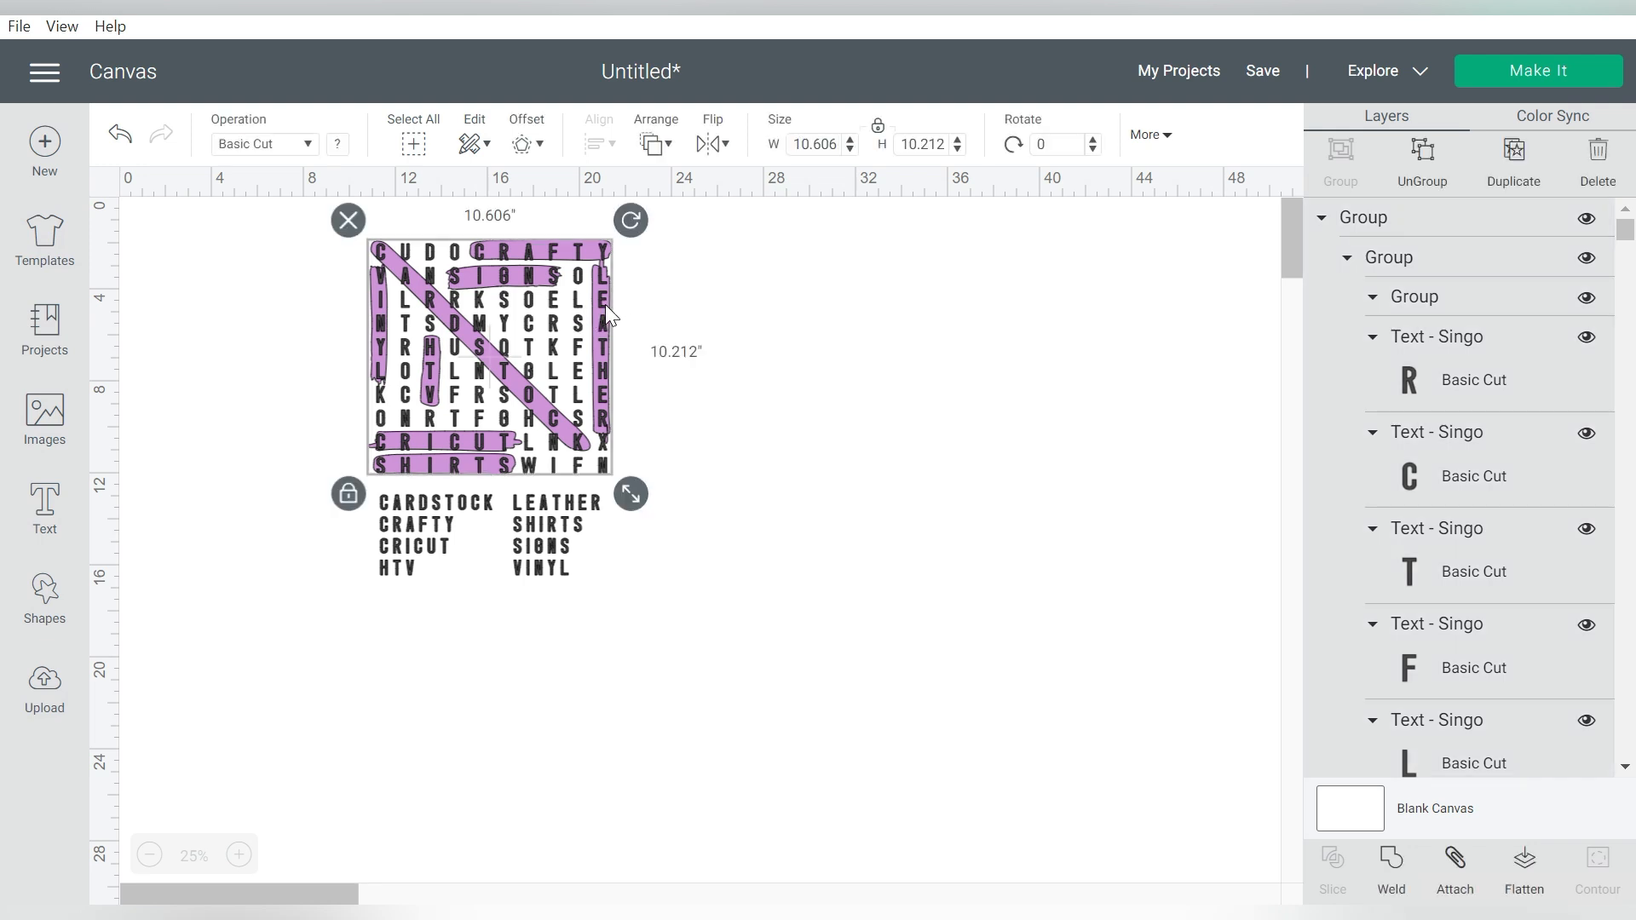
left_click(1420, 155)
key("ctrl+z")
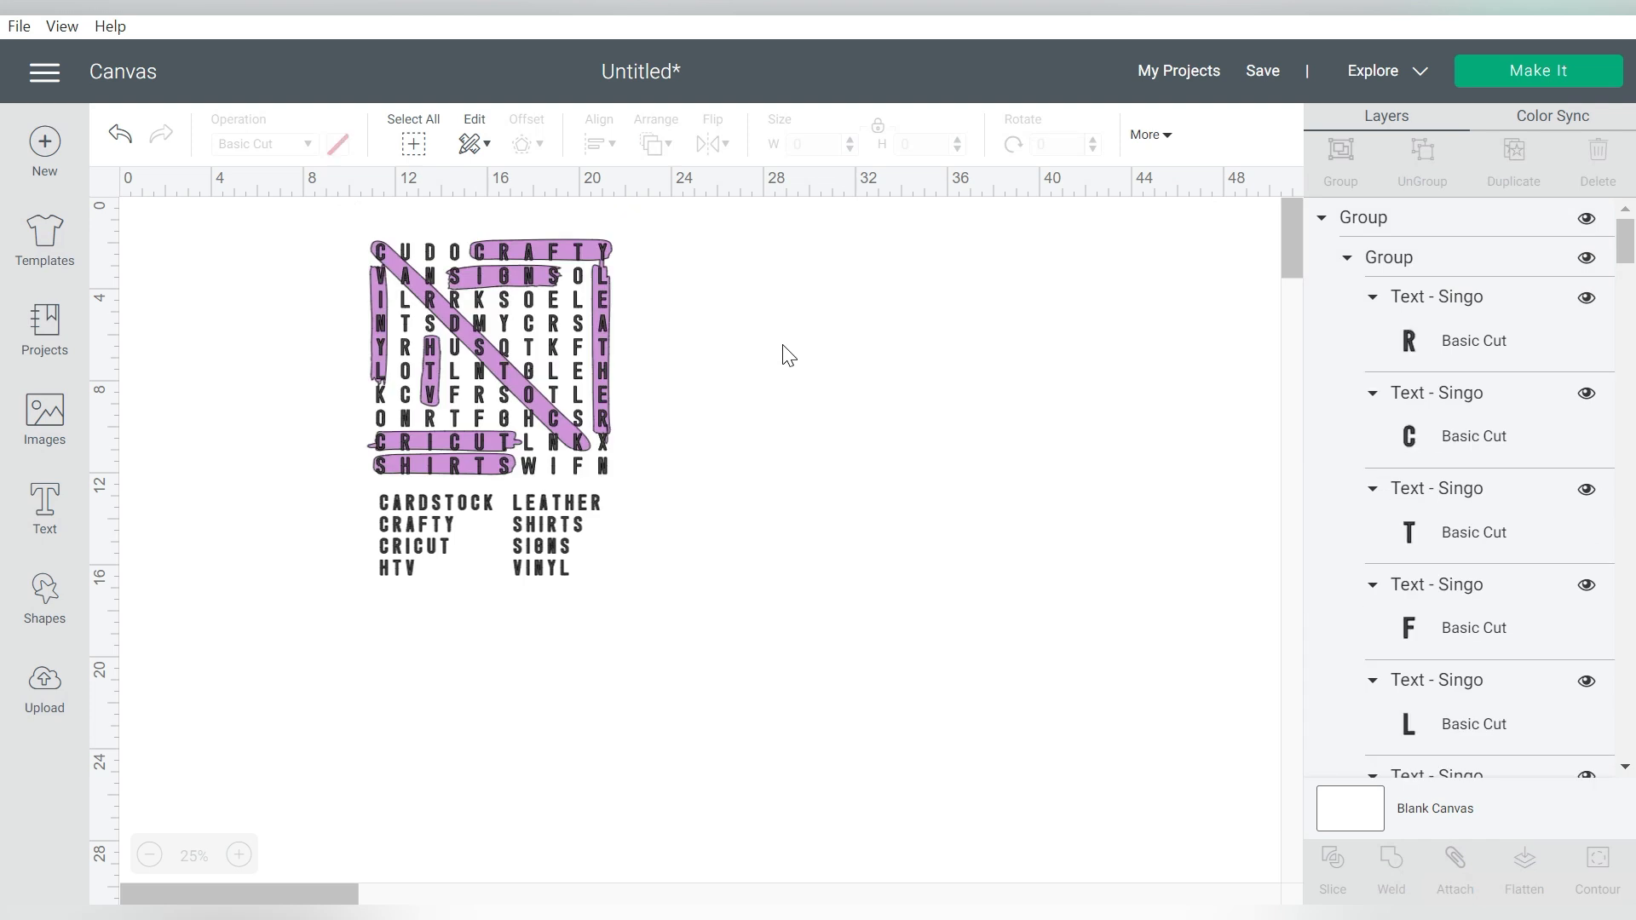
left_click(530, 535)
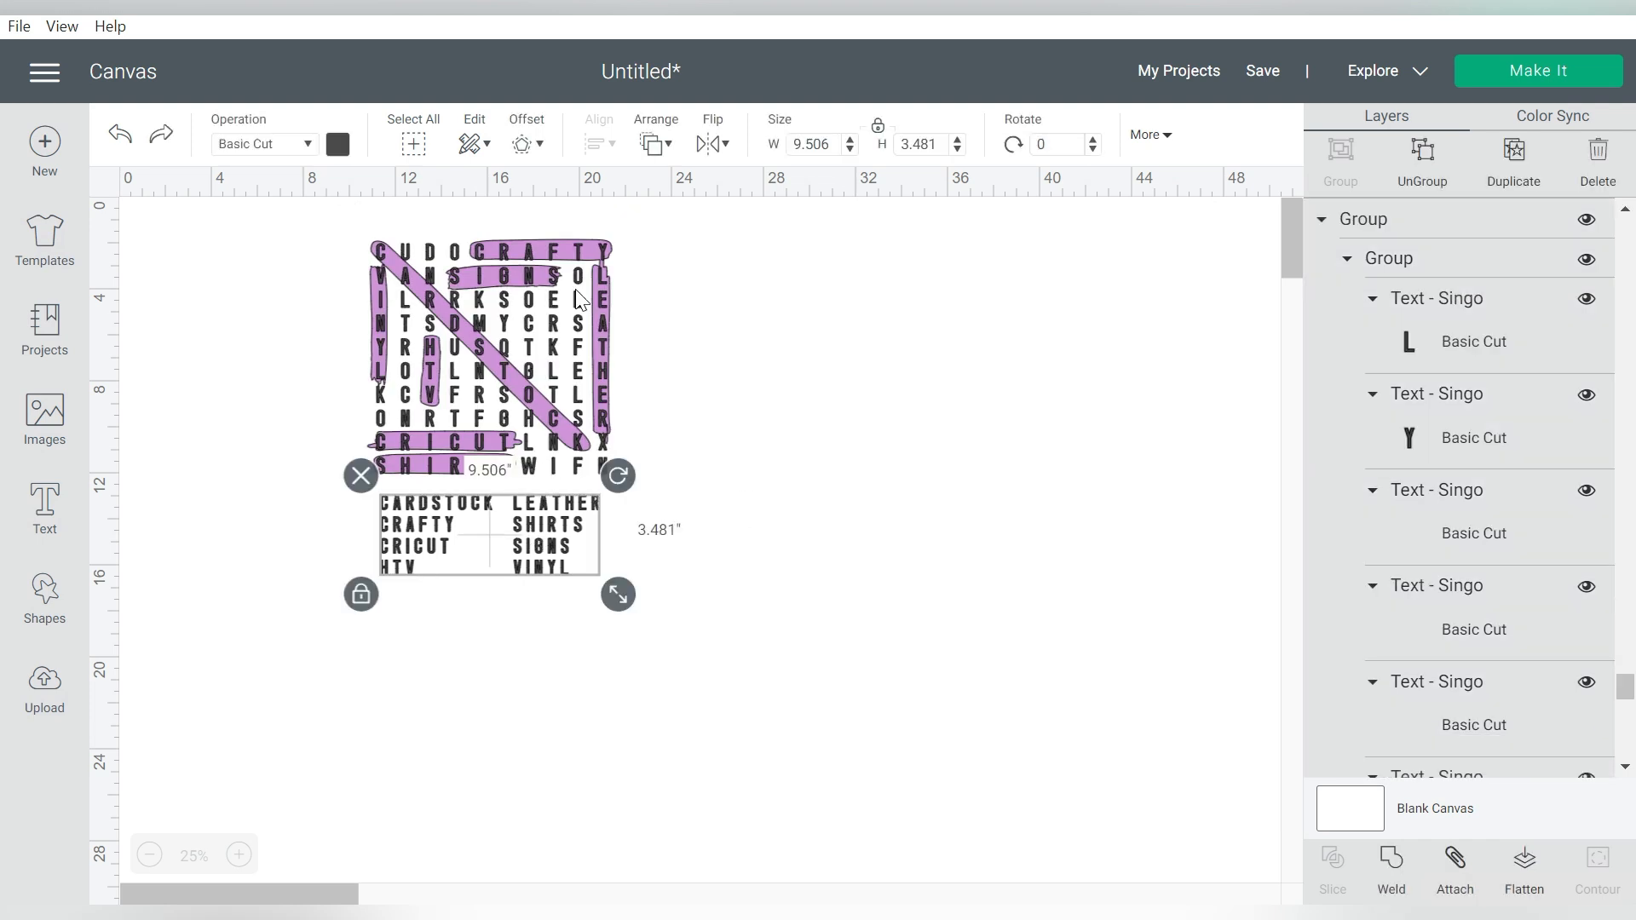
left_click_drag(1624, 690, 1634, 808)
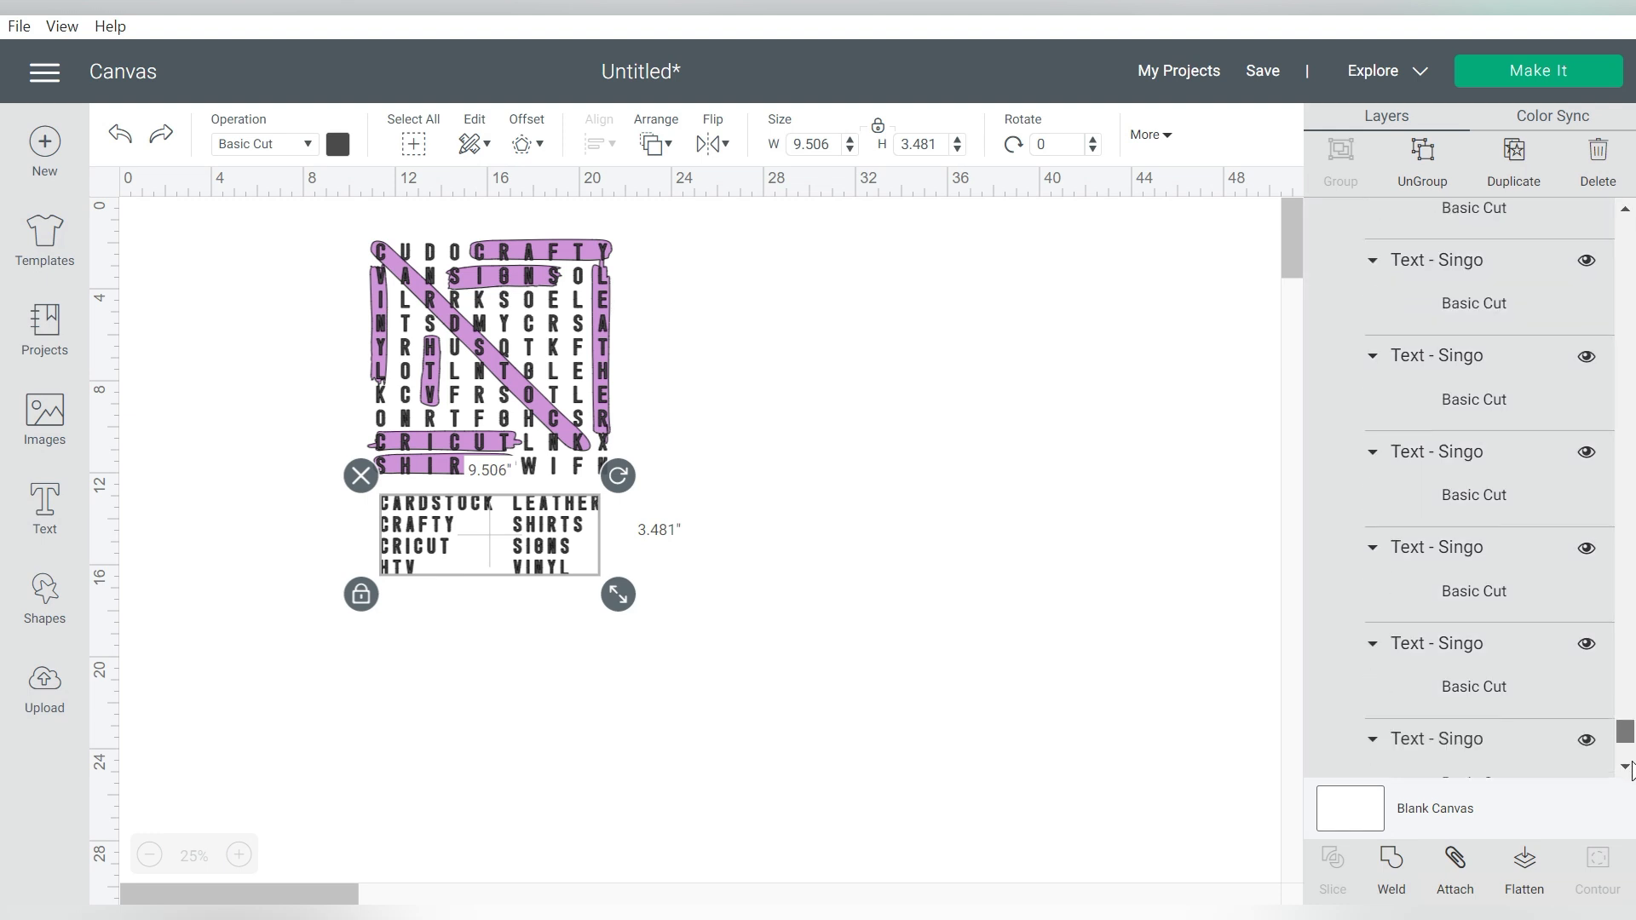
left_click(832, 452)
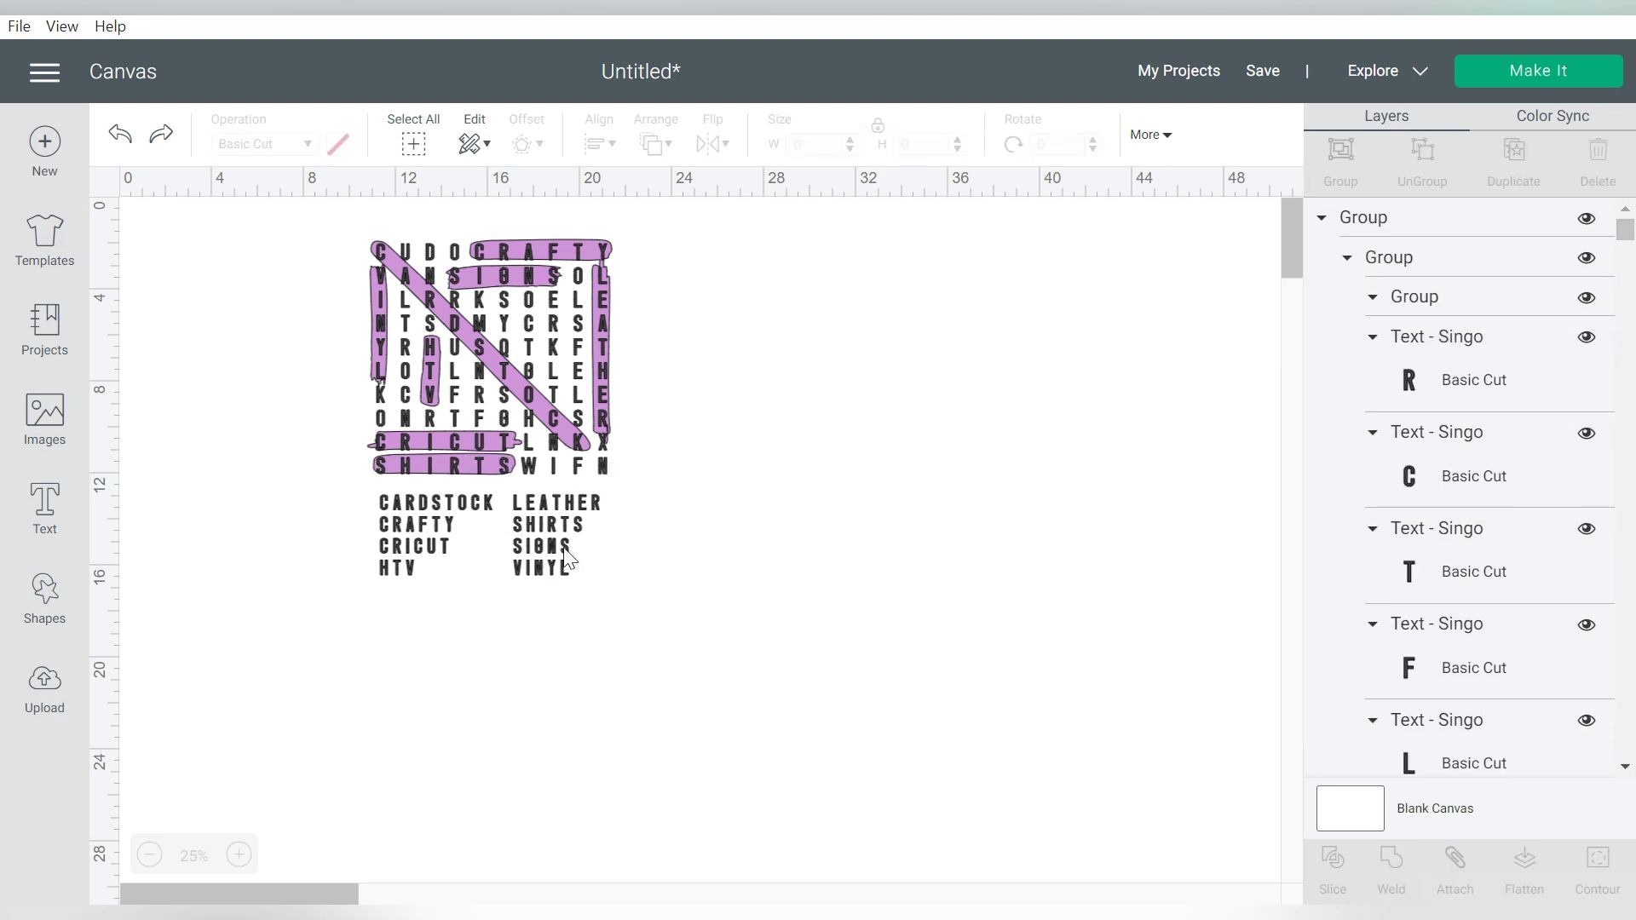
Separate the letter grid and word list from the welded strokes and attach them to each other.
left_click(501, 368)
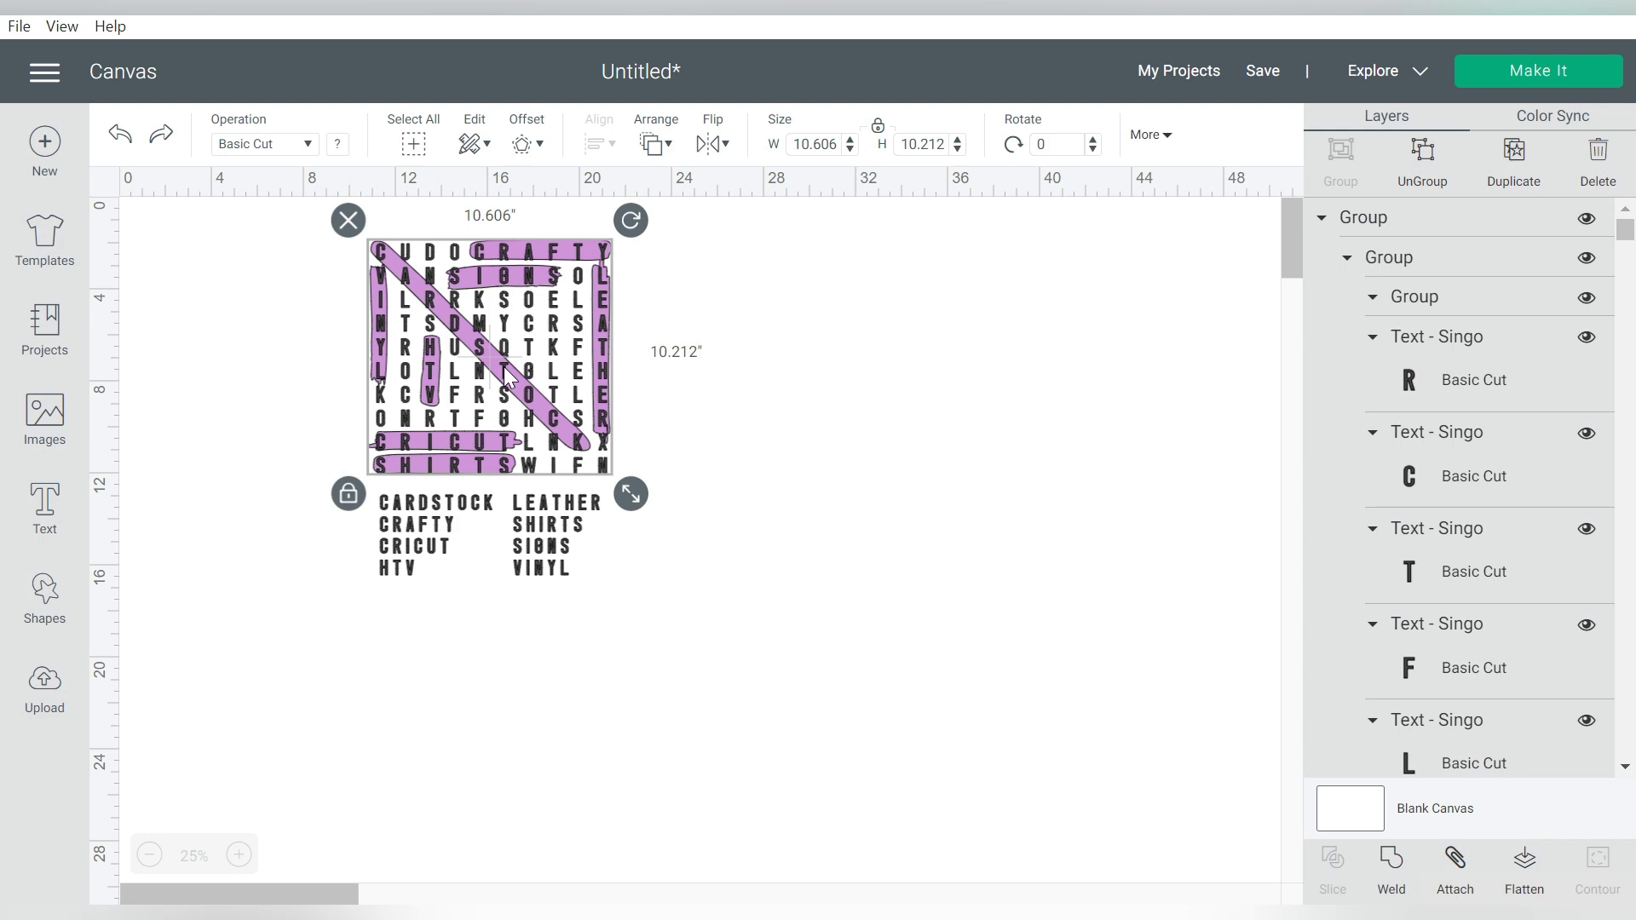
left_click(525, 573, "shift")
mouse_move(526, 575)
left_mouse_down()
mouse_move(631, 609)
mouse_move(848, 598)
left_mouse_up()
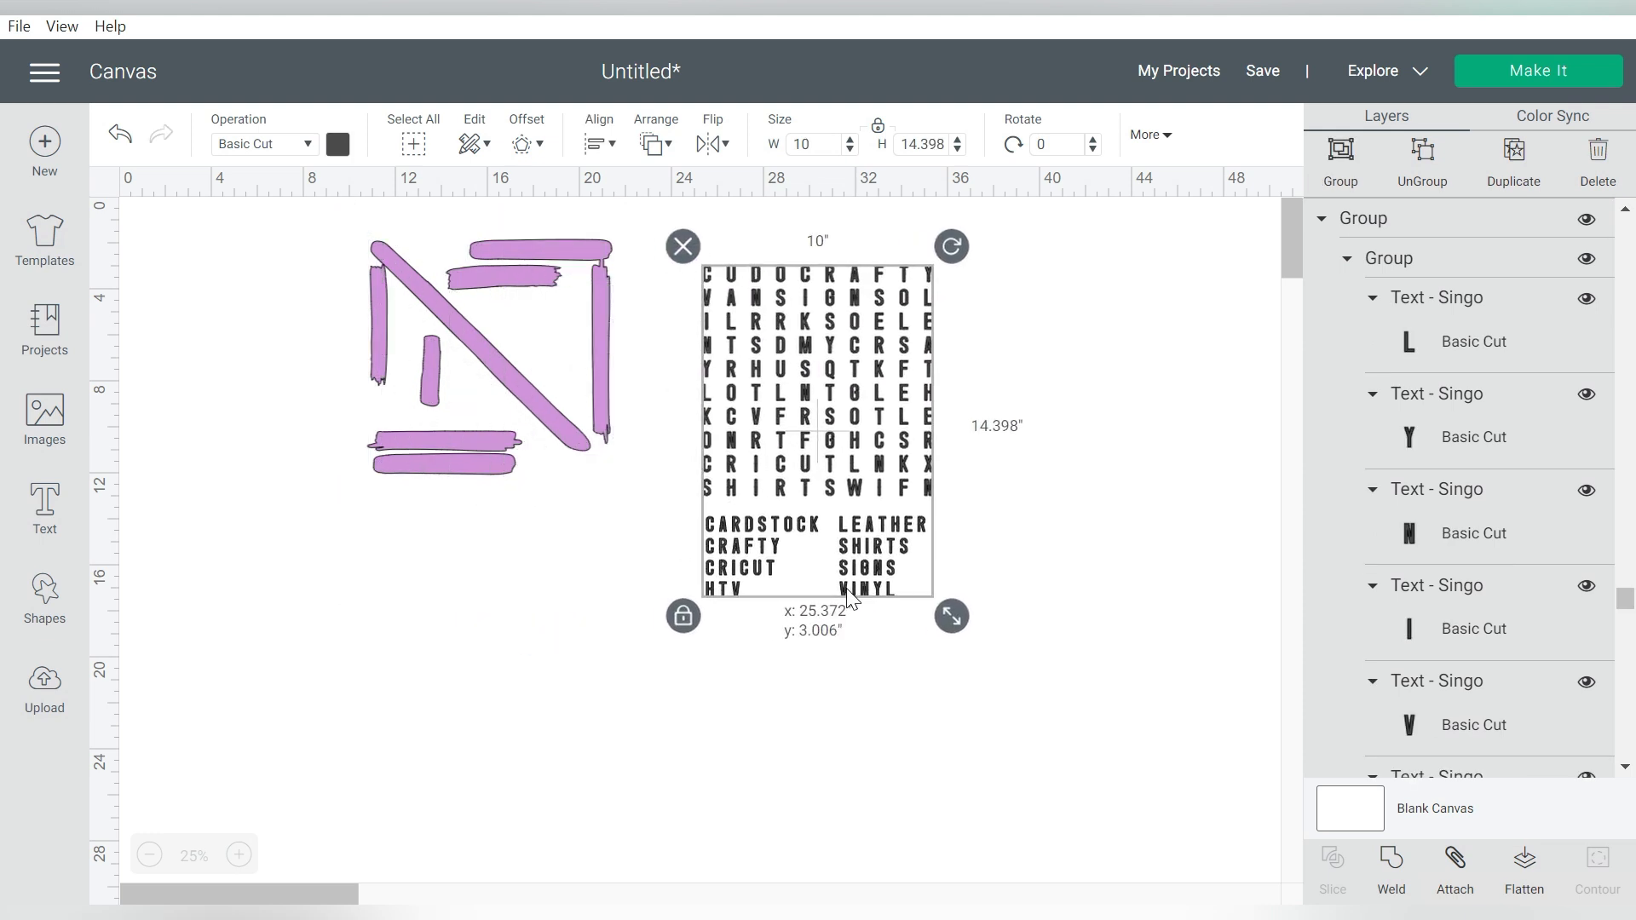
left_click(1455, 869)
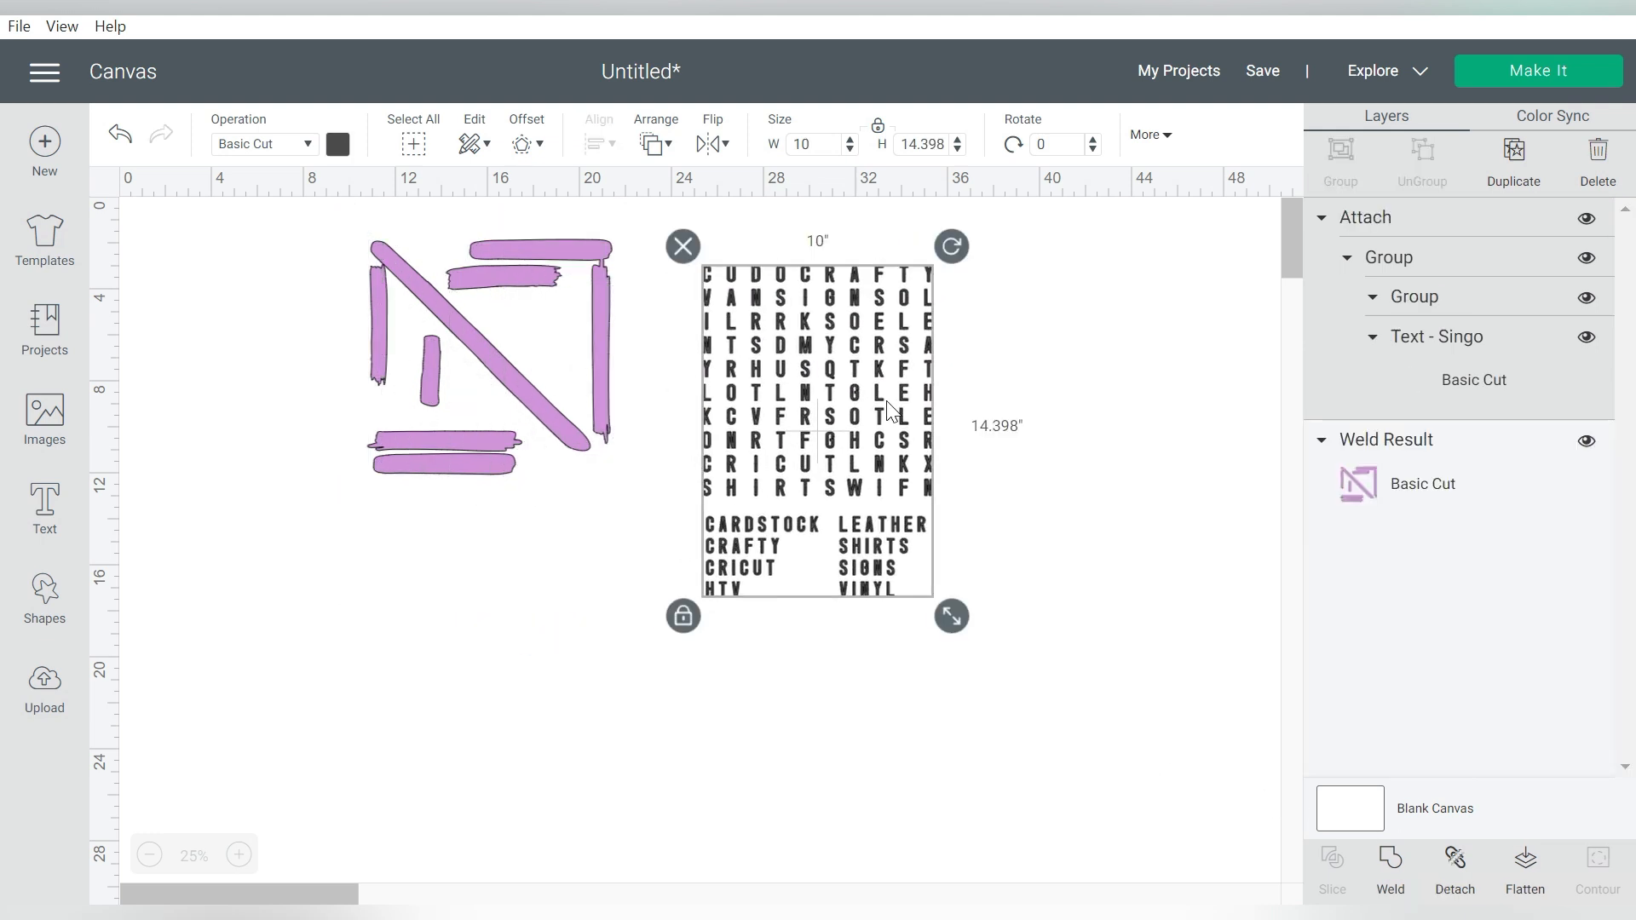
Move the attached lettering back over the purple strokes and proceed to making the project.
left_click_drag(879, 349, 554, 327)
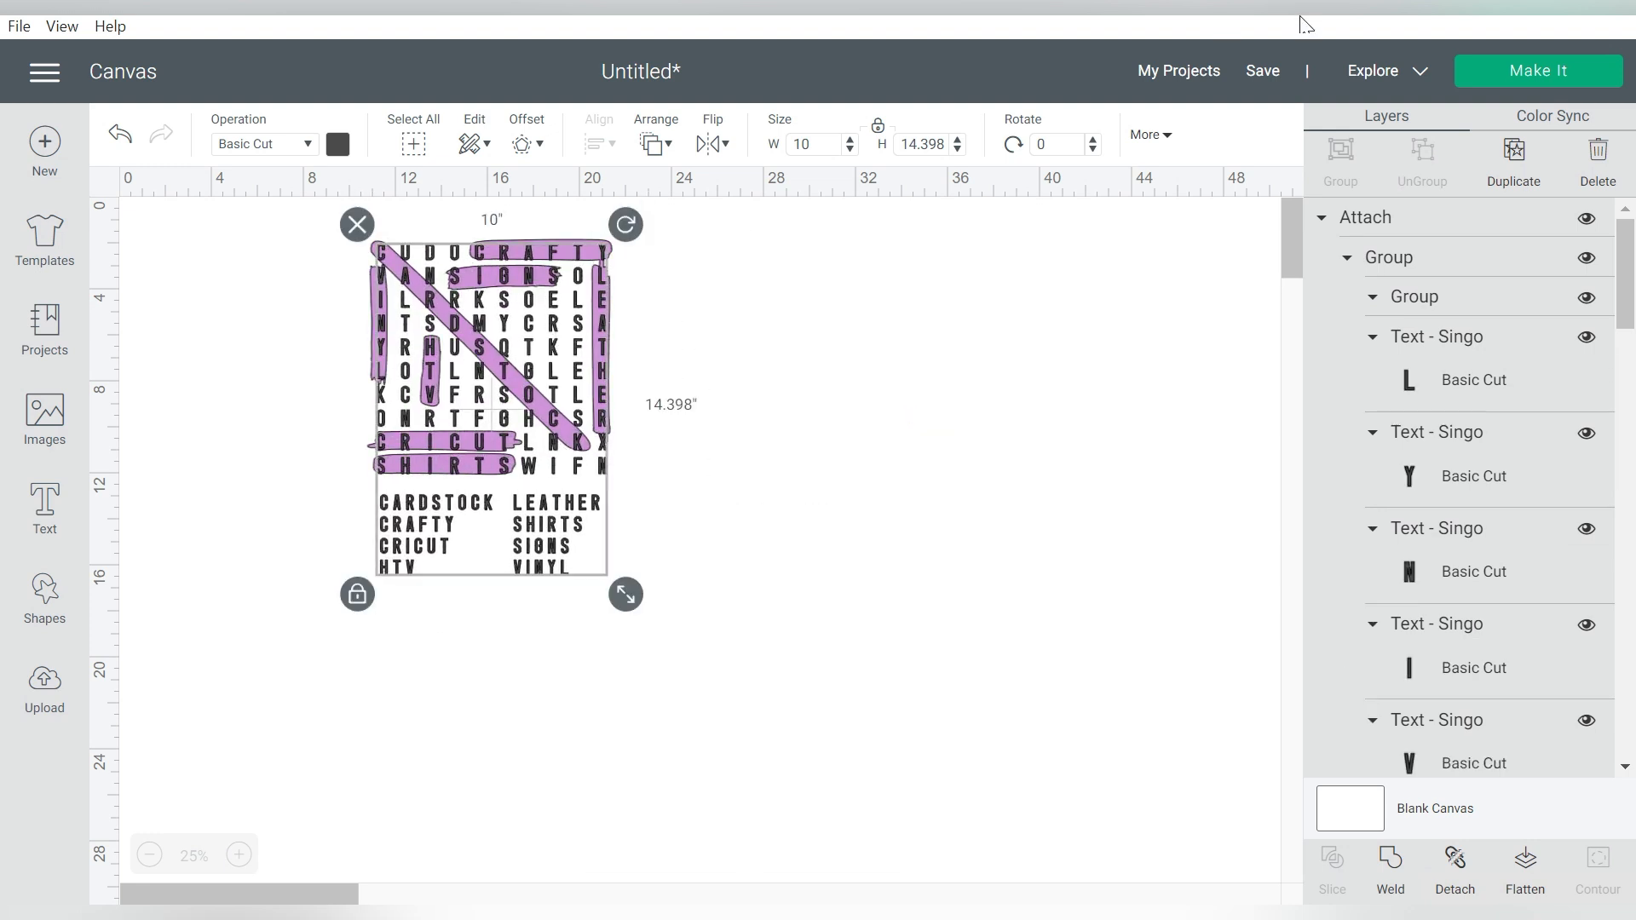
left_click(1537, 71)
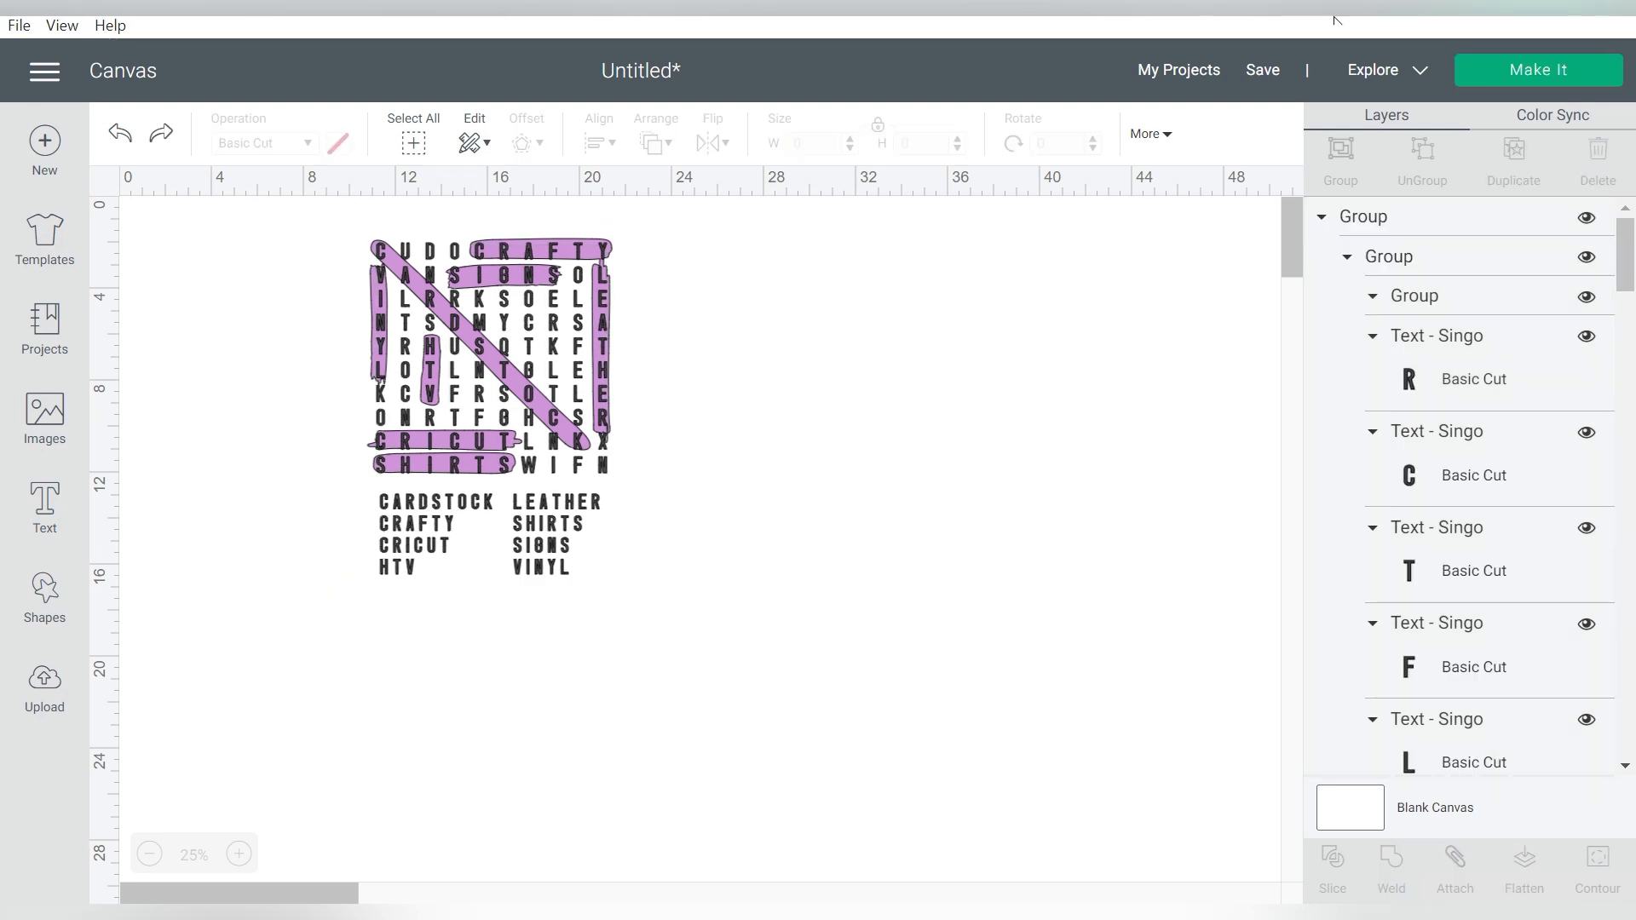
Add a square shape to the canvas and place it in the empty area beside the word search.
left_click(435, 471)
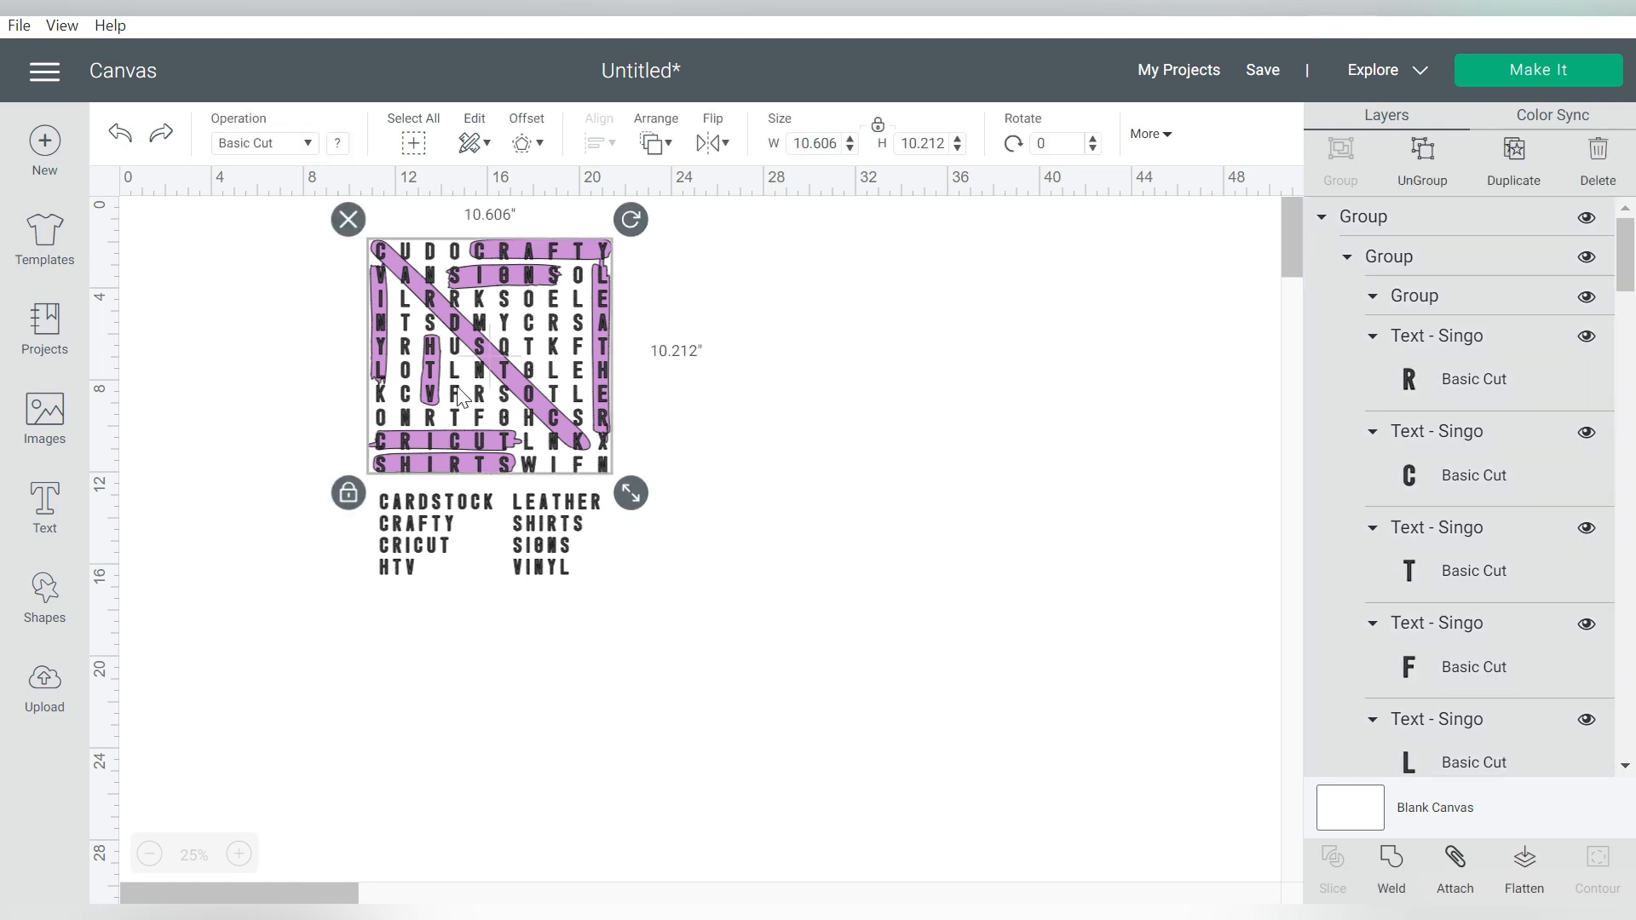
left_click(785, 274)
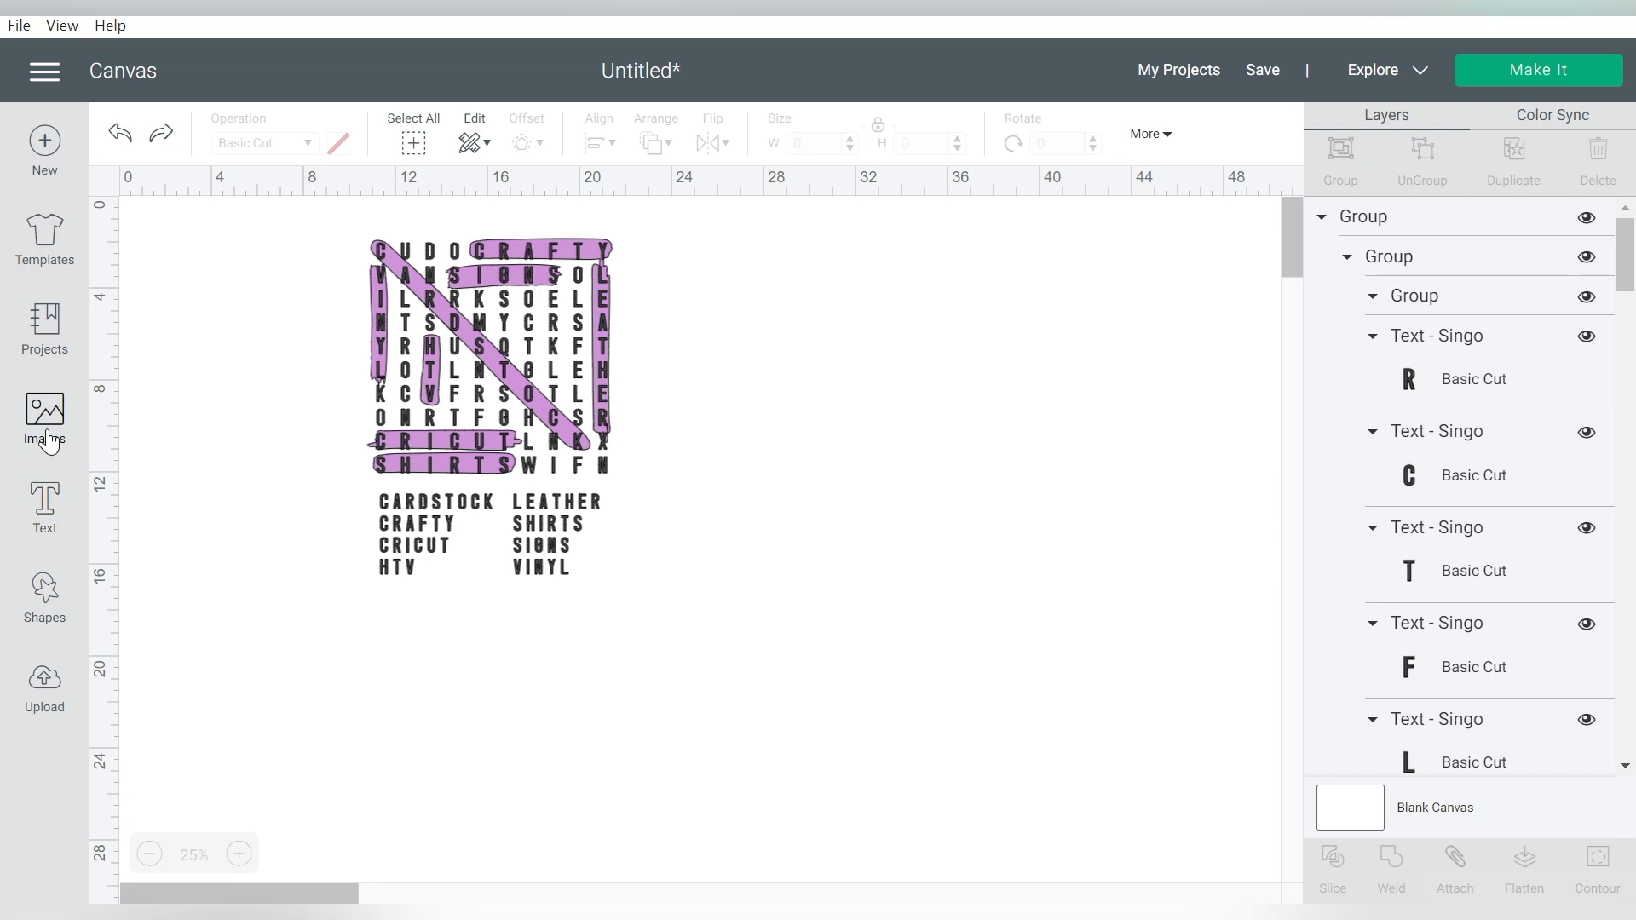
left_click(48, 609)
left_click(146, 417)
left_click_drag(183, 246, 743, 293)
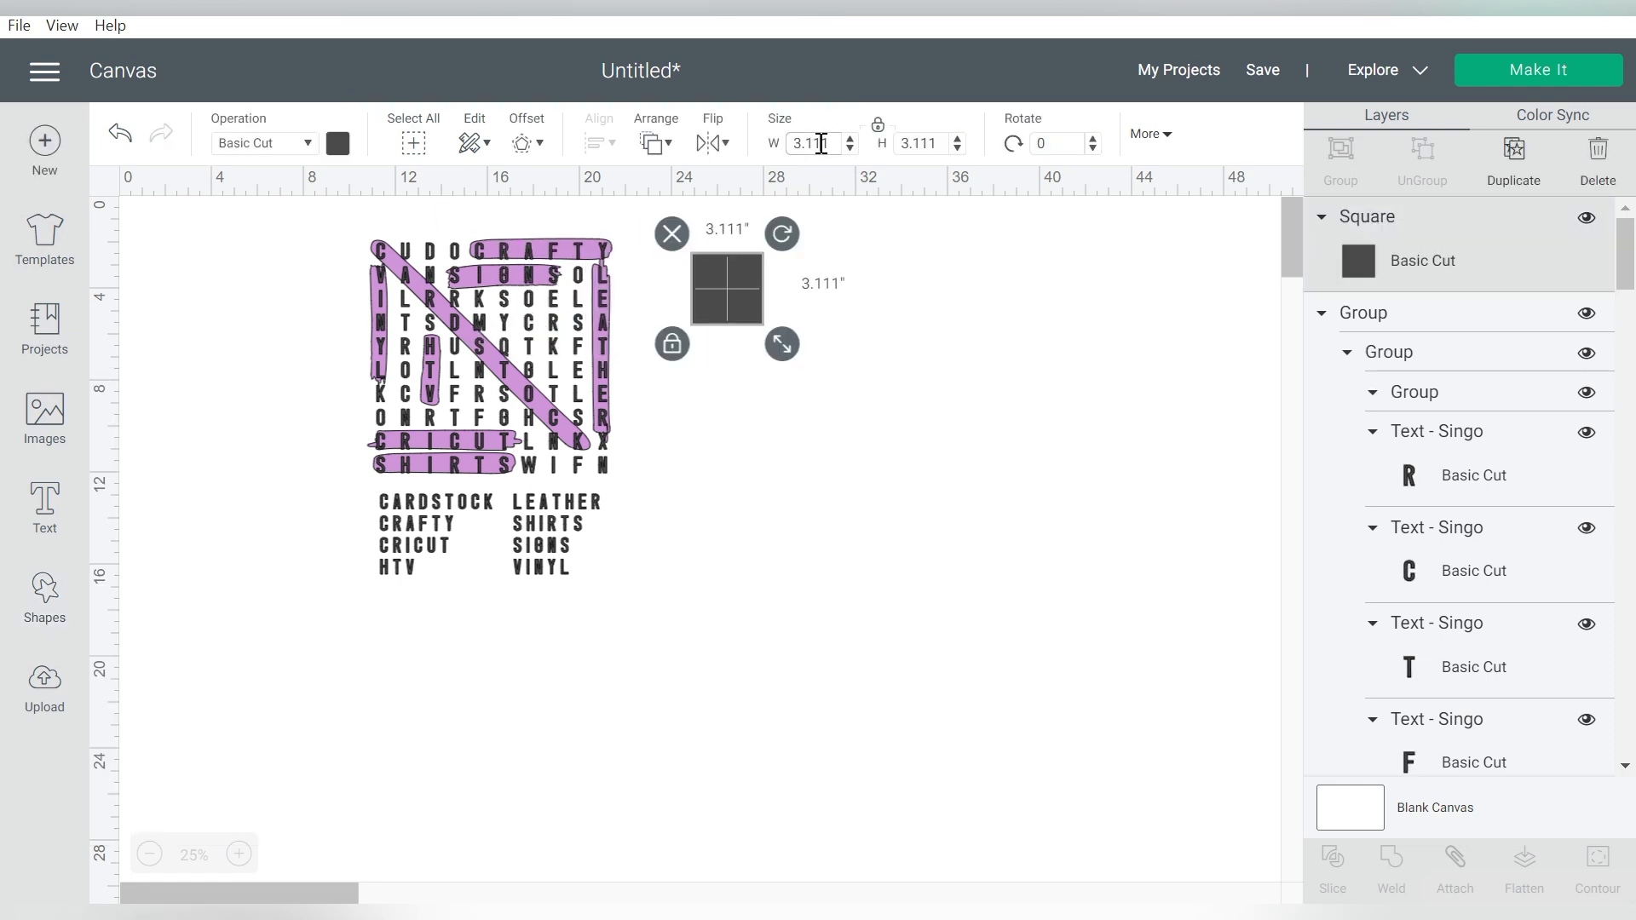
Unlock the square's proportions, resize it to 8 inches wide by 10 inches high, and color it white.
left_click(880, 132)
left_click(833, 143)
type("8")
key("Tab")
type("10")
key("Return")
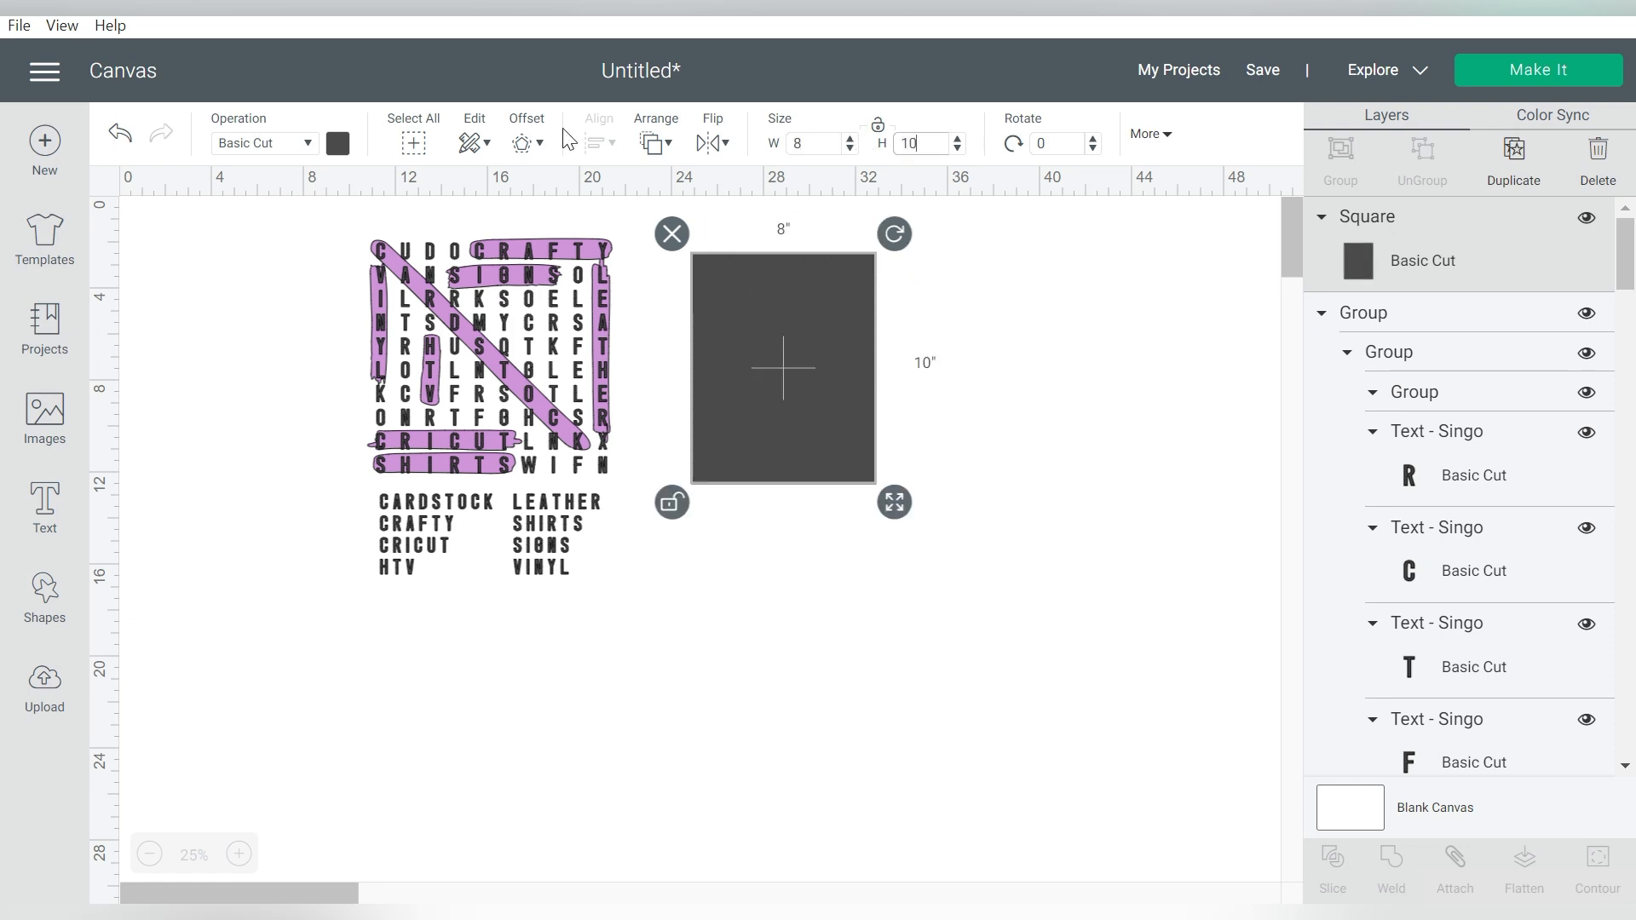
left_click(337, 143)
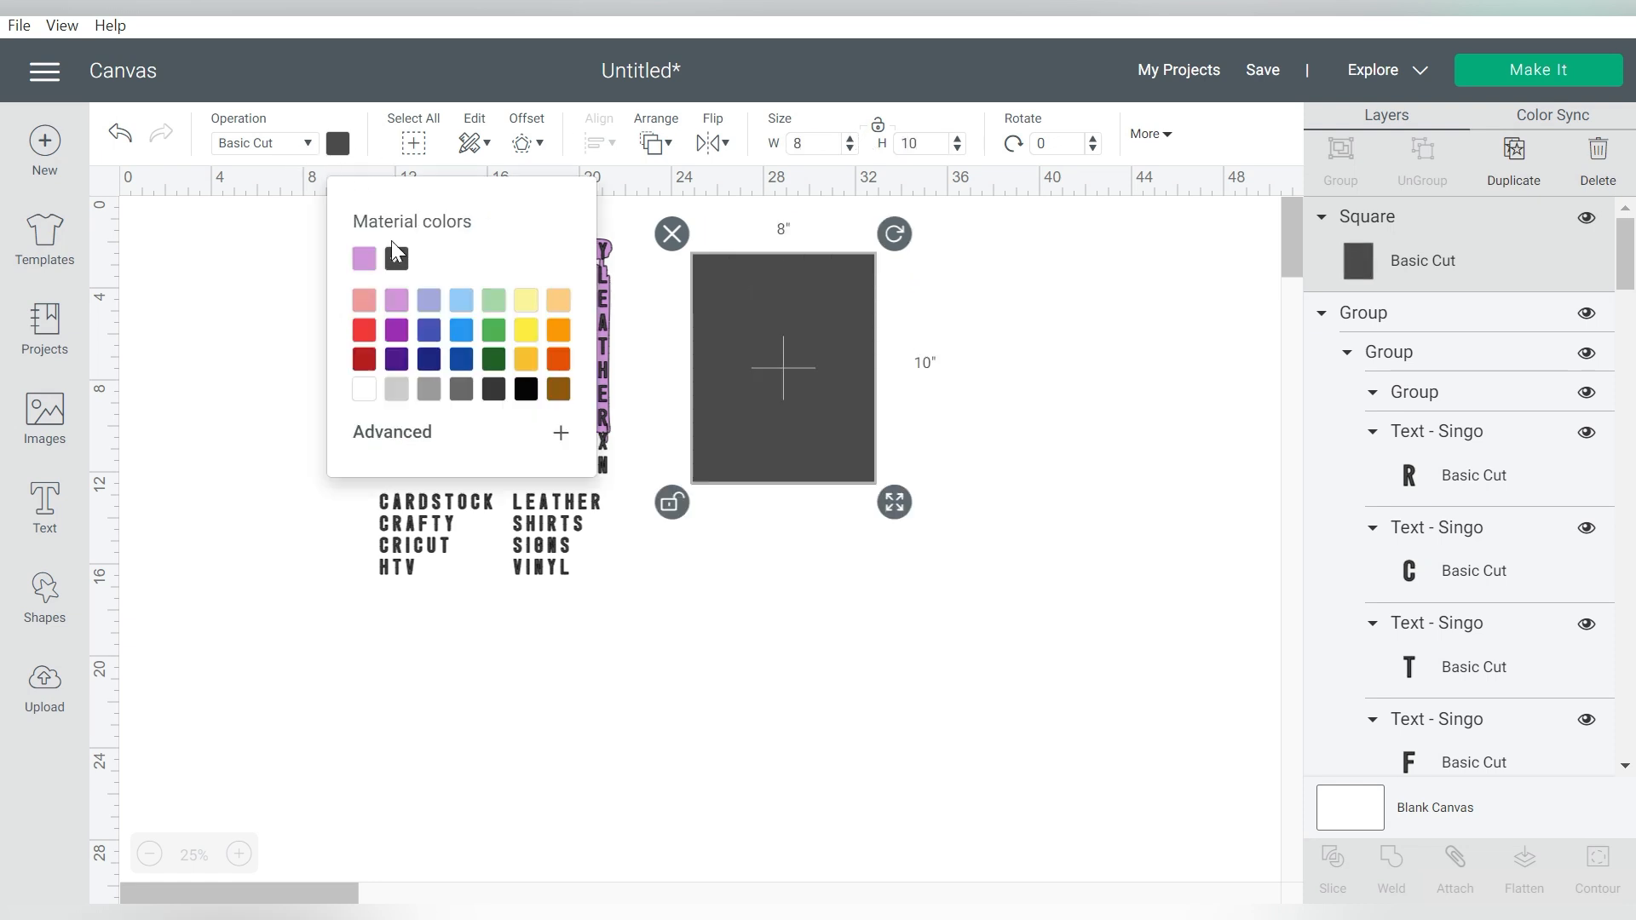
left_click(365, 391)
left_click(280, 318)
Bring the word search design to the front and scale it to about 6.89 inches wide to fit inside the white rectangle.
left_click_drag(271, 250, 602, 584)
left_click_drag(490, 341, 553, 380)
left_click_drag(390, 213, 639, 590)
left_click(654, 150)
left_click(720, 279)
left_click_drag(501, 356, 766, 338)
left_click_drag(956, 612, 850, 510)
left_click_drag(767, 336, 775, 336)
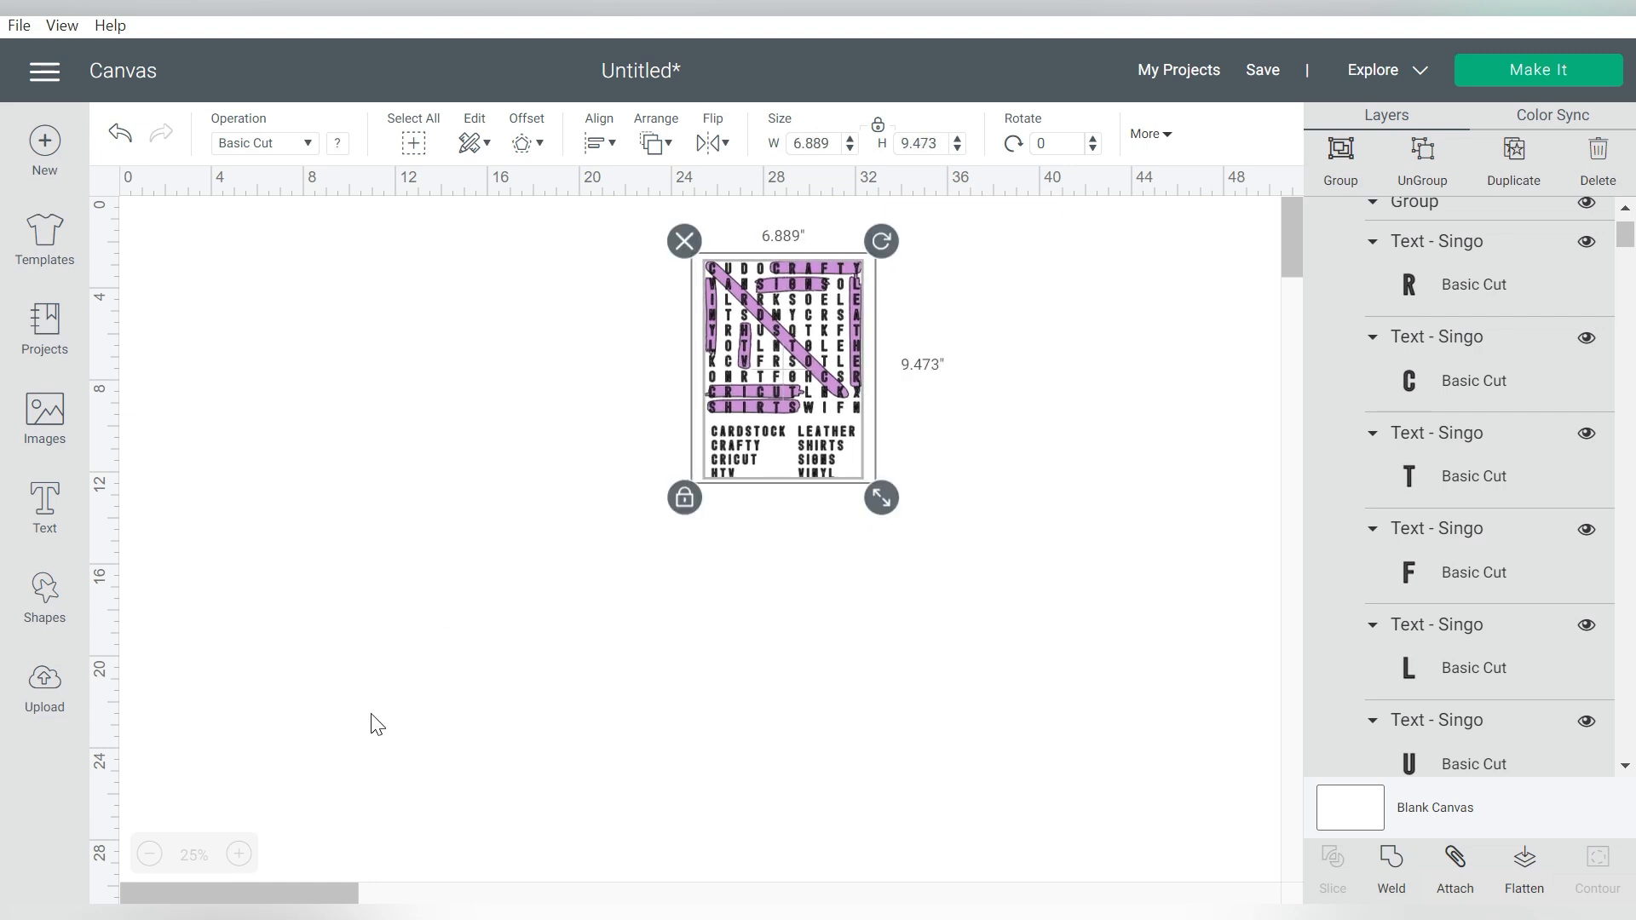
Move the word search design off the white sizing rectangle and delete the rectangle.
left_click(239, 855)
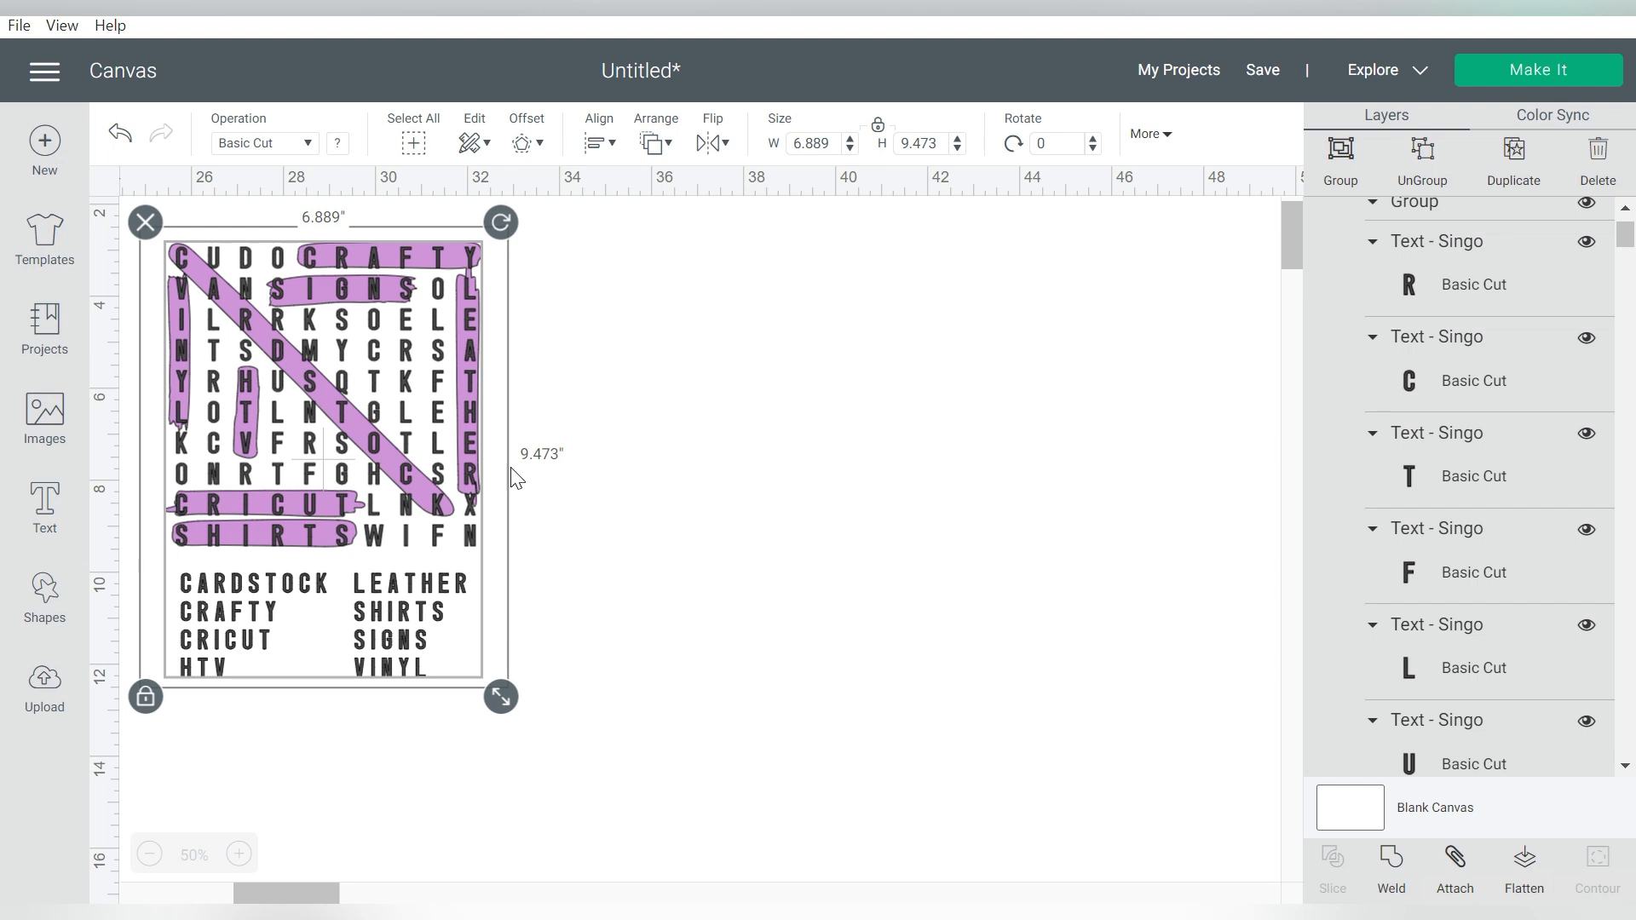
left_click_drag(346, 406, 837, 408)
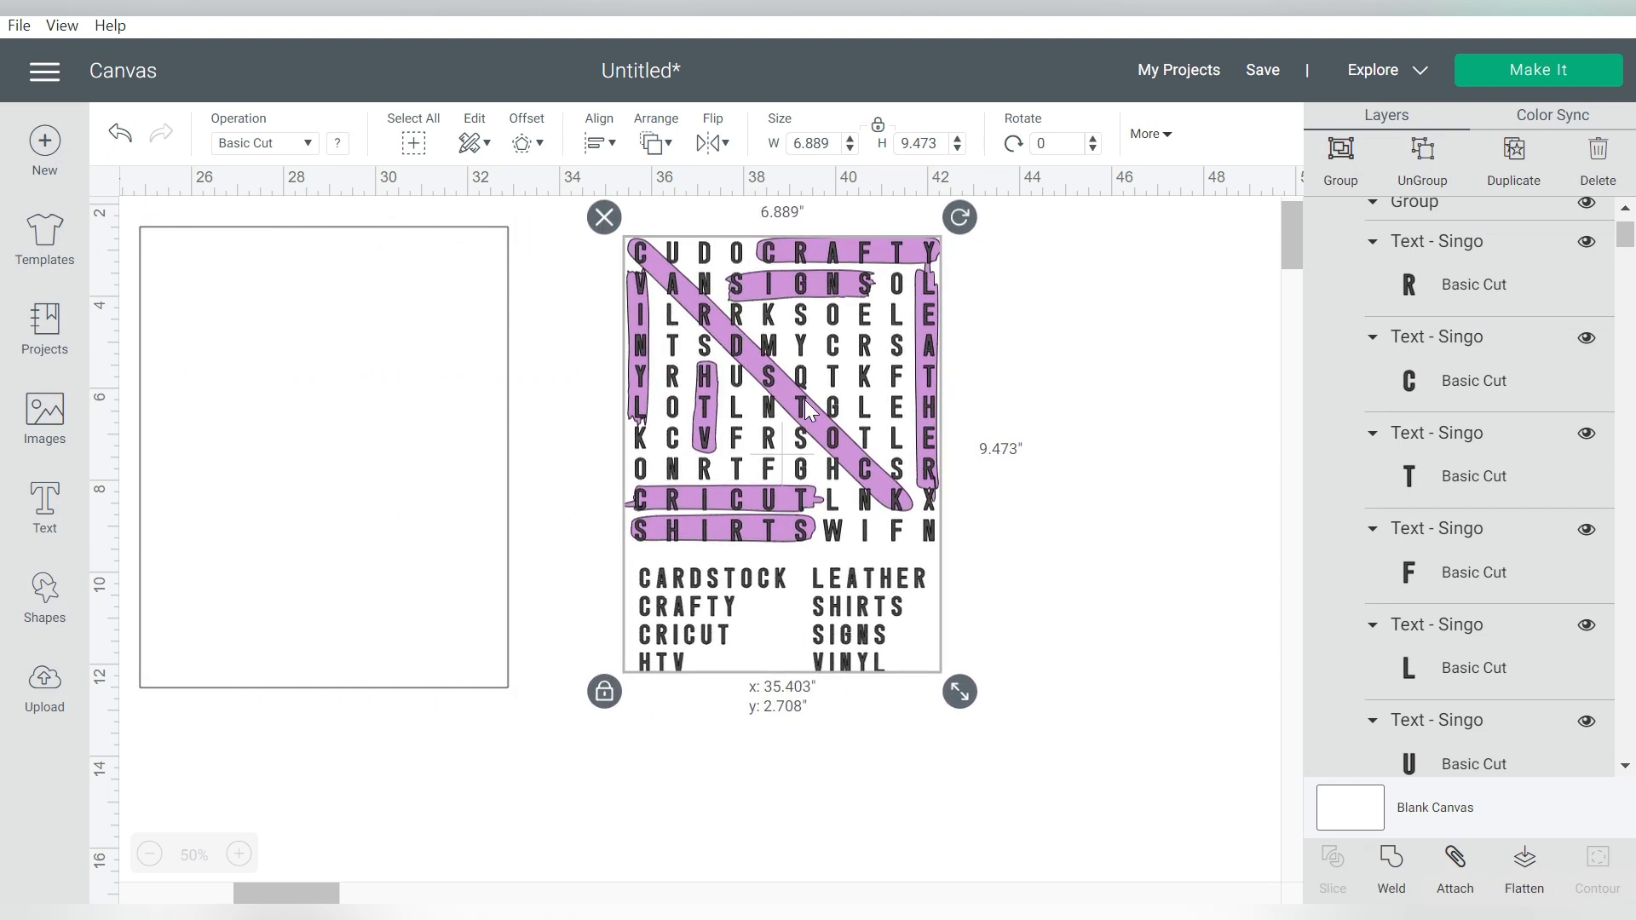
left_click(390, 324)
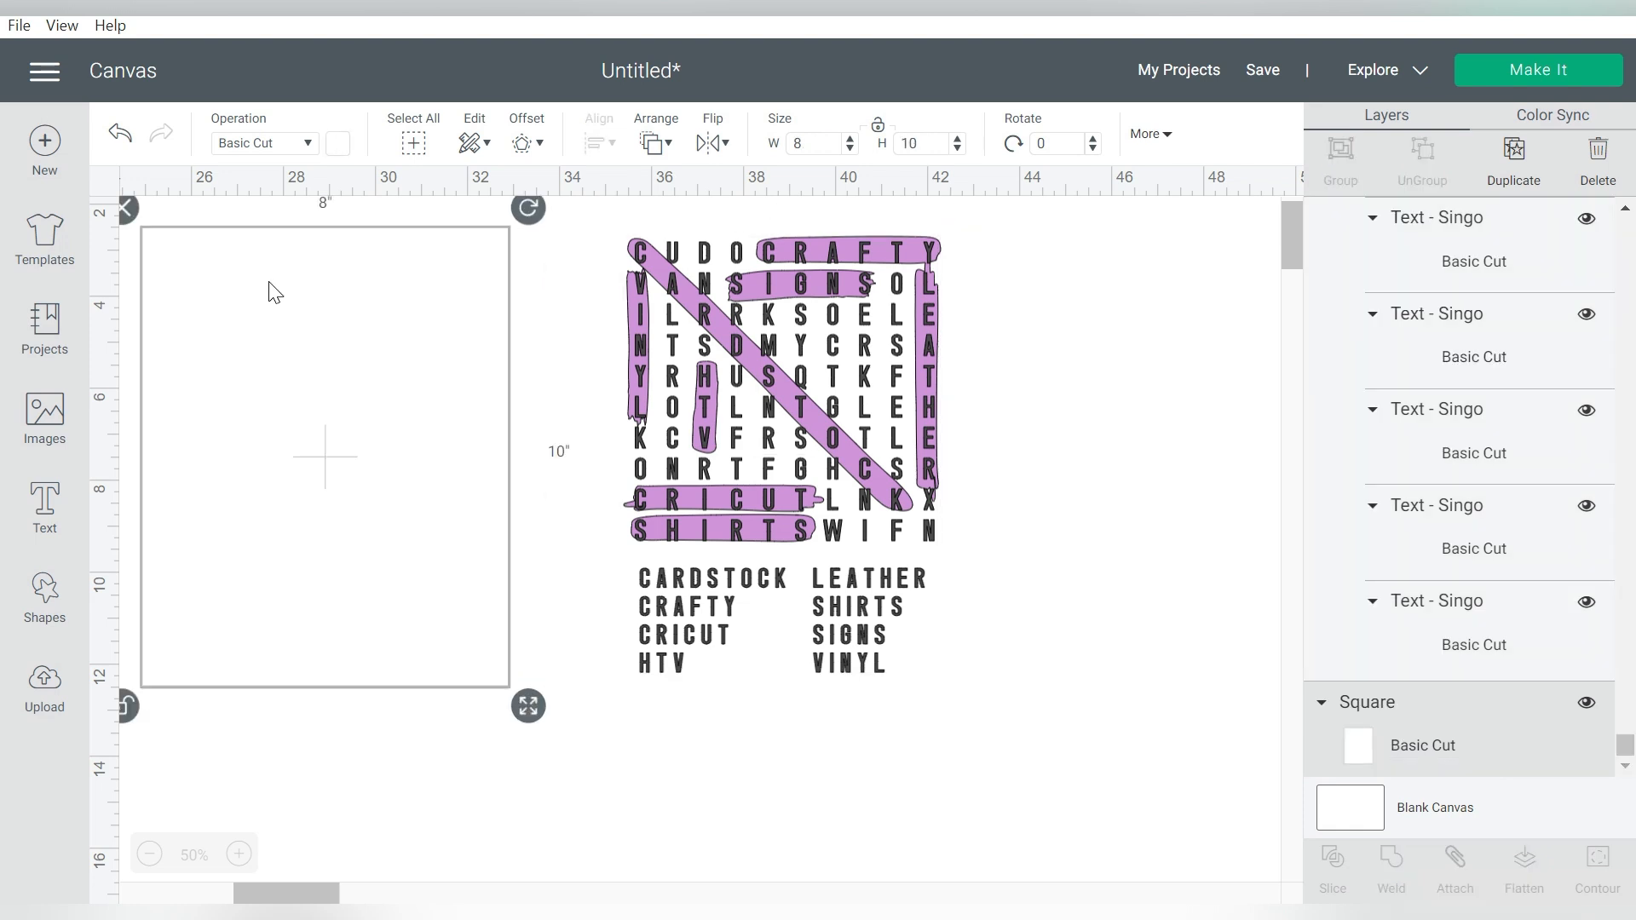
left_click(133, 210)
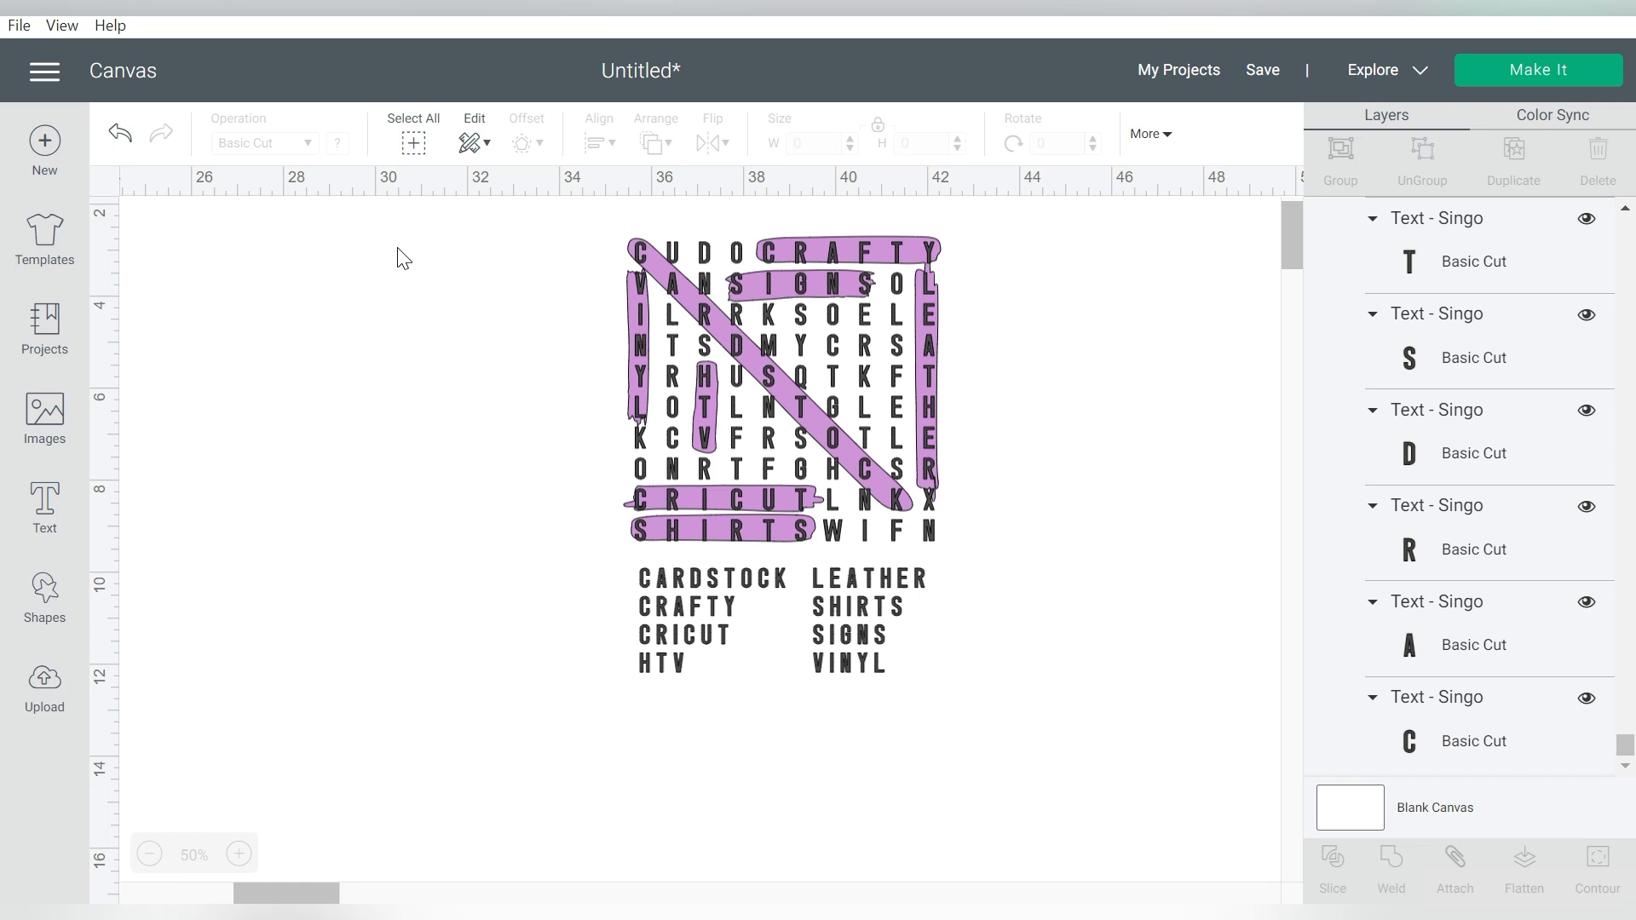
Select the complete word search design and move it left and slightly down on the canvas.
left_click_drag(529, 225, 986, 664)
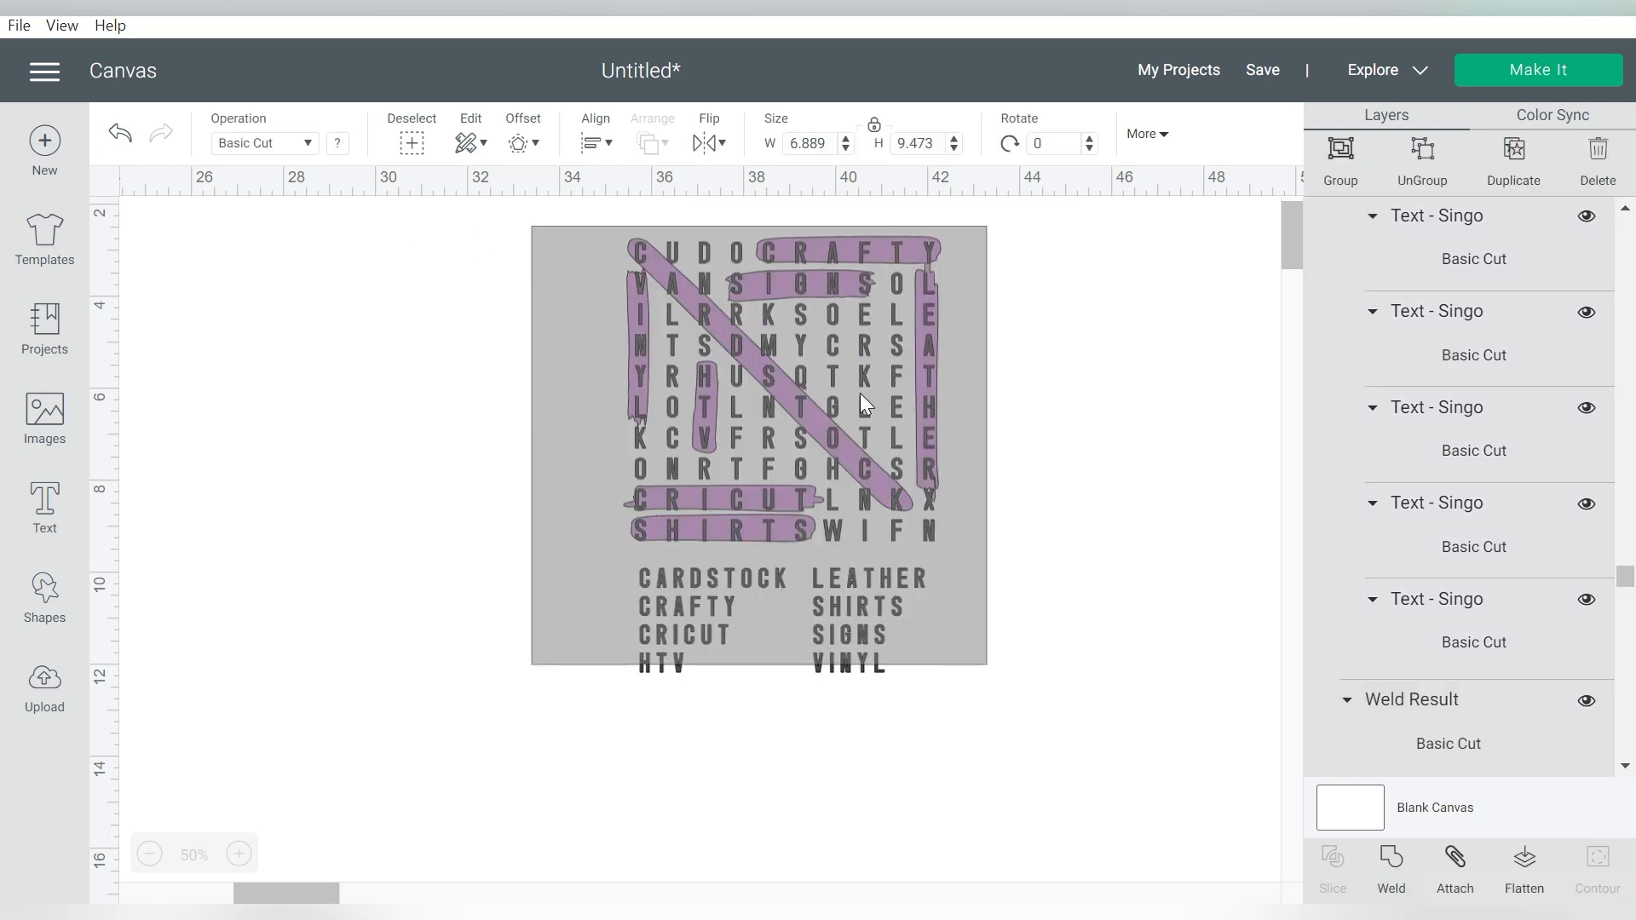
left_click_drag(829, 402, 761, 418)
left_click(898, 304)
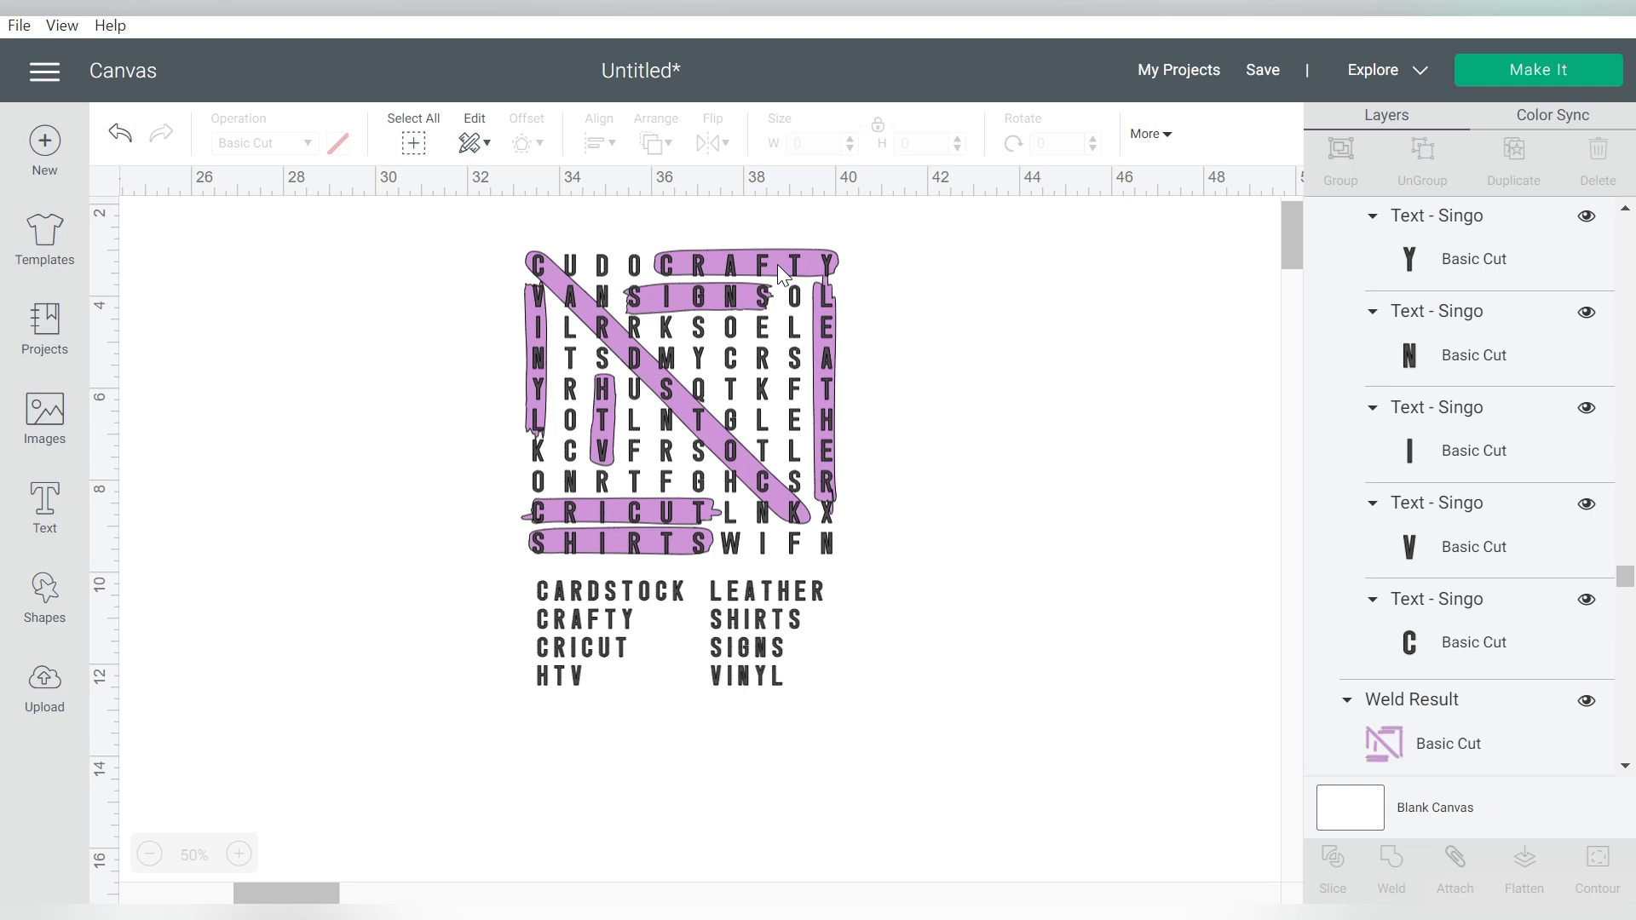
Preview the cutting mats, mirror the purple highlights mat, and cancel back to the canvas.
left_click(1526, 72)
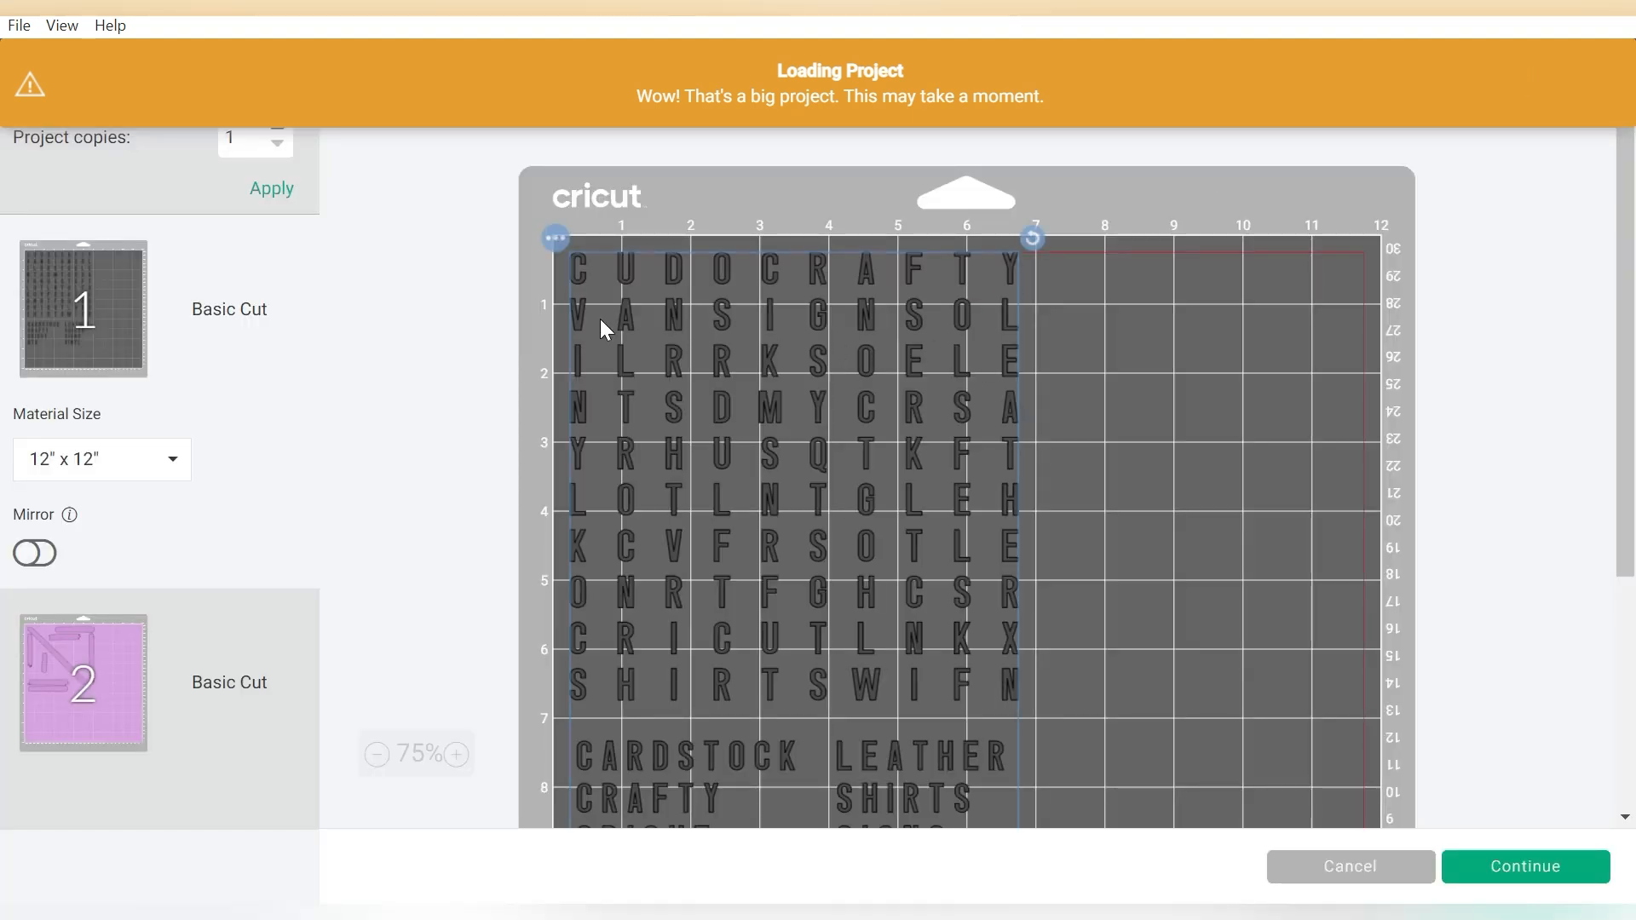
left_click(70, 720)
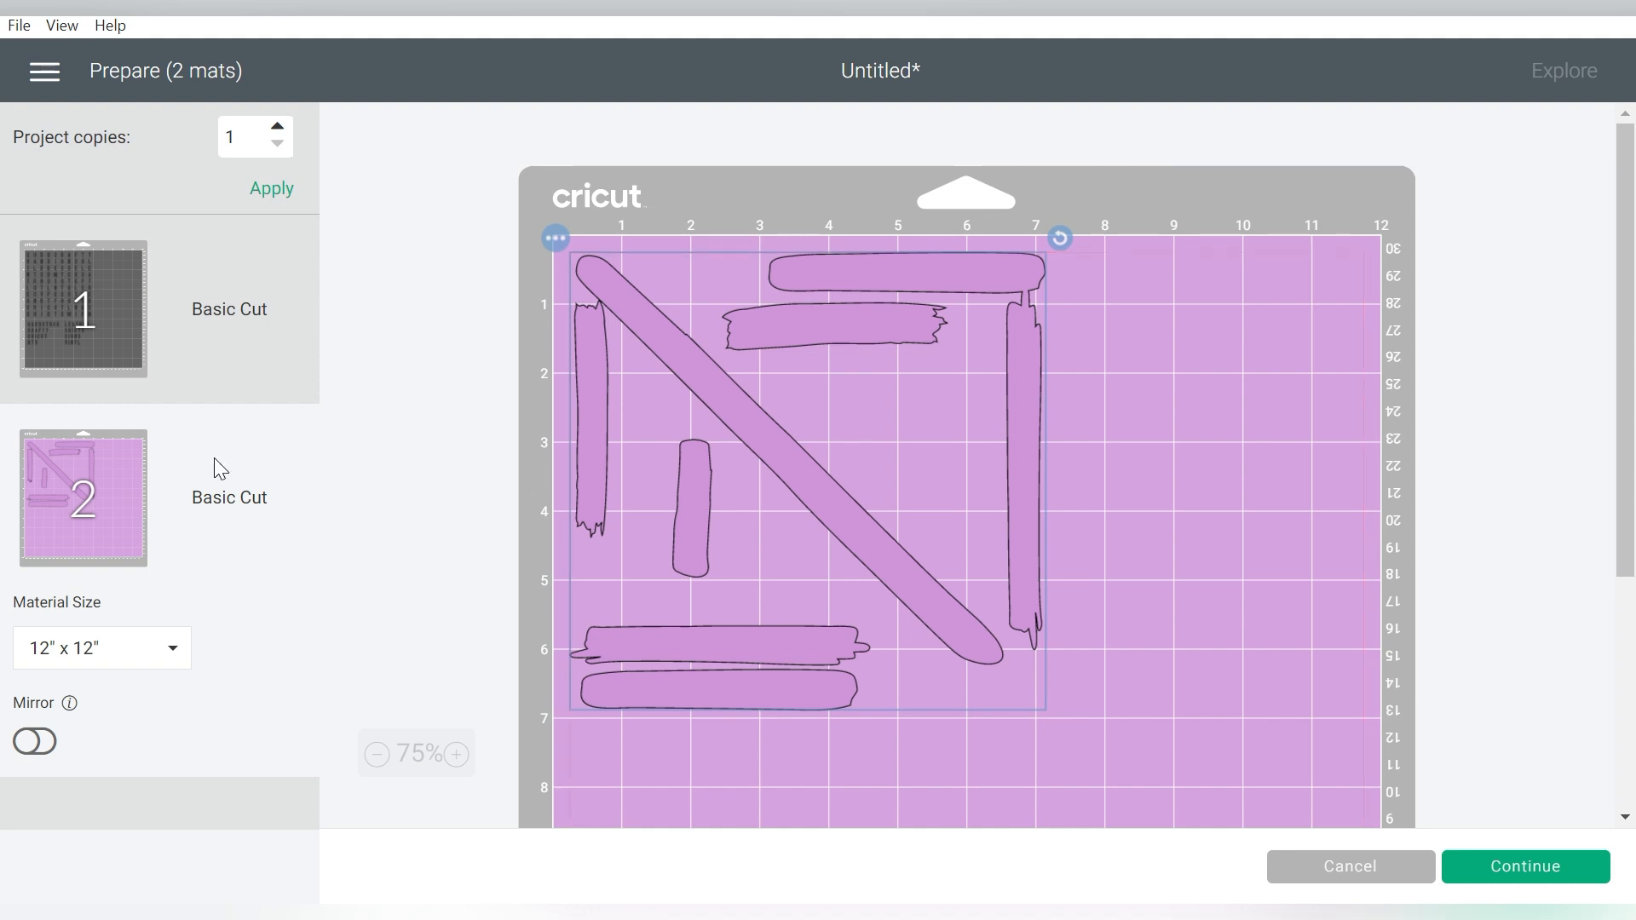
left_click(32, 743)
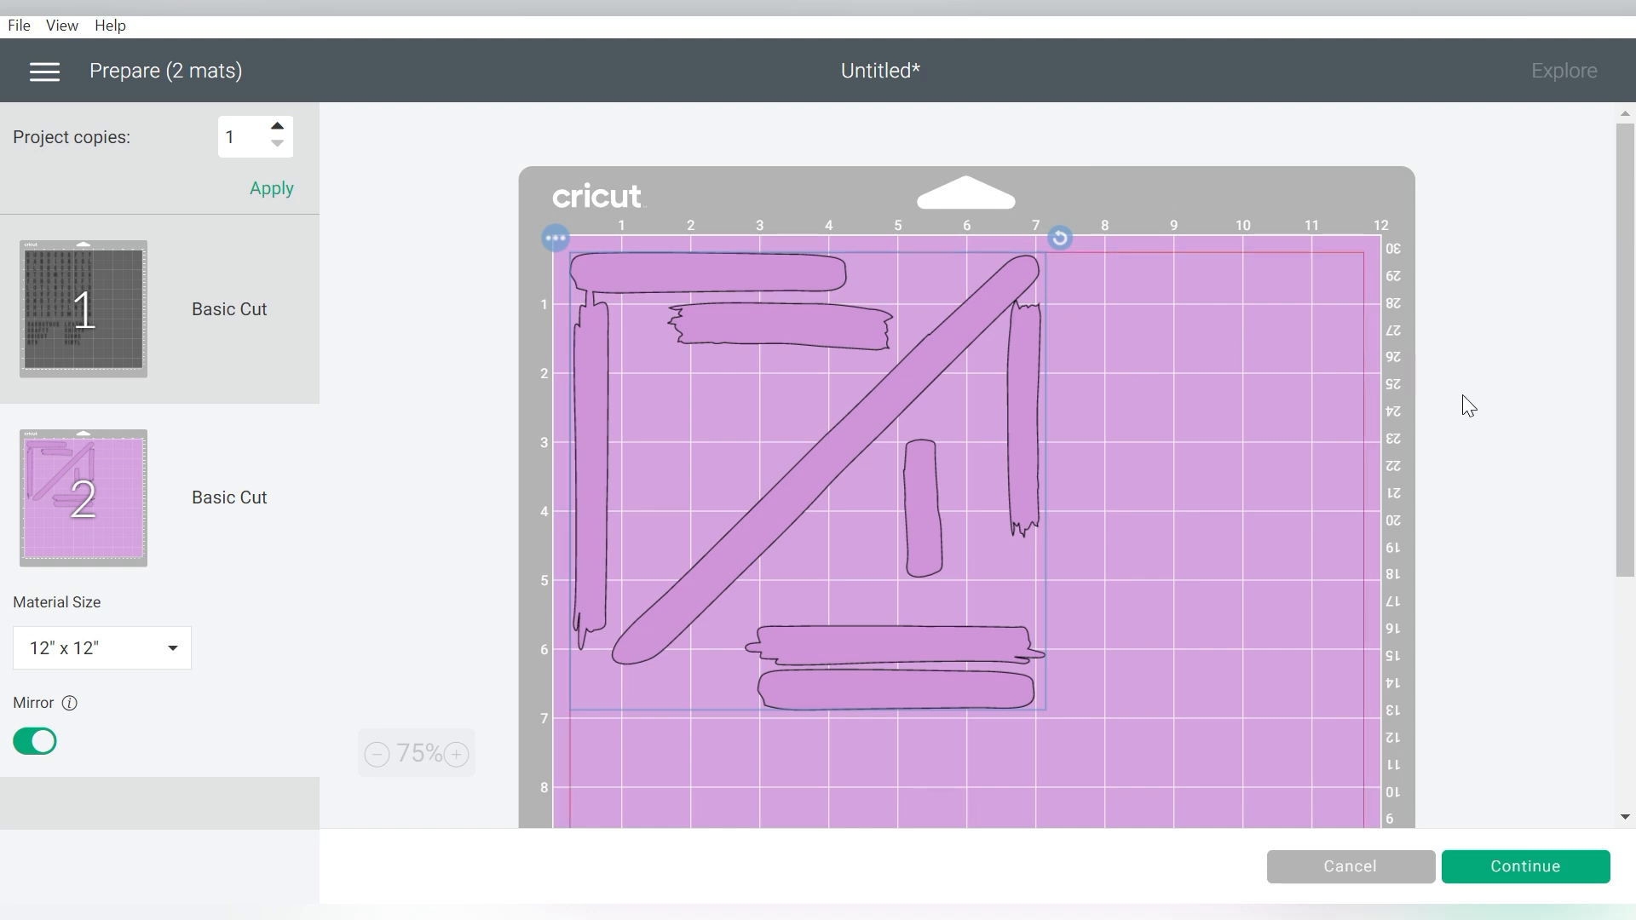
left_click(1317, 883)
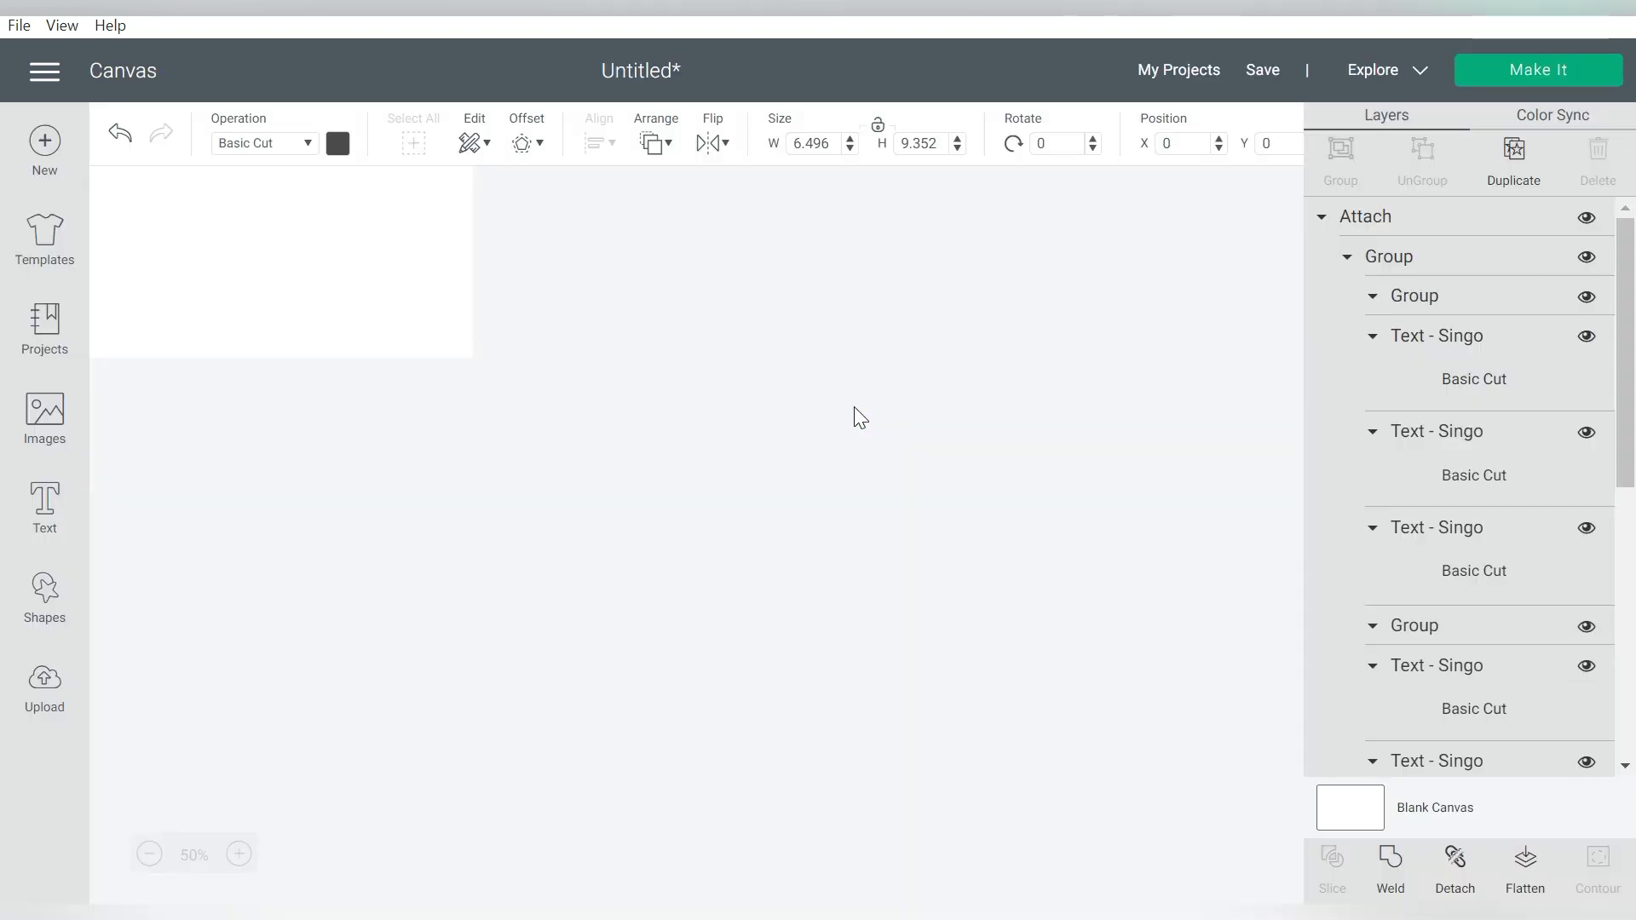